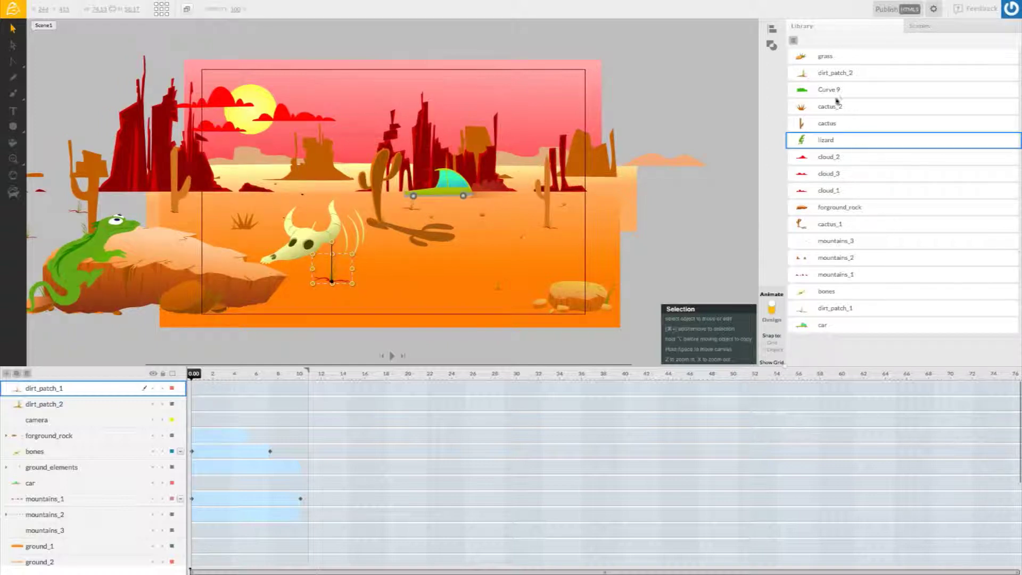
Place the grass symbol from the library on the foreground ground below the skull and enlarge it
{"action": "left_click_drag", "start_coordinate": [828, 59], "coordinate": [368, 294]}
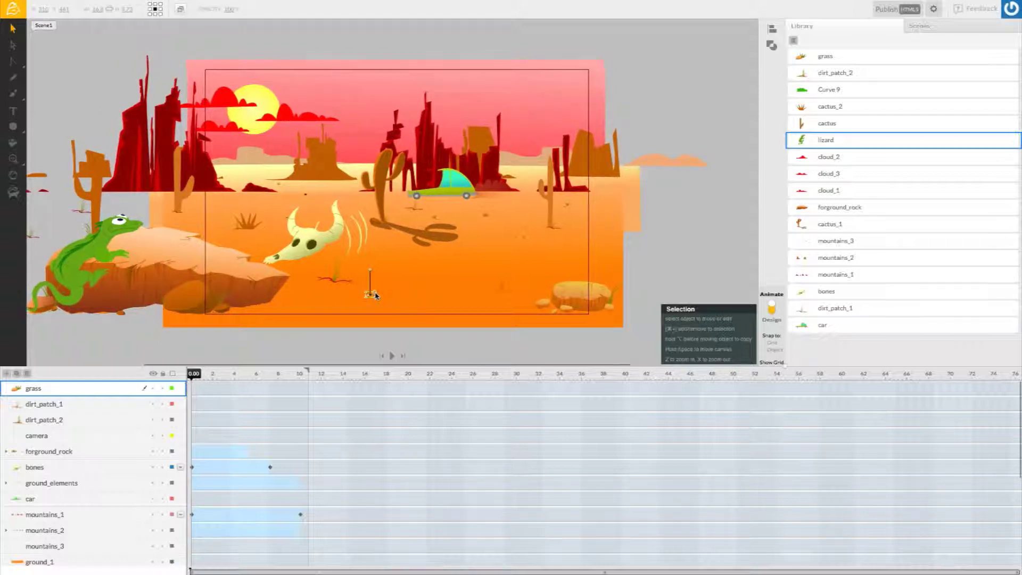
{"action": "left_click", "coordinate": [14, 159]}
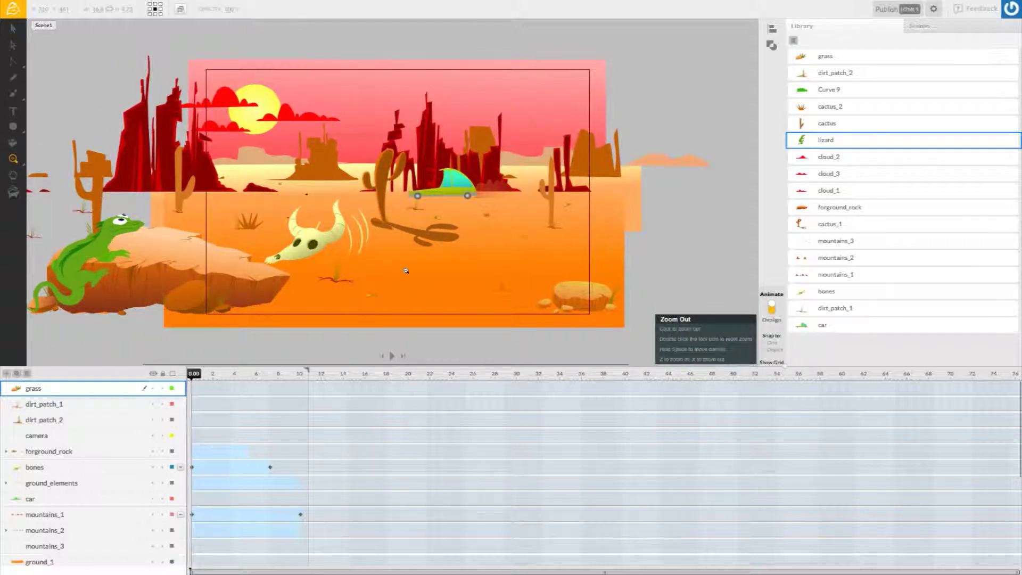
{"action": "left_click", "coordinate": [376, 296]}
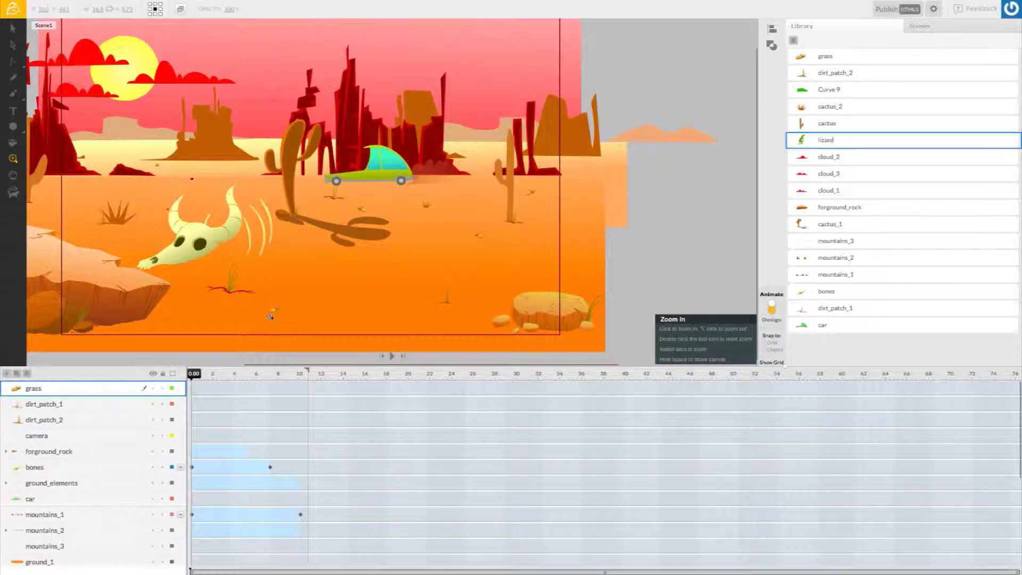
{"action": "left_click", "coordinate": [270, 316]}
{"action": "left_click", "coordinate": [217, 289]}
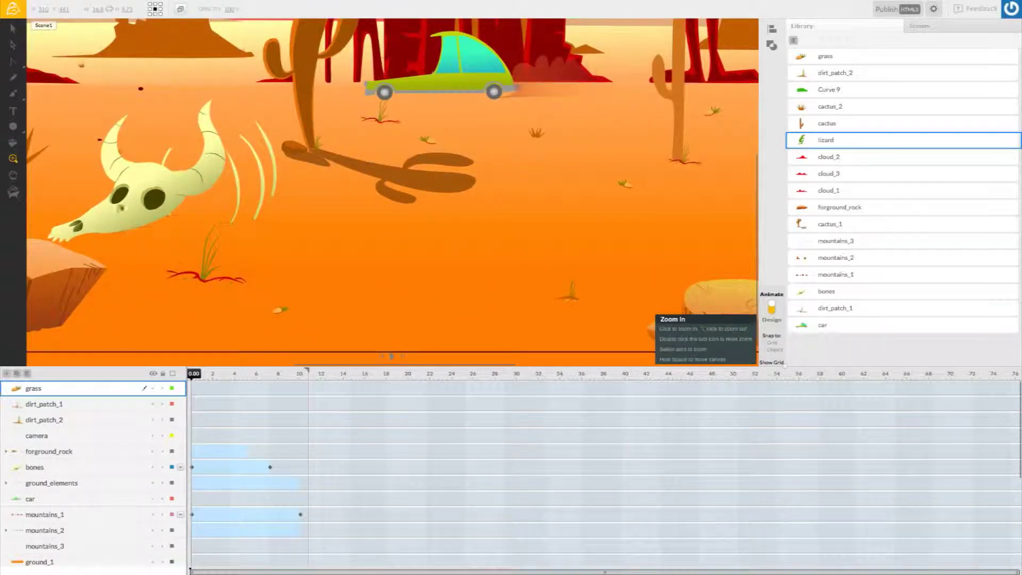
{"action": "left_click", "coordinate": [12, 28]}
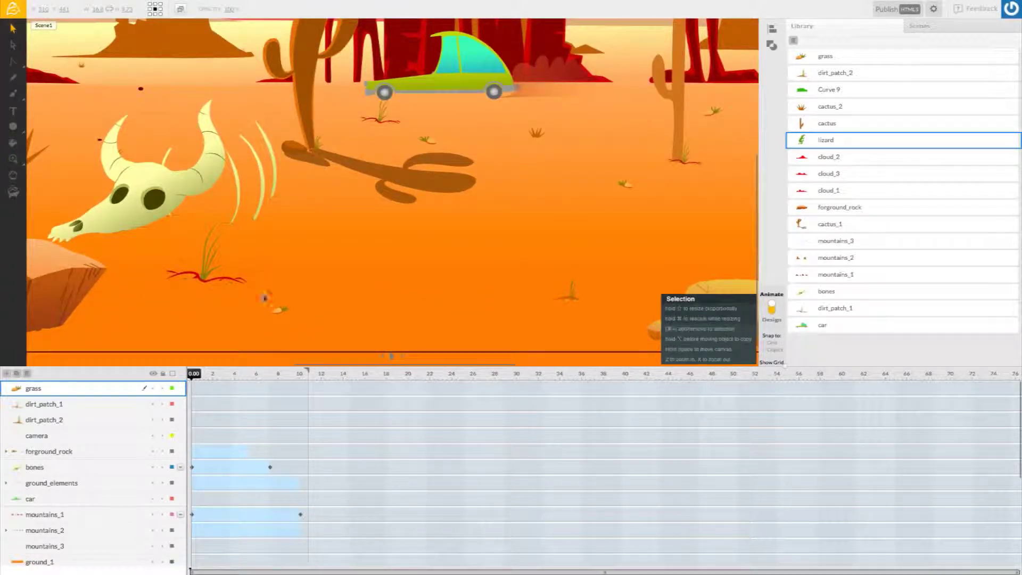
{"action": "left_click", "coordinate": [279, 313]}
{"action": "left_click_drag", "start_coordinate": [294, 308], "coordinate": [318, 289]}
{"action": "left_click", "coordinate": [352, 272]}
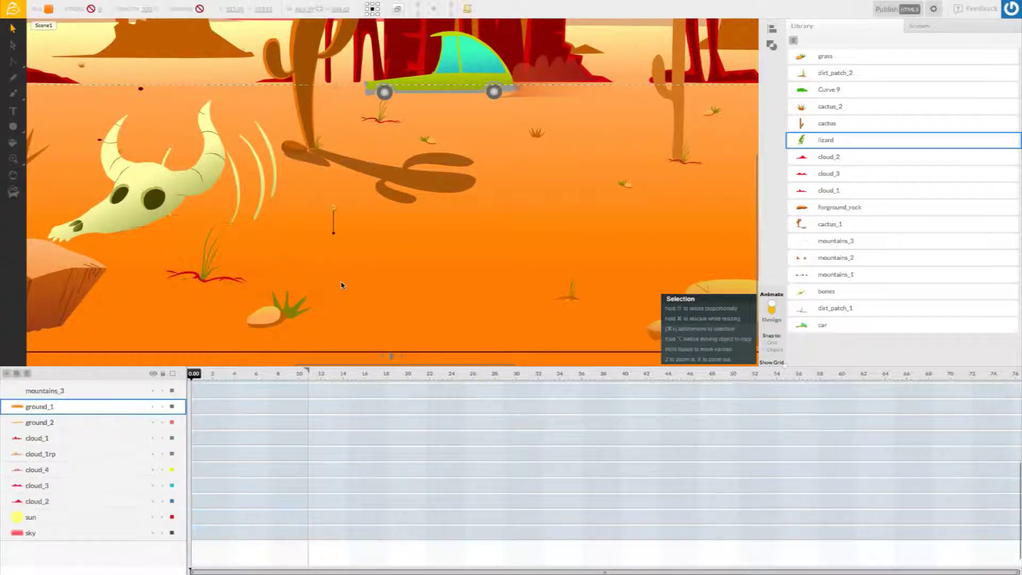
{"action": "scroll", "coordinate": [247, 336], "scroll_direction": "down", "scroll_amount": 1}
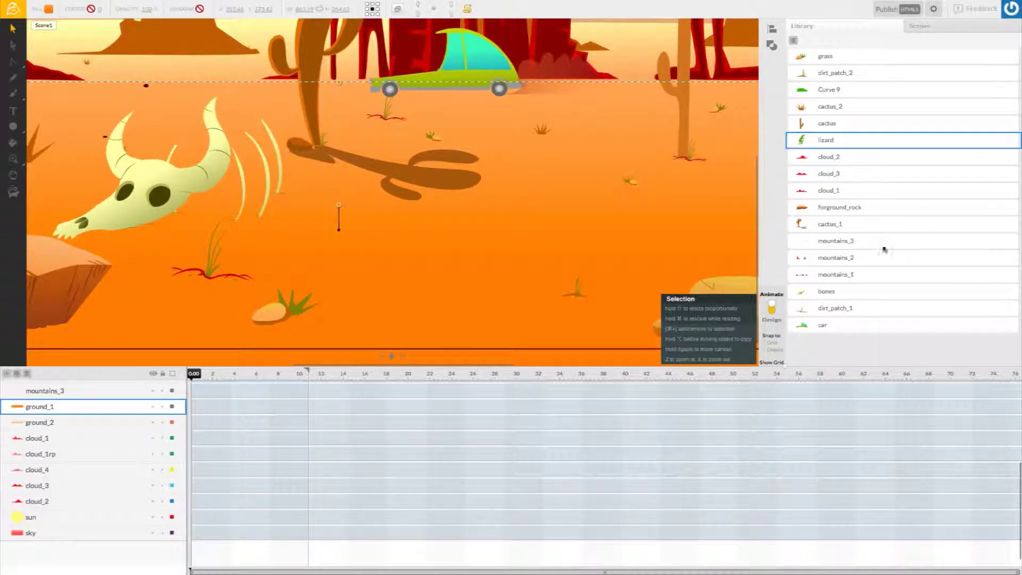
Add a dirt_patch_2 symbol to the foreground between the grass and the existing small dirt patch, and flip it horizontally
{"action": "left_click", "coordinate": [867, 277]}
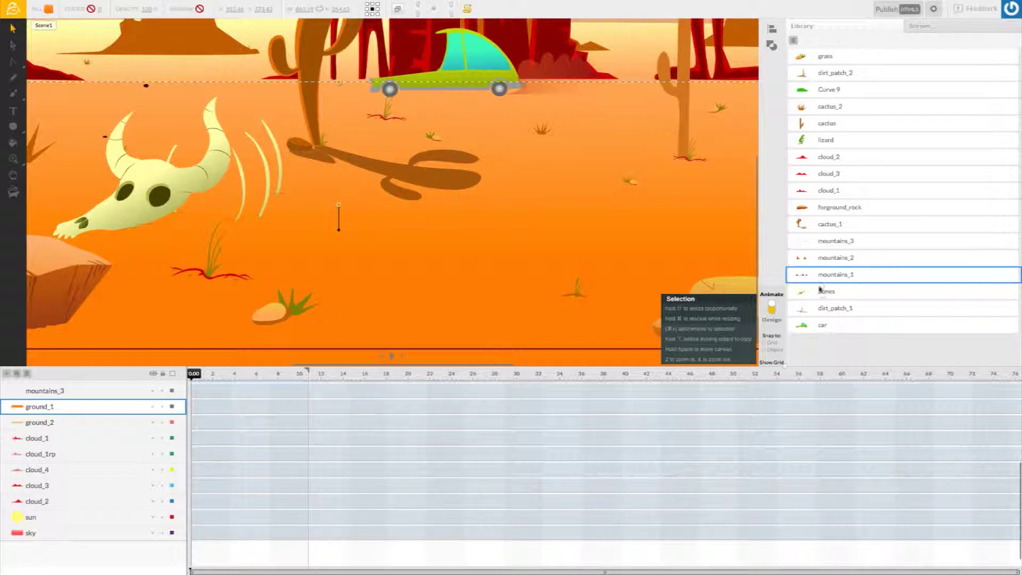
{"action": "left_click_drag", "start_coordinate": [835, 76], "coordinate": [453, 309]}
{"action": "right_click", "coordinate": [453, 307]}
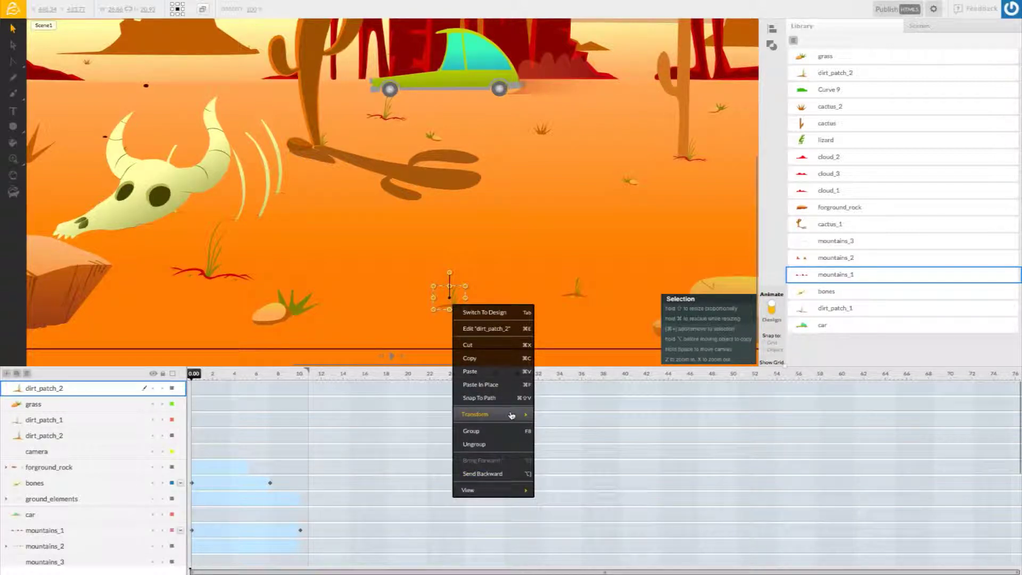
{"action": "left_click", "coordinate": [482, 294]}
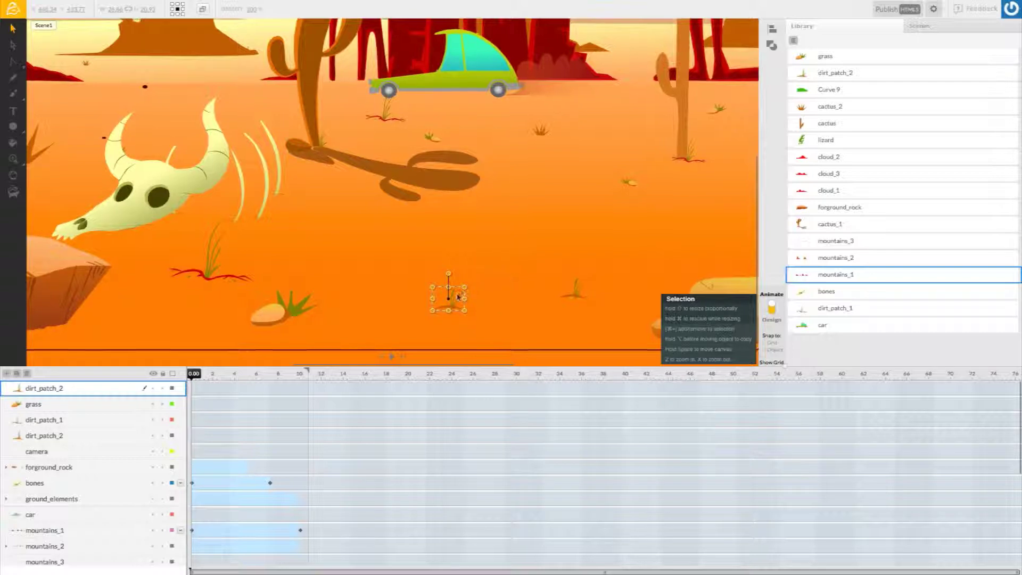
{"action": "right_click", "coordinate": [459, 296]}
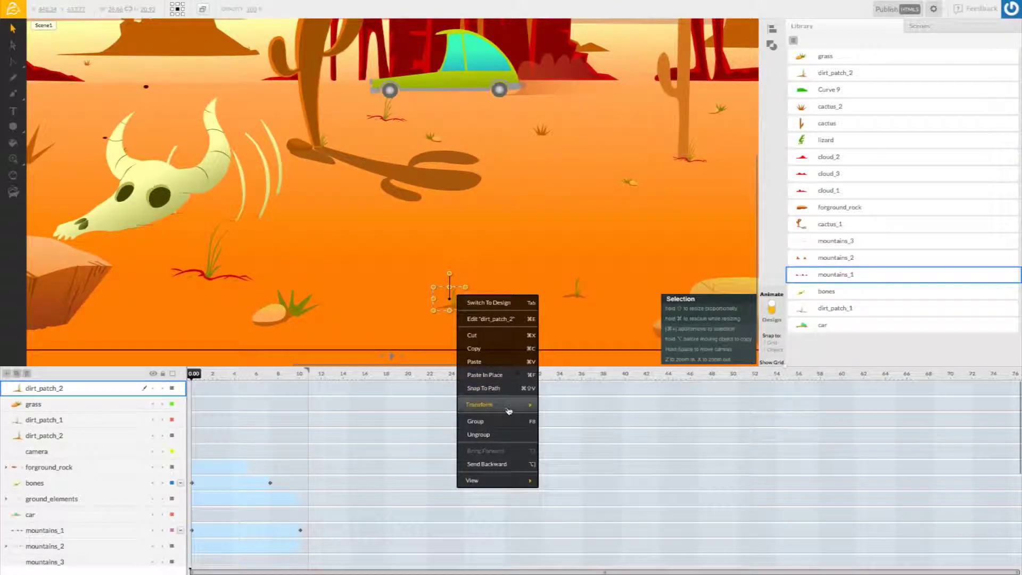
{"action": "mouse_move", "coordinate": [508, 410]}
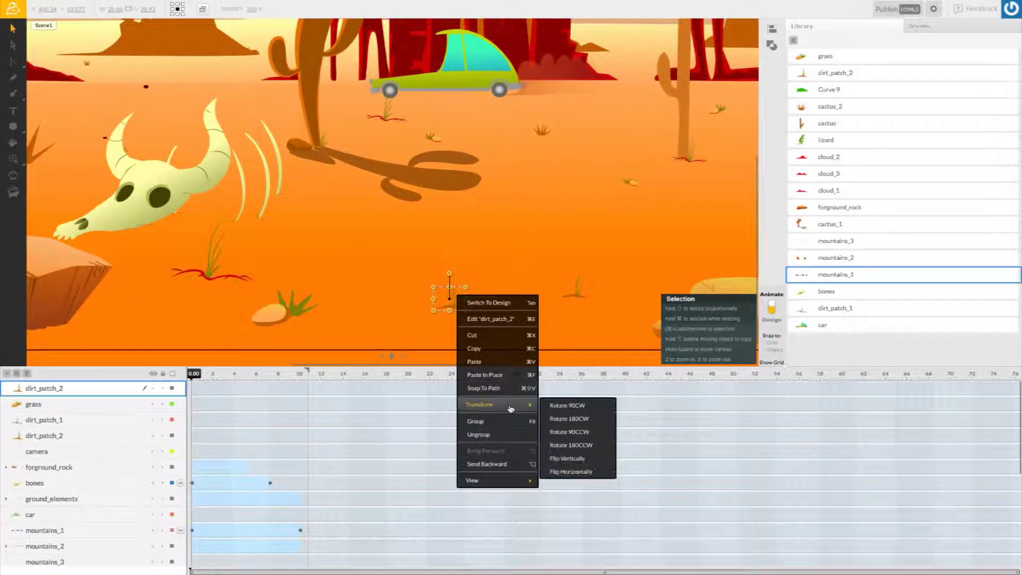
{"action": "left_click", "coordinate": [579, 473]}
{"action": "left_click", "coordinate": [453, 307]}
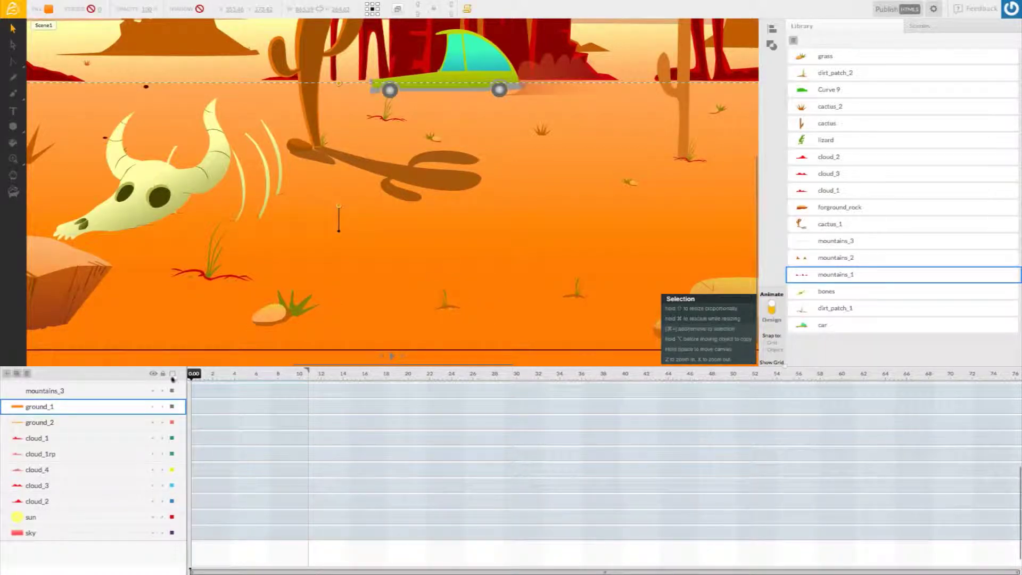
Enlarge the new dirt_patch_2 and move it above the small rock, to about x 643, y 380
{"action": "scroll", "coordinate": [145, 406], "scroll_direction": "up", "scroll_amount": 2}
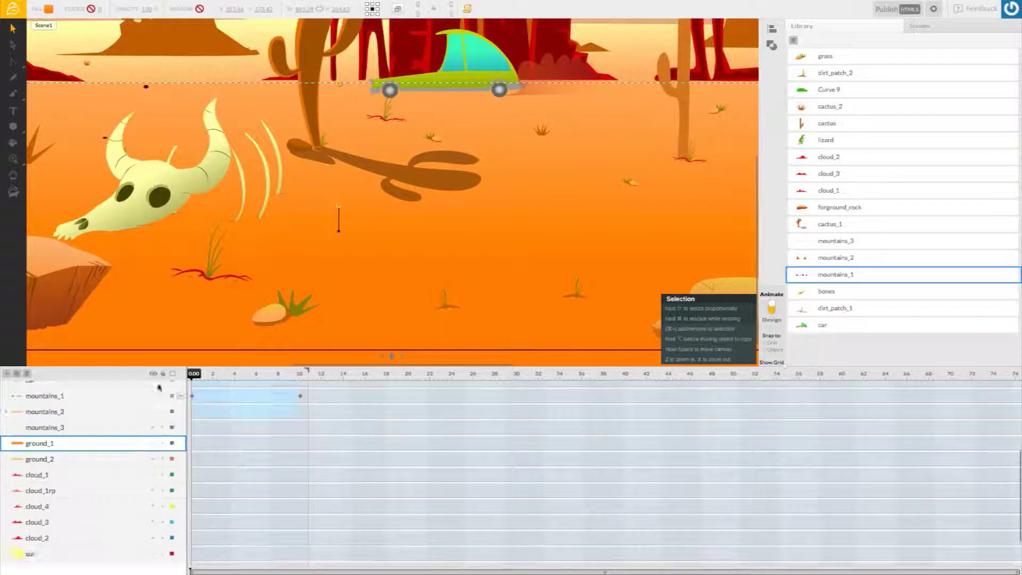
{"action": "scroll", "coordinate": [143, 399], "scroll_direction": "up", "scroll_amount": 8}
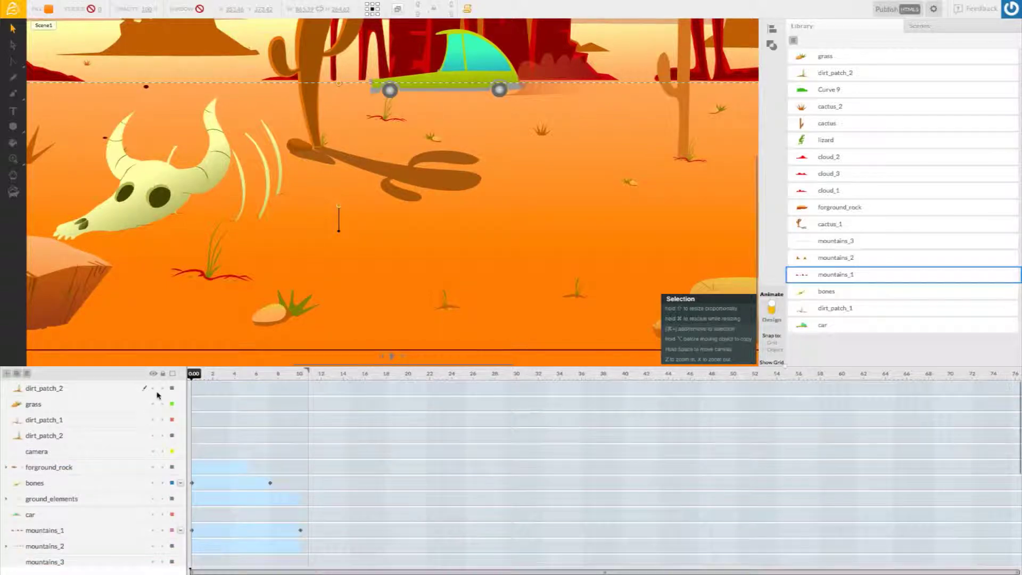
{"action": "left_click", "coordinate": [126, 388]}
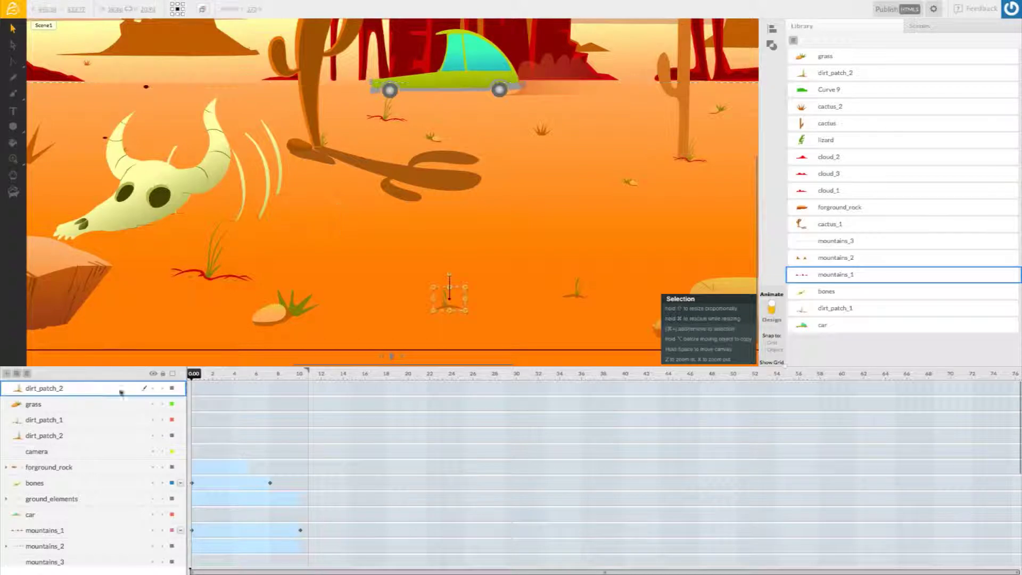
{"action": "left_click_drag", "start_coordinate": [466, 290], "coordinate": [486, 273]}
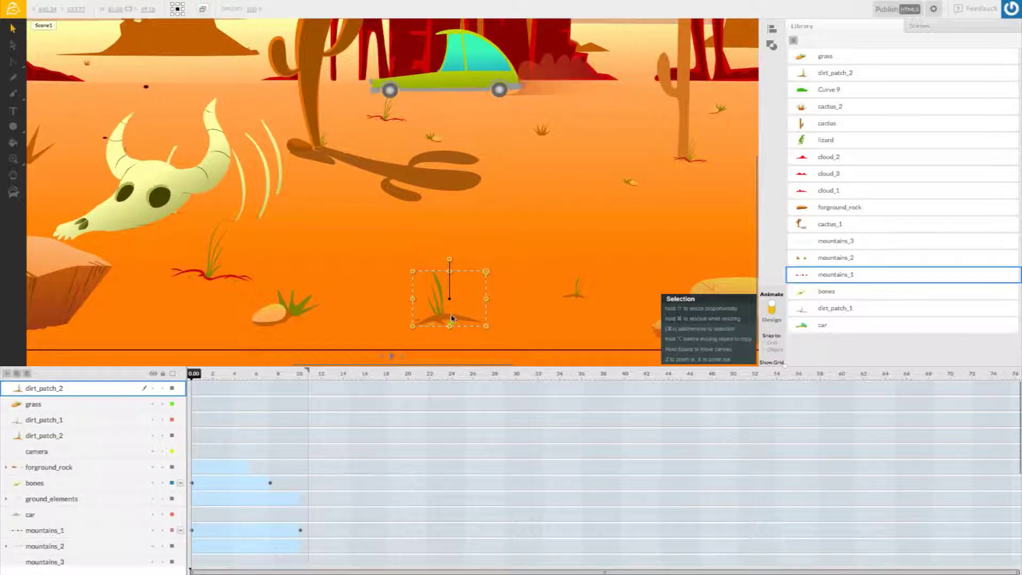
{"action": "left_click_drag", "start_coordinate": [461, 313], "coordinate": [679, 258]}
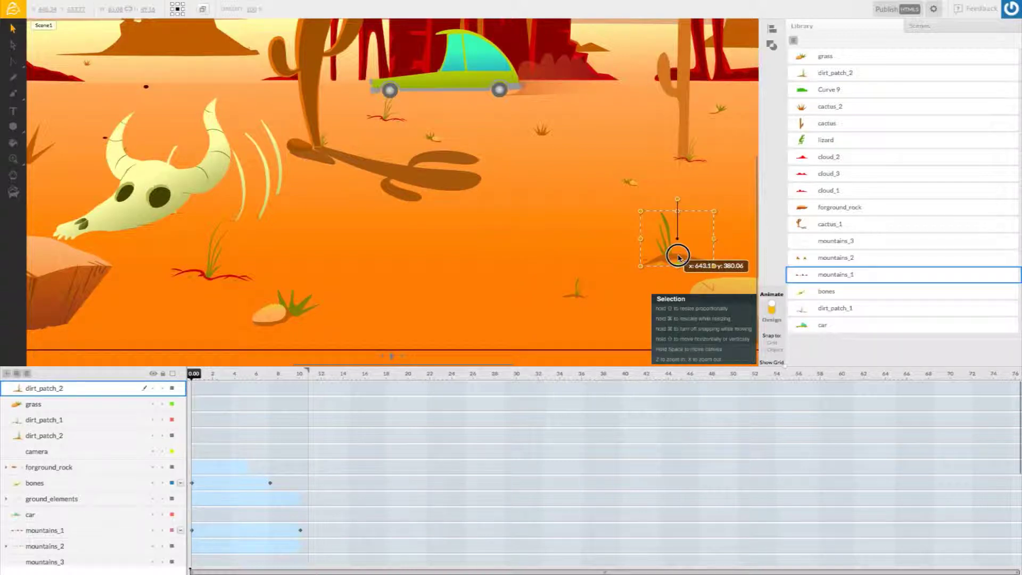
Move the older small dirt patch closer to the grass and scale it down
{"action": "left_click", "coordinate": [573, 290]}
{"action": "left_click_drag", "start_coordinate": [474, 317], "coordinate": [469, 306]}
{"action": "left_click", "coordinate": [471, 272]}
Hide the forground_rock layer group and collapse it in the layer list
{"action": "left_click", "coordinate": [13, 158]}
{"action": "left_click", "coordinate": [286, 226]}
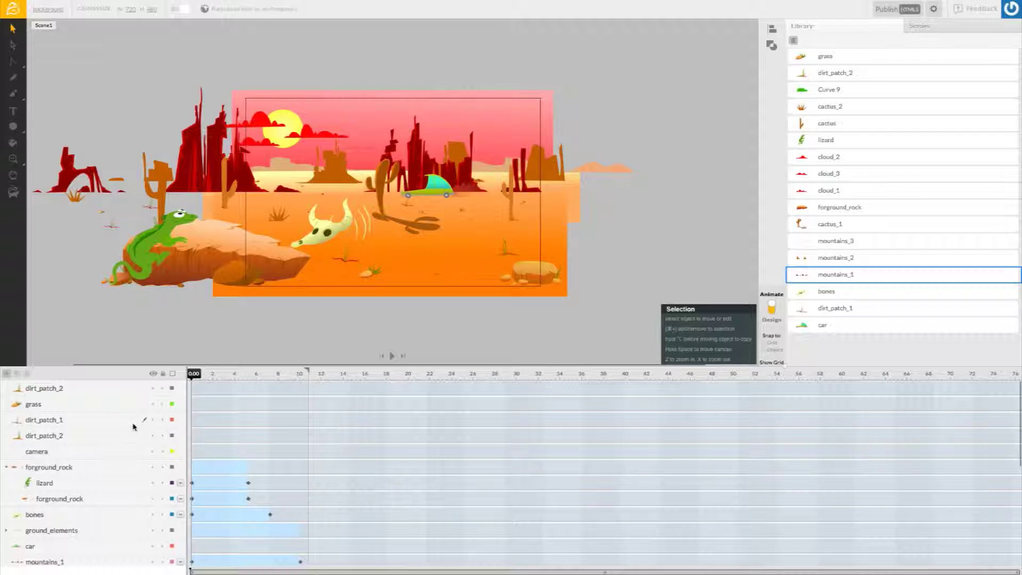
{"action": "left_click", "coordinate": [153, 468]}
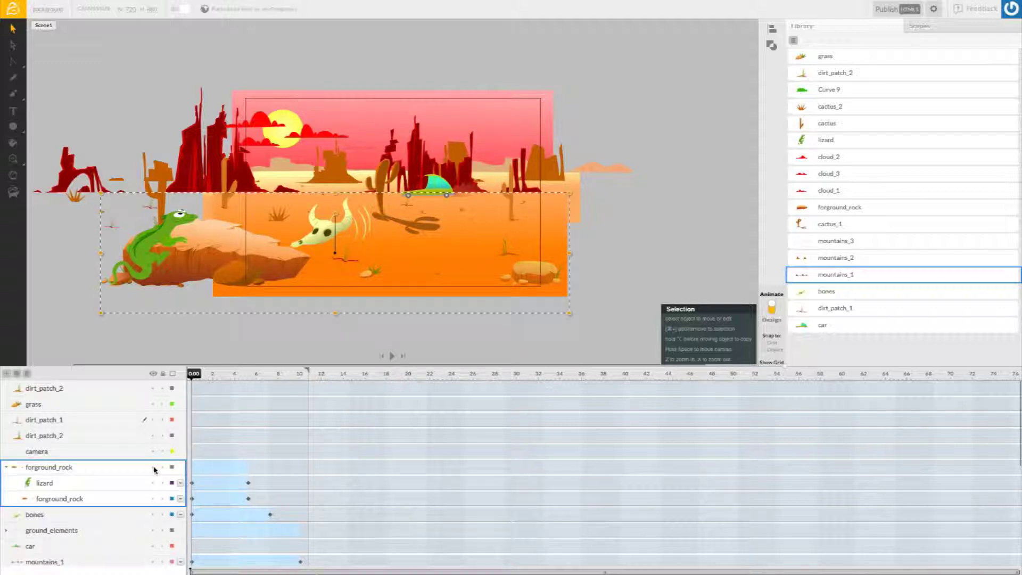
{"action": "left_click", "coordinate": [6, 467]}
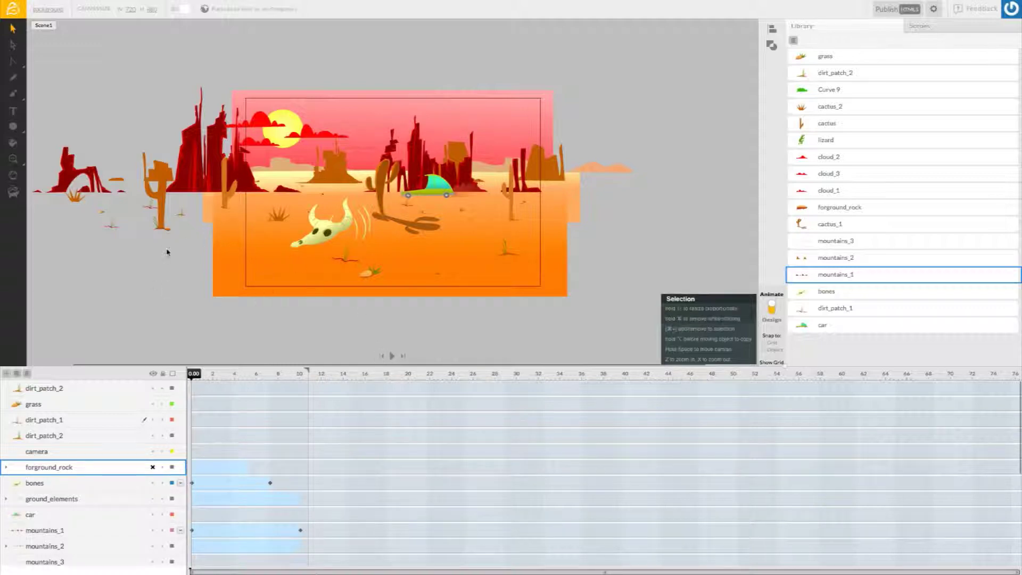
Add another dirt_patch_2 symbol just outside the orange ground's left edge, above the topmost dirt_patch_2 layer
{"action": "left_click", "coordinate": [108, 389]}
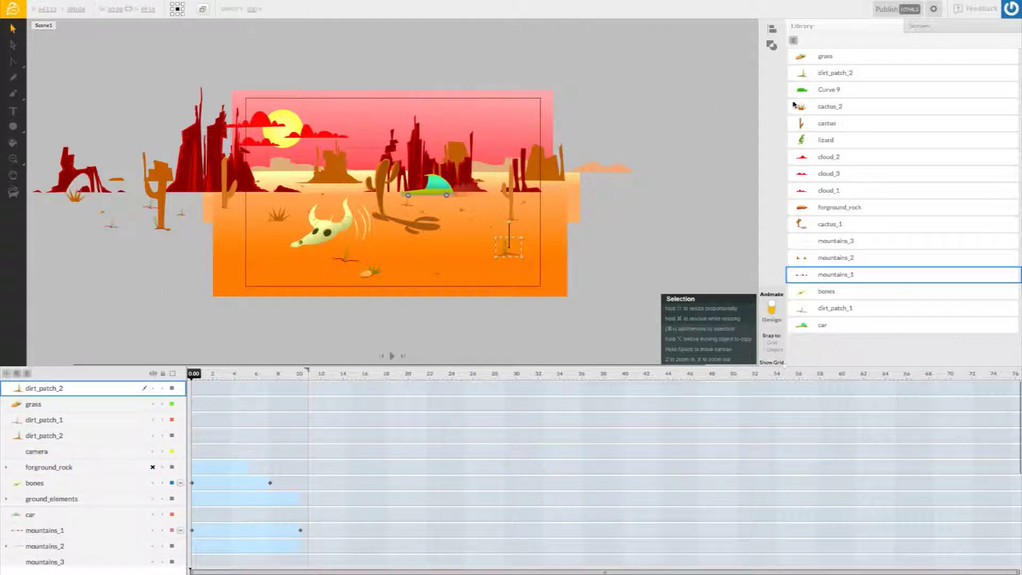
{"action": "left_click_drag", "start_coordinate": [824, 78], "coordinate": [193, 289]}
{"action": "left_click", "coordinate": [193, 289]}
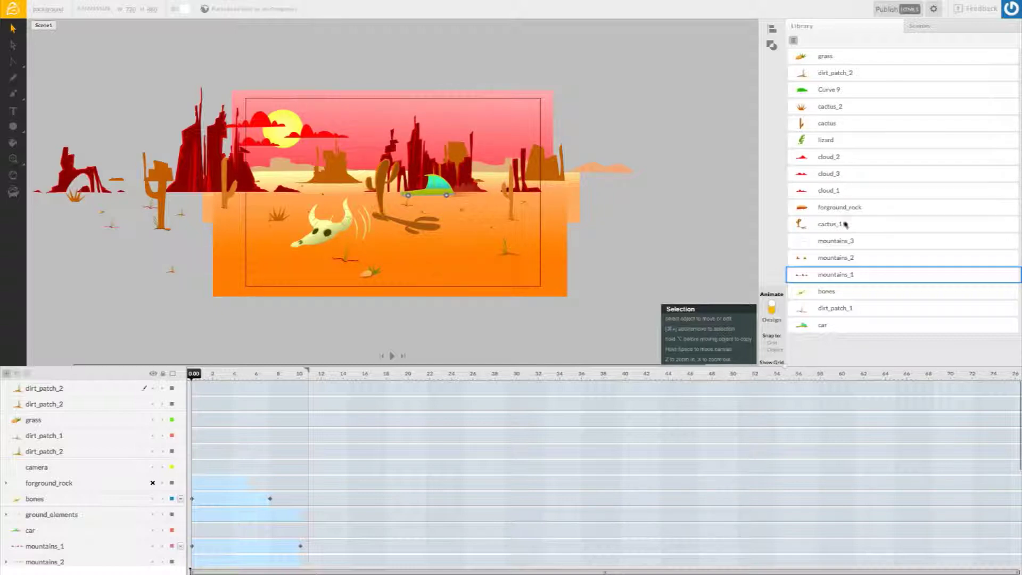
Add a dirt_patch_1 symbol in the lower-left corner of the orange ground and flip it horizontally
{"action": "left_click_drag", "start_coordinate": [837, 308], "coordinate": [229, 282]}
{"action": "right_click", "coordinate": [229, 282]}
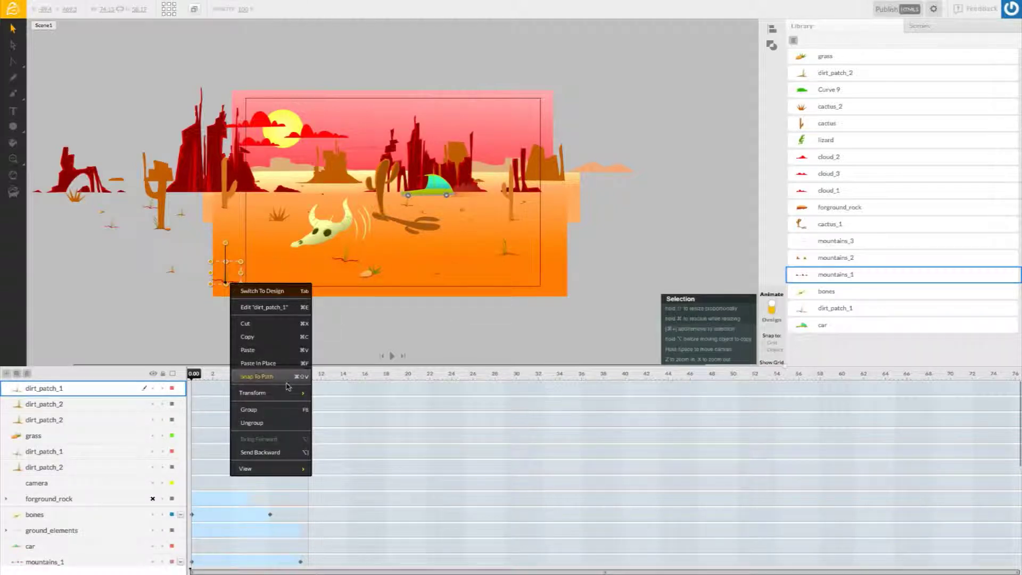
{"action": "mouse_move", "coordinate": [285, 393]}
{"action": "left_click", "coordinate": [361, 460]}
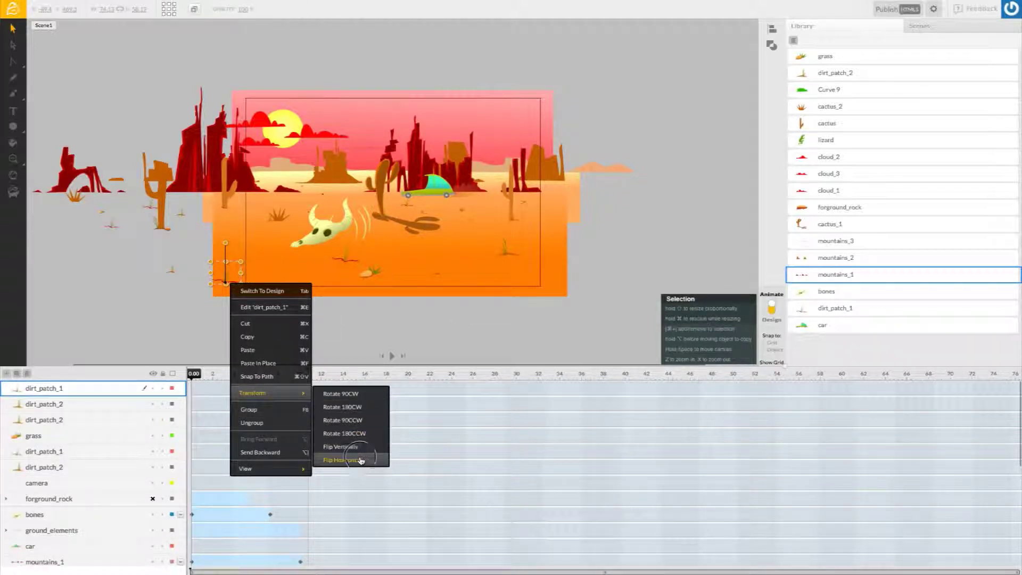
Narrow the new corner dirt_patch_1 to a width of about 35
{"action": "left_click_drag", "start_coordinate": [239, 274], "coordinate": [232, 275]}
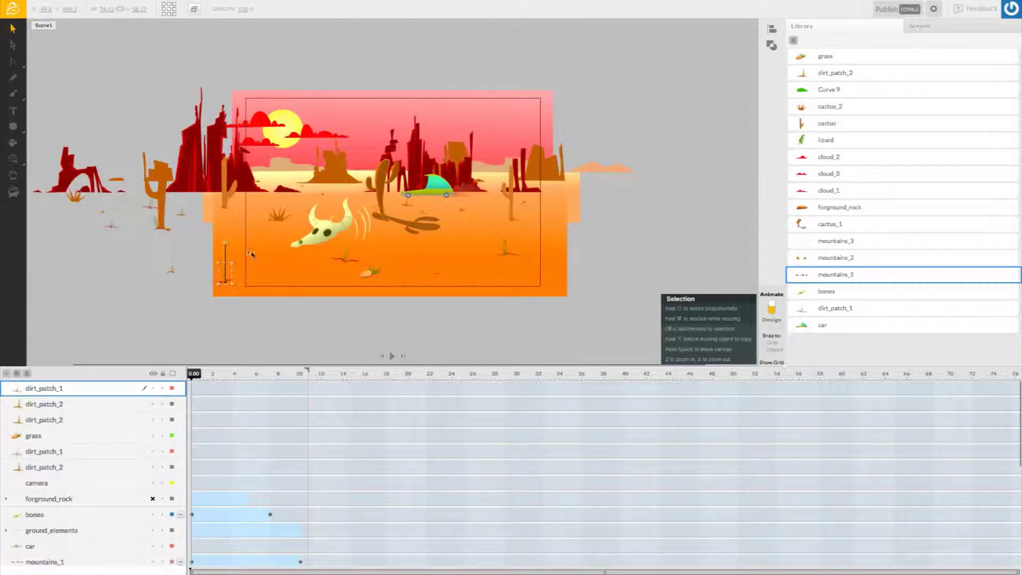
{"action": "left_click", "coordinate": [232, 284]}
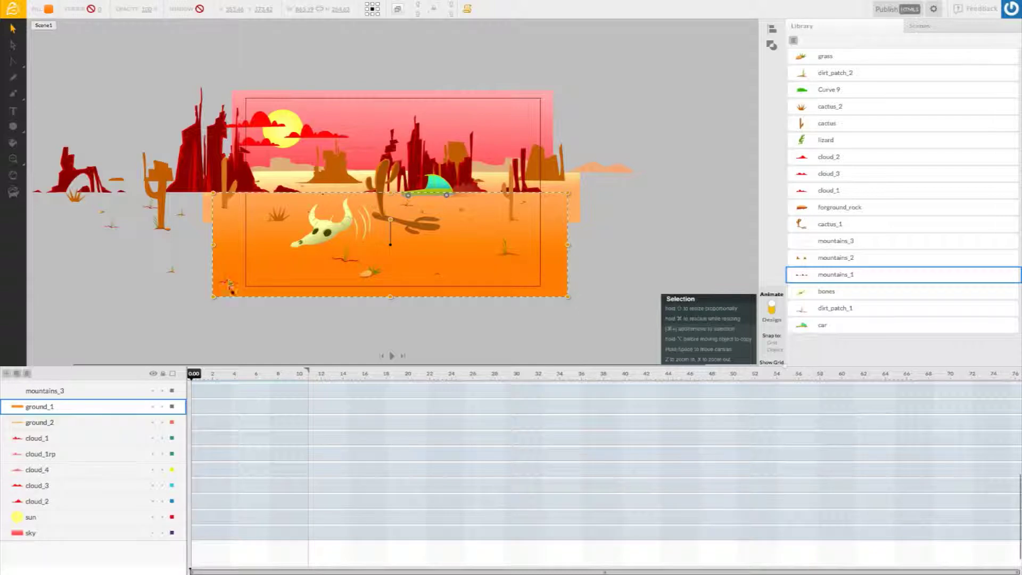
{"action": "left_click", "coordinate": [150, 316]}
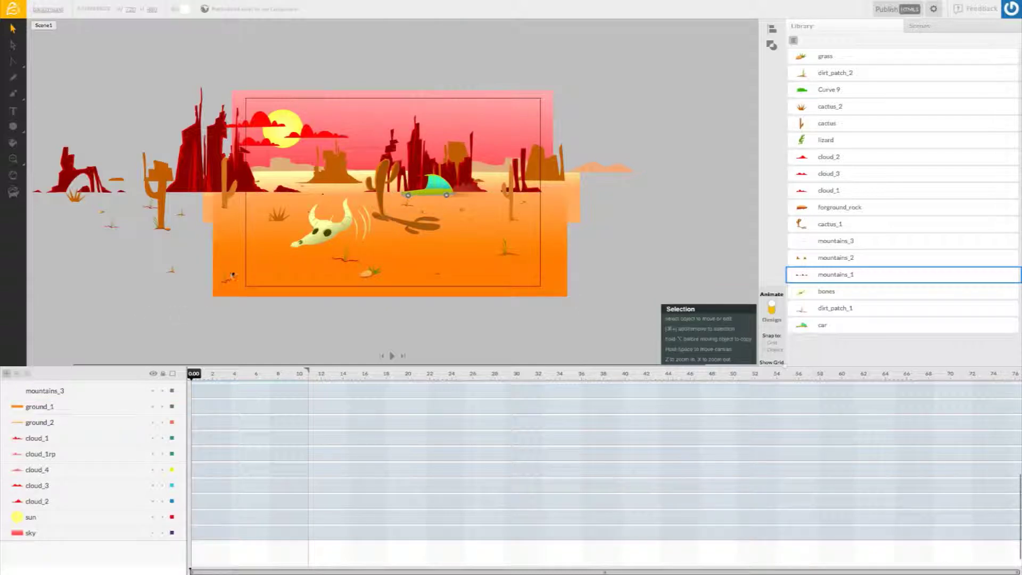
Lock all layers, and unlock only the topmost dirt_patch_1 layer
{"action": "left_click", "coordinate": [163, 373]}
{"action": "scroll", "coordinate": [141, 420], "scroll_direction": "up", "scroll_amount": 5}
{"action": "scroll", "coordinate": [141, 415], "scroll_direction": "up", "scroll_amount": 2}
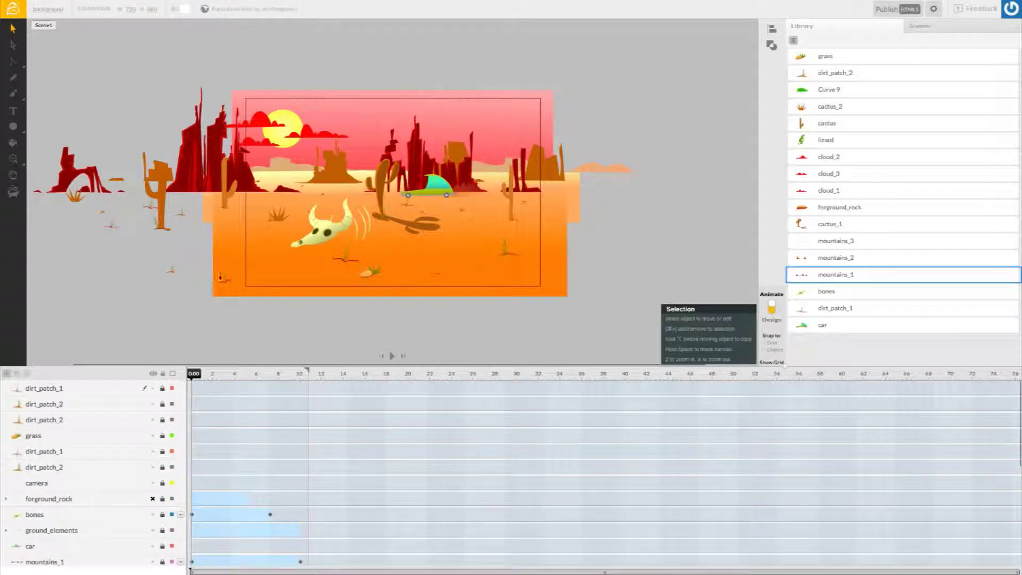
{"action": "left_click", "coordinate": [169, 385]}
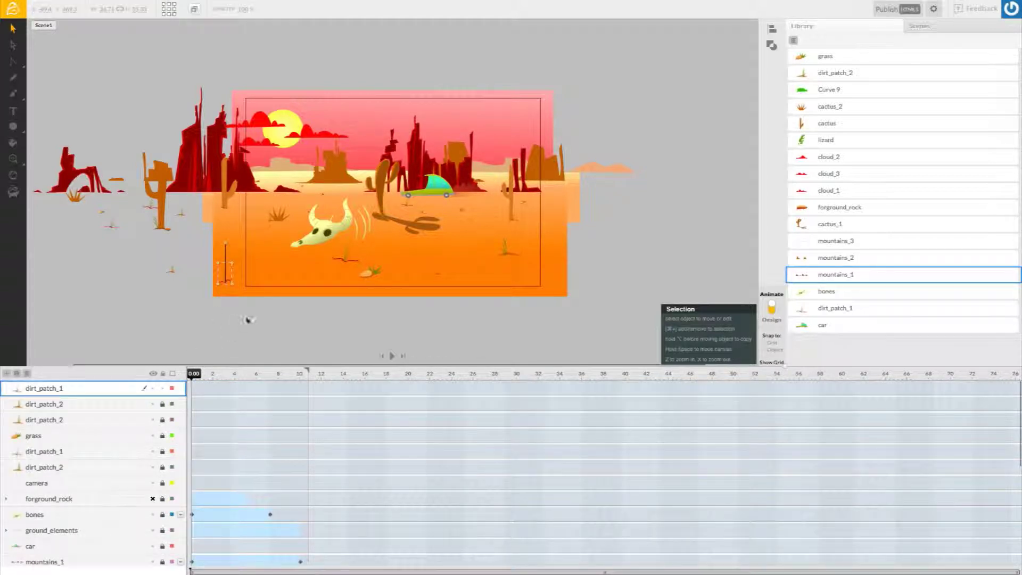
Reduce the height of the corner dirt_patch_1 to about 31 and deselect it
{"action": "left_click", "coordinate": [209, 282]}
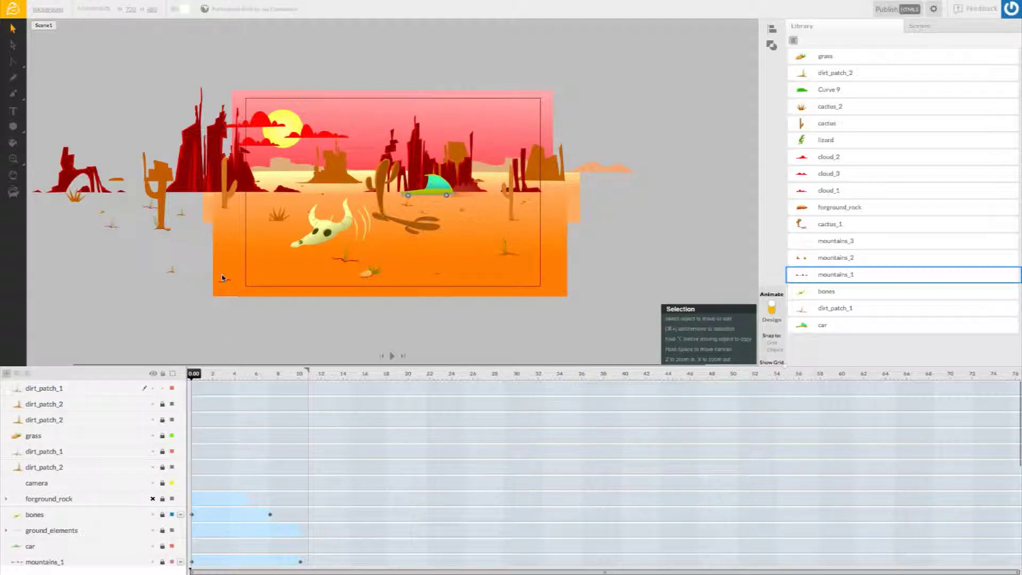
{"action": "left_click", "coordinate": [224, 281]}
{"action": "left_click_drag", "start_coordinate": [232, 267], "coordinate": [233, 274]}
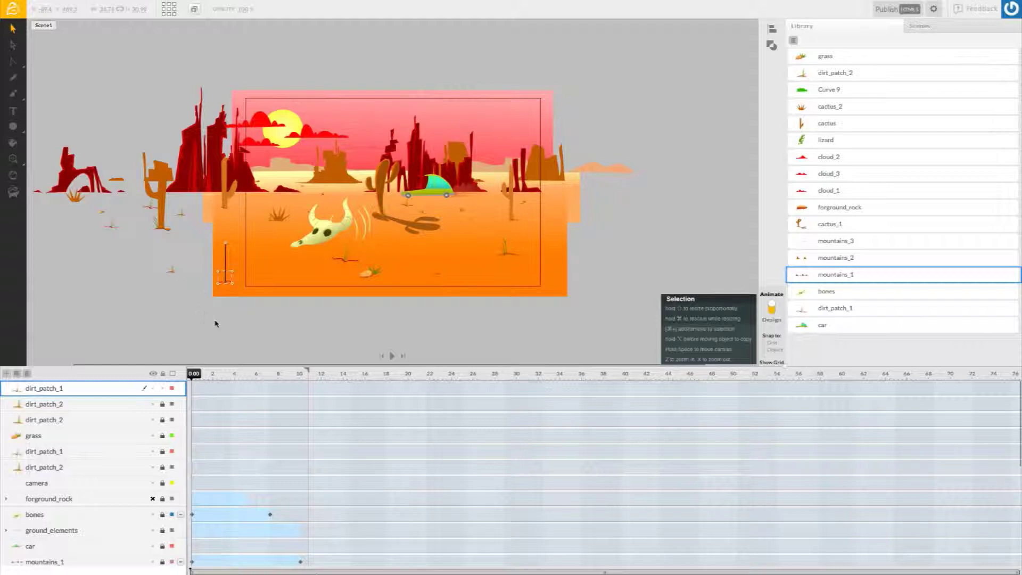
{"action": "left_click", "coordinate": [174, 286]}
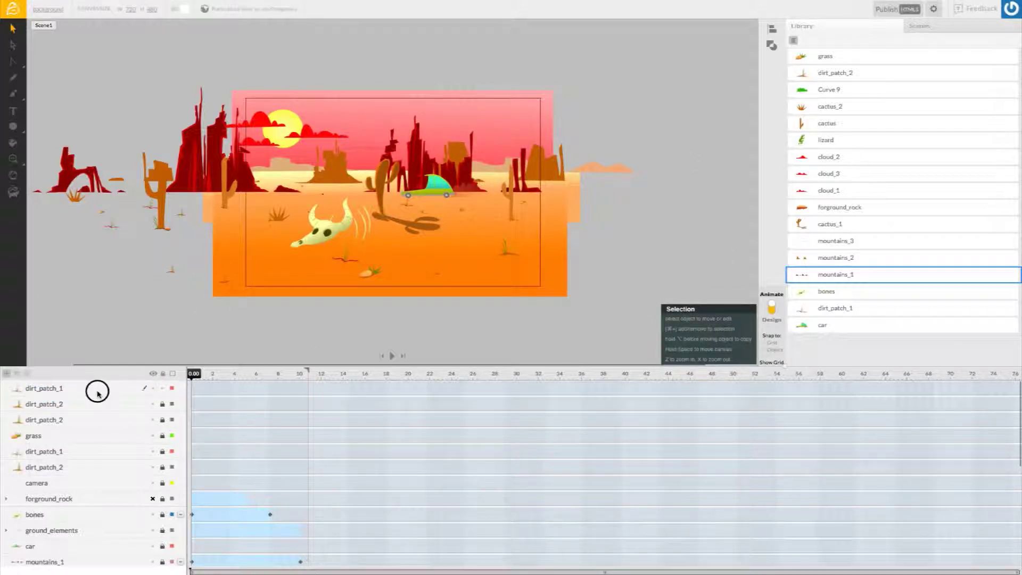
Add a new empty layer above the topmost dirt_patch_1 layer
{"action": "left_click", "coordinate": [15, 382]}
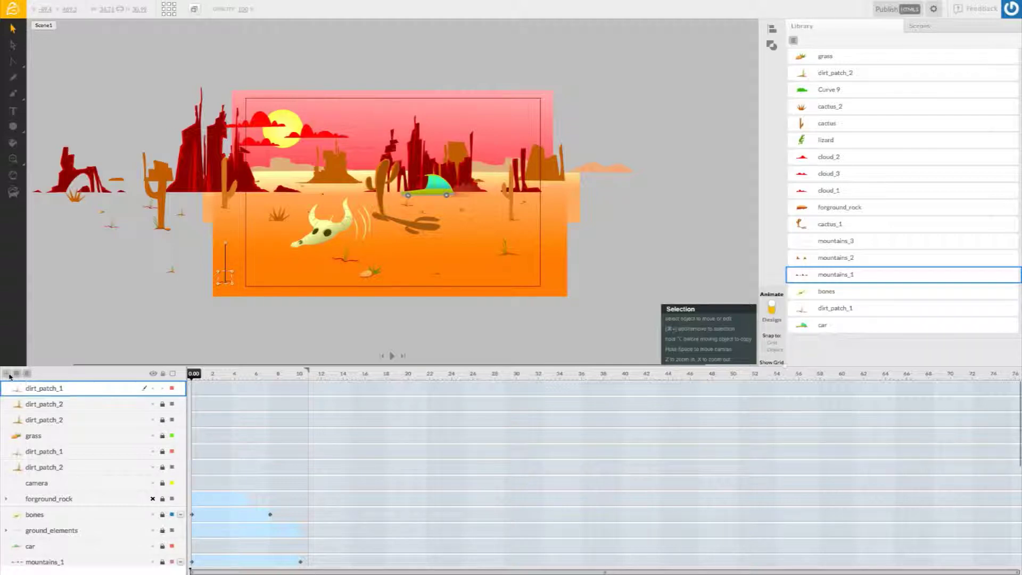
{"action": "left_click", "coordinate": [6, 373]}
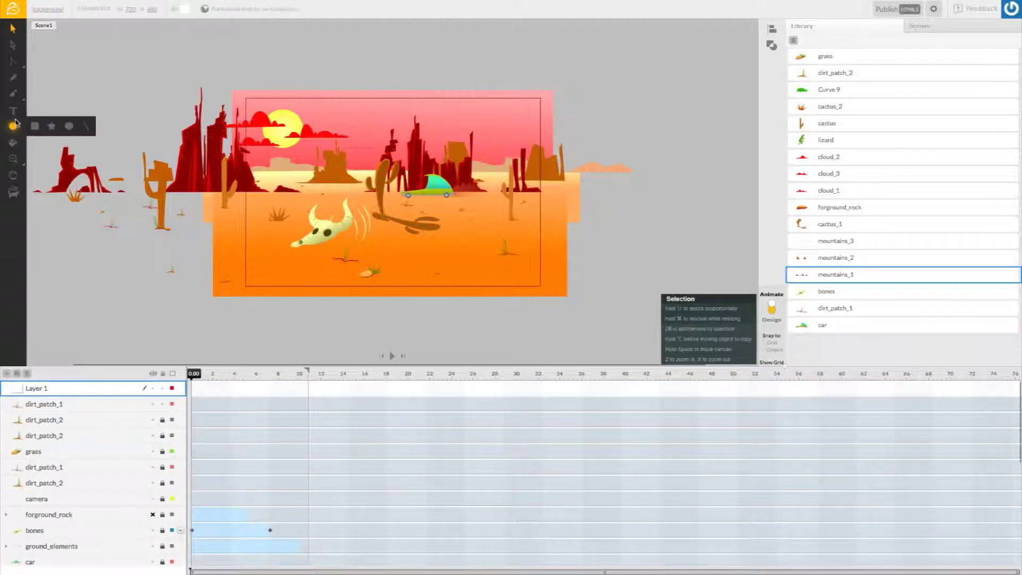
Draw a closed brown oval about 65 wide and 37 high with Bezier Curves on the empty layer, beside the ground's left edge
{"action": "left_click", "coordinate": [34, 160]}
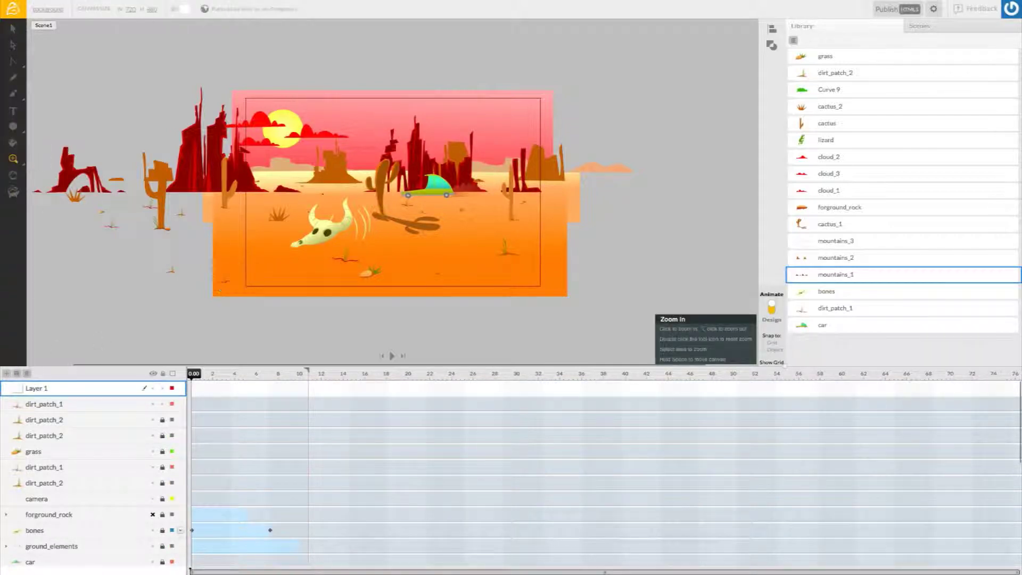
{"action": "left_click", "coordinate": [193, 256]}
{"action": "left_click", "coordinate": [193, 256]}
{"action": "key", "text": "c"}
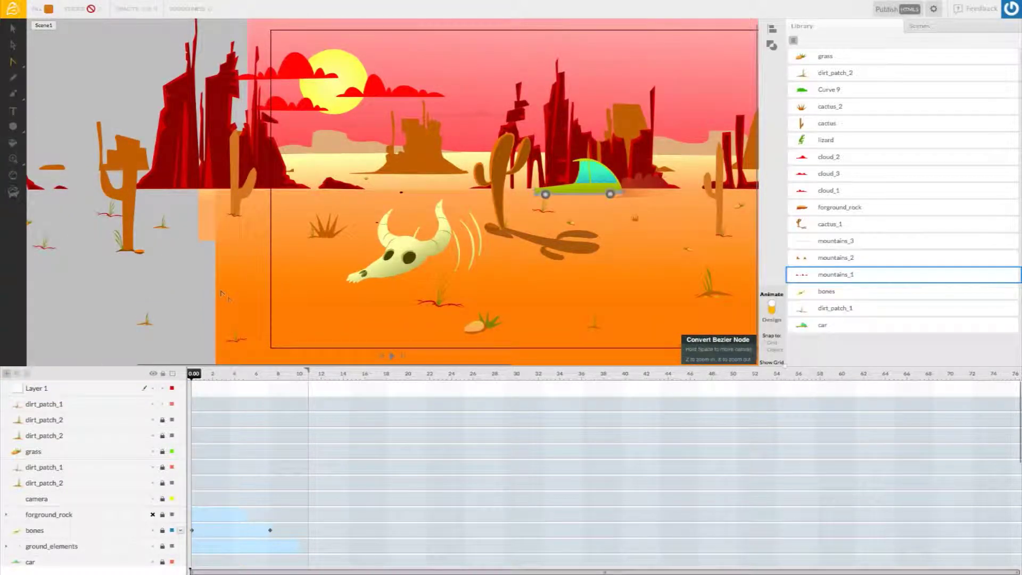
{"action": "left_click_drag", "start_coordinate": [219, 235], "coordinate": [281, 235]}
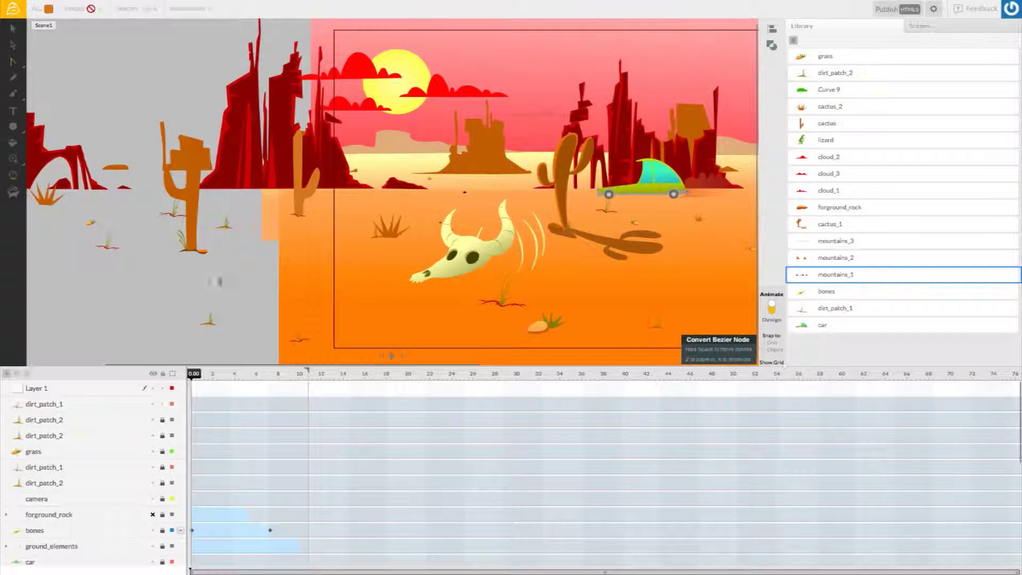
{"action": "left_click", "coordinate": [98, 388]}
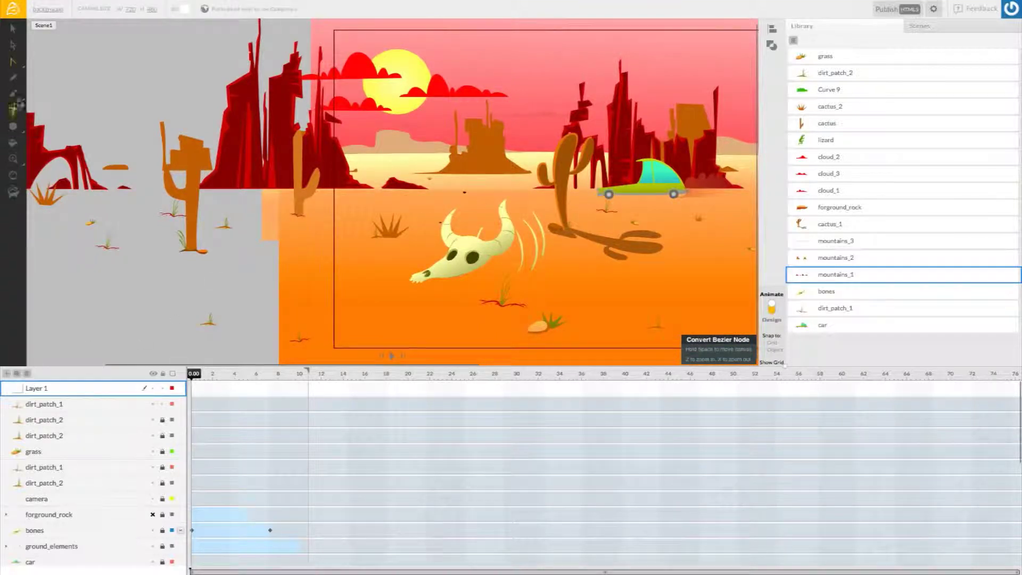
{"action": "mouse_move", "coordinate": [15, 62]}
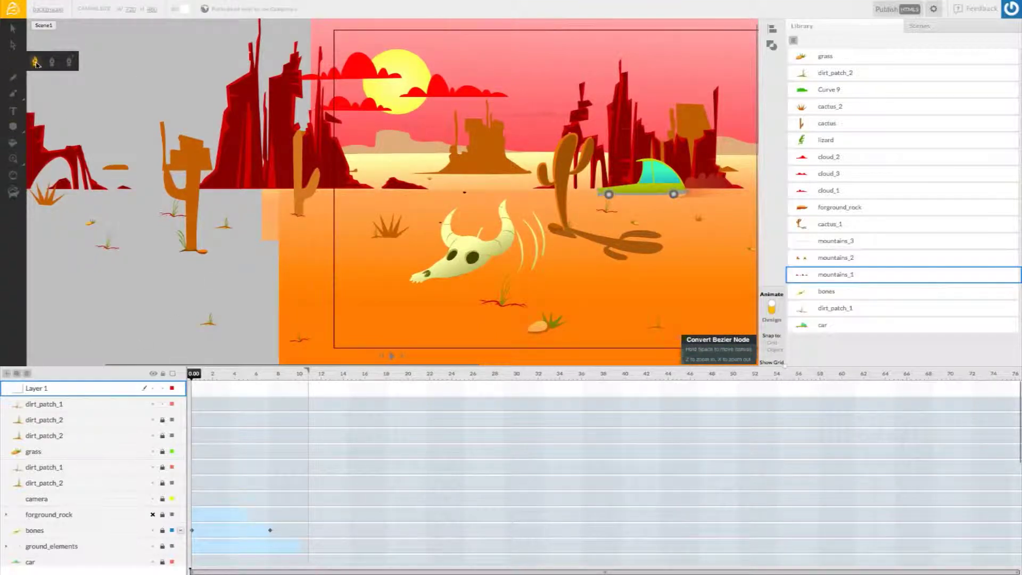
{"action": "left_click", "coordinate": [35, 62]}
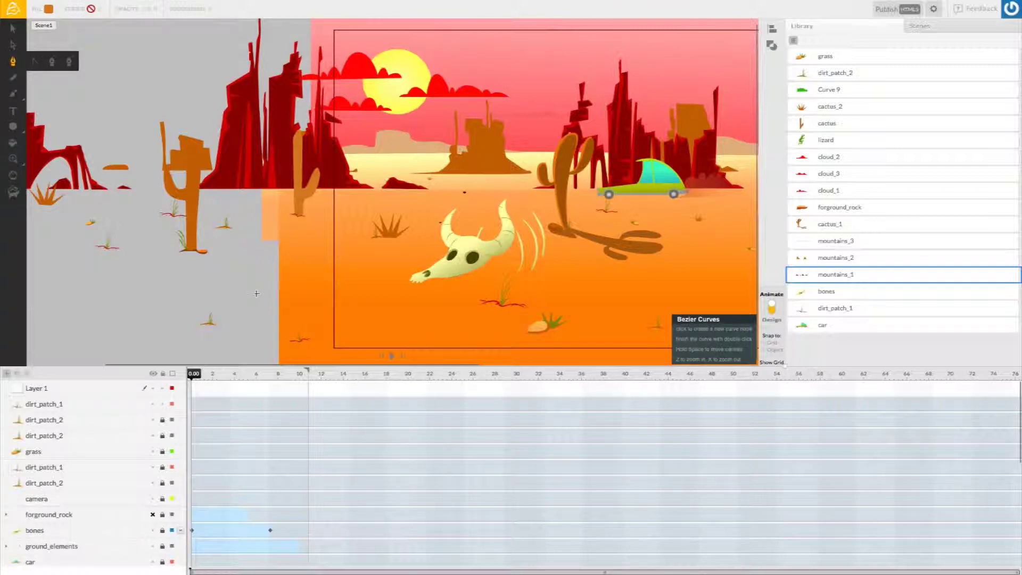
{"action": "left_click", "coordinate": [259, 283]}
{"action": "left_click", "coordinate": [287, 294]}
{"action": "left_click", "coordinate": [272, 304]}
{"action": "left_click", "coordinate": [244, 294]}
{"action": "left_click", "coordinate": [260, 285]}
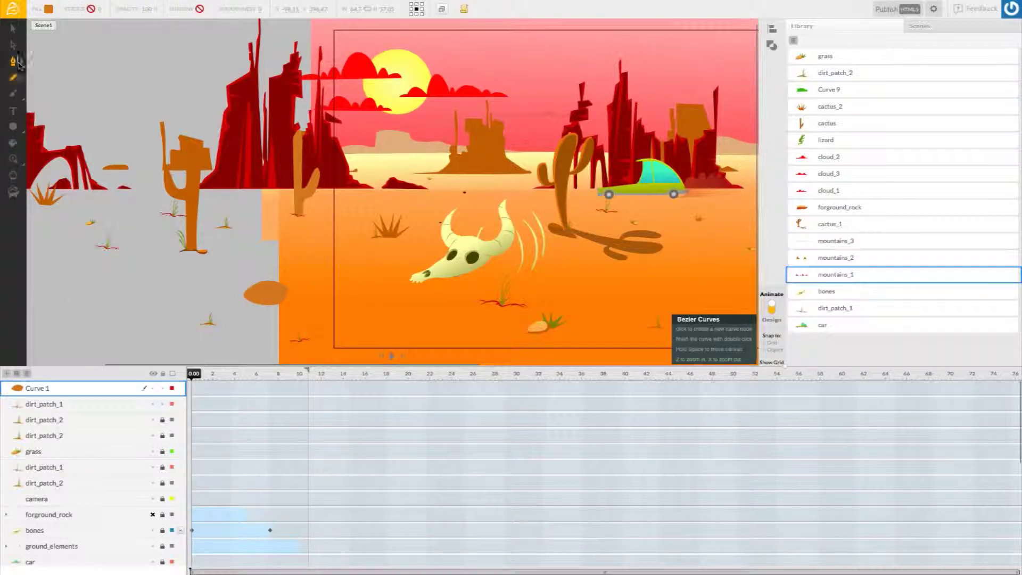
Add a new layer and draw a second, slightly smaller Bezier oval about 59 by 30 beside the first one
{"action": "left_click", "coordinate": [8, 373]}
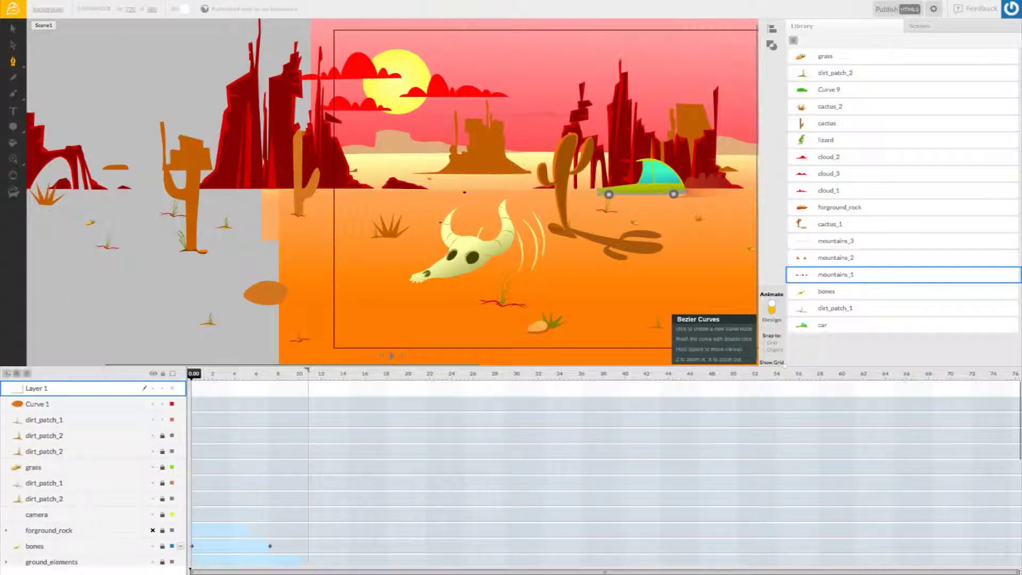
{"action": "left_click", "coordinate": [13, 60]}
{"action": "left_click", "coordinate": [203, 284]}
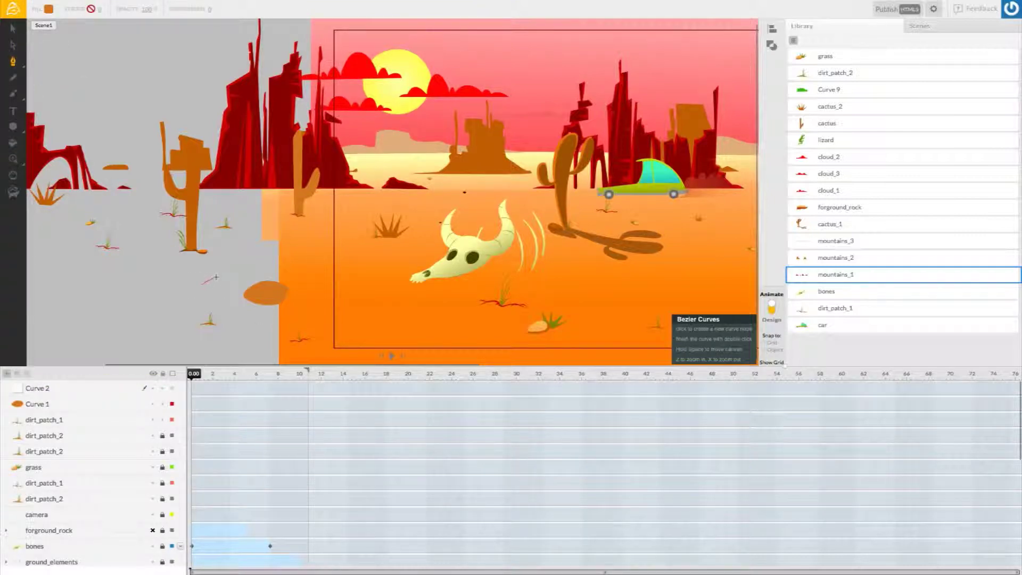
{"action": "left_click", "coordinate": [234, 283]}
{"action": "left_click", "coordinate": [223, 295]}
{"action": "left_click", "coordinate": [202, 285]}
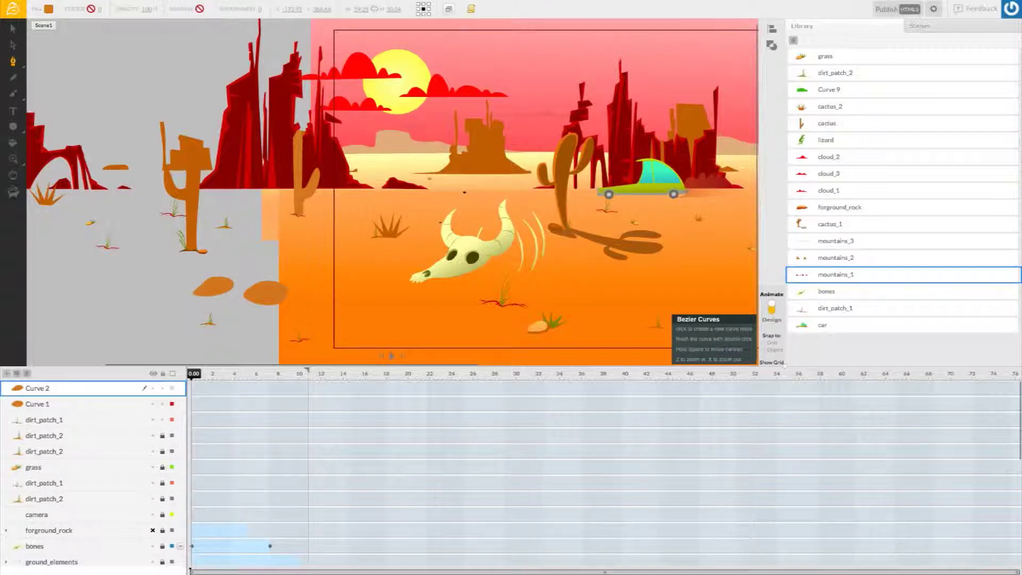
Fill the smaller oval with a lighter orange and move it onto the brown oval as a highlight
{"action": "key", "text": "v"}
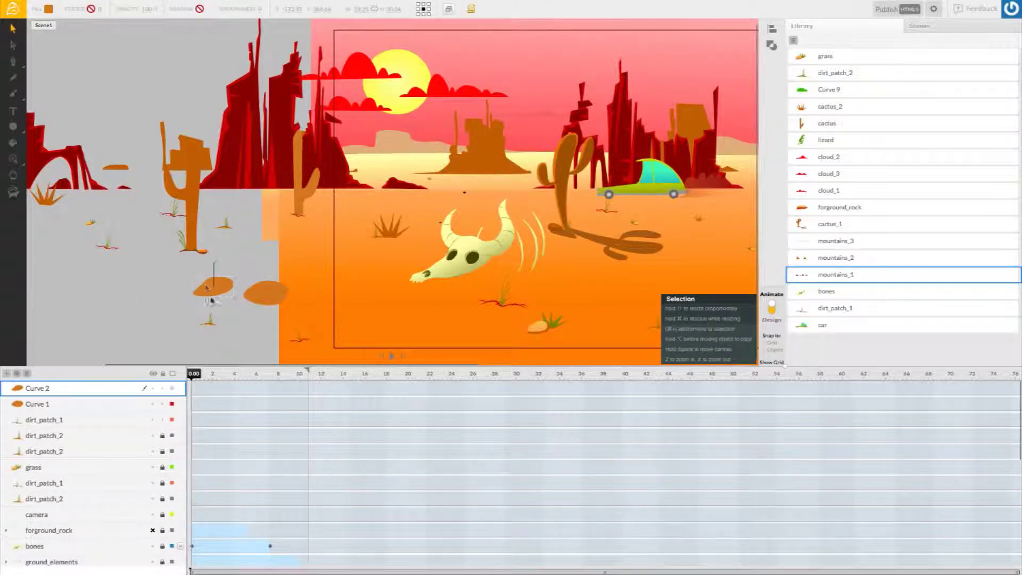
{"action": "left_click", "coordinate": [48, 10]}
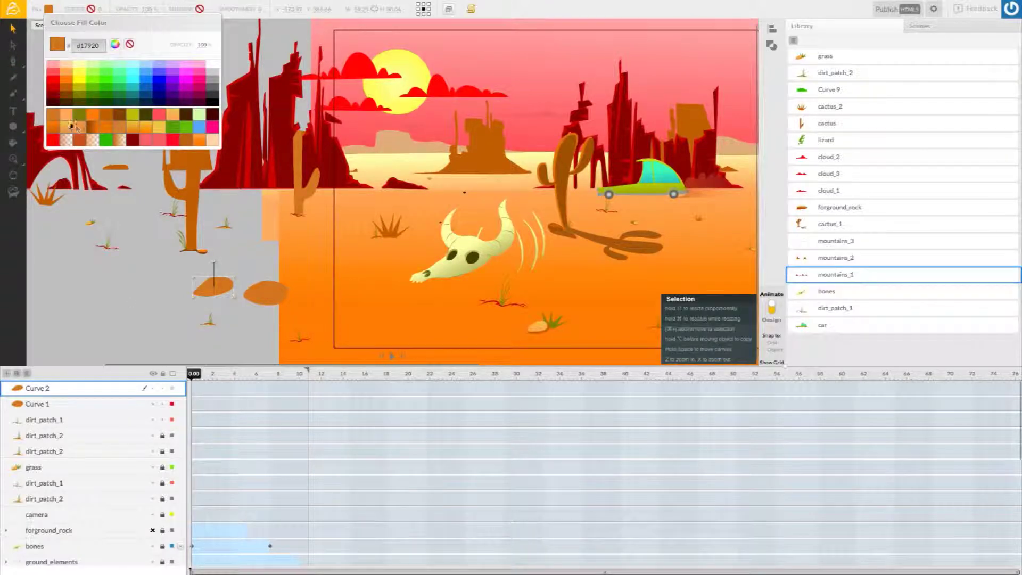
{"action": "left_click", "coordinate": [68, 126]}
{"action": "left_click_drag", "start_coordinate": [229, 292], "coordinate": [281, 292]}
{"action": "left_click", "coordinate": [244, 290]}
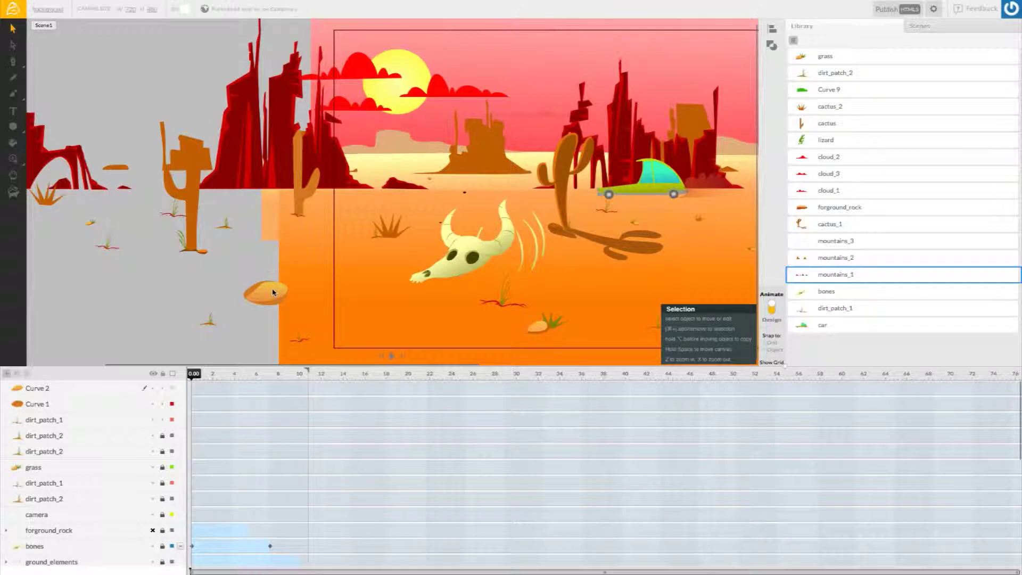
Reshape the light orange highlight by converting its Bezier nodes so it follows the brown oval's outline
{"action": "left_click", "coordinate": [273, 292]}
{"action": "mouse_move", "coordinate": [13, 62]}
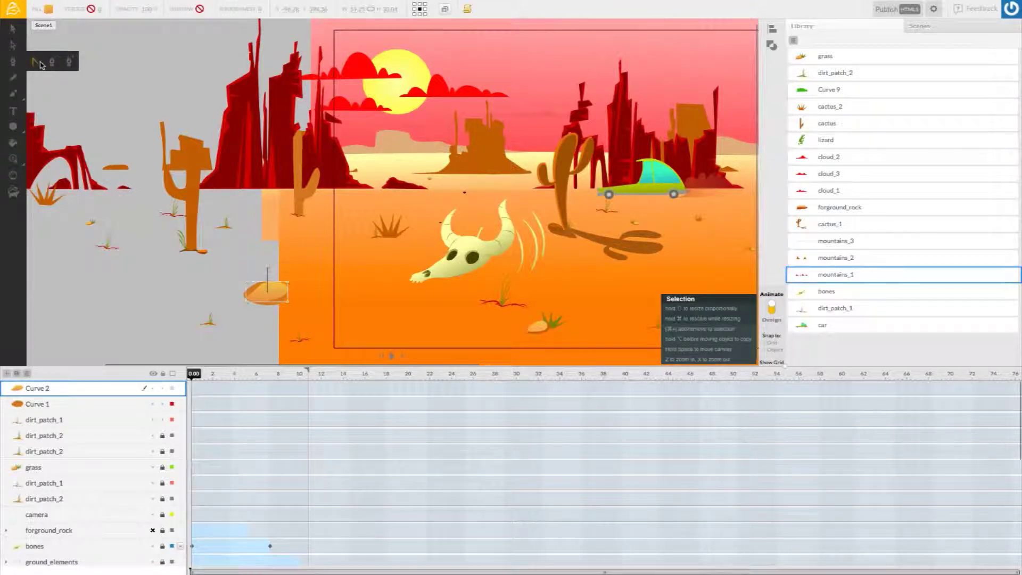
{"action": "left_click", "coordinate": [41, 64]}
{"action": "left_click", "coordinate": [250, 289]}
{"action": "left_click", "coordinate": [270, 285]}
{"action": "left_click", "coordinate": [247, 300]}
{"action": "left_click", "coordinate": [249, 323]}
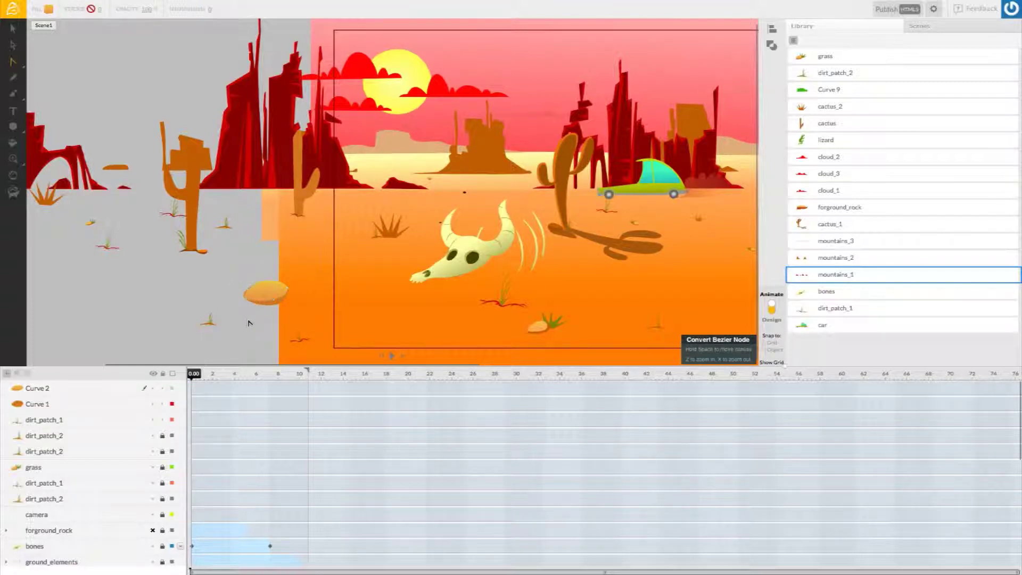
{"action": "left_click", "coordinate": [250, 296]}
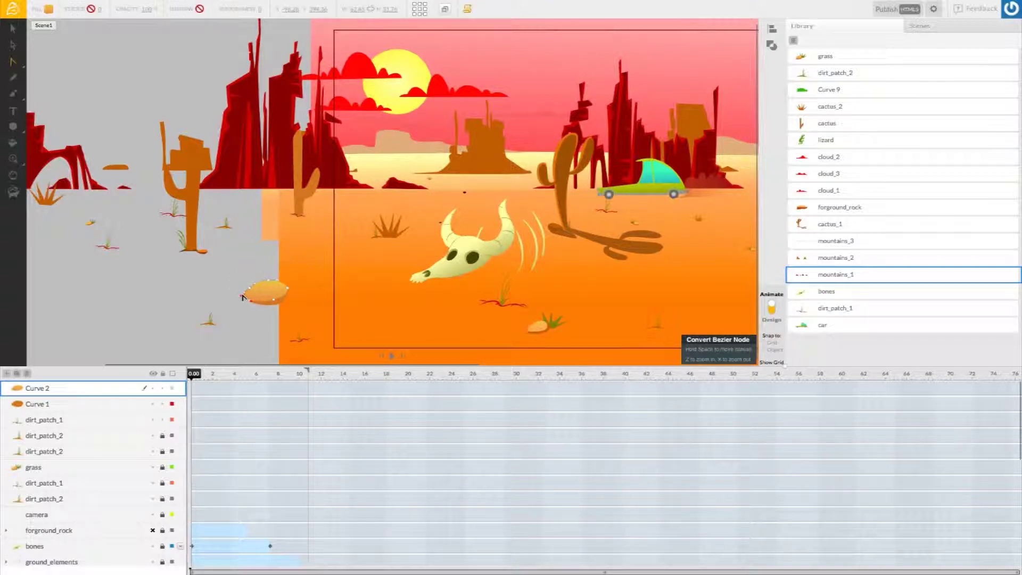
{"action": "left_click", "coordinate": [245, 296]}
{"action": "left_click", "coordinate": [241, 322]}
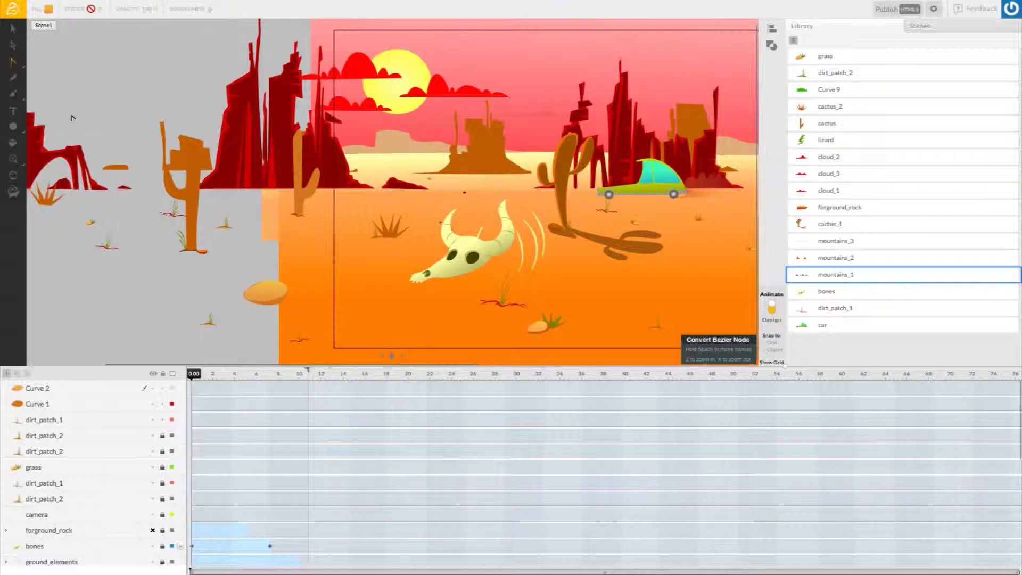
Group the Curve 1 and Curve 2 layers and name the group rock
{"action": "left_click", "coordinate": [118, 395]}
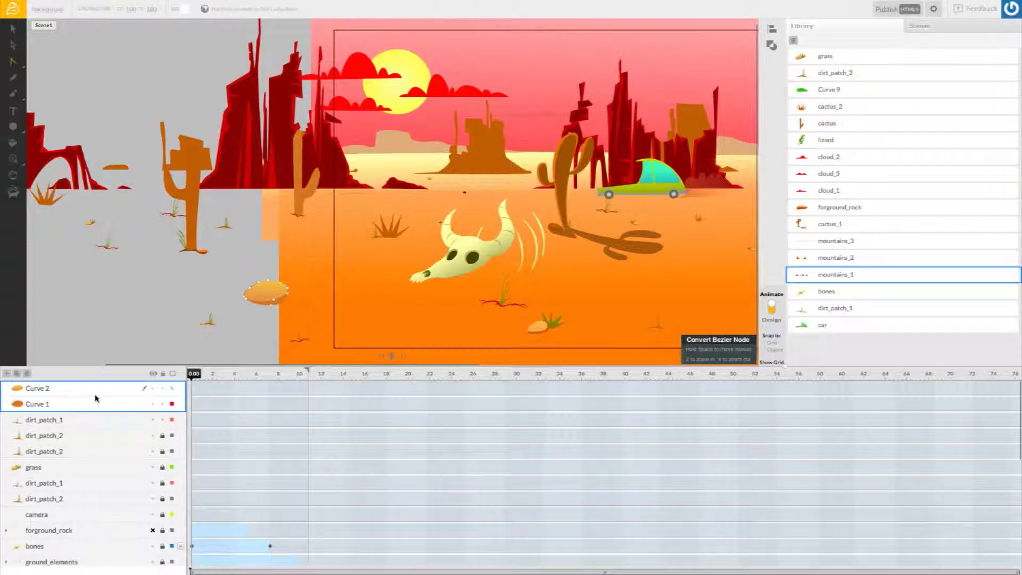
{"action": "left_click", "coordinate": [96, 399], "text": "shift"}
{"action": "right_click", "coordinate": [96, 400]}
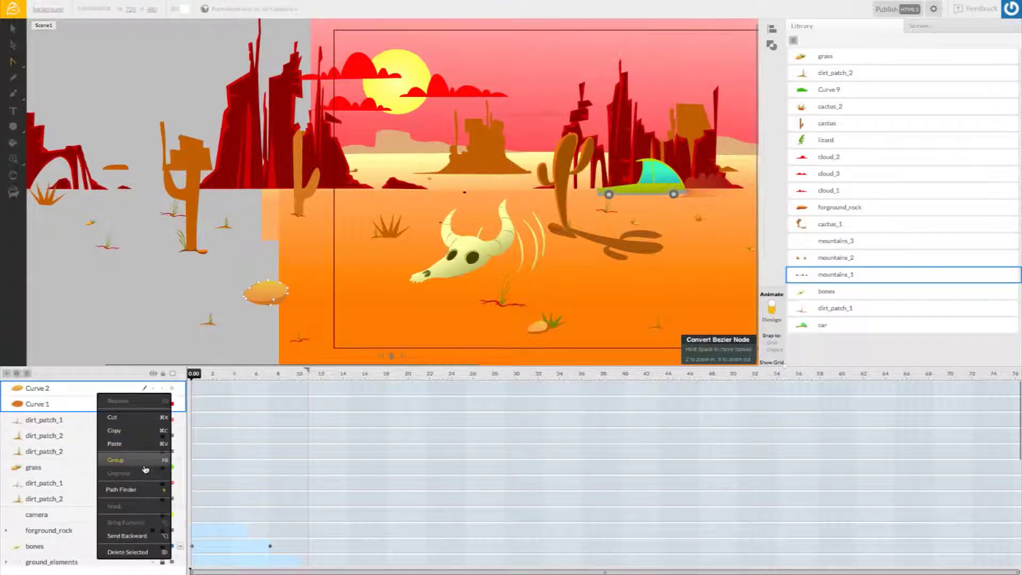
{"action": "left_click", "coordinate": [116, 460]}
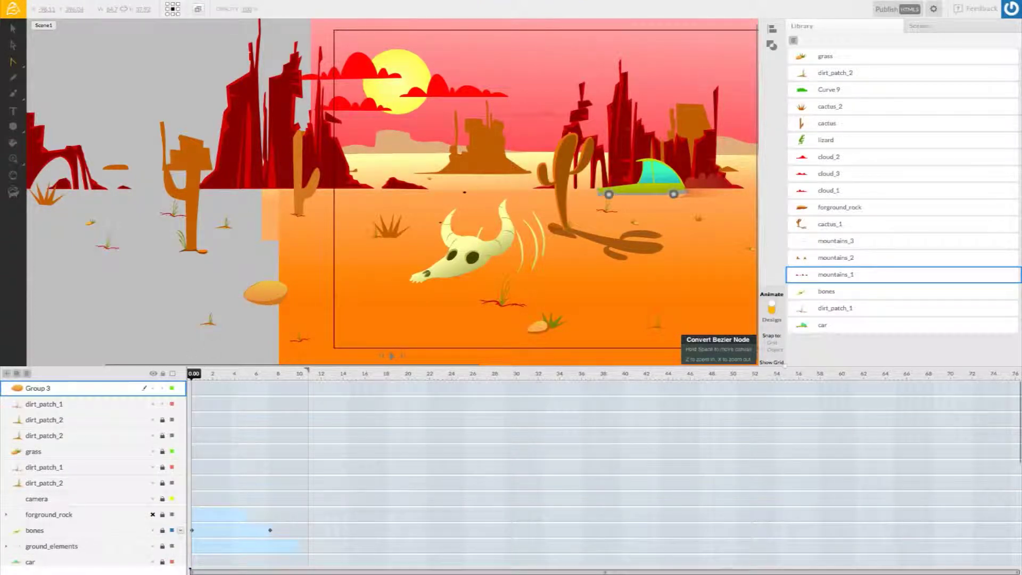
{"action": "double_click", "coordinate": [39, 389]}
{"action": "type", "text": "rock"}
{"action": "key", "text": "Return"}
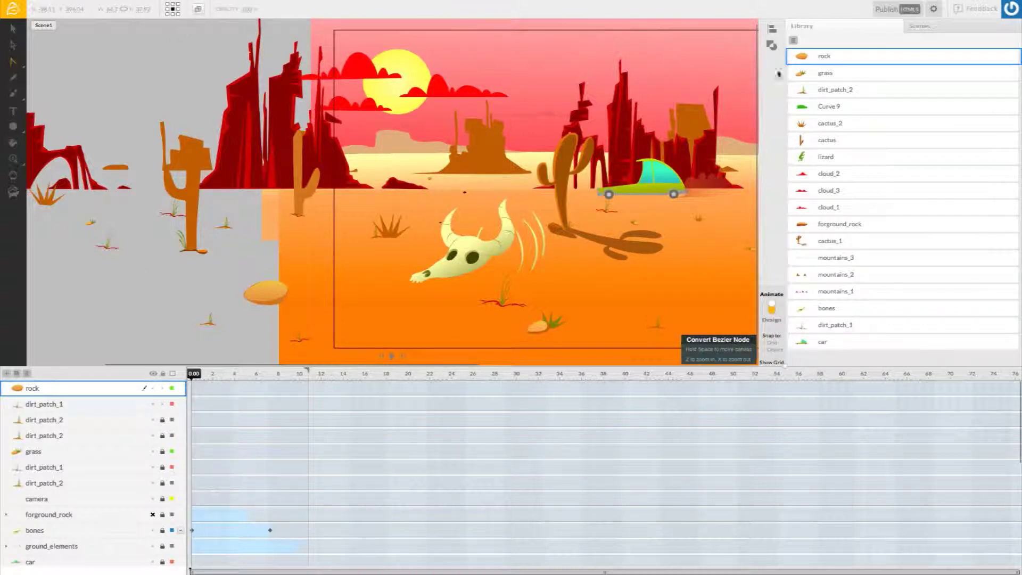
Place a second rock symbol just beside the first rock and select it for transforming
{"action": "left_click_drag", "start_coordinate": [805, 60], "coordinate": [307, 305]}
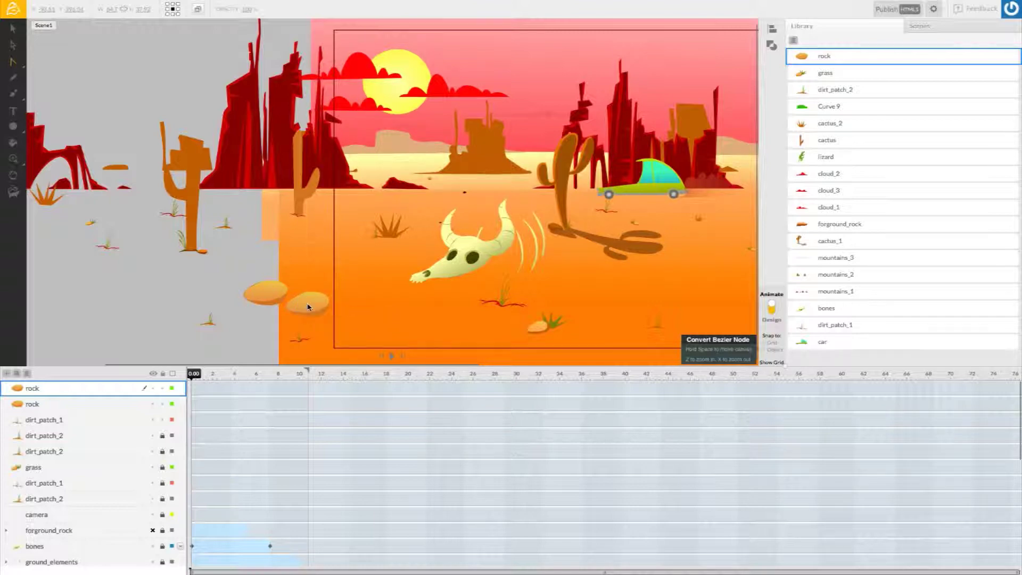
{"action": "left_click", "coordinate": [13, 27]}
{"action": "left_click", "coordinate": [324, 310]}
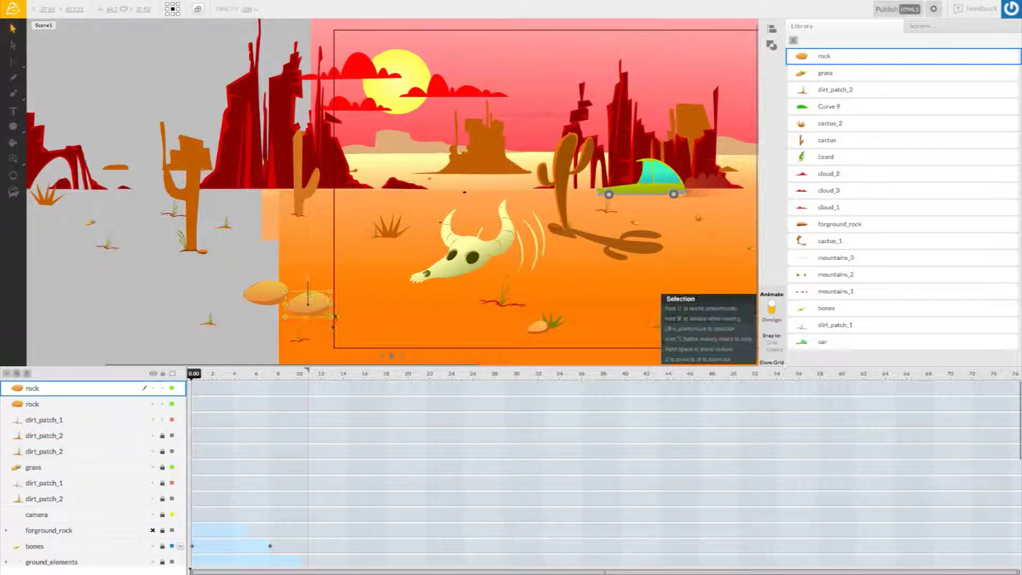
Flip the second rock horizontally and shrink it to a small stone against the first rock's lower right edge
{"action": "right_click", "coordinate": [327, 303]}
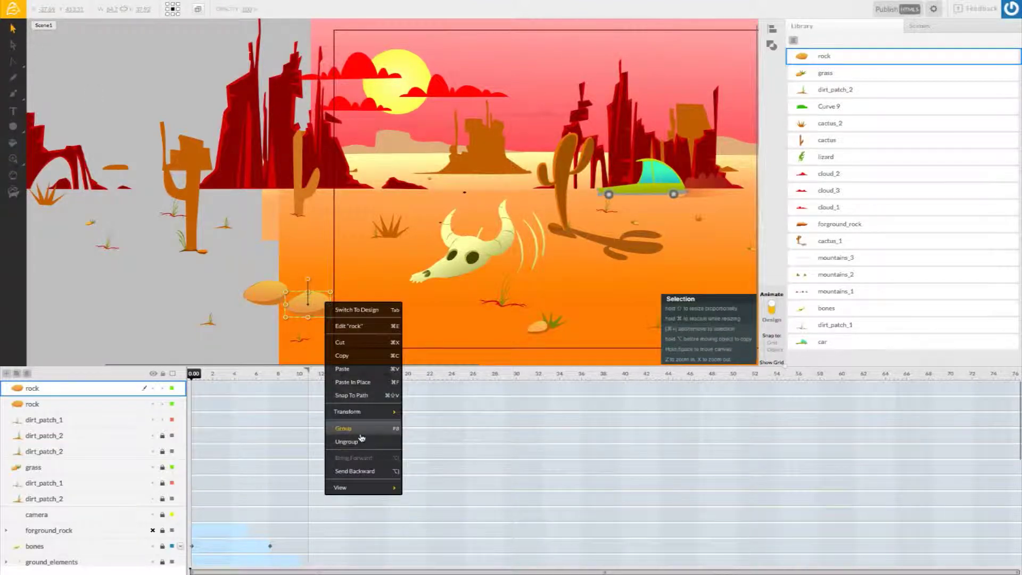
{"action": "mouse_move", "coordinate": [369, 417]}
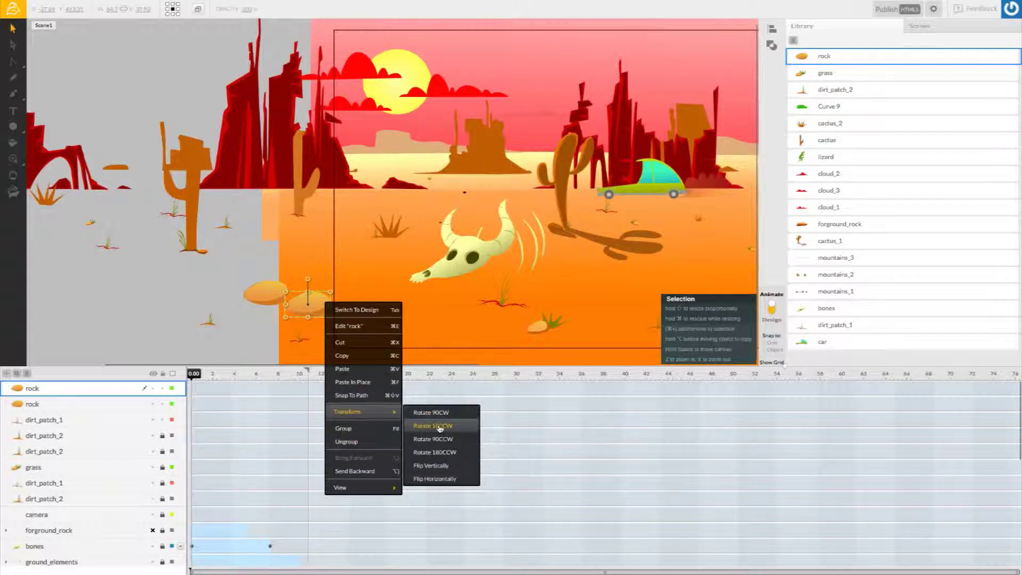
{"action": "left_click", "coordinate": [434, 478]}
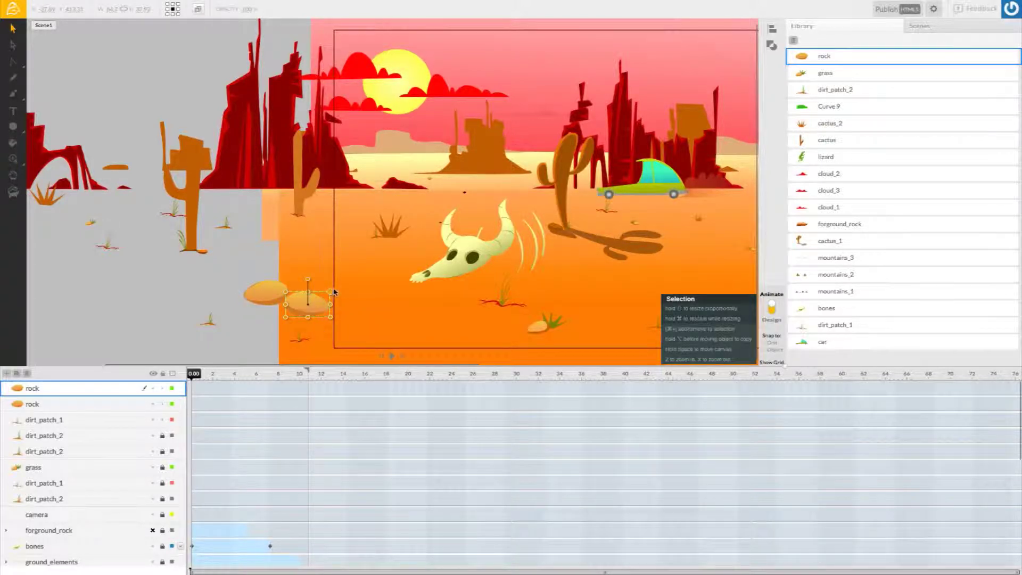
{"action": "left_click_drag", "start_coordinate": [330, 294], "coordinate": [301, 310]}
{"action": "left_click", "coordinate": [260, 260]}
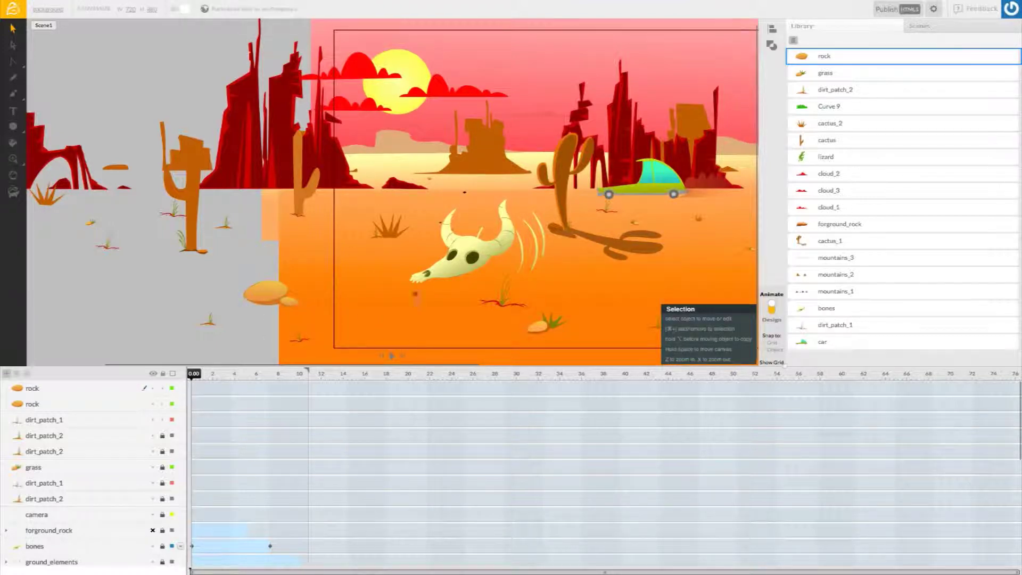
Place a third rock symbol on the ground below the large cactus's shadow and make it narrower
{"action": "scroll", "coordinate": [410, 309], "scroll_direction": "right", "scroll_amount": 3}
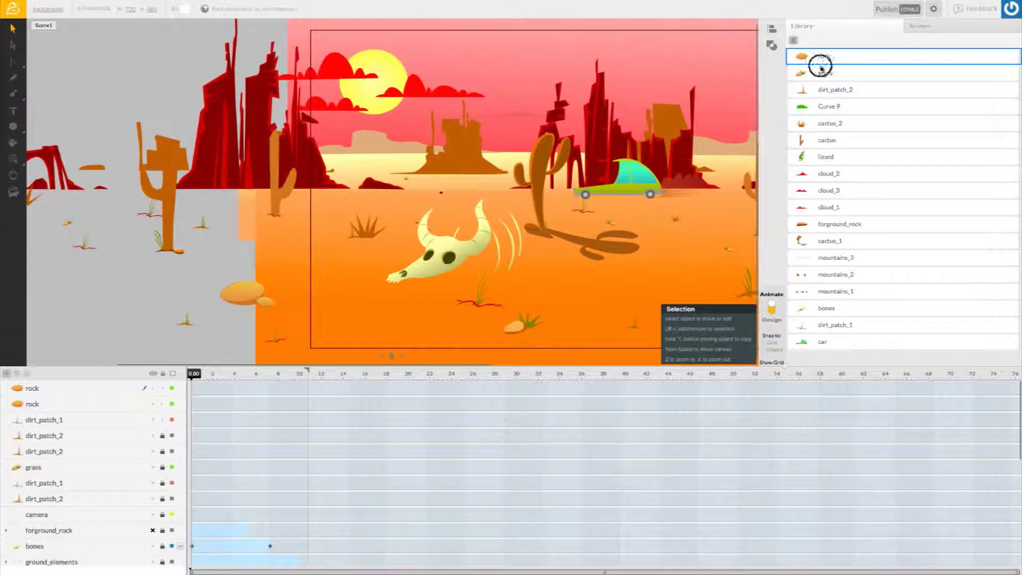
{"action": "left_click_drag", "start_coordinate": [680, 308], "coordinate": [624, 292]}
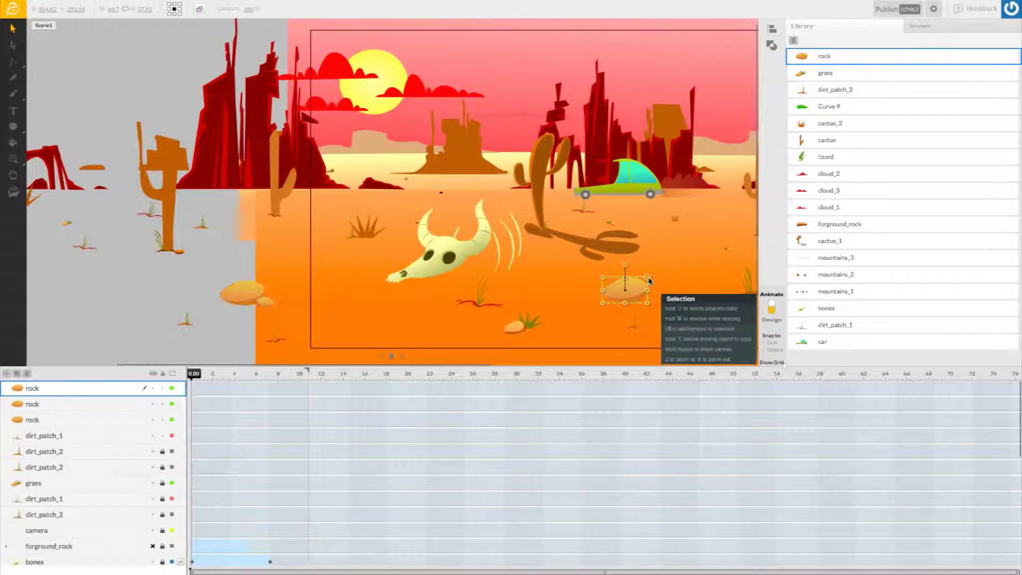
{"action": "mouse_move", "coordinate": [649, 290]}
{"action": "left_mouse_down"}
{"action": "mouse_move", "coordinate": [644, 281]}
{"action": "mouse_move", "coordinate": [635, 290]}
{"action": "left_mouse_up"}
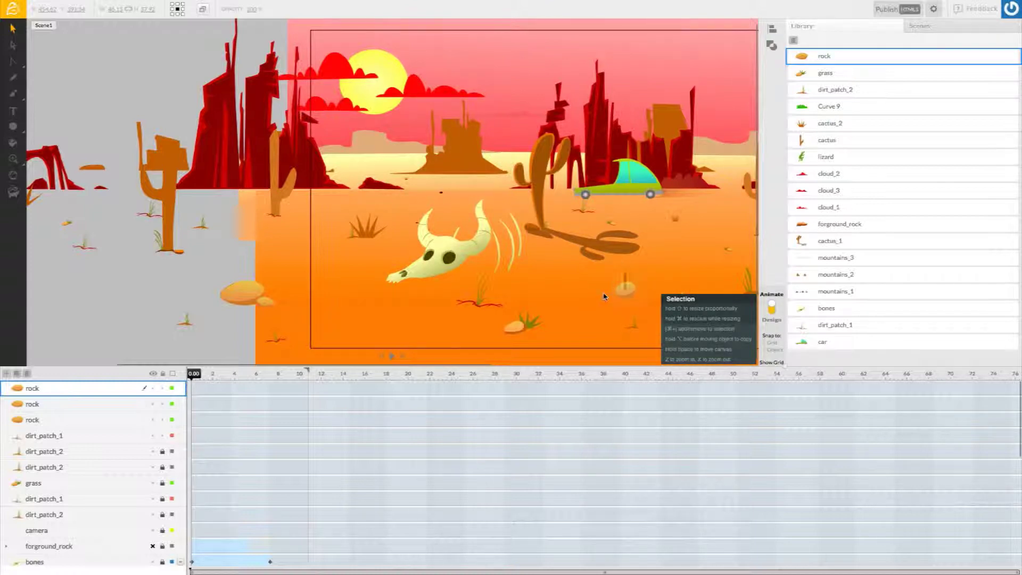
{"action": "left_click", "coordinate": [529, 293]}
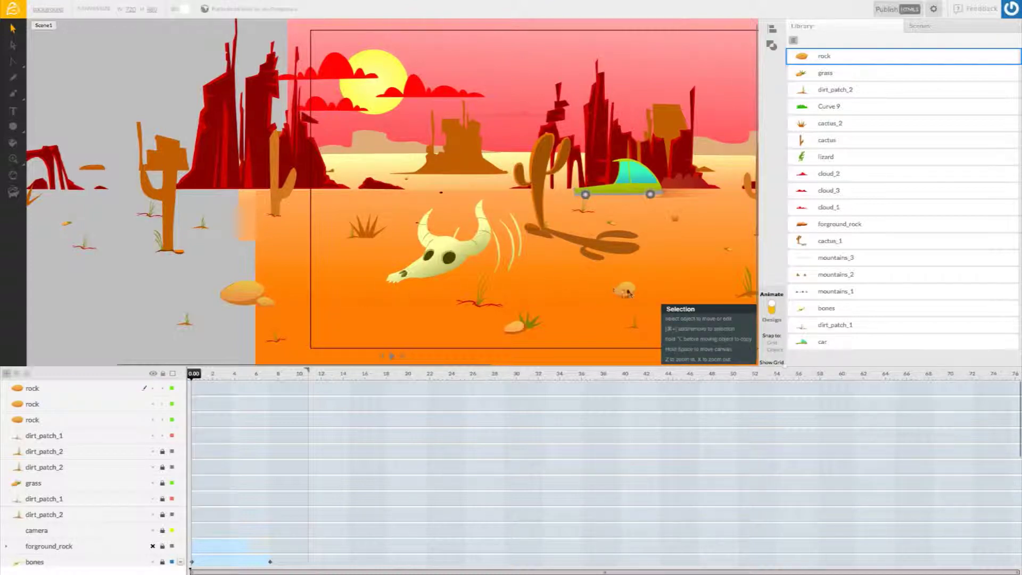
Shift the third rock slightly down and to the right, reduce it to about 29 by 14, and deselect it
{"action": "left_click", "coordinate": [628, 290]}
{"action": "scroll", "coordinate": [472, 259], "scroll_direction": "left", "scroll_amount": 2}
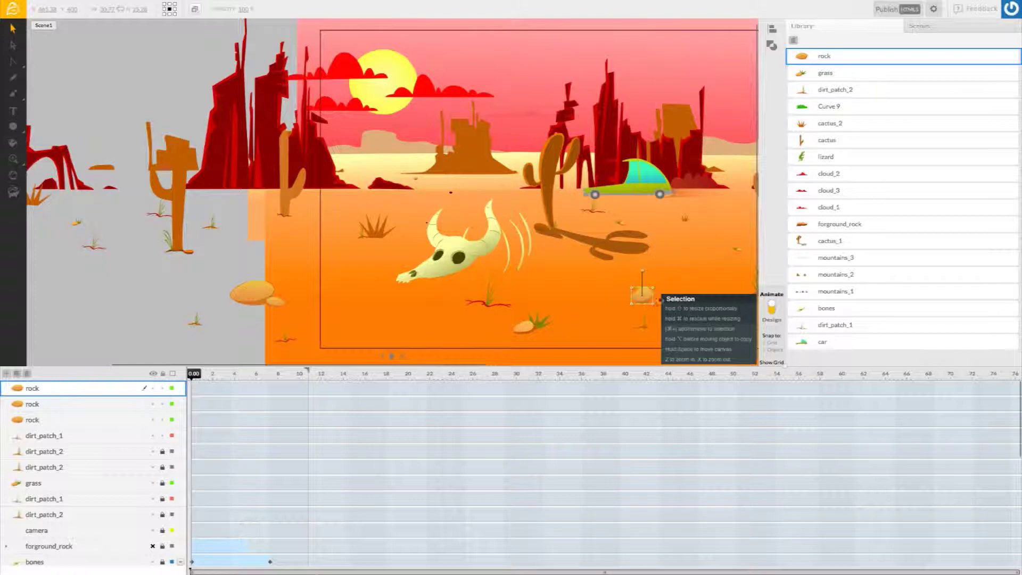
{"action": "left_click", "coordinate": [650, 291]}
{"action": "left_click", "coordinate": [615, 336]}
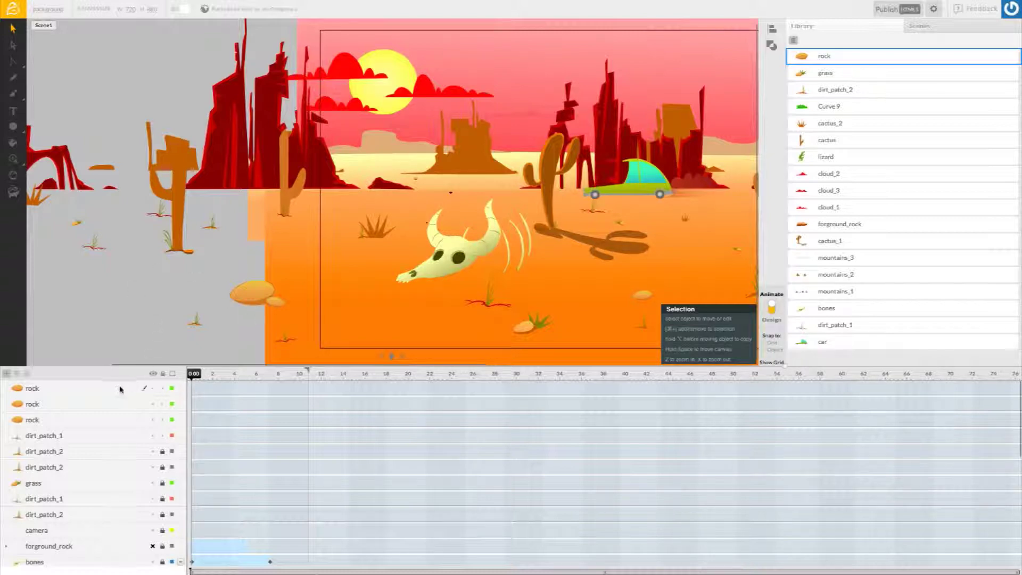
Add a new empty layer above the topmost rock layer
{"action": "left_click", "coordinate": [84, 391]}
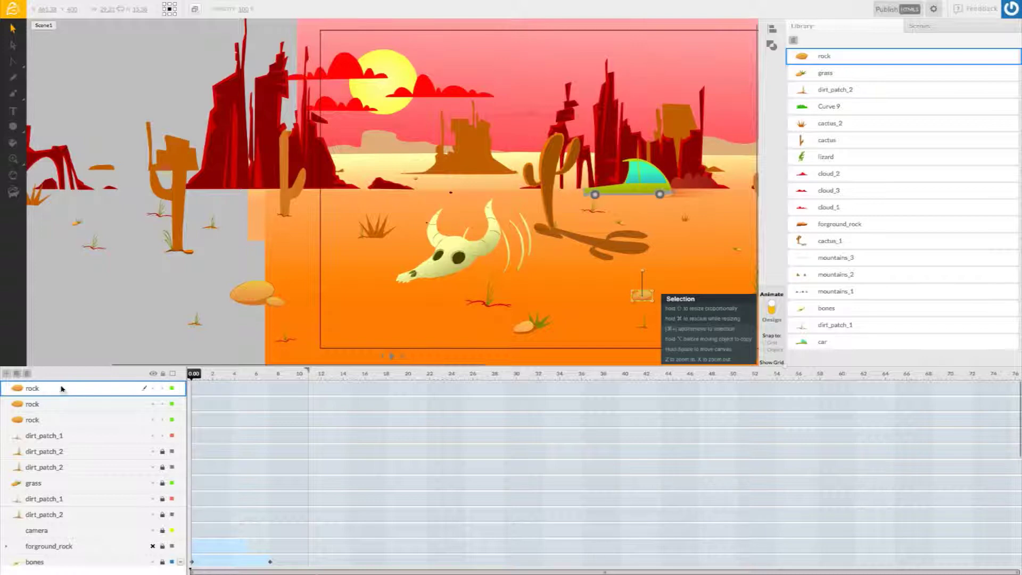
{"action": "left_click", "coordinate": [8, 374]}
{"action": "mouse_move", "coordinate": [15, 65]}
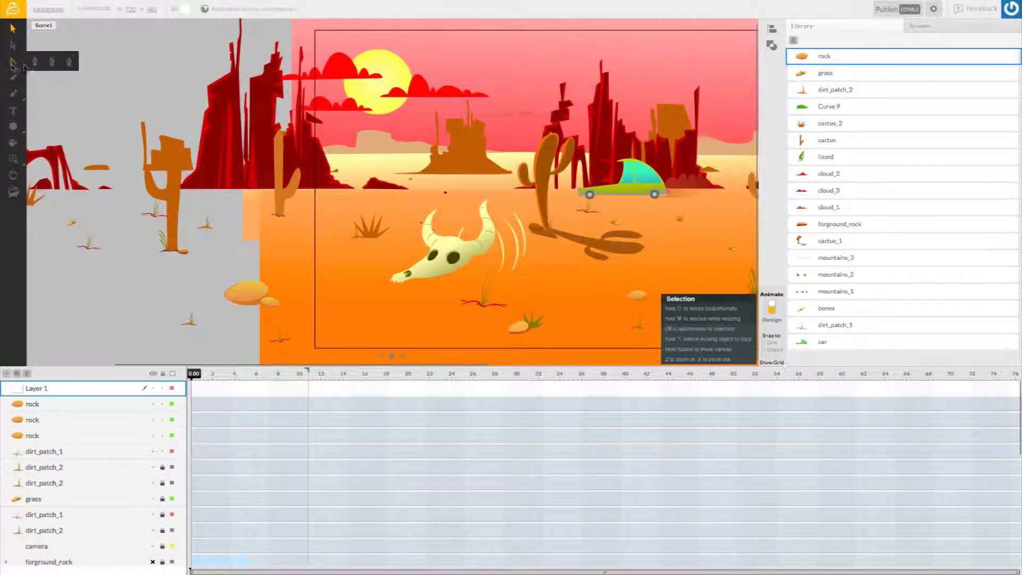
Set the Pencil tool's fill to dark brown and draw small specks on the ground below the skull and under the large off-stage rock
{"action": "left_click", "coordinate": [15, 79]}
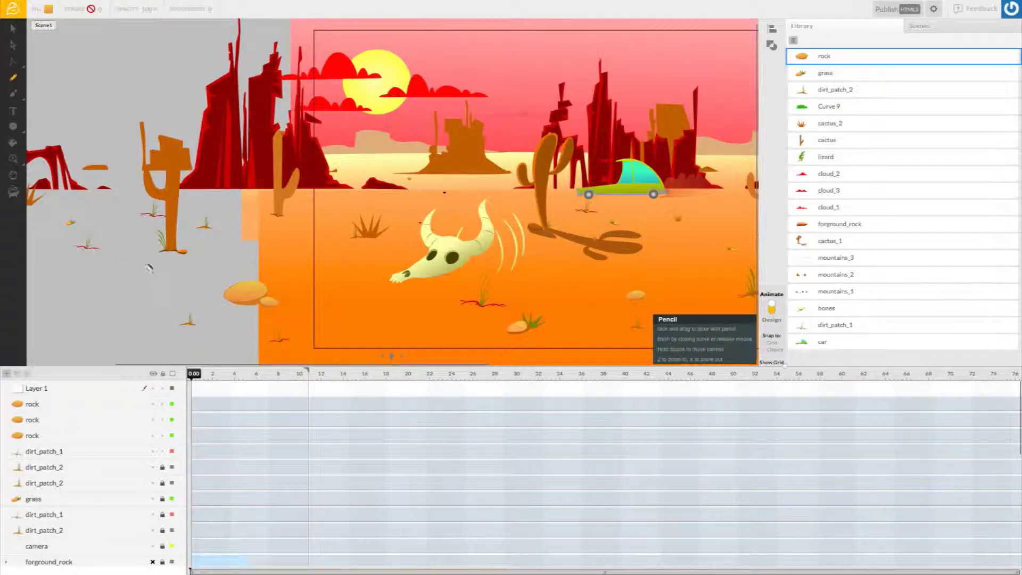
{"action": "left_click", "coordinate": [49, 9]}
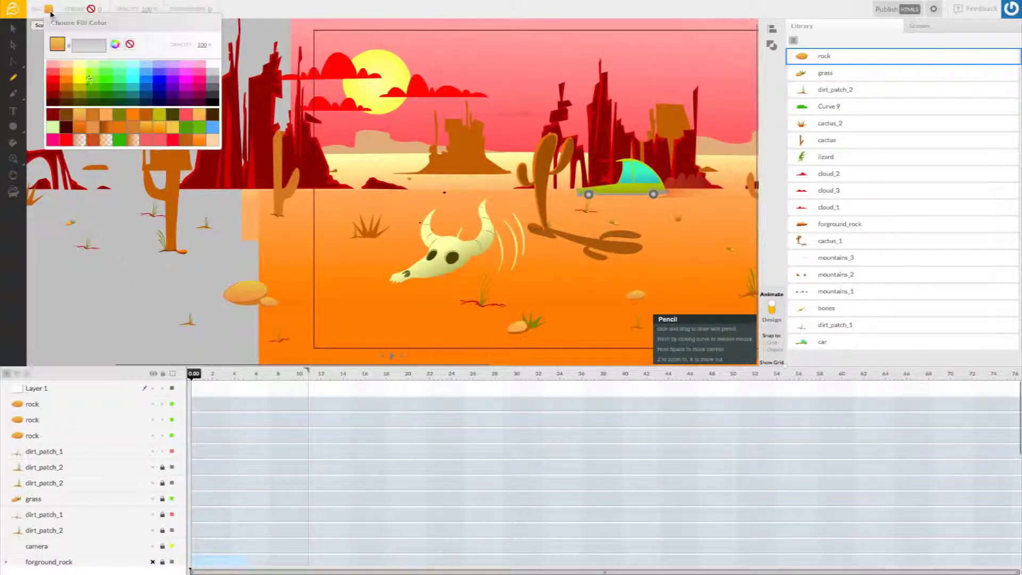
{"action": "left_click", "coordinate": [67, 95]}
{"action": "left_click_drag", "start_coordinate": [332, 313], "coordinate": [332, 314]}
{"action": "left_click", "coordinate": [396, 321]}
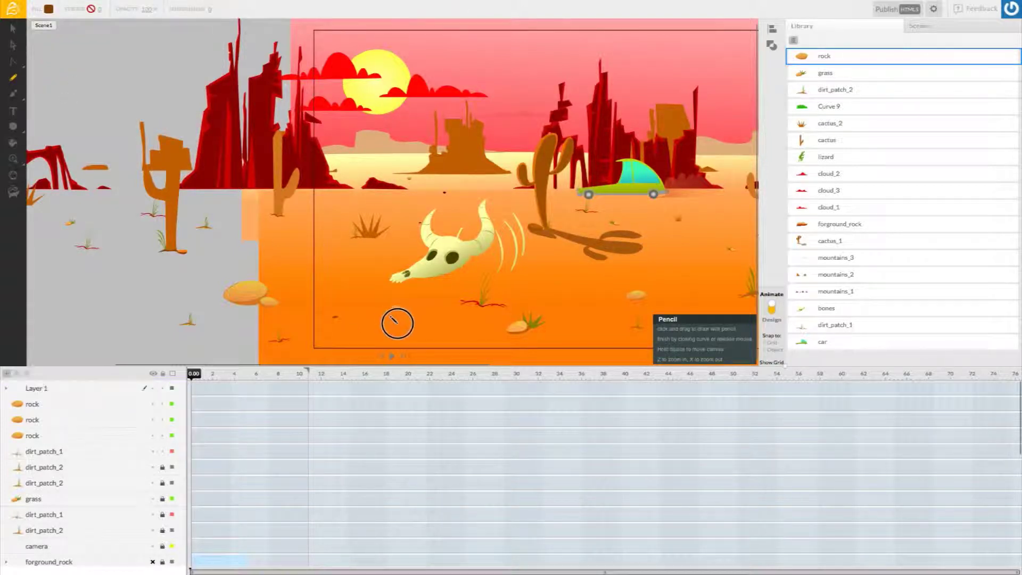
{"action": "left_click", "coordinate": [395, 320]}
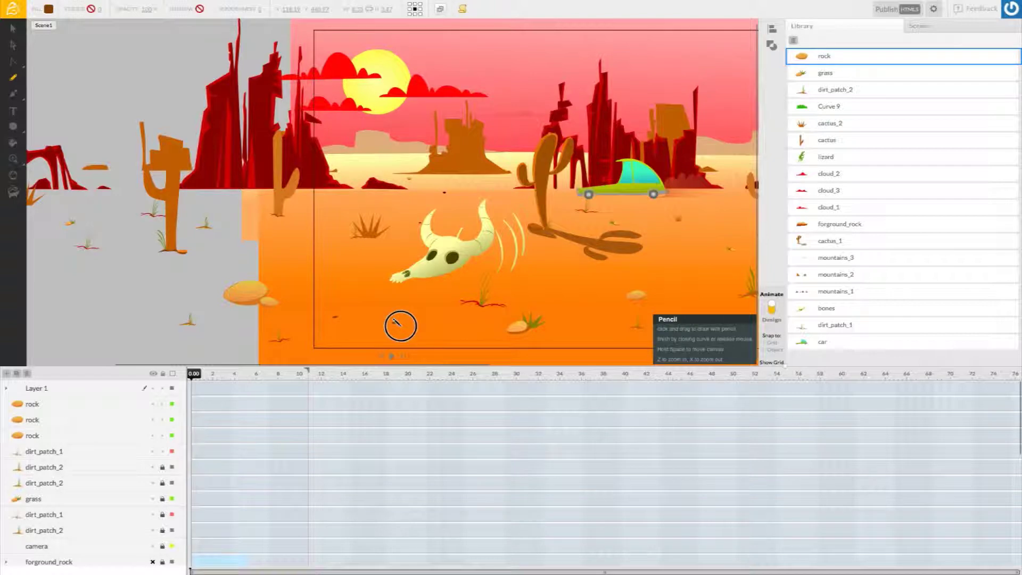
{"action": "left_click", "coordinate": [322, 282]}
{"action": "left_click", "coordinate": [234, 310]}
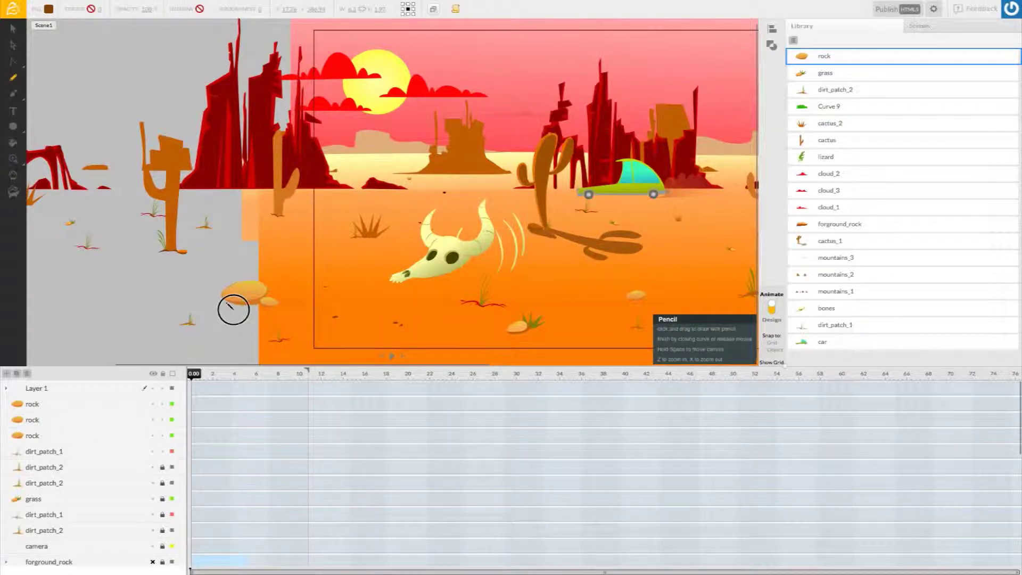
Draw more brown specks on the ground around the small rock below the cactus's shadow and near the reddish dirt patch beside the skull
{"action": "left_click", "coordinate": [580, 326]}
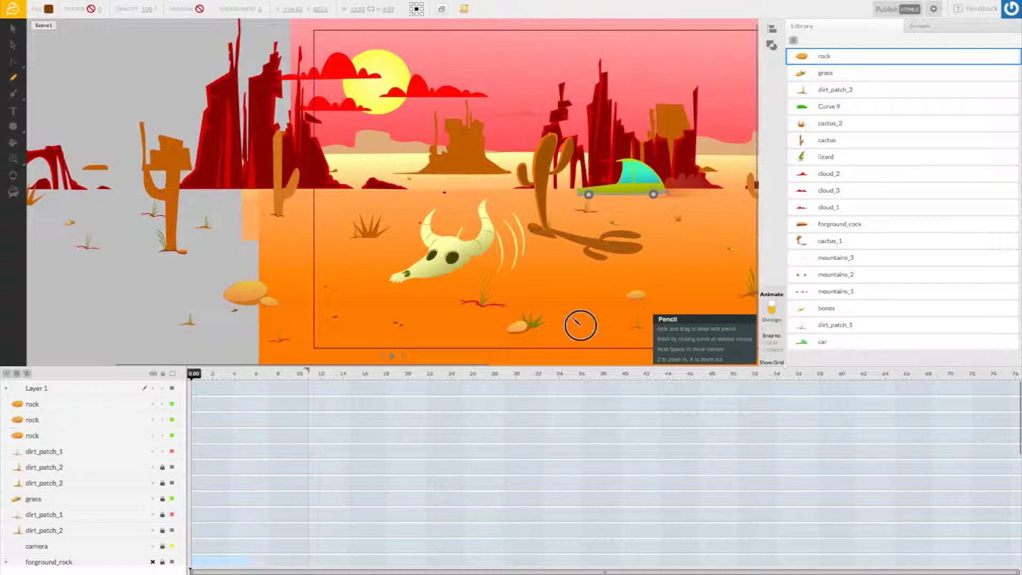
{"action": "left_click", "coordinate": [595, 297]}
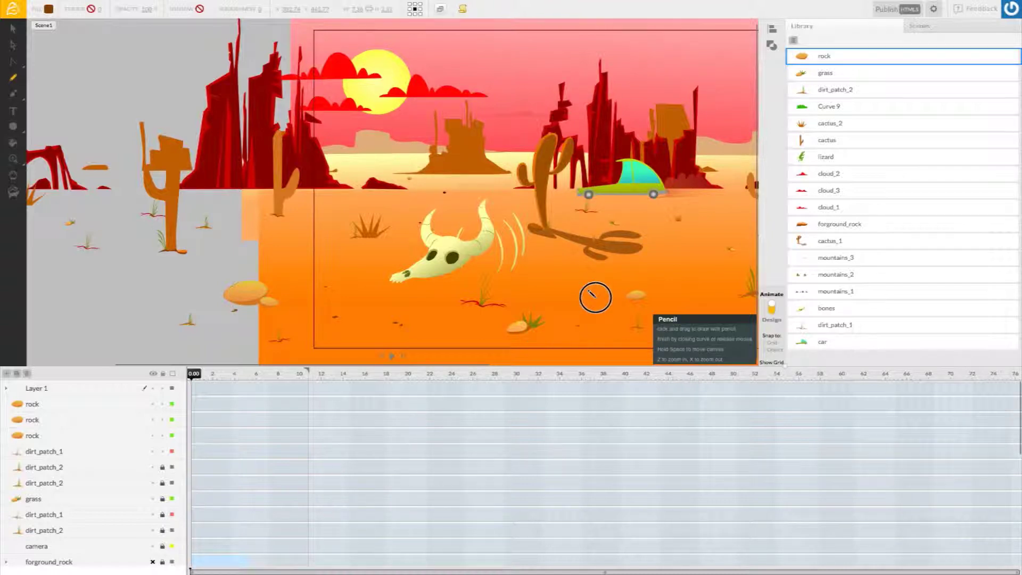
{"action": "left_click", "coordinate": [602, 296]}
{"action": "left_click", "coordinate": [665, 296]}
{"action": "left_click", "coordinate": [659, 298]}
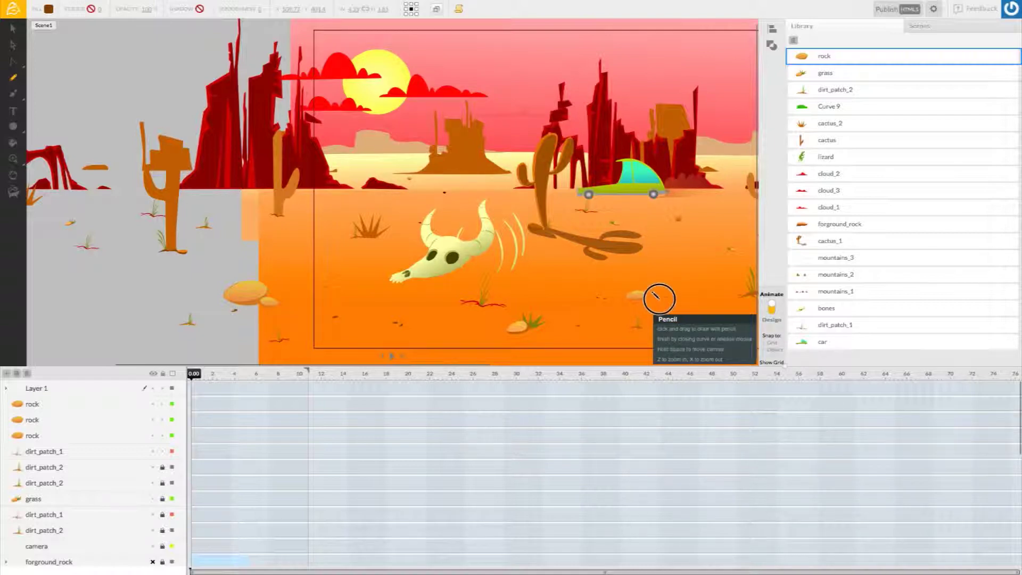
{"action": "left_click_drag", "start_coordinate": [499, 297], "coordinate": [498, 296]}
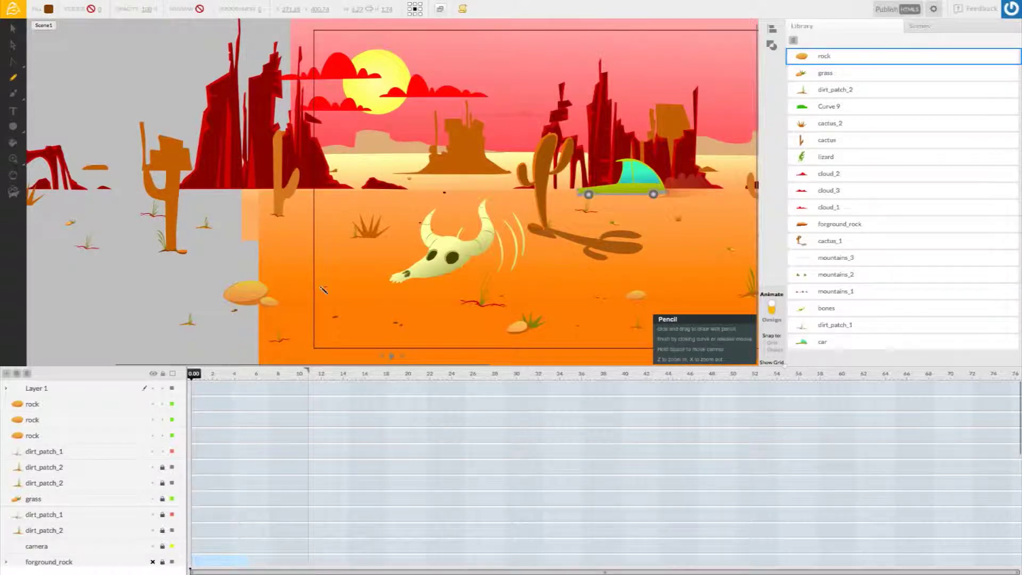
Scatter brown specks over the off-stage ground around the large rock and the small dirt patch beside it
{"action": "left_click_drag", "start_coordinate": [269, 290], "coordinate": [275, 289]}
{"action": "left_click_drag", "start_coordinate": [149, 294], "coordinate": [106, 291]}
{"action": "left_click_drag", "start_coordinate": [117, 304], "coordinate": [117, 304]}
{"action": "left_click_drag", "start_coordinate": [211, 338], "coordinate": [212, 338]}
{"action": "left_click_drag", "start_coordinate": [130, 331], "coordinate": [131, 332]}
{"action": "left_click", "coordinate": [325, 334]}
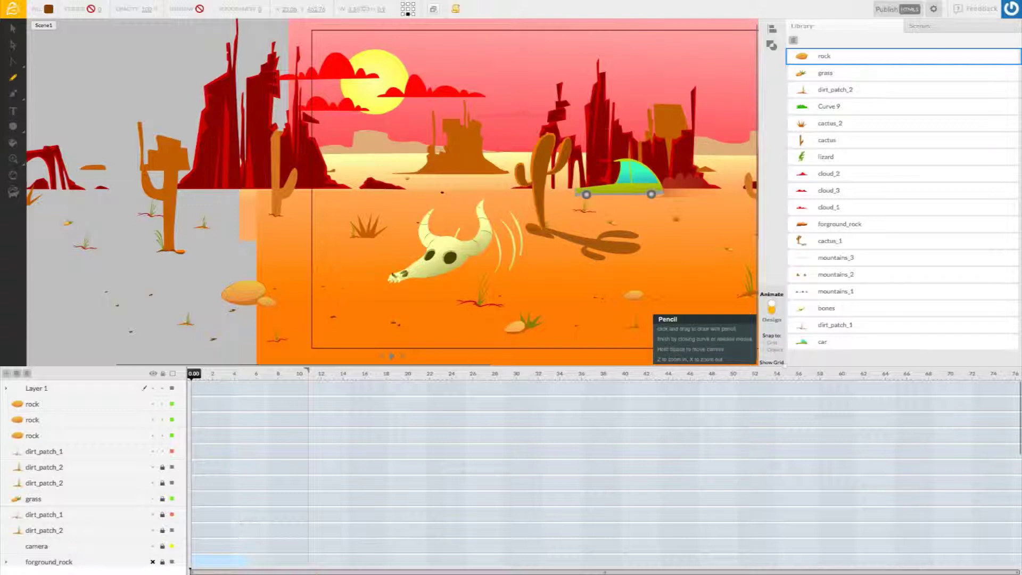
Scatter more brown specks across the far right foreground and around the grass and dirt patches near the skull
{"action": "key", "text": "h"}
{"action": "mouse_move", "coordinate": [460, 300]}
{"action": "left_mouse_down"}
{"action": "mouse_move", "coordinate": [314, 283]}
{"action": "mouse_move", "coordinate": [246, 288]}
{"action": "left_mouse_up"}
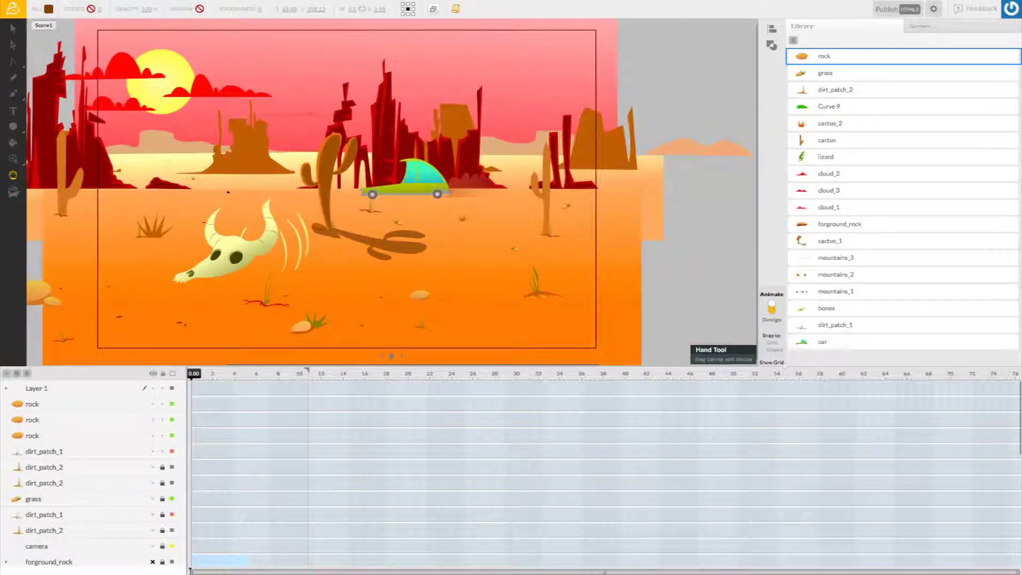
{"action": "key", "text": "y"}
{"action": "mouse_move", "coordinate": [537, 321]}
{"action": "left_mouse_down"}
{"action": "mouse_move", "coordinate": [556, 335]}
{"action": "mouse_move", "coordinate": [537, 322]}
{"action": "mouse_move", "coordinate": [562, 320]}
{"action": "left_mouse_up"}
{"action": "left_click", "coordinate": [492, 322]}
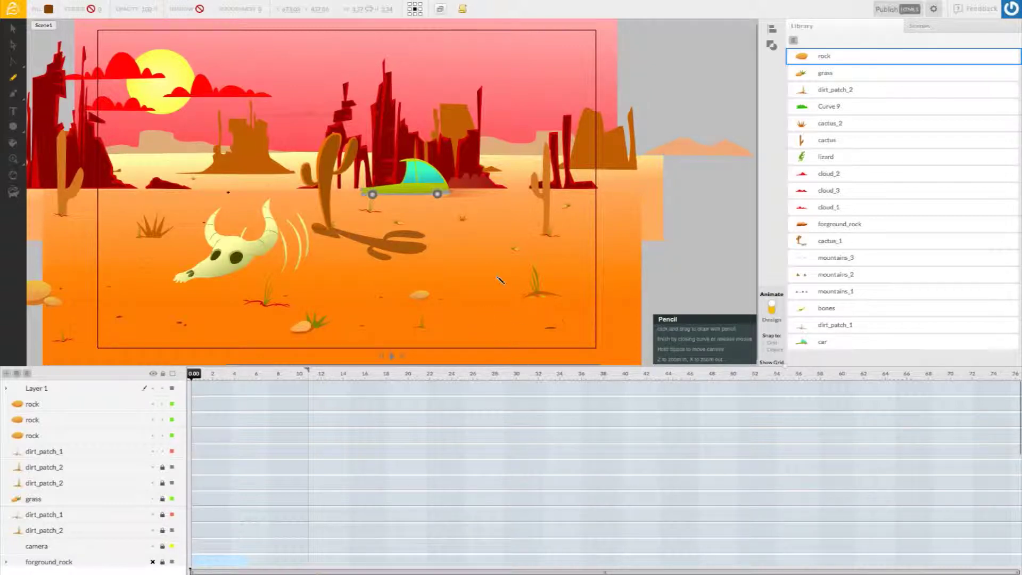
{"action": "left_click", "coordinate": [564, 283]}
{"action": "left_click", "coordinate": [541, 294]}
{"action": "left_click", "coordinate": [251, 328]}
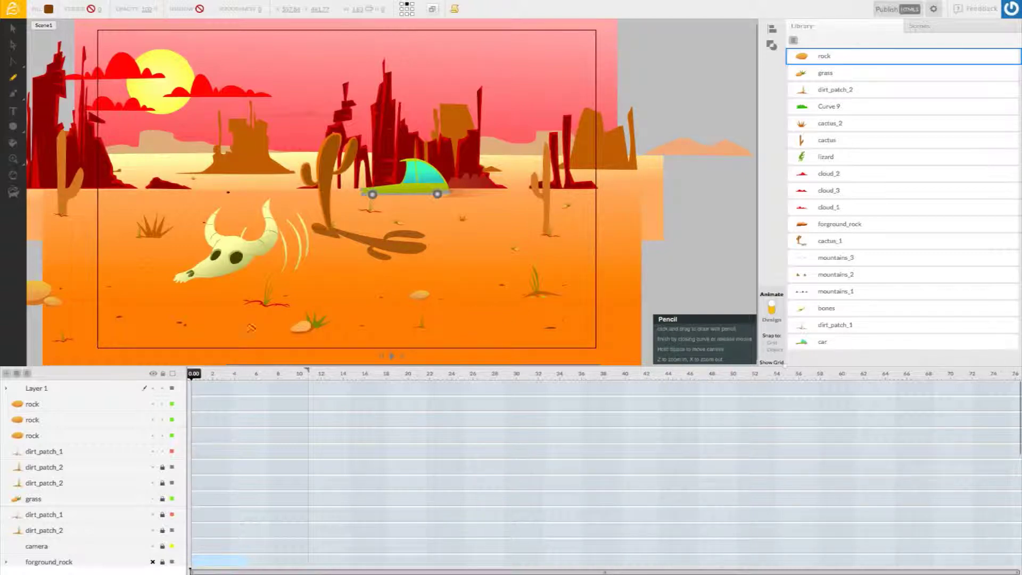
{"action": "left_click", "coordinate": [266, 286]}
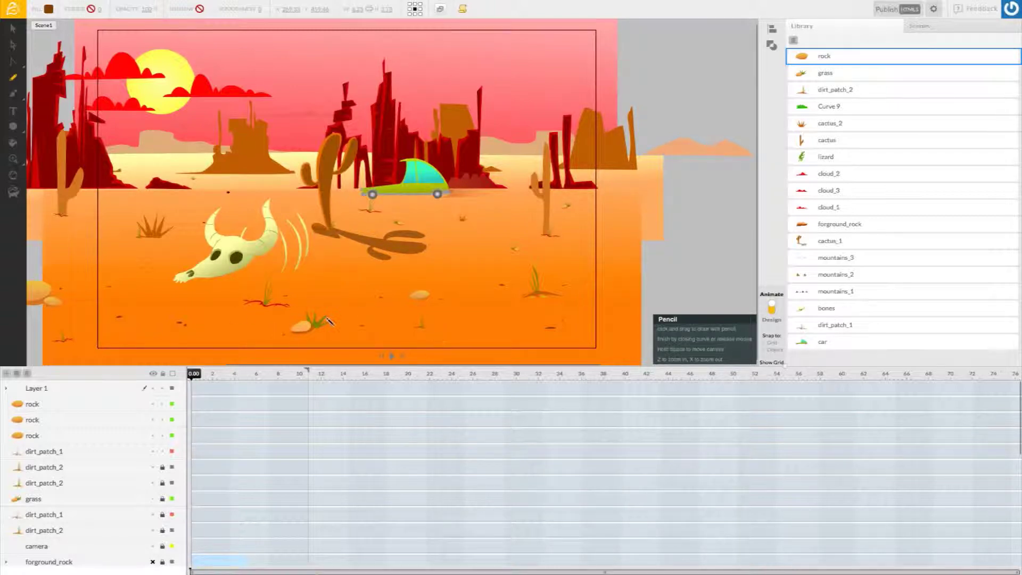
Place a dirt_patch_2 symbol on the off-stage ground well to the left of the large rock, enlarge it, and deselect it
{"action": "key", "text": "space"}
{"action": "left_click_drag", "start_coordinate": [285, 304], "coordinate": [558, 296]}
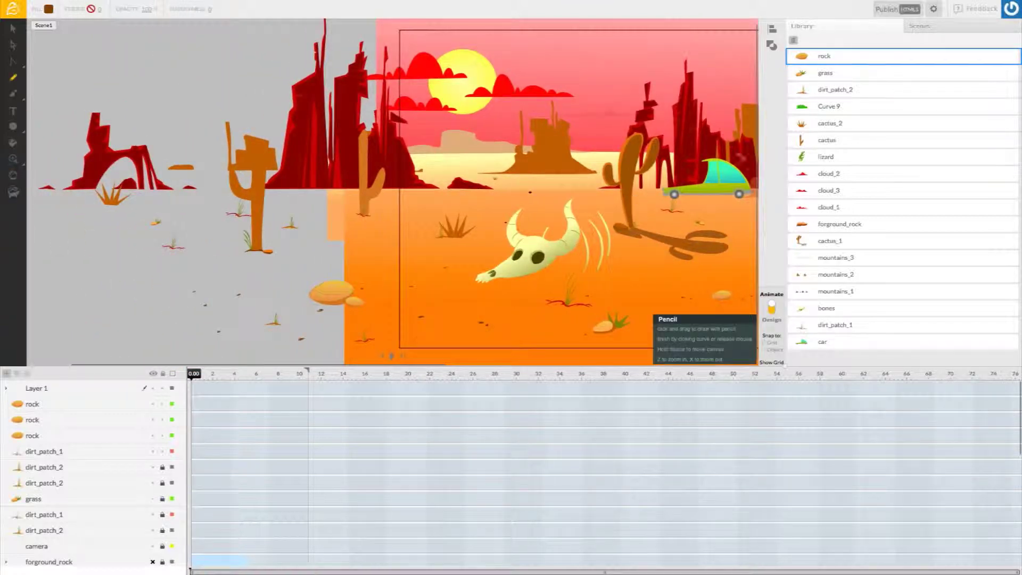
{"action": "left_click_drag", "start_coordinate": [836, 91], "coordinate": [133, 302]}
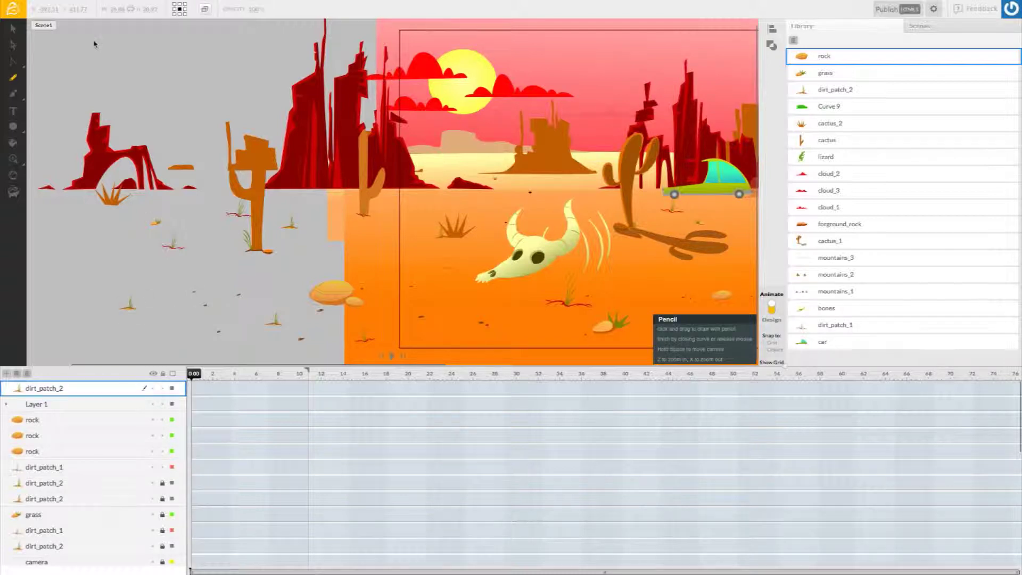
{"action": "left_click", "coordinate": [13, 28]}
{"action": "left_click", "coordinate": [129, 308]}
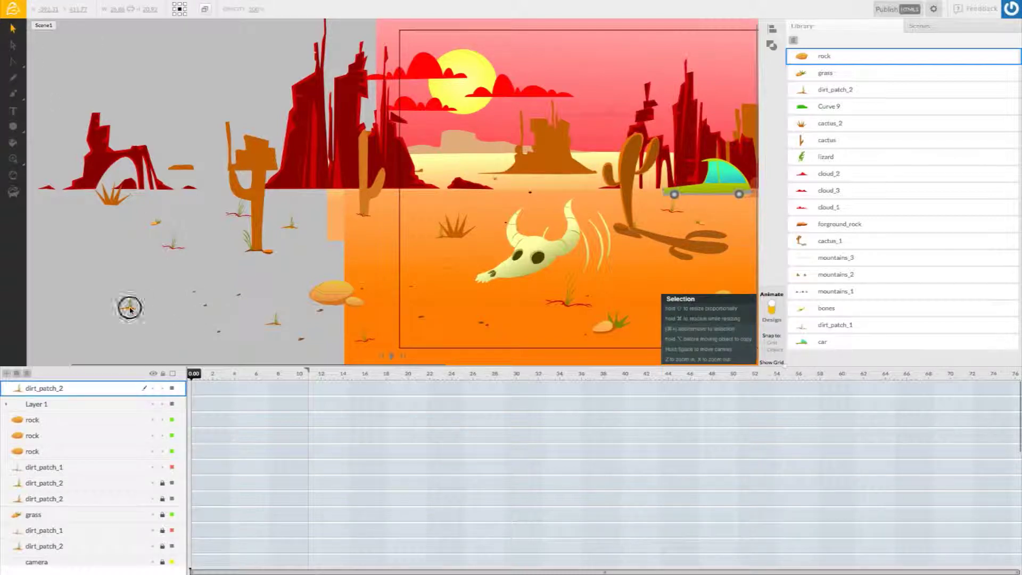
{"action": "left_click_drag", "start_coordinate": [138, 300], "coordinate": [149, 293]}
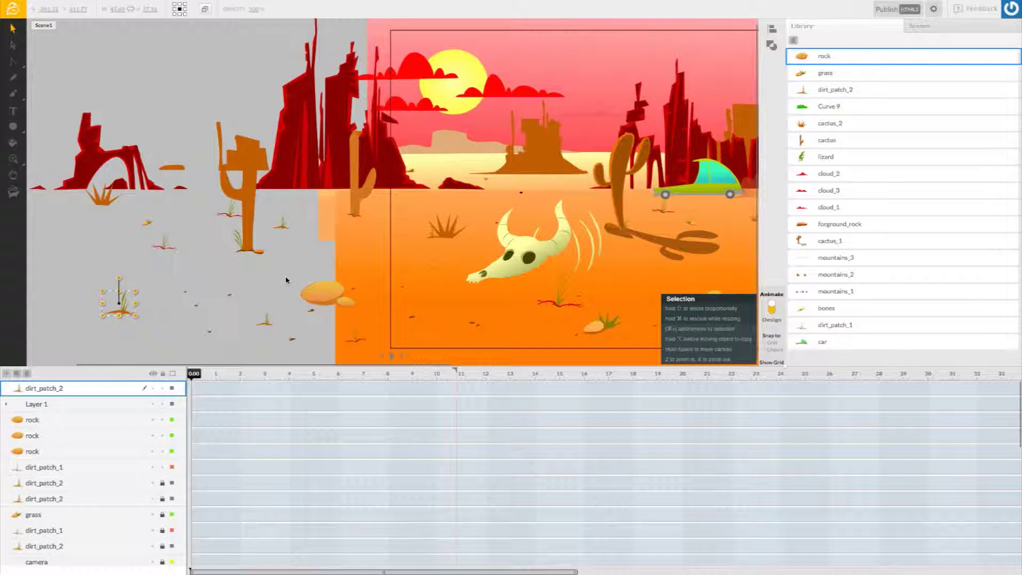
{"action": "left_click", "coordinate": [226, 281]}
Place a dirt_patch_1 symbol on the off-stage ground to the left of the enlarged dirt patch
{"action": "key", "text": "h"}
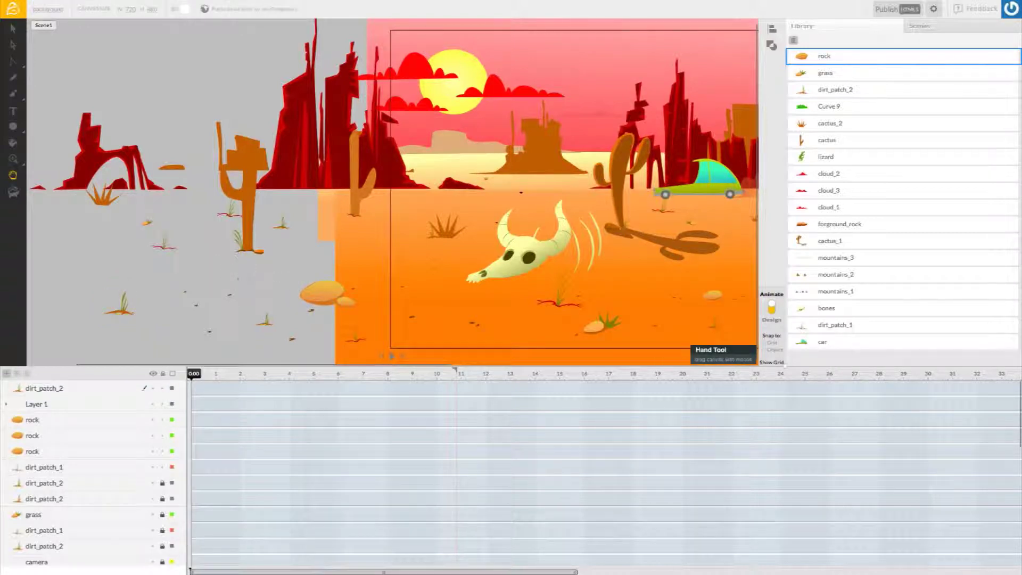
{"action": "left_click_drag", "start_coordinate": [262, 183], "coordinate": [356, 182]}
{"action": "key", "text": "v"}
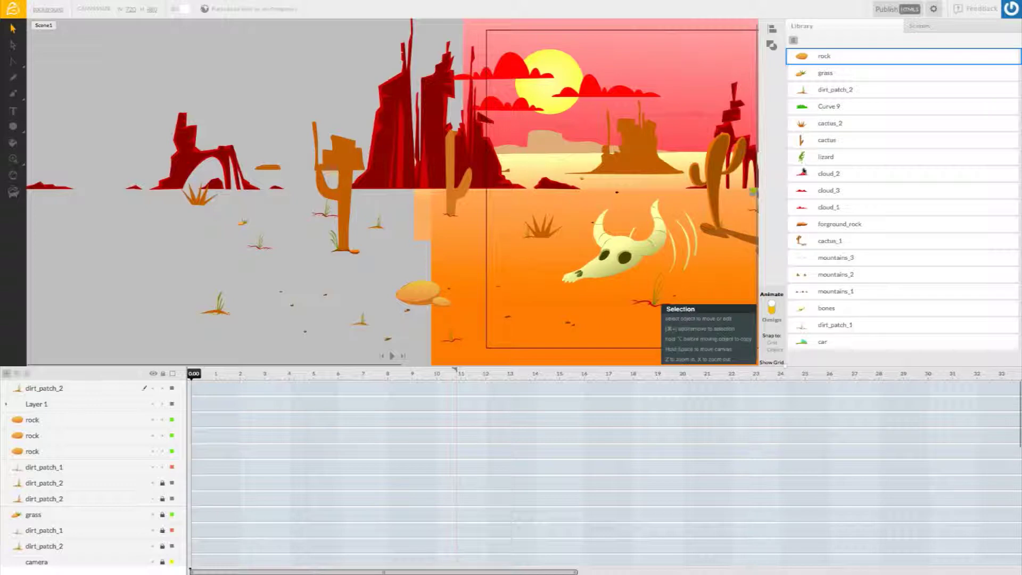
{"action": "left_click", "coordinate": [836, 92]}
{"action": "left_click_drag", "start_coordinate": [837, 92], "coordinate": [124, 332]}
Place a cactus_2 symbol between the two leftmost dirt patches and change its fill to green
{"action": "left_click_drag", "start_coordinate": [835, 125], "coordinate": [182, 319]}
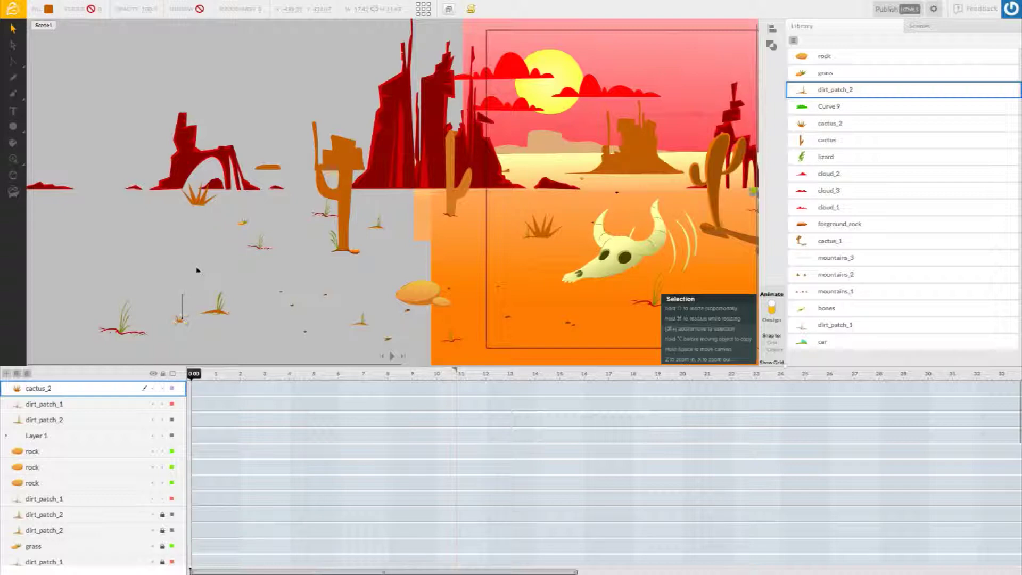
{"action": "left_click", "coordinate": [49, 9]}
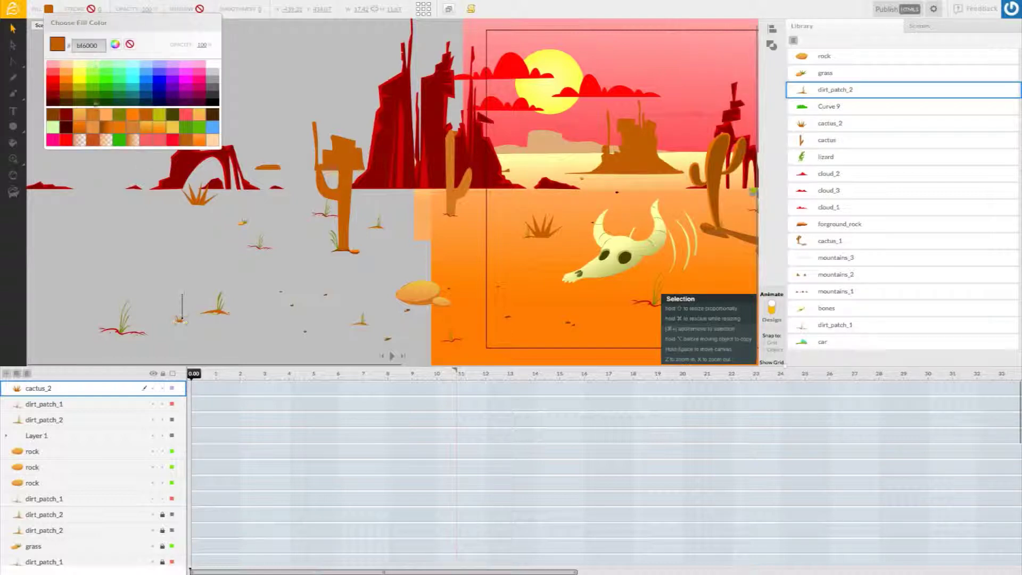
{"action": "left_click", "coordinate": [112, 156]}
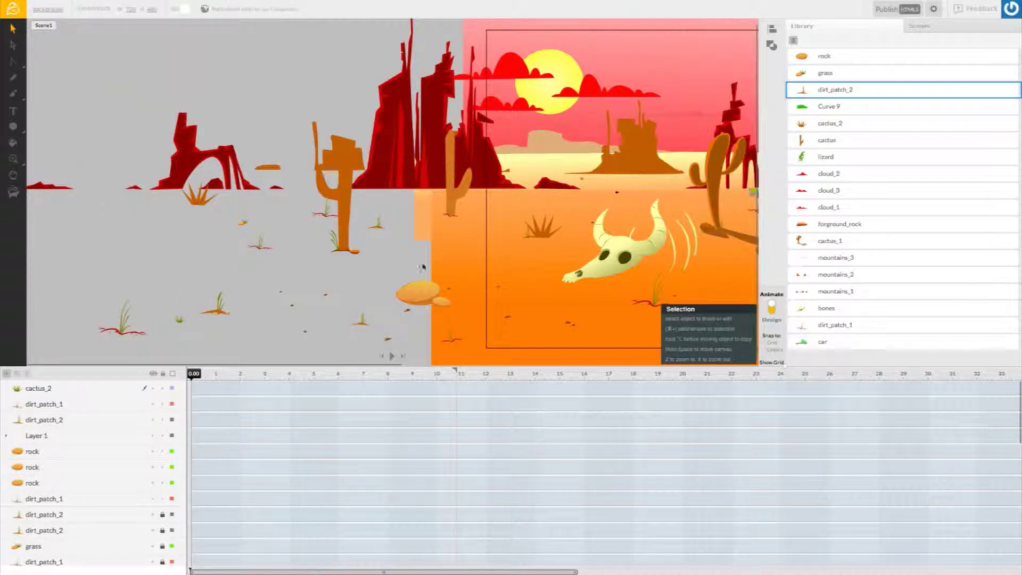
Place a second cactus_2 symbol up and to the right of the enlarged dirt patch and fill it with olive green
{"action": "left_click_drag", "start_coordinate": [852, 184], "coordinate": [267, 281]}
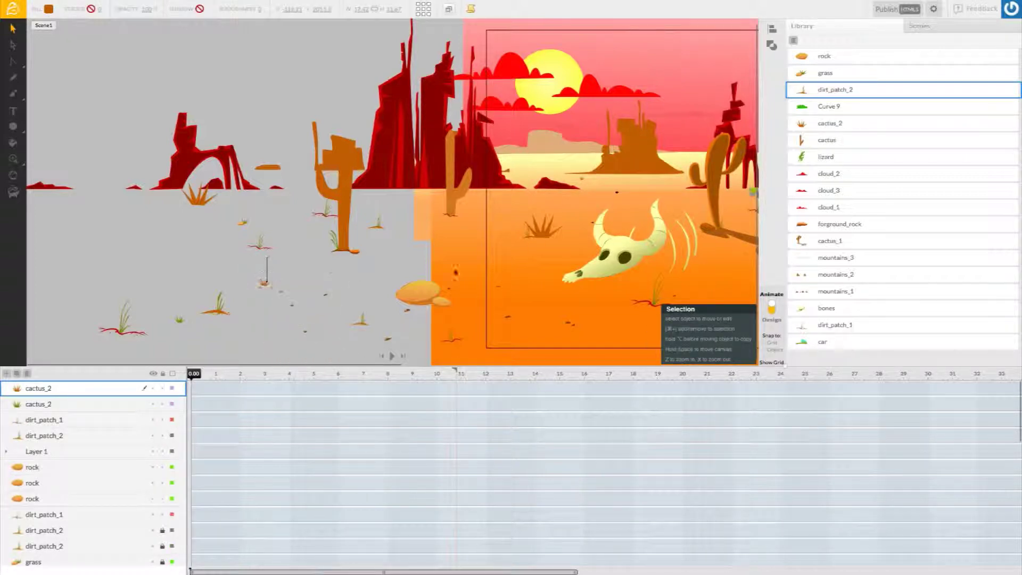
{"action": "left_click", "coordinate": [49, 9]}
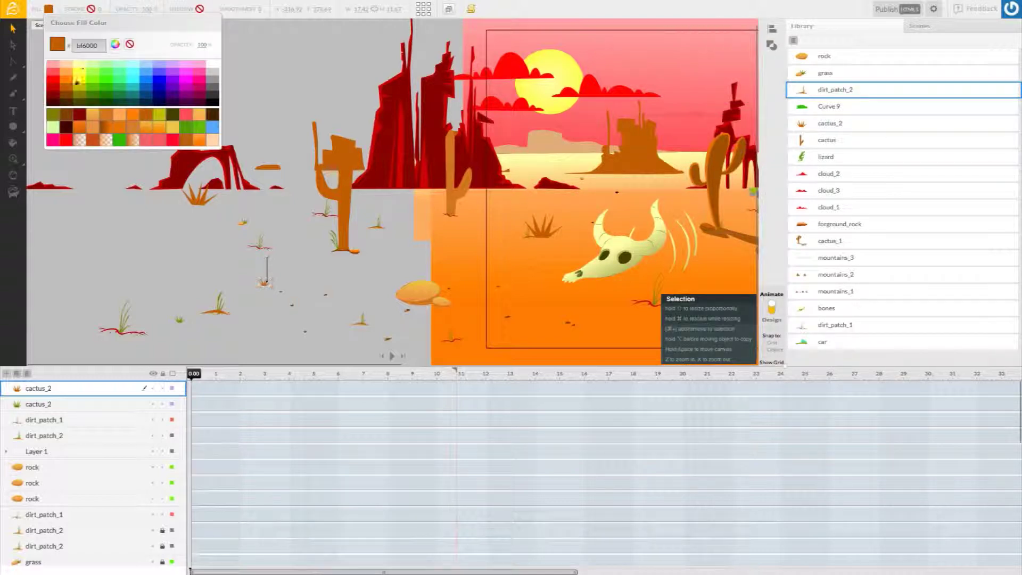
{"action": "left_click", "coordinate": [88, 104]}
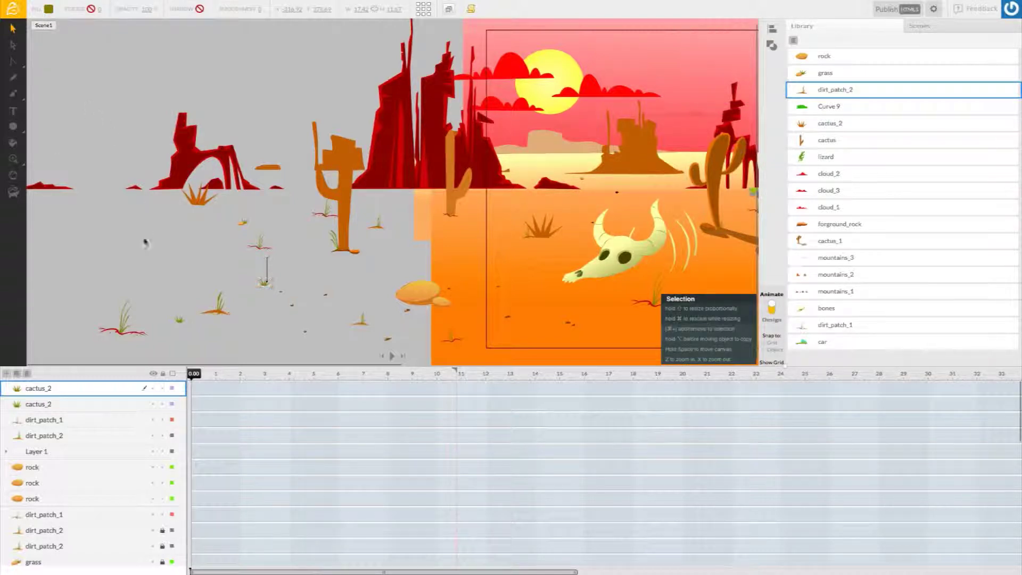
Group all foreground layers from the topmost cactus_2 down to the dirt_patch_2 layer just above the camera
{"action": "left_click", "coordinate": [19, 161]}
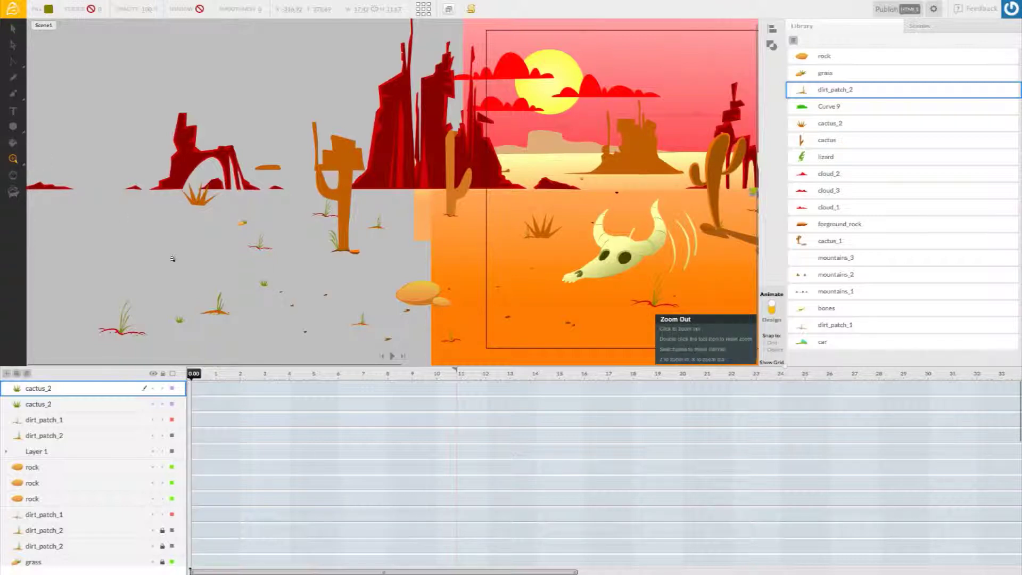
{"action": "left_click", "coordinate": [174, 262]}
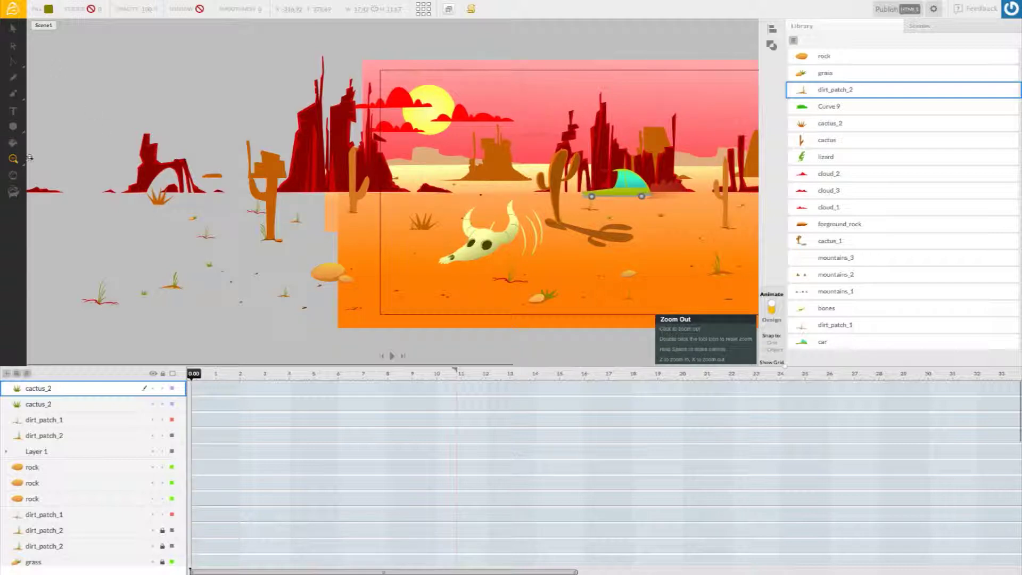
{"action": "left_click", "coordinate": [12, 28]}
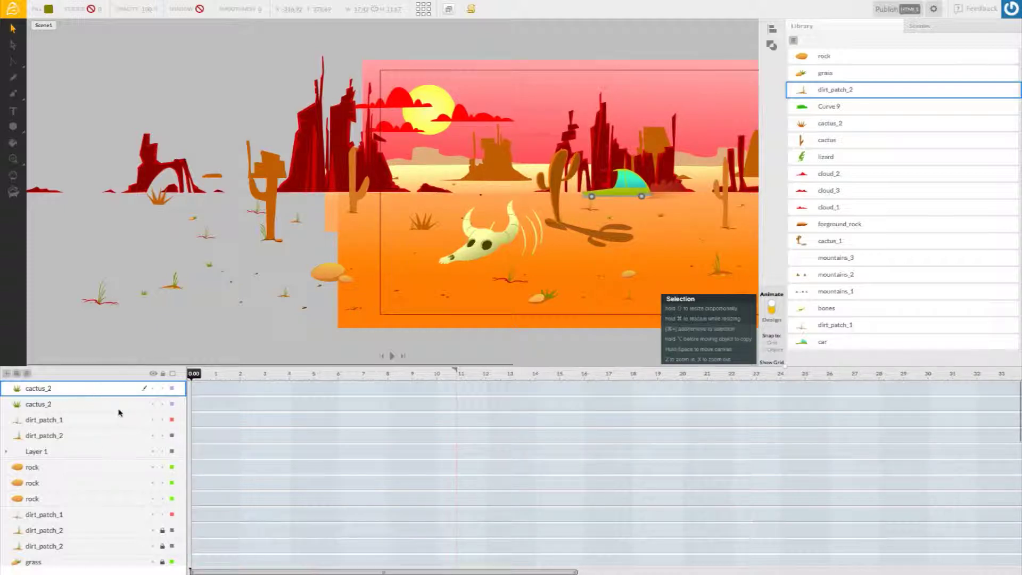
{"action": "left_click", "coordinate": [68, 394]}
{"action": "scroll", "coordinate": [69, 431], "scroll_direction": "down", "scroll_amount": 5}
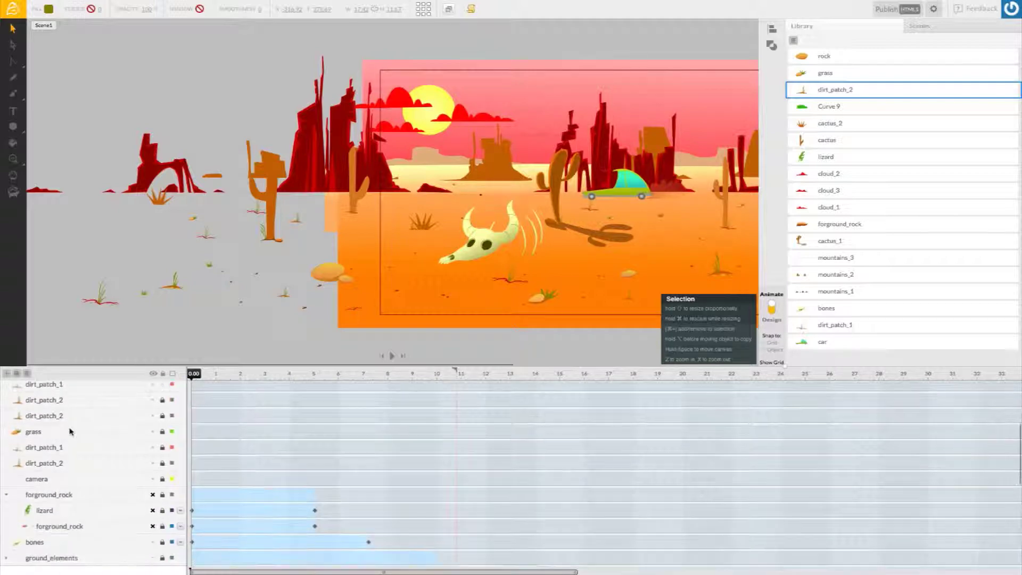
{"action": "left_click", "coordinate": [77, 466], "text": "shift"}
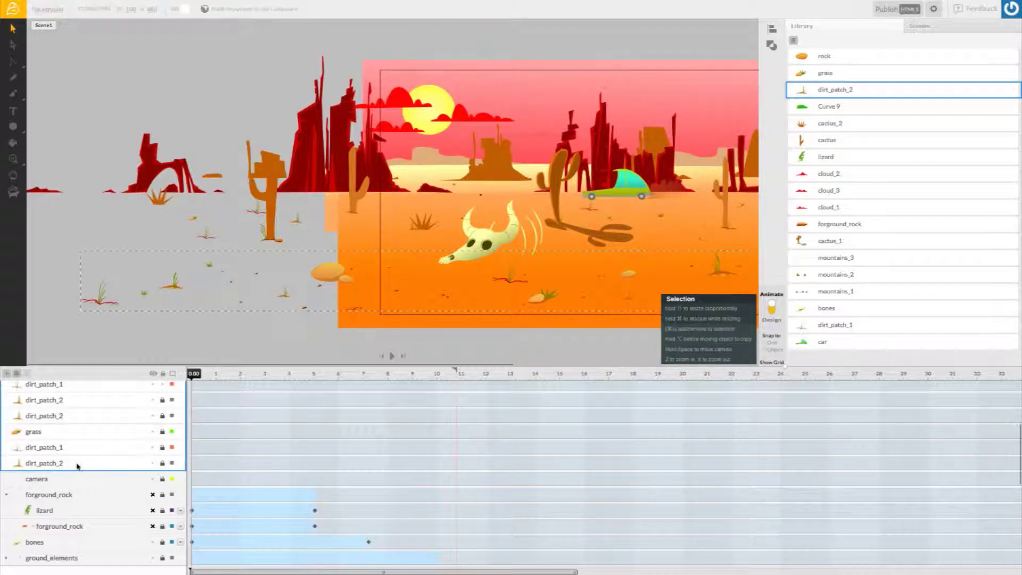
{"action": "right_click", "coordinate": [86, 408]}
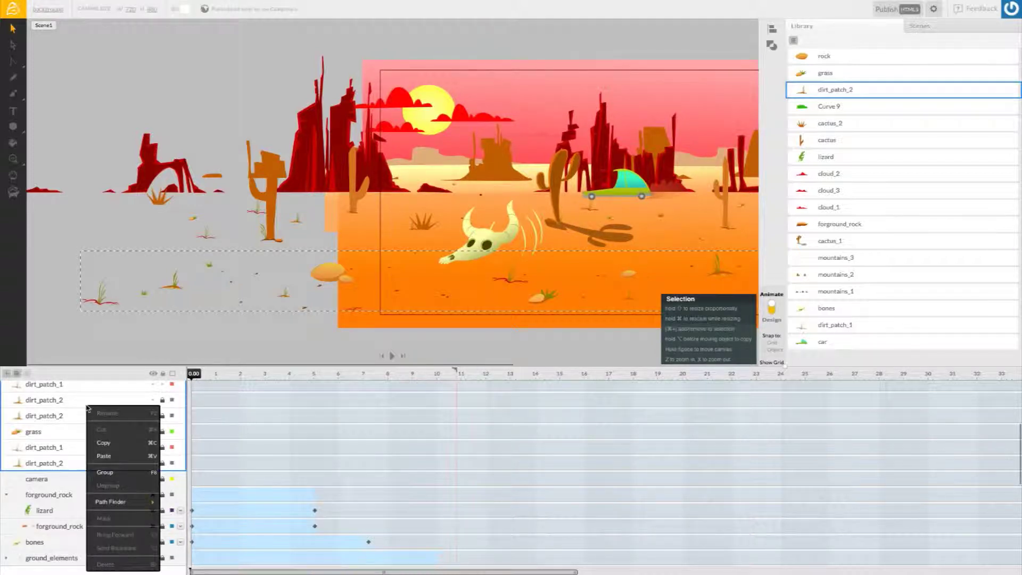
{"action": "left_click", "coordinate": [127, 472]}
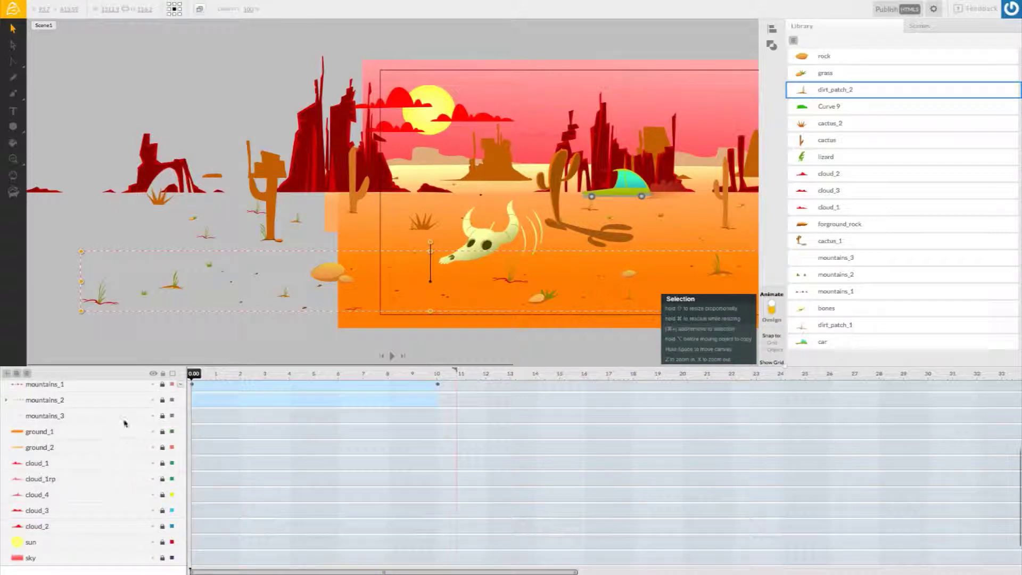
Rename the new group layer as foreground_elements
{"action": "scroll", "coordinate": [101, 418], "scroll_direction": "up", "scroll_amount": 4}
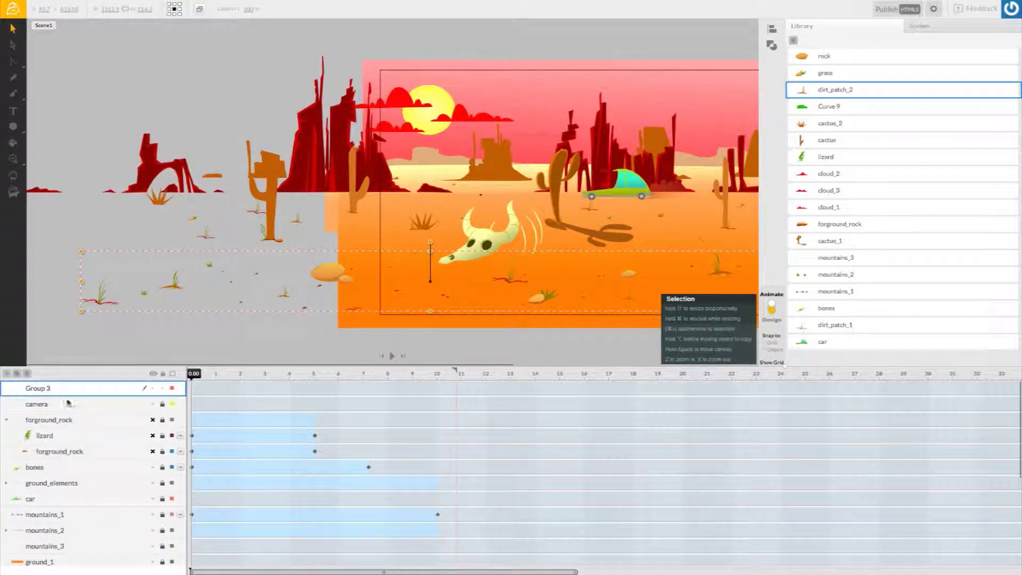
{"action": "double_click", "coordinate": [42, 391]}
{"action": "type", "text": "foreground_elements"}
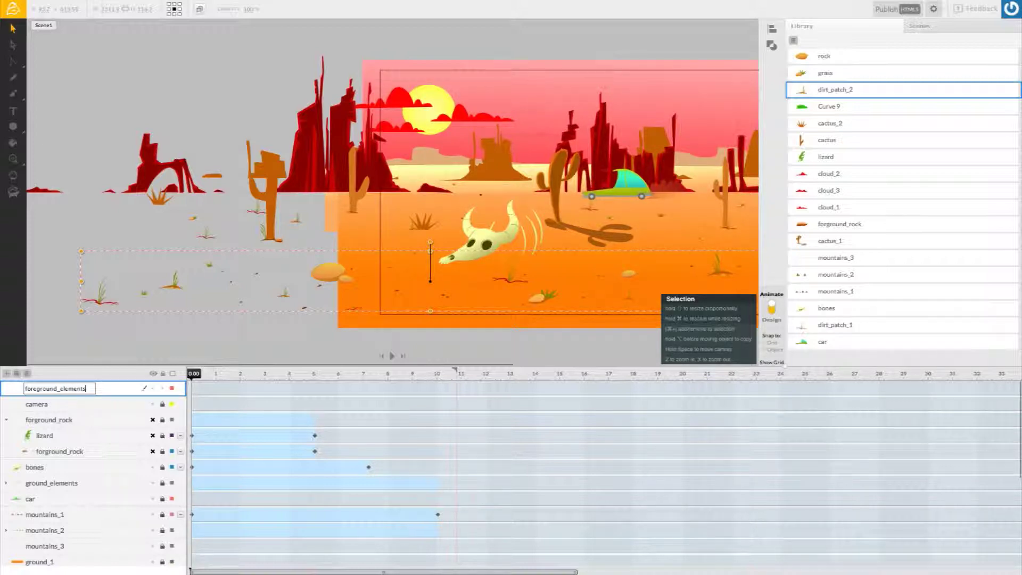
Finish naming the foreground_elements group and open it for editing
{"action": "left_click", "coordinate": [181, 332]}
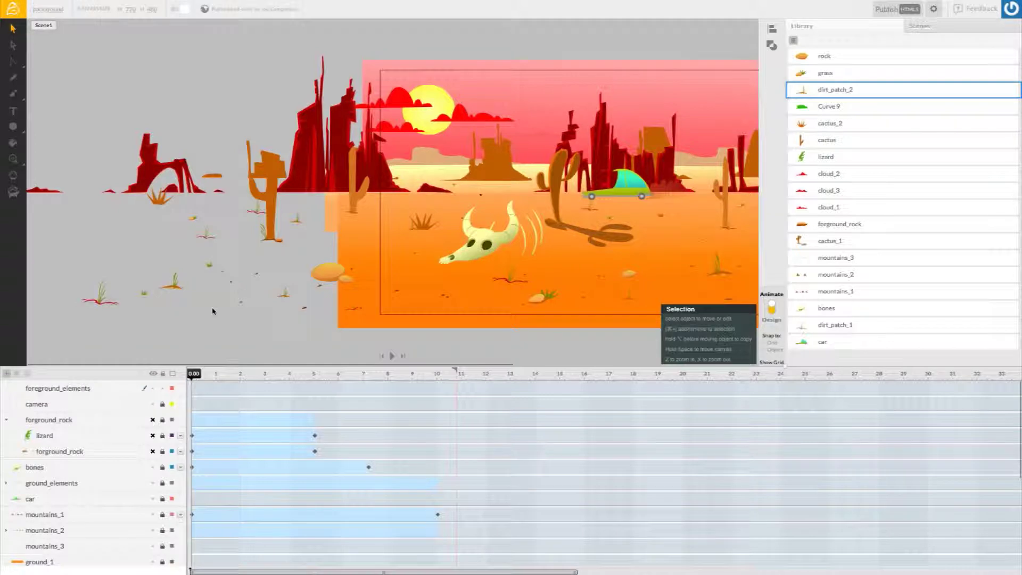
{"action": "left_click", "coordinate": [330, 276]}
{"action": "double_click", "coordinate": [329, 277]}
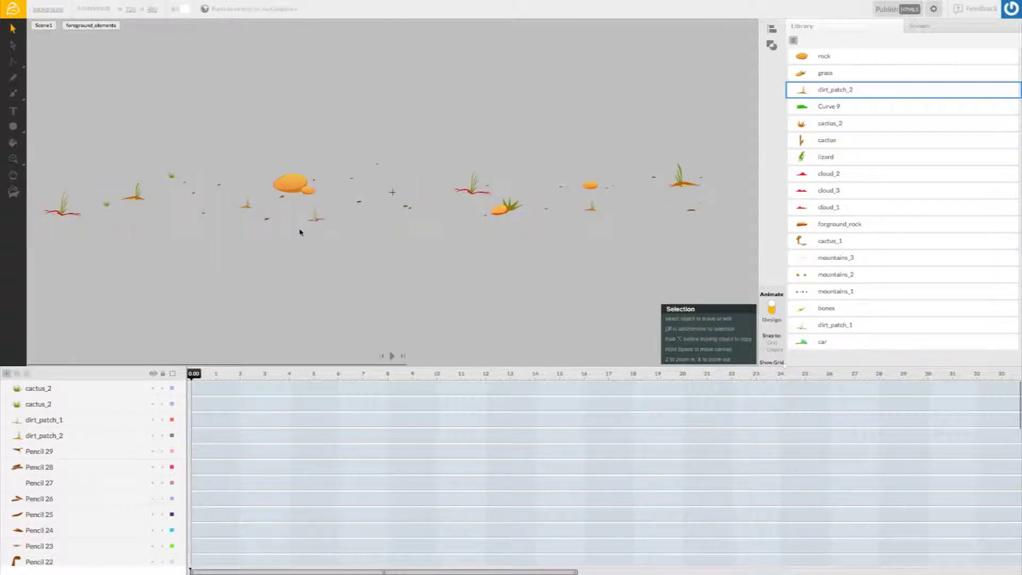
Place a dirt_patch_1 symbol to the left of the leftmost dirt patch inside foreground_elements
{"action": "left_click", "coordinate": [13, 158]}
{"action": "left_click", "coordinate": [84, 178]}
{"action": "left_click", "coordinate": [84, 179]}
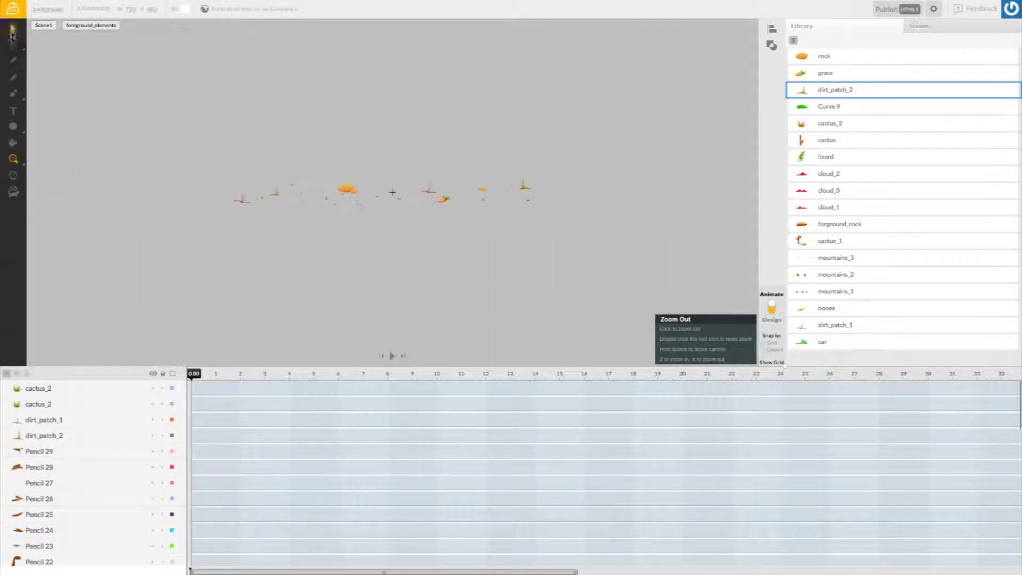
{"action": "left_click", "coordinate": [13, 28]}
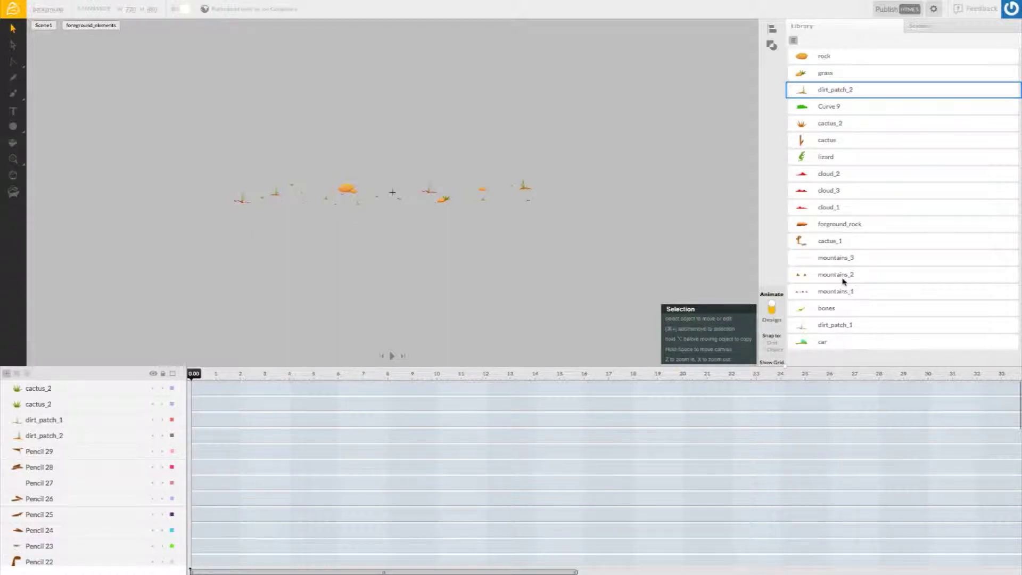
{"action": "left_click_drag", "start_coordinate": [849, 333], "coordinate": [186, 191]}
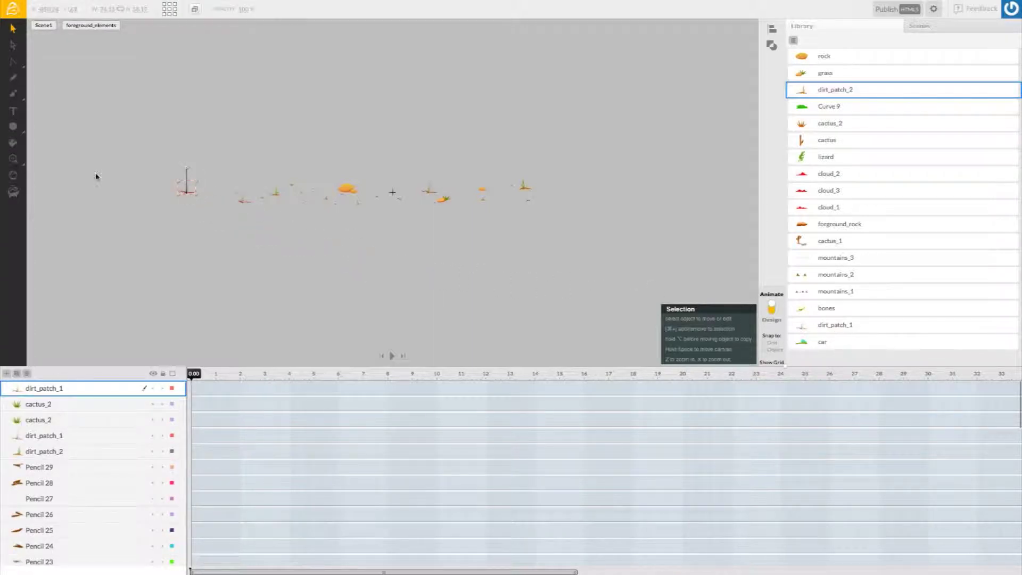
On a new layer, draw a closed half-oval rock shape with Bezier Curves, low between the two leftmost dirt patches
{"action": "left_click", "coordinate": [13, 158]}
{"action": "left_click", "coordinate": [184, 193]}
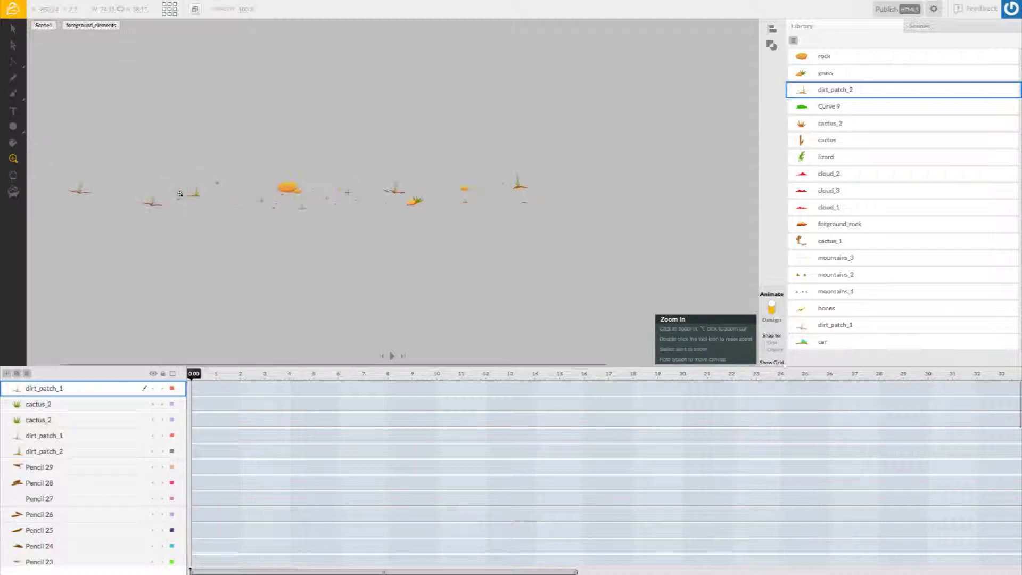
{"action": "left_click", "coordinate": [121, 194]}
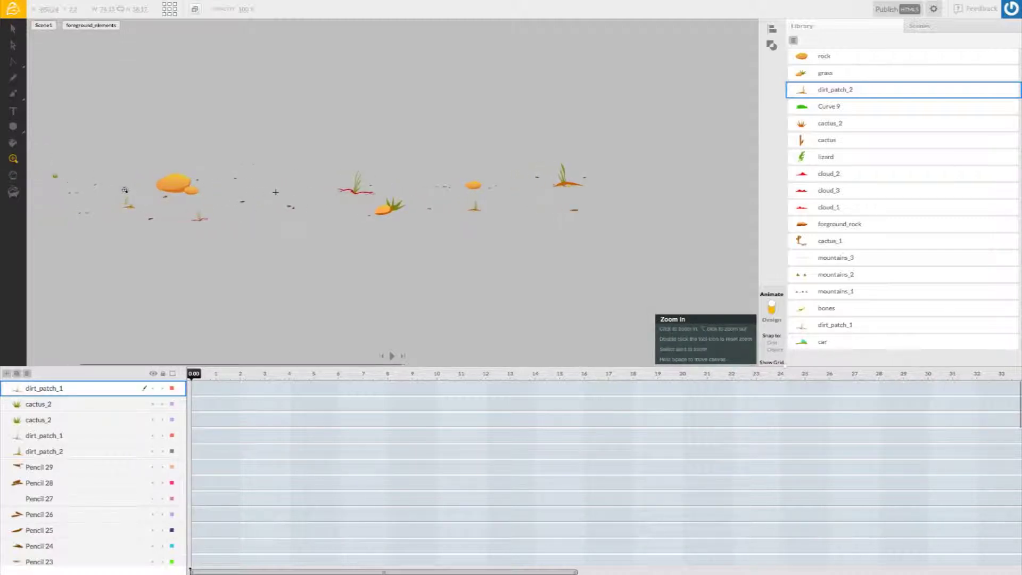
{"action": "left_click", "coordinate": [457, 220]}
{"action": "key", "text": "h"}
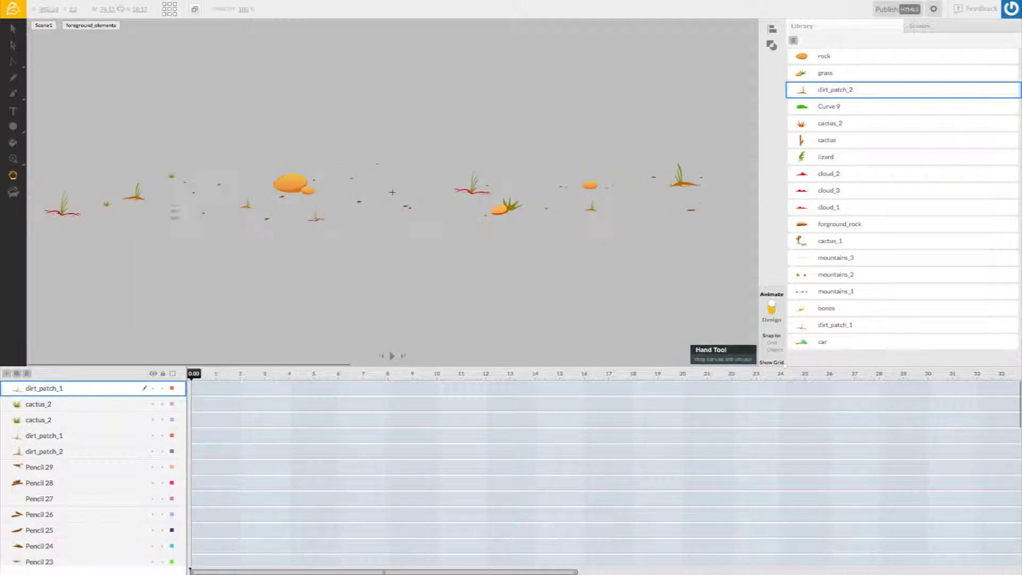
{"action": "key", "text": "z"}
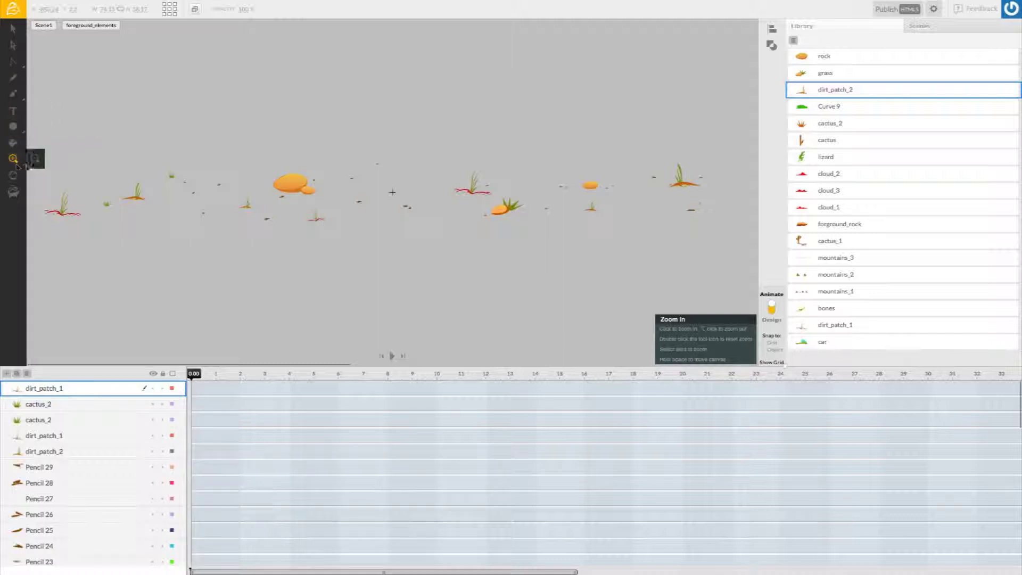
{"action": "left_click", "coordinate": [34, 158]}
{"action": "left_click", "coordinate": [79, 194]}
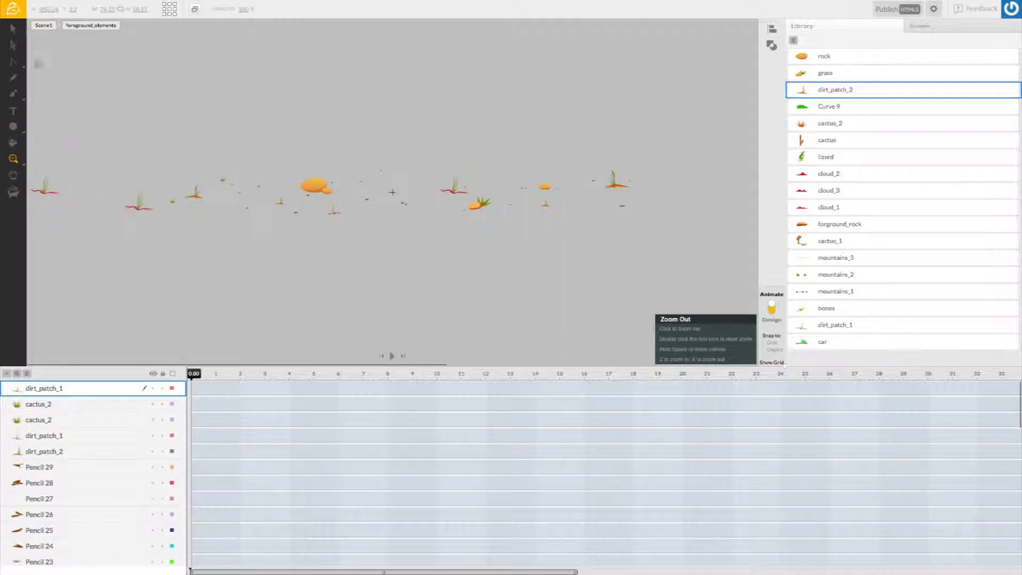
{"action": "mouse_move", "coordinate": [20, 64]}
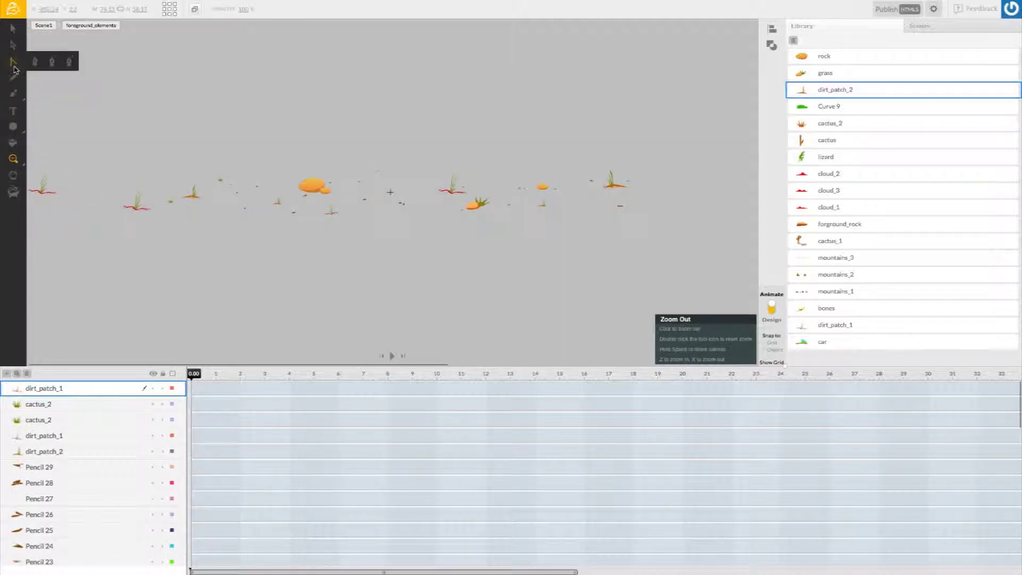
{"action": "left_click", "coordinate": [51, 63]}
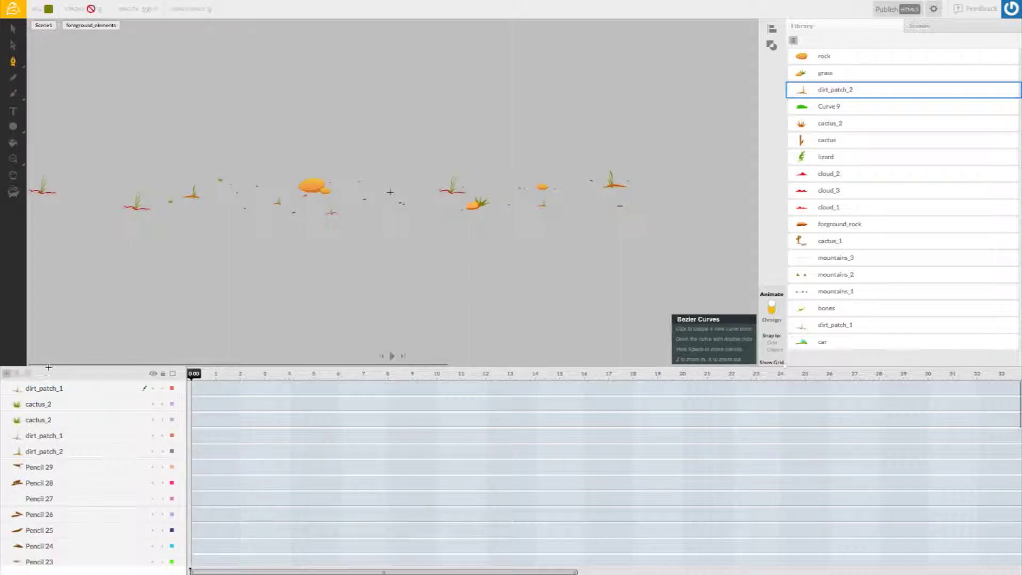
{"action": "left_click", "coordinate": [9, 373]}
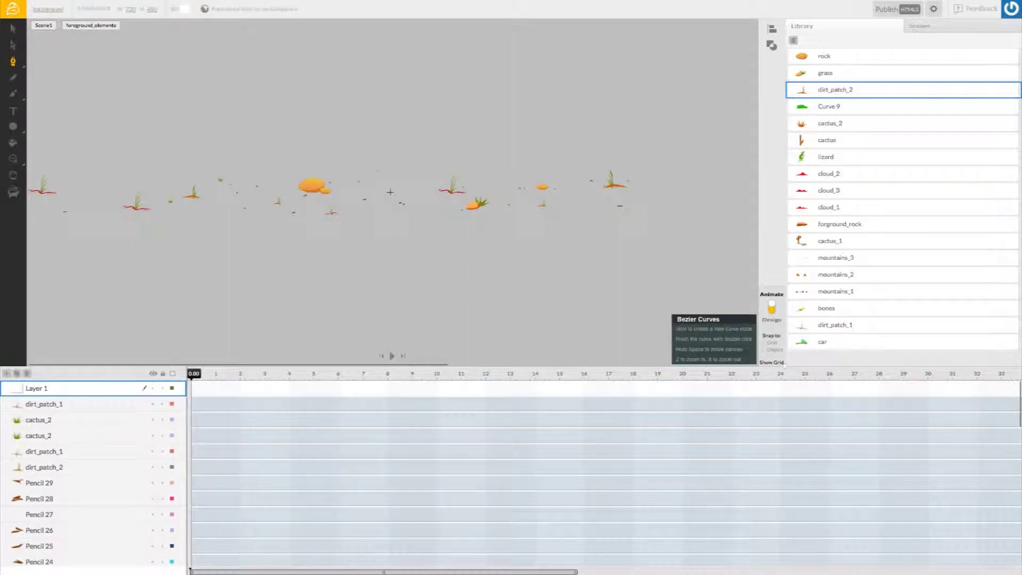
{"action": "left_click", "coordinate": [390, 192]}
{"action": "left_click", "coordinate": [75, 219]}
{"action": "left_click", "coordinate": [90, 210]}
{"action": "double_click", "coordinate": [67, 210]}
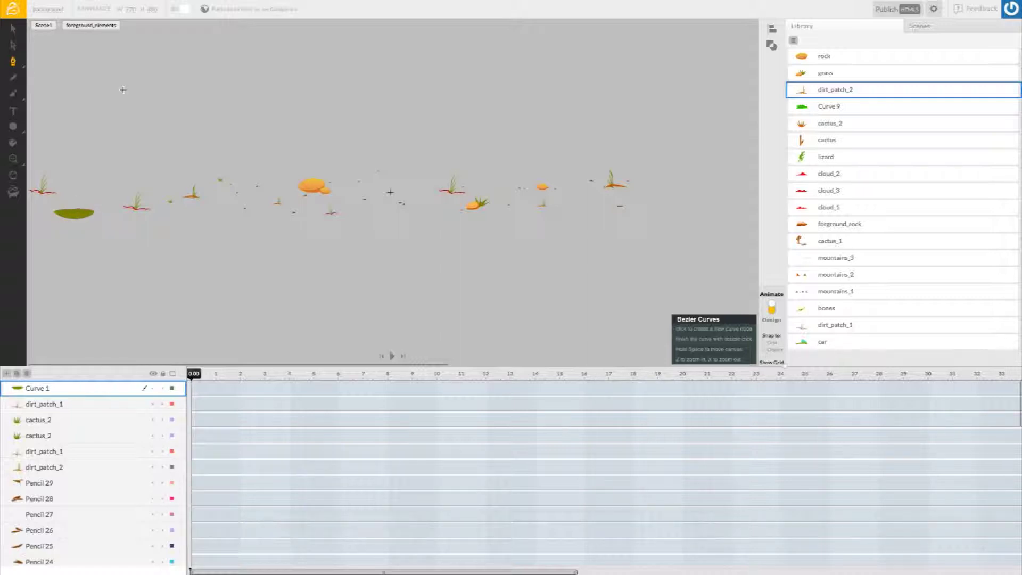
Change the fill of the half-oval rock shape to dark orange
{"action": "left_click", "coordinate": [13, 28]}
{"action": "left_click", "coordinate": [74, 213]}
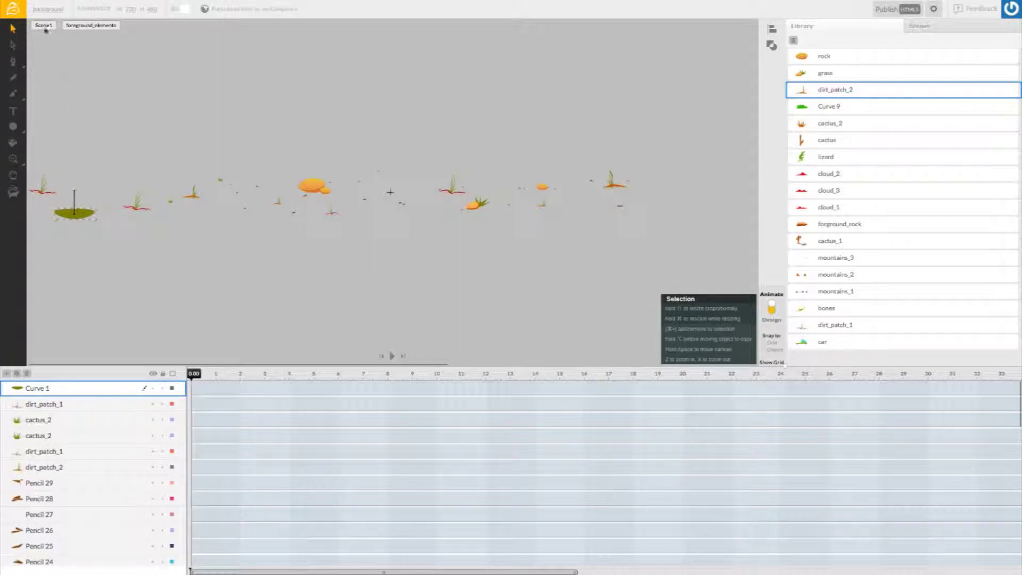
{"action": "left_click", "coordinate": [78, 216]}
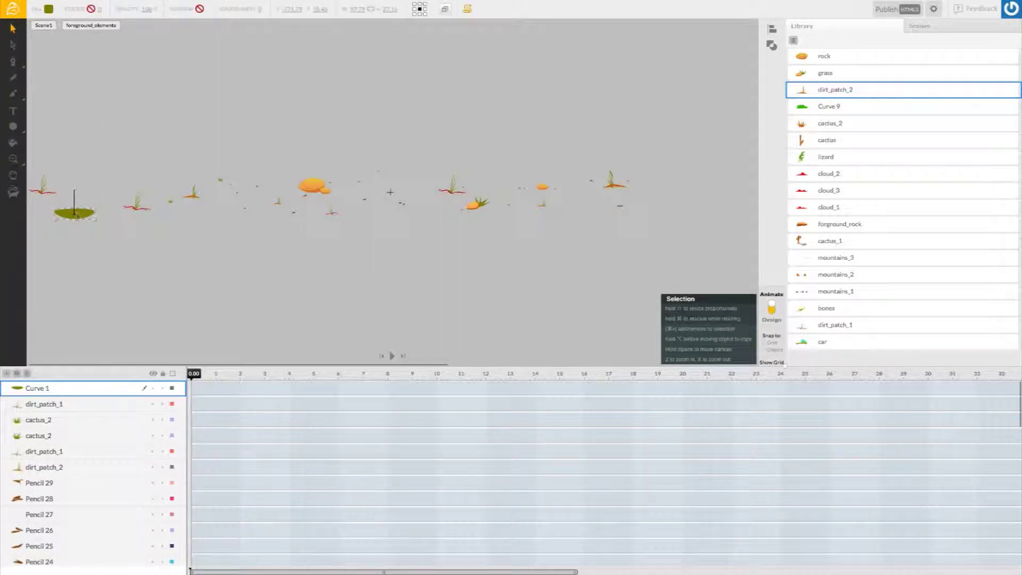
{"action": "left_click", "coordinate": [49, 9]}
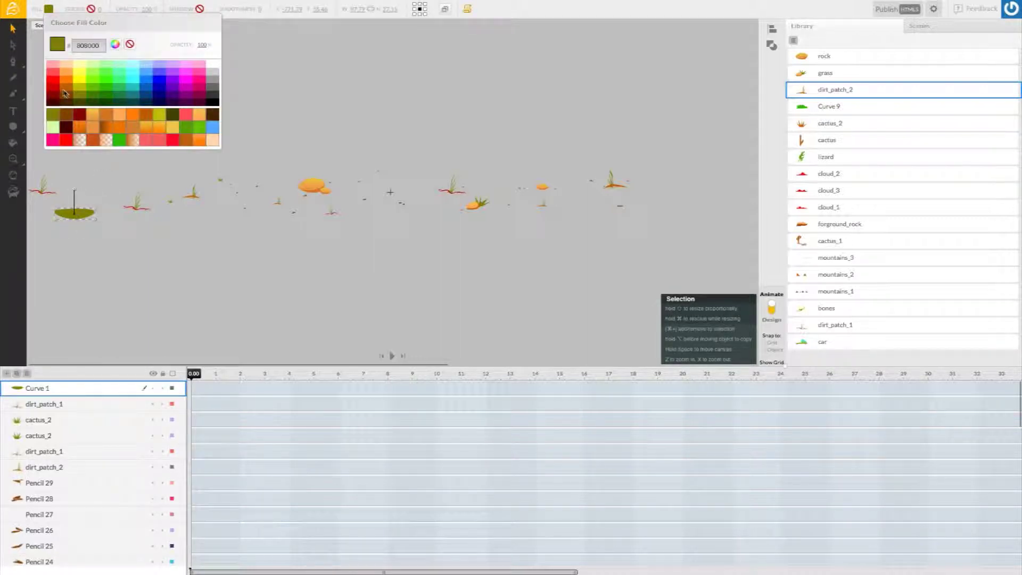
{"action": "left_click", "coordinate": [70, 90]}
{"action": "left_click", "coordinate": [114, 150]}
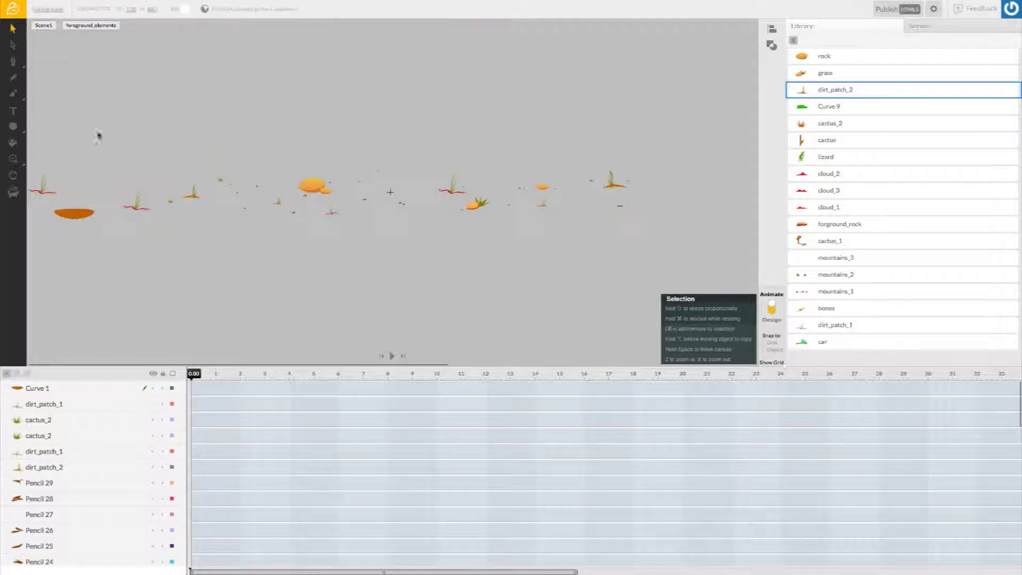
On another new layer, draw a flat closed curve of similar width above the dark orange rock shape
{"action": "left_click", "coordinate": [14, 62]}
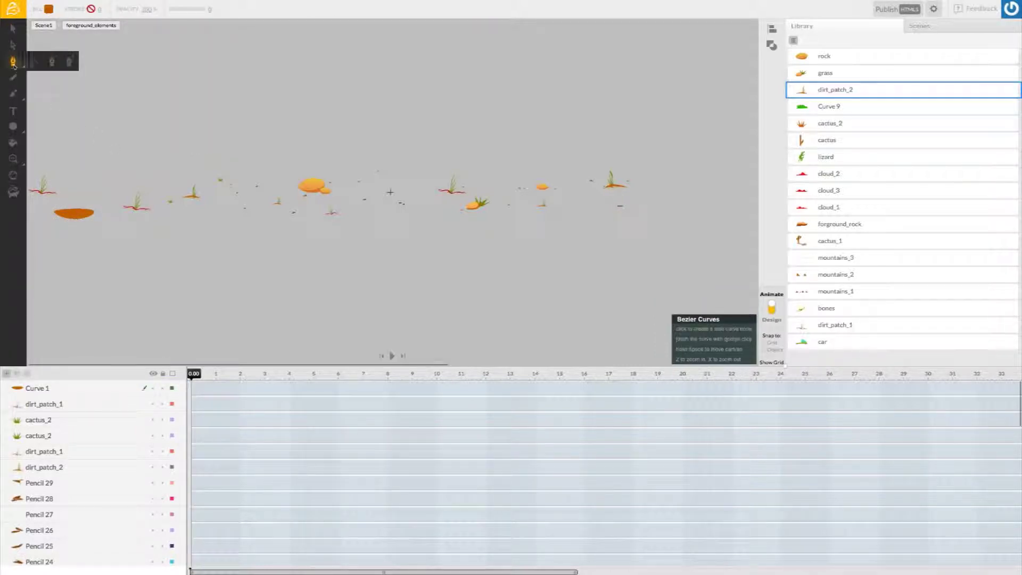
{"action": "left_click", "coordinate": [9, 373]}
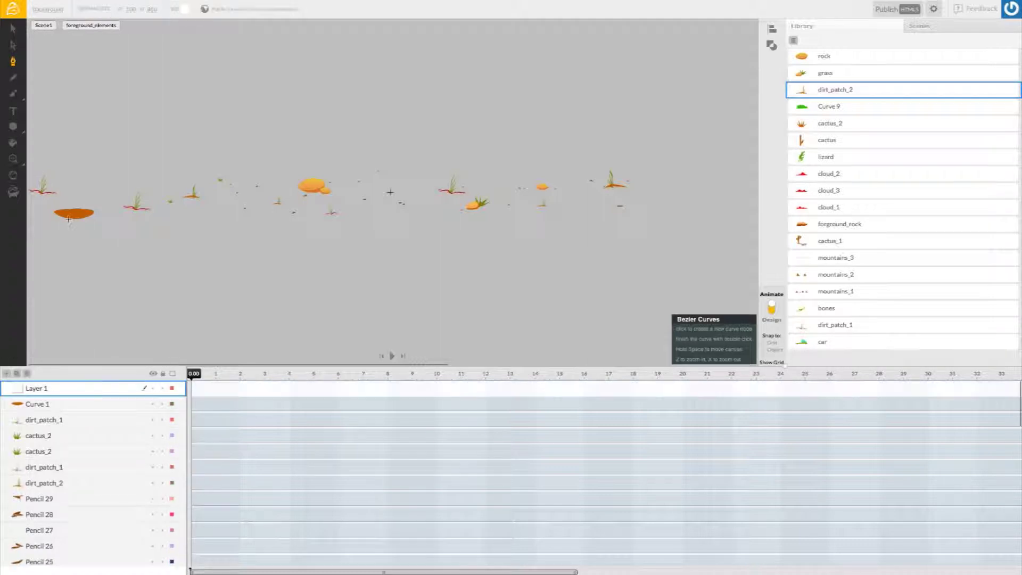
{"action": "left_click", "coordinate": [67, 183]}
{"action": "left_click", "coordinate": [106, 183]}
{"action": "left_click", "coordinate": [67, 183]}
{"action": "key", "text": "v"}
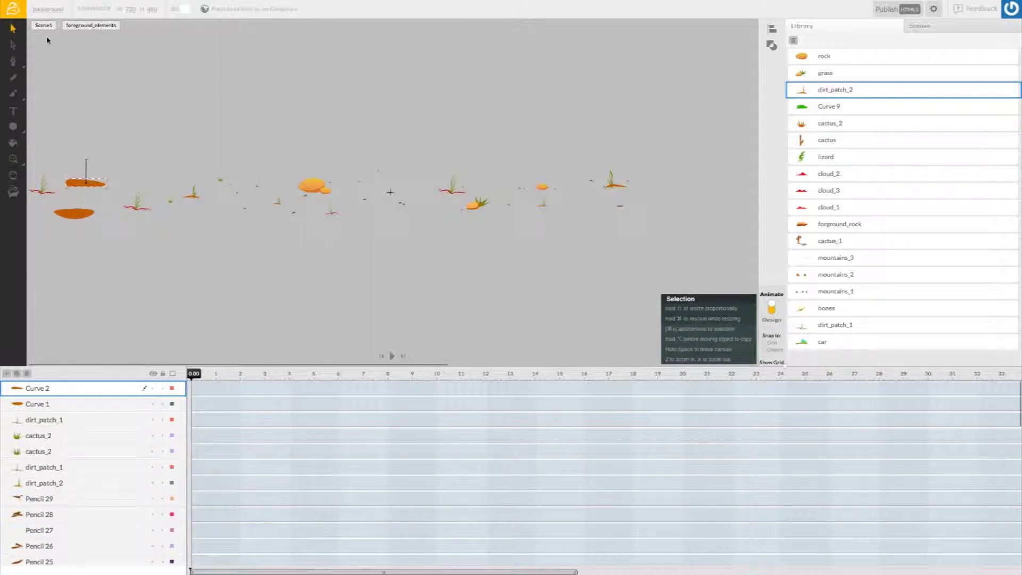
Recolour the flat curve with a lighter orange from the saved swatches
{"action": "left_click", "coordinate": [83, 183]}
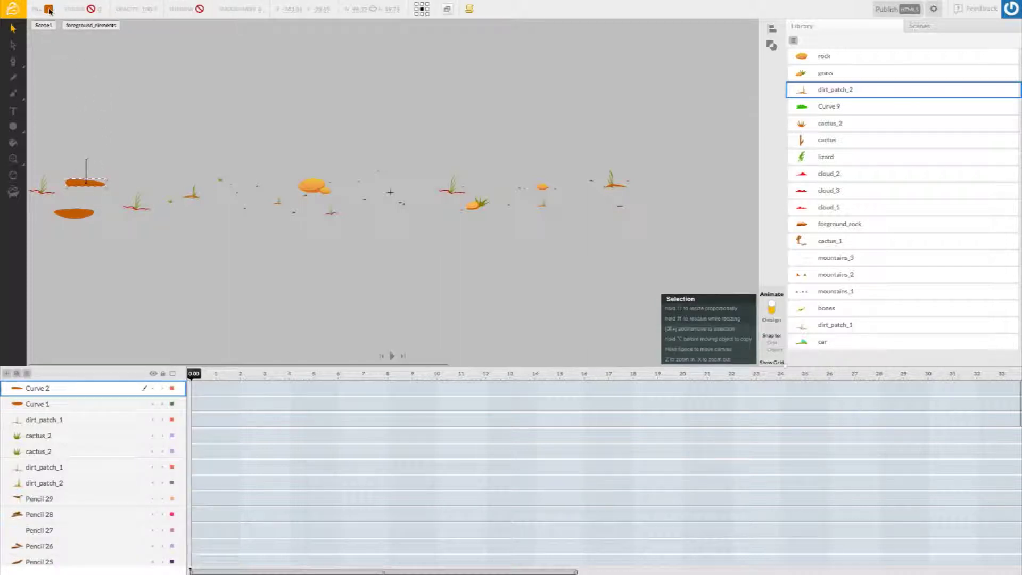
{"action": "left_click", "coordinate": [49, 9]}
{"action": "left_click", "coordinate": [68, 80]}
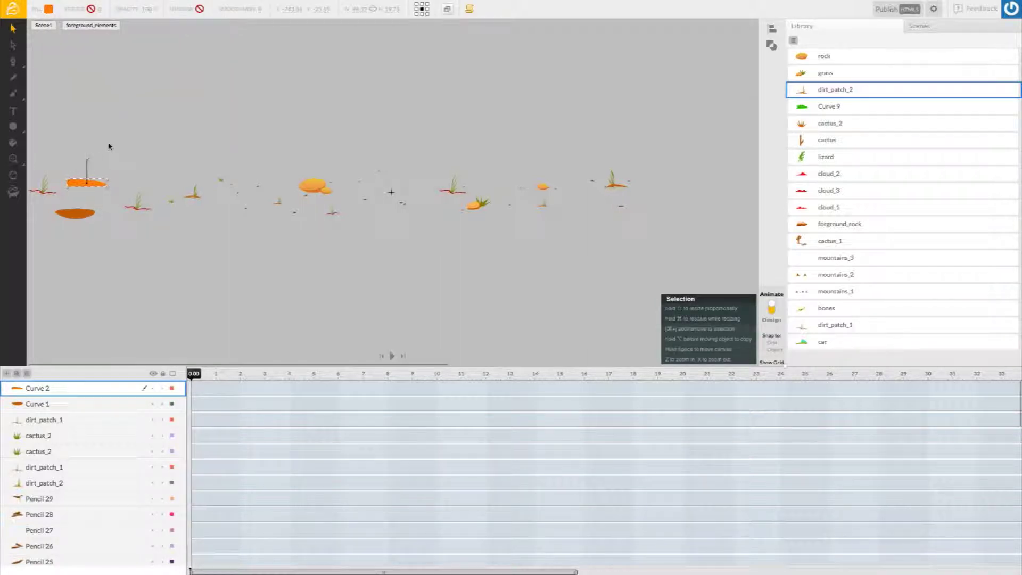
{"action": "left_click", "coordinate": [49, 9]}
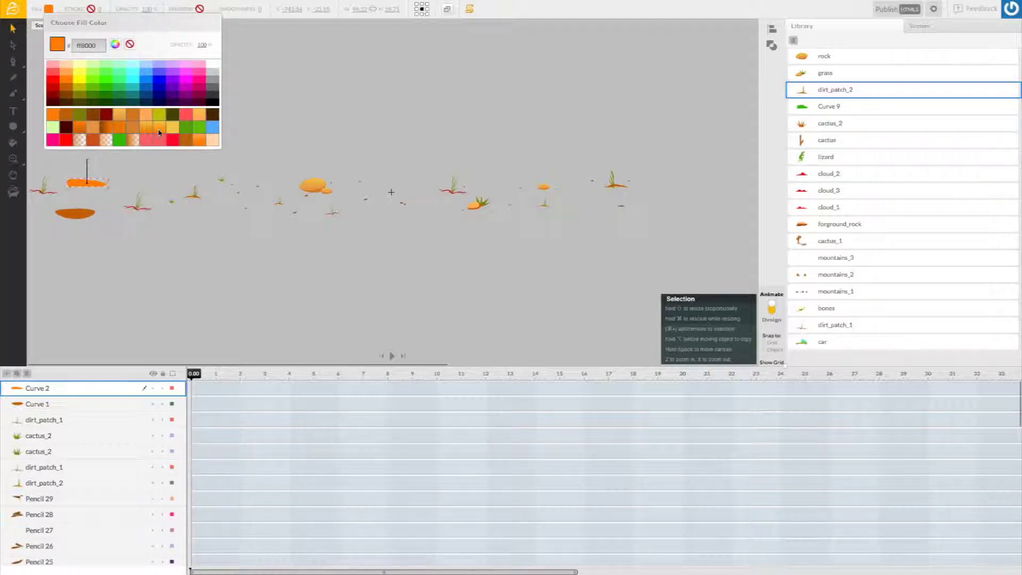
{"action": "left_click", "coordinate": [158, 132]}
{"action": "left_click", "coordinate": [155, 171]}
Lay the lighter flat curve over the top of the dark orange shape and group the two curves
{"action": "left_click_drag", "start_coordinate": [87, 184], "coordinate": [78, 211]}
{"action": "left_click", "coordinate": [135, 165]}
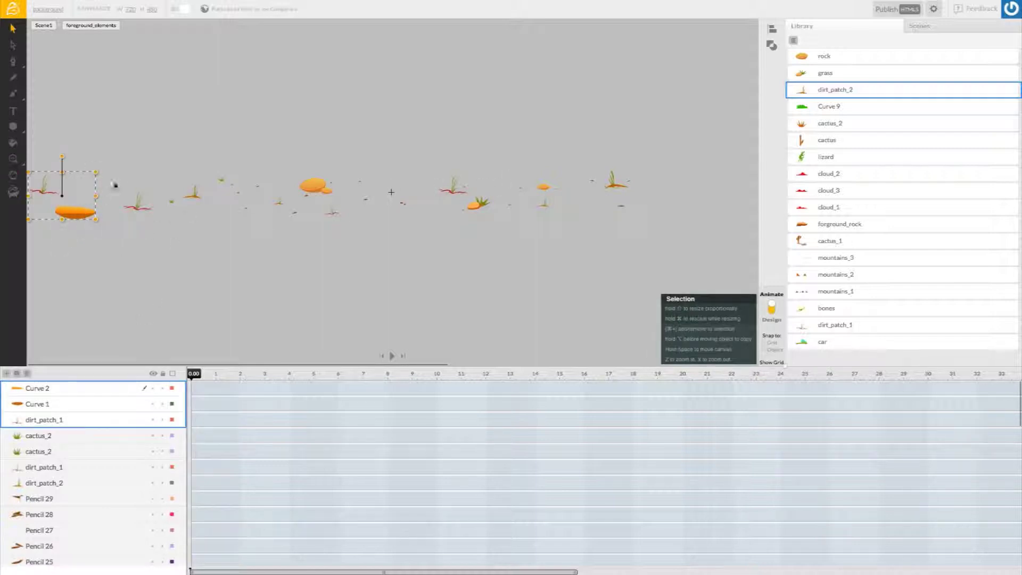
{"action": "left_click", "coordinate": [53, 228]}
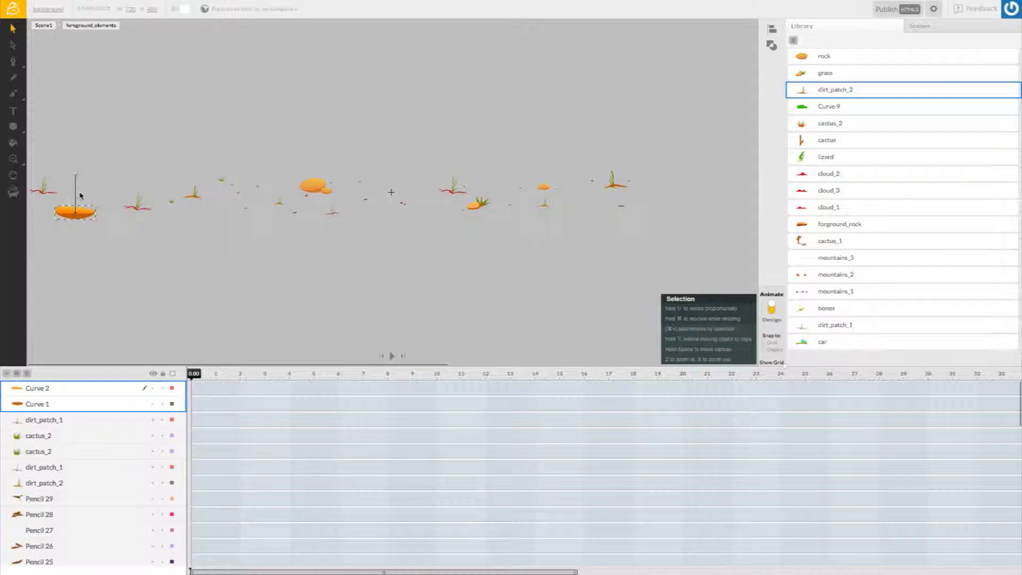
{"action": "right_click", "coordinate": [88, 219]}
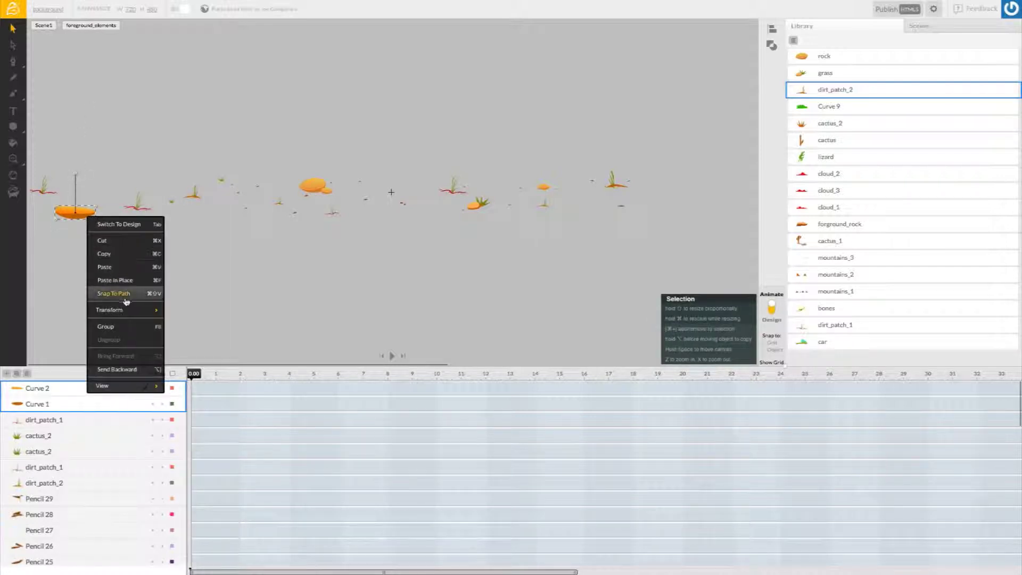
{"action": "left_click", "coordinate": [124, 326]}
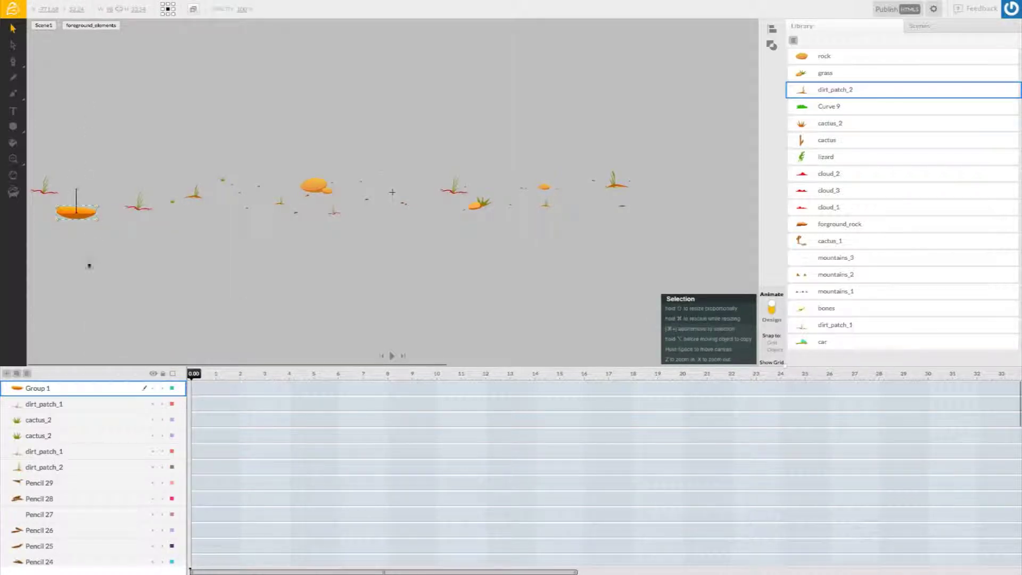
Rename the new rock group as rock_2 and convert it to a library symbol
{"action": "double_click", "coordinate": [46, 391]}
{"action": "type", "text": "rock_2"}
{"action": "left_click", "coordinate": [162, 284]}
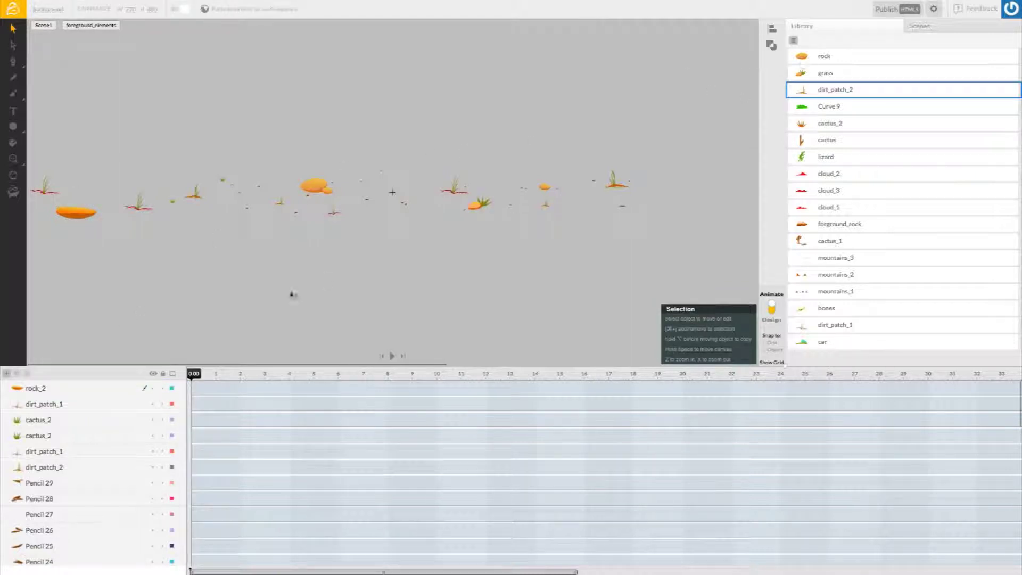
{"action": "left_click", "coordinate": [73, 219]}
{"action": "left_click", "coordinate": [192, 11]}
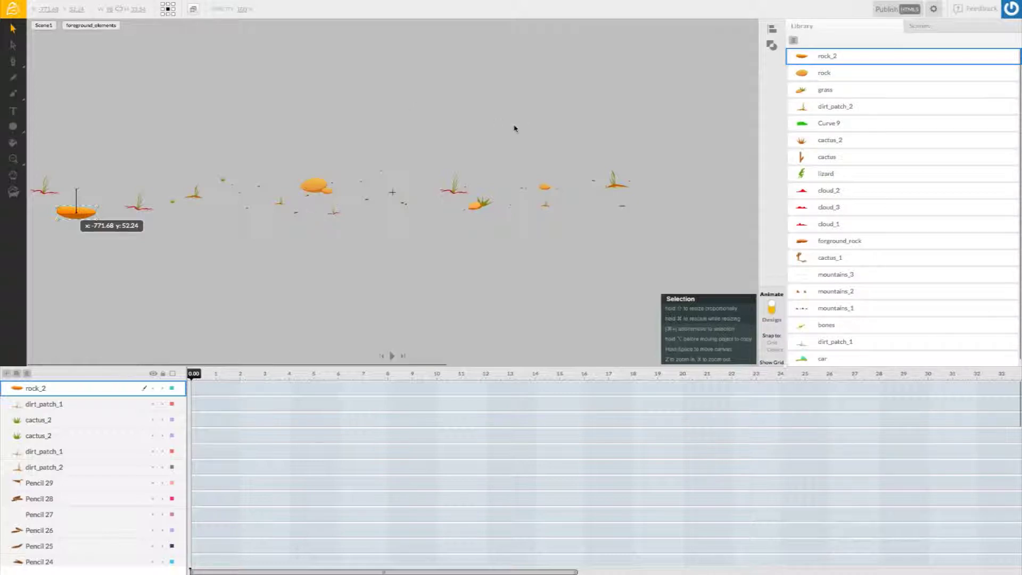
Add a second rock_2, shrink it and set it against the left end of the first rock_2
{"action": "left_click_drag", "start_coordinate": [609, 149], "coordinate": [128, 234]}
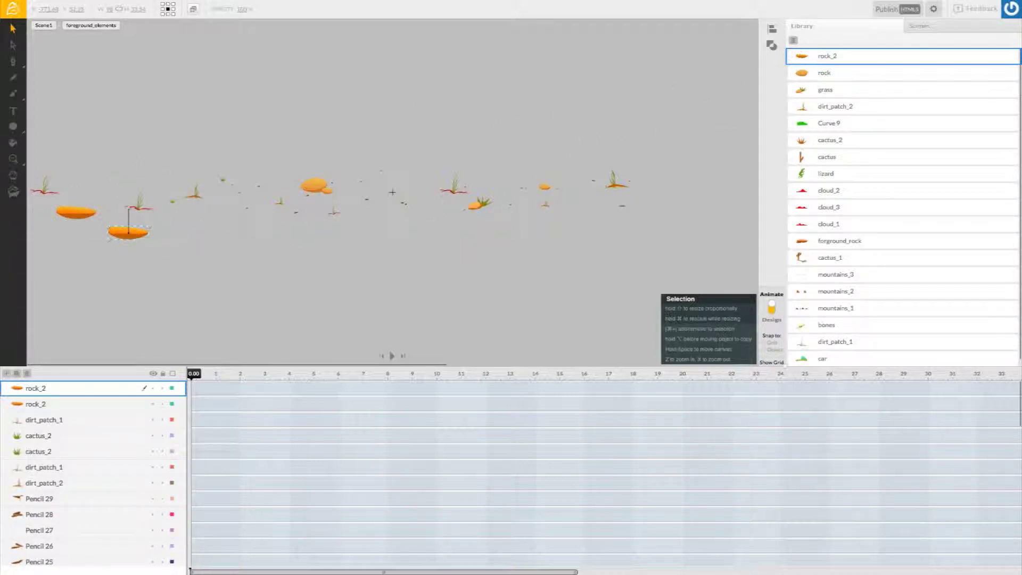
{"action": "left_click", "coordinate": [149, 227]}
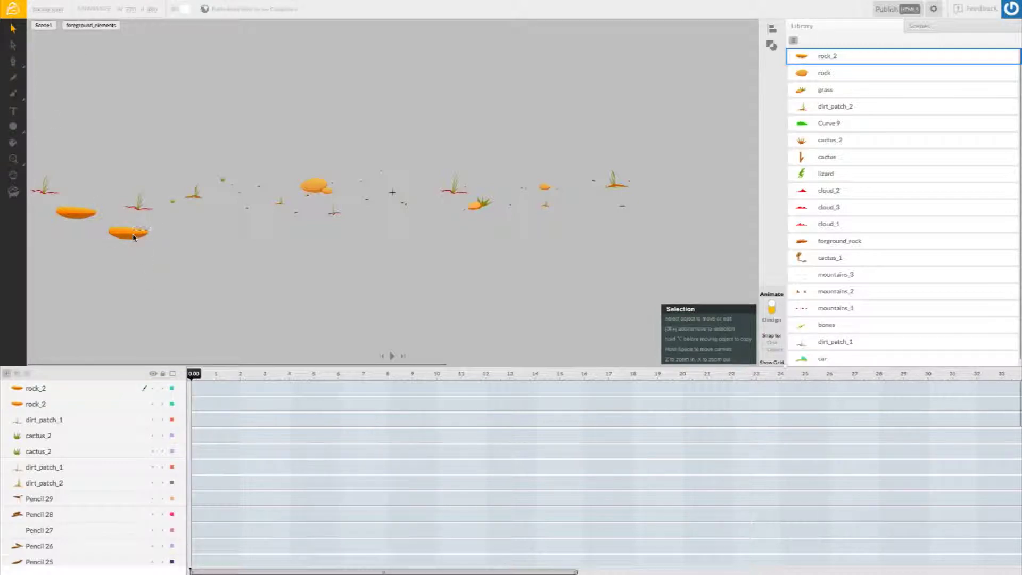
{"action": "left_click_drag", "start_coordinate": [149, 231], "coordinate": [61, 218]}
{"action": "left_click", "coordinate": [133, 262]}
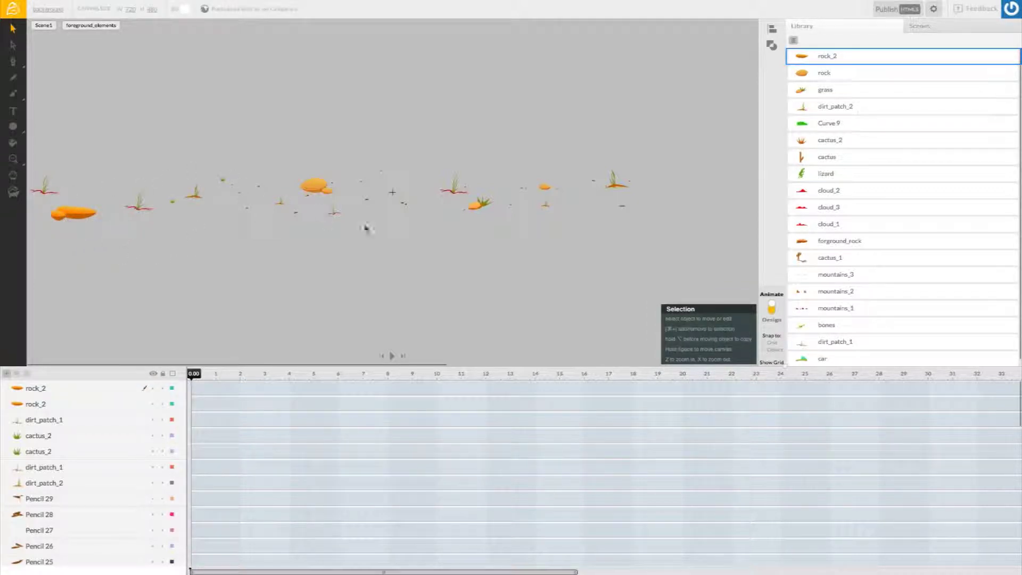
Add a third rock_2 from the library above the existing rock_2 pair
{"action": "left_click", "coordinate": [14, 159]}
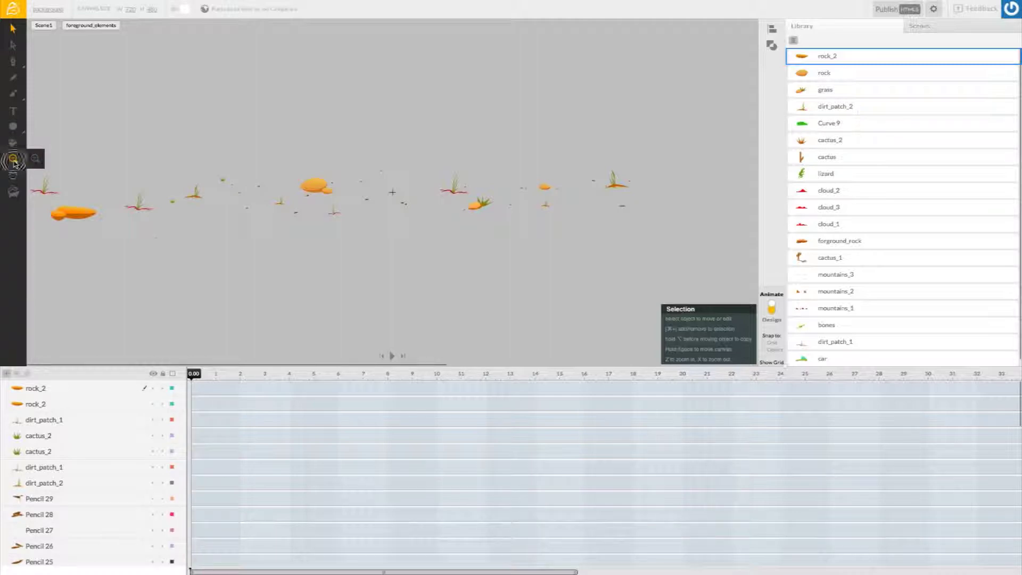
{"action": "left_click", "coordinate": [35, 162]}
{"action": "left_click", "coordinate": [160, 242]}
{"action": "left_click", "coordinate": [165, 245]}
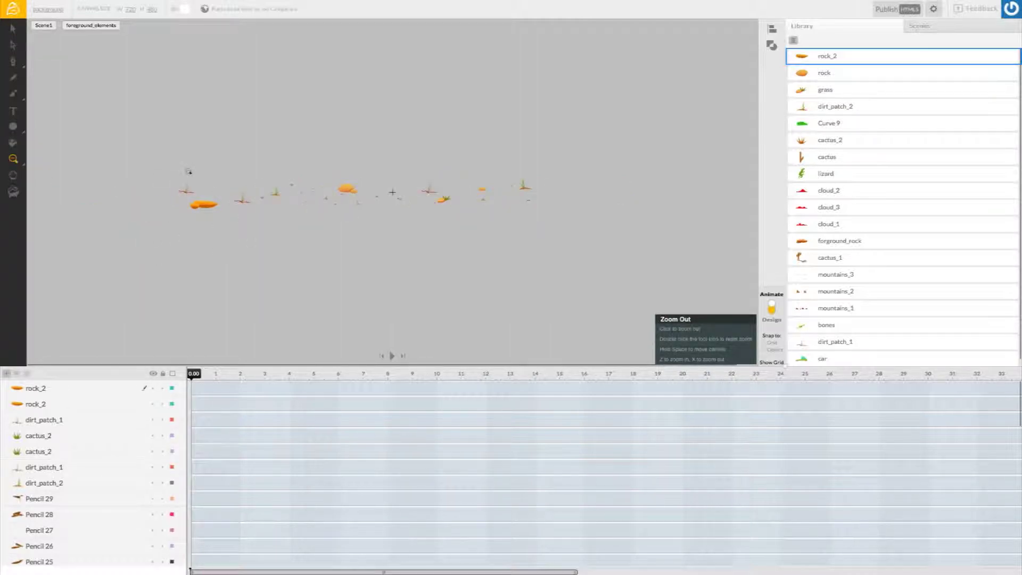
{"action": "left_click_drag", "start_coordinate": [806, 60], "coordinate": [226, 183]}
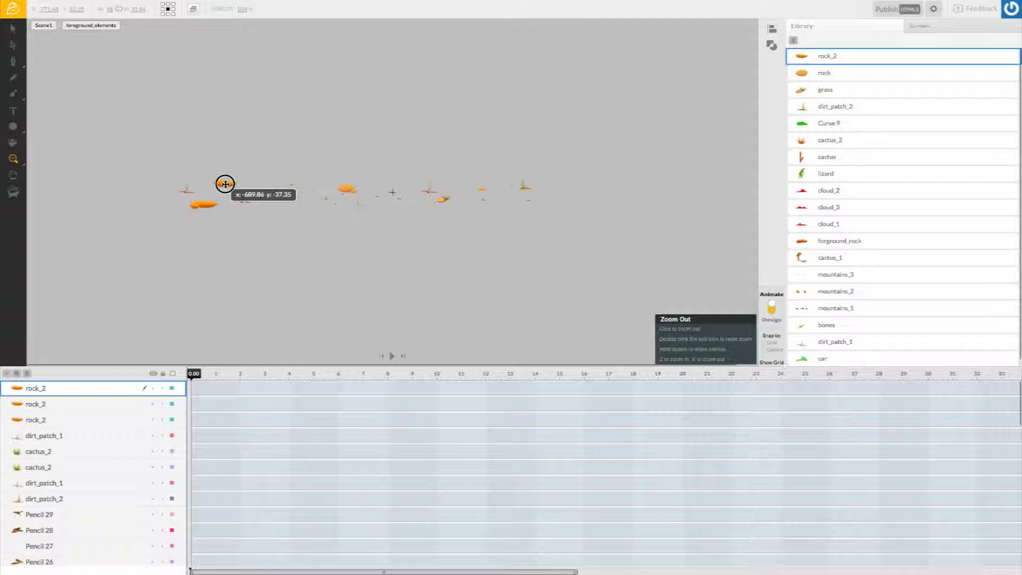
{"action": "left_click_drag", "start_coordinate": [225, 183], "coordinate": [225, 184]}
Shrink the third rock_2 and set it against the lower left part of the rock_2 pair
{"action": "mouse_move", "coordinate": [15, 160]}
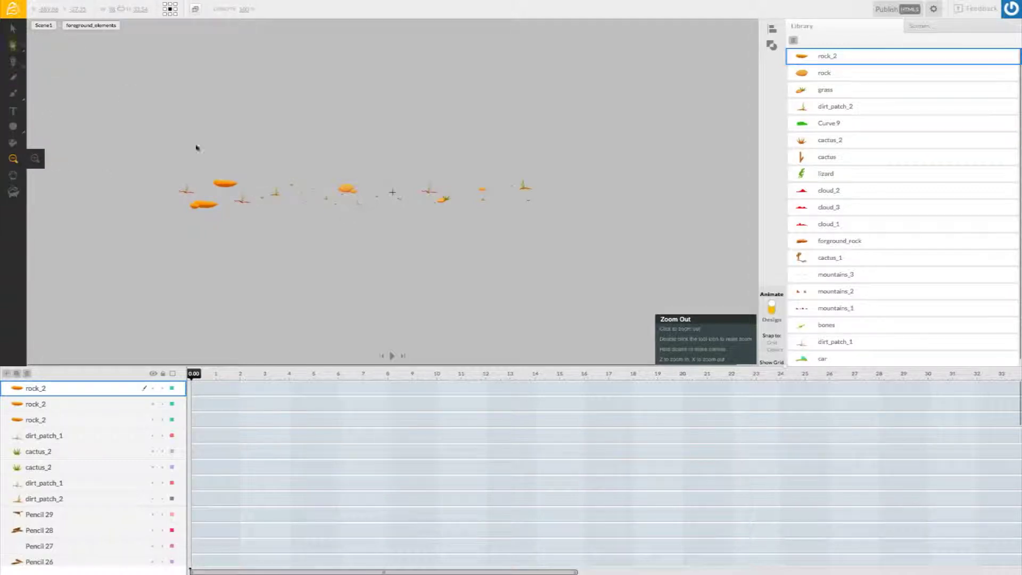
{"action": "left_click", "coordinate": [225, 190]}
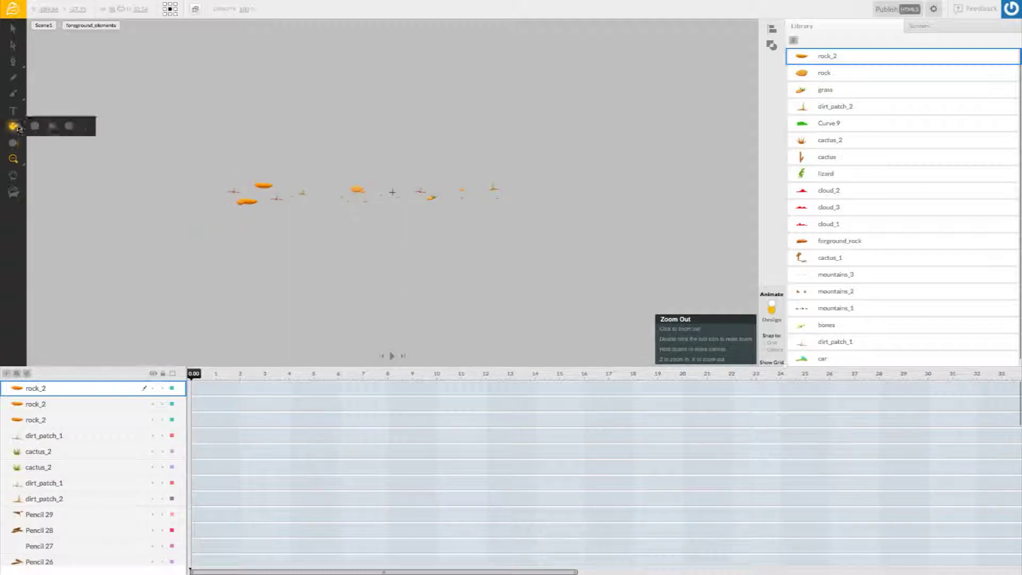
{"action": "left_click", "coordinate": [35, 158]}
{"action": "left_click", "coordinate": [228, 190]}
{"action": "left_click", "coordinate": [132, 175]}
{"action": "left_click", "coordinate": [74, 174]}
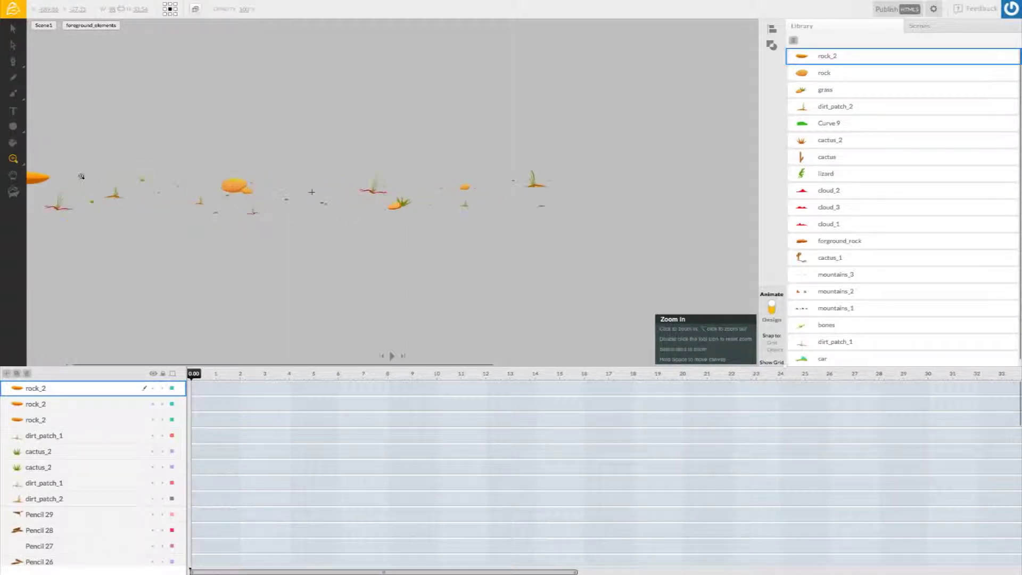
{"action": "key", "text": "space"}
{"action": "left_click_drag", "start_coordinate": [110, 192], "coordinate": [189, 192]}
{"action": "key", "text": "v"}
{"action": "left_click", "coordinate": [107, 171]}
{"action": "left_click", "coordinate": [125, 169]}
{"action": "left_click_drag", "start_coordinate": [124, 170], "coordinate": [127, 180]}
{"action": "left_click", "coordinate": [102, 190]}
{"action": "left_click", "coordinate": [140, 179]}
{"action": "left_click_drag", "start_coordinate": [139, 179], "coordinate": [69, 223]}
{"action": "left_click", "coordinate": [141, 175]}
{"action": "left_click", "coordinate": [102, 239]}
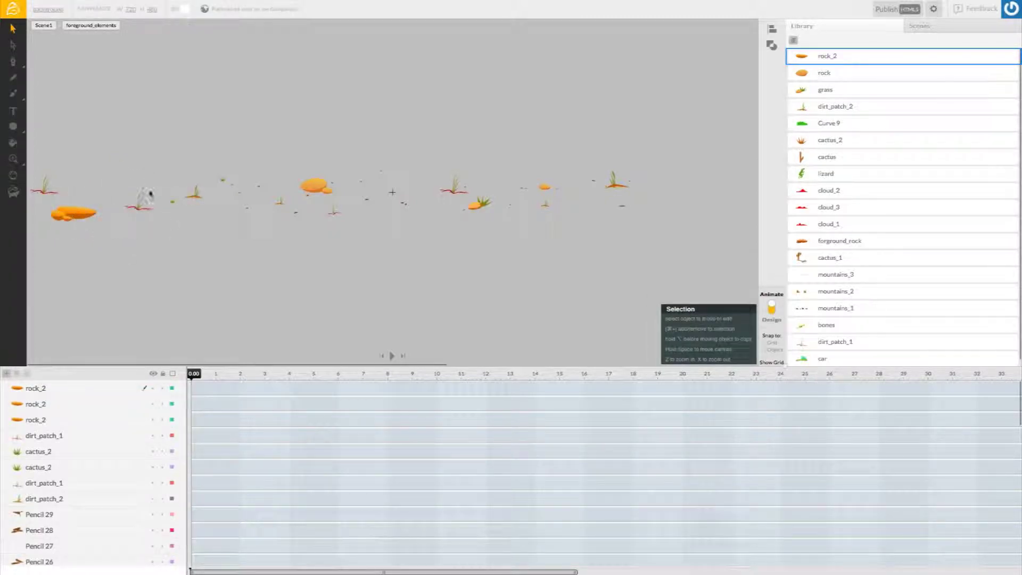
Add a new layer directly above Pencil 29 for more pencil marks
{"action": "key", "text": "p"}
{"action": "left_click", "coordinate": [80, 515]}
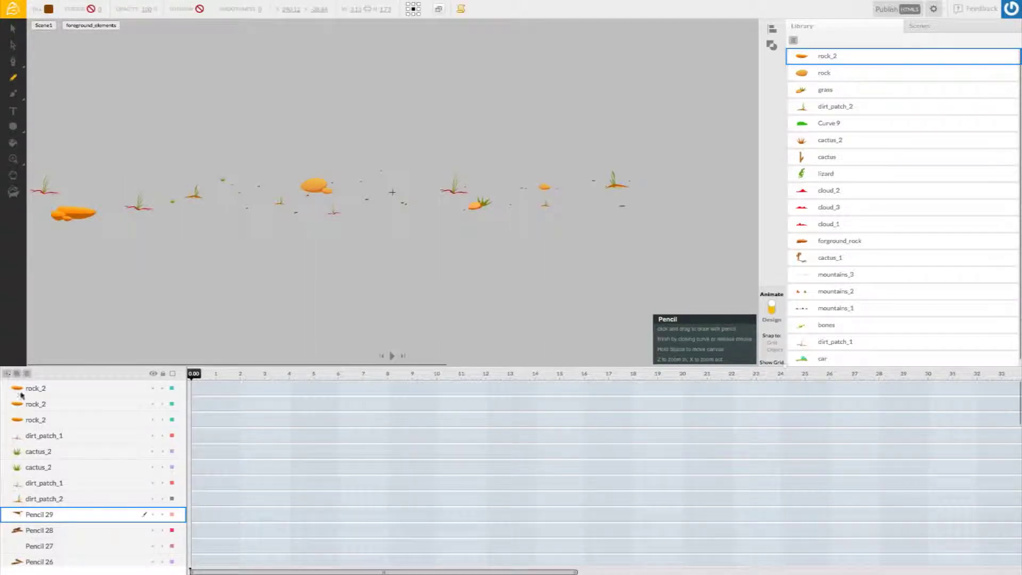
{"action": "left_click", "coordinate": [8, 374]}
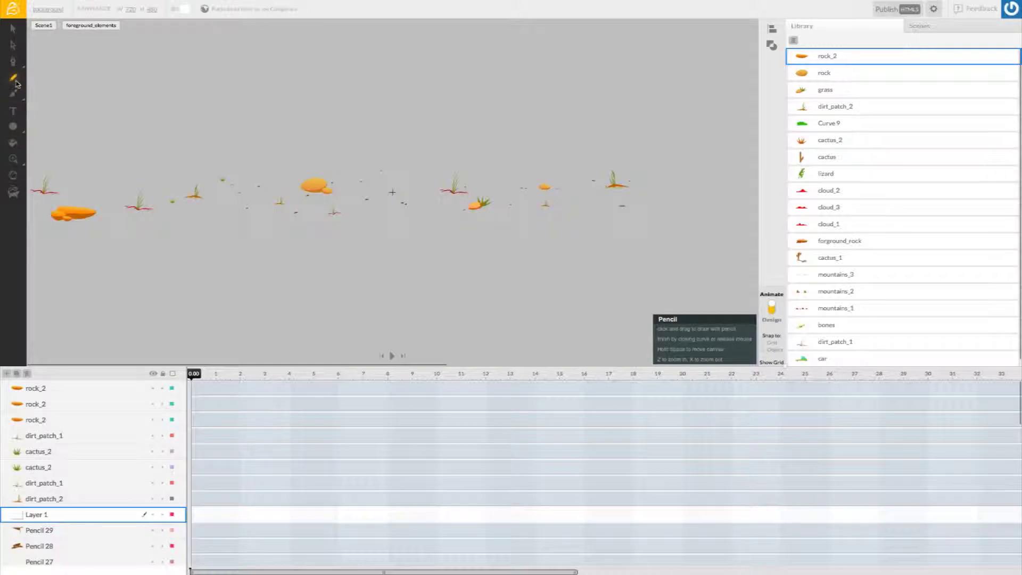
Scatter small brown dirt specks around the rock_2 cluster and the nearby dirt patches with the Pencil tool
{"action": "left_click_drag", "start_coordinate": [112, 219], "coordinate": [118, 219]}
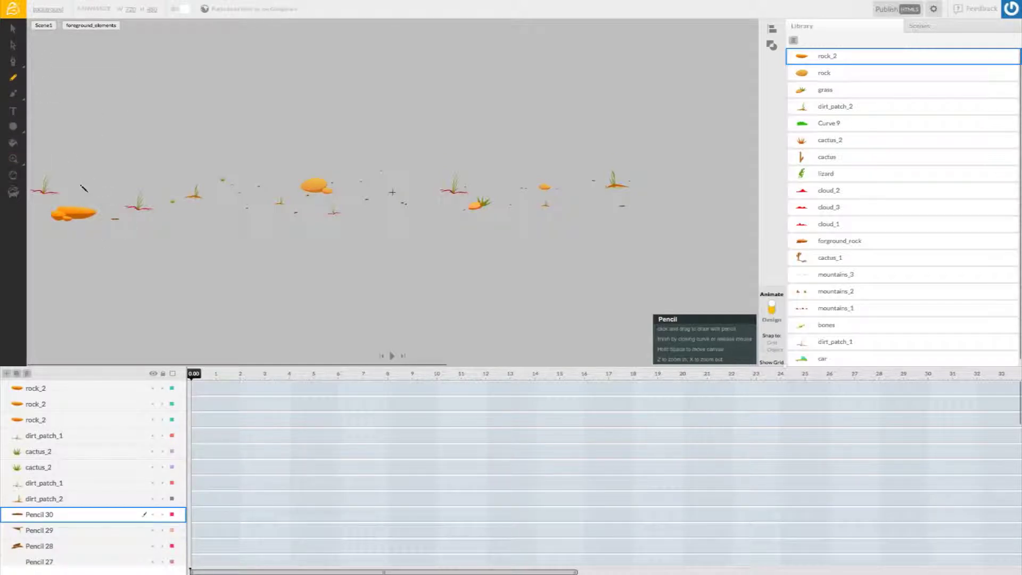
{"action": "key", "text": "ctrl+z"}
{"action": "left_click", "coordinate": [51, 231]}
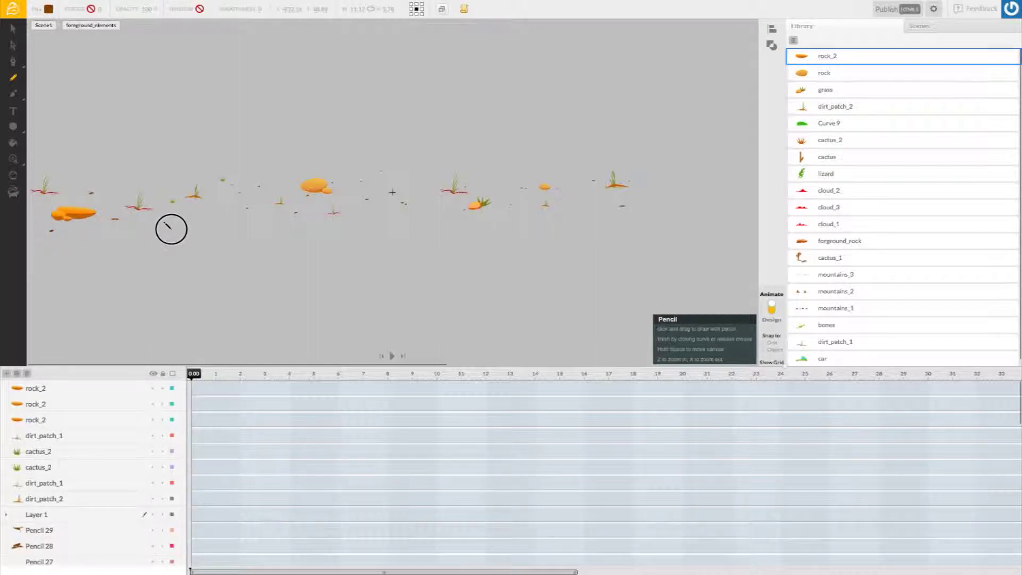
{"action": "left_click_drag", "start_coordinate": [146, 171], "coordinate": [154, 172]}
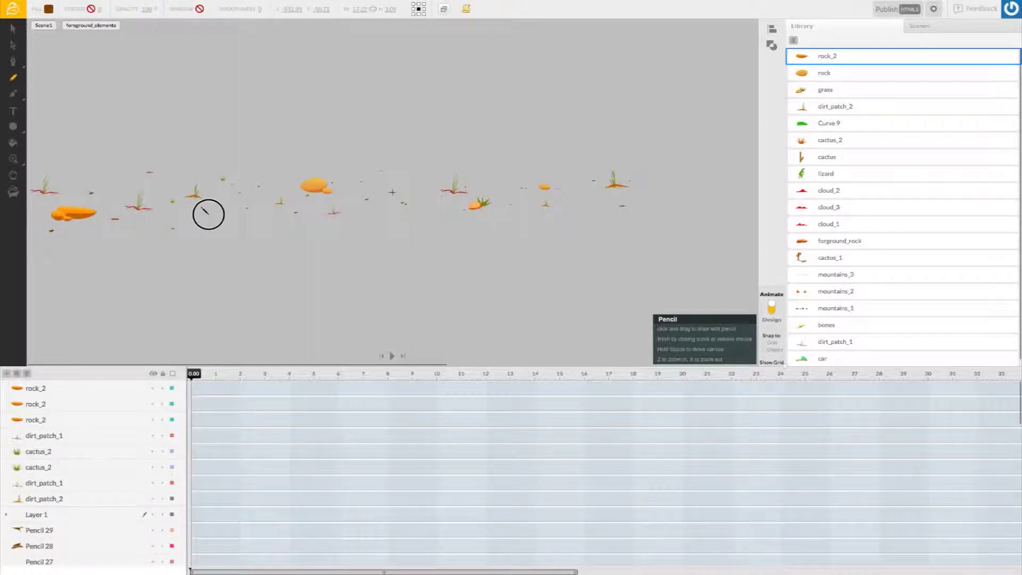
{"action": "left_click_drag", "start_coordinate": [138, 209], "coordinate": [144, 209]}
{"action": "left_click_drag", "start_coordinate": [40, 200], "coordinate": [41, 201]}
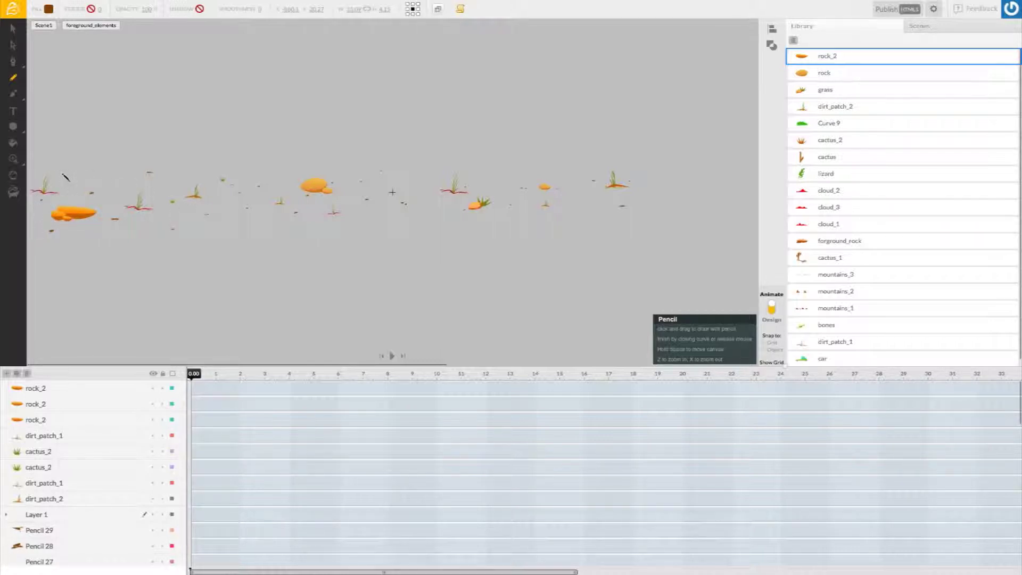
{"action": "left_click_drag", "start_coordinate": [103, 174], "coordinate": [108, 175]}
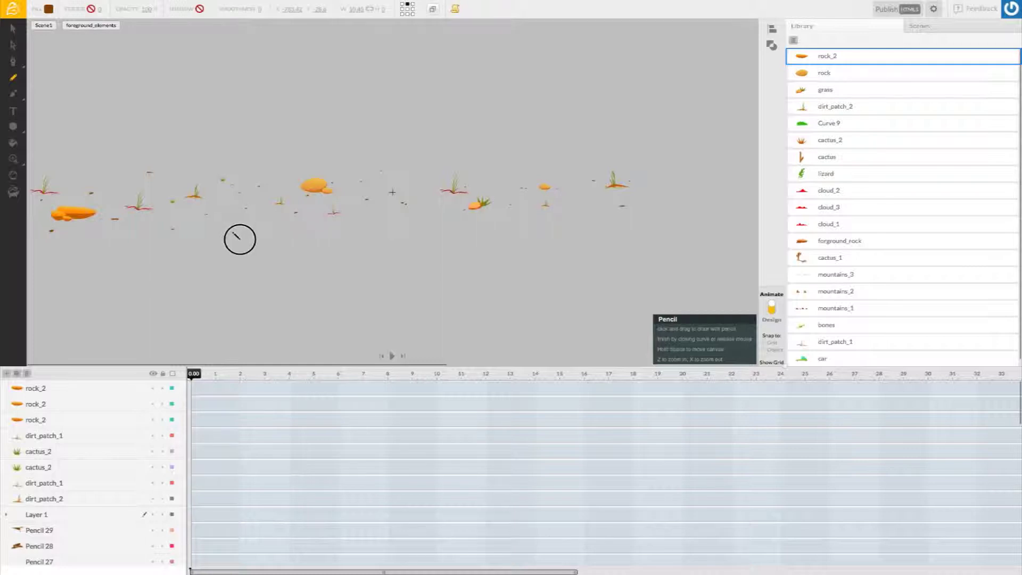
{"action": "left_click_drag", "start_coordinate": [237, 240], "coordinate": [243, 240]}
{"action": "left_click_drag", "start_coordinate": [136, 237], "coordinate": [138, 240]}
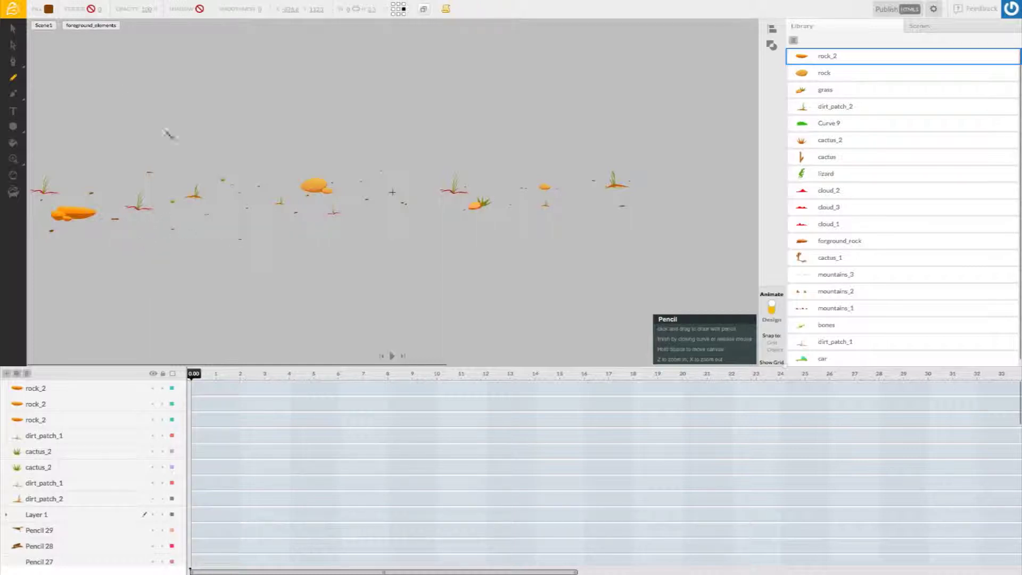
Return to Scene1 and convert the foreground_elements group to a library symbol
{"action": "left_click", "coordinate": [44, 26]}
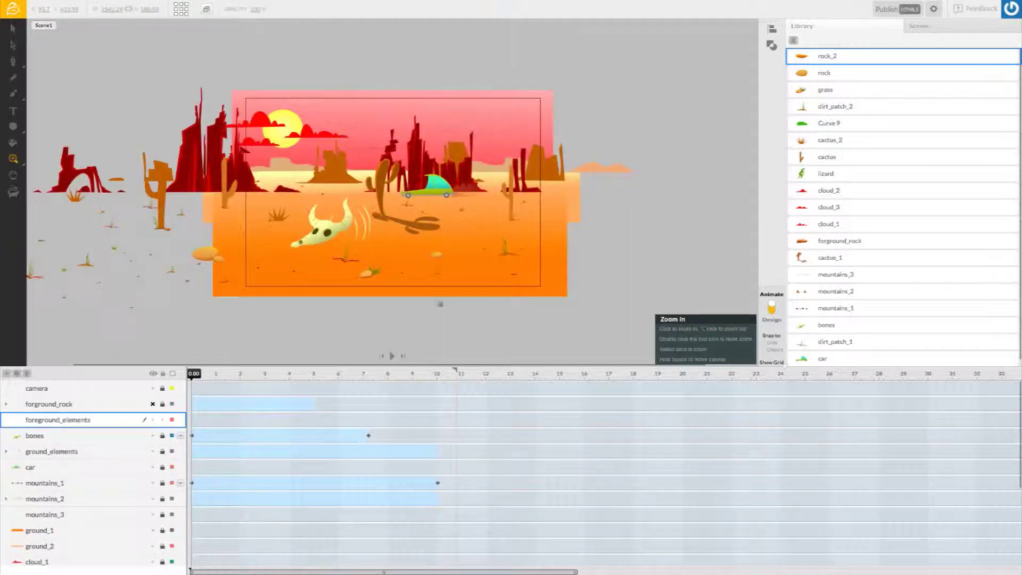
{"action": "key", "text": "v"}
{"action": "left_click", "coordinate": [172, 281]}
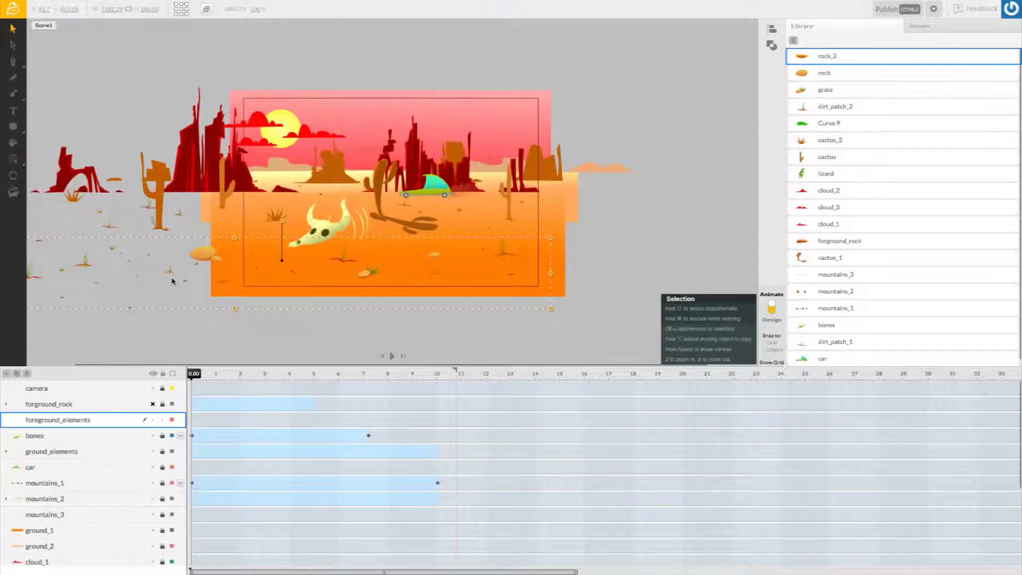
{"action": "scroll", "coordinate": [294, 319], "scroll_direction": "left", "scroll_amount": 1}
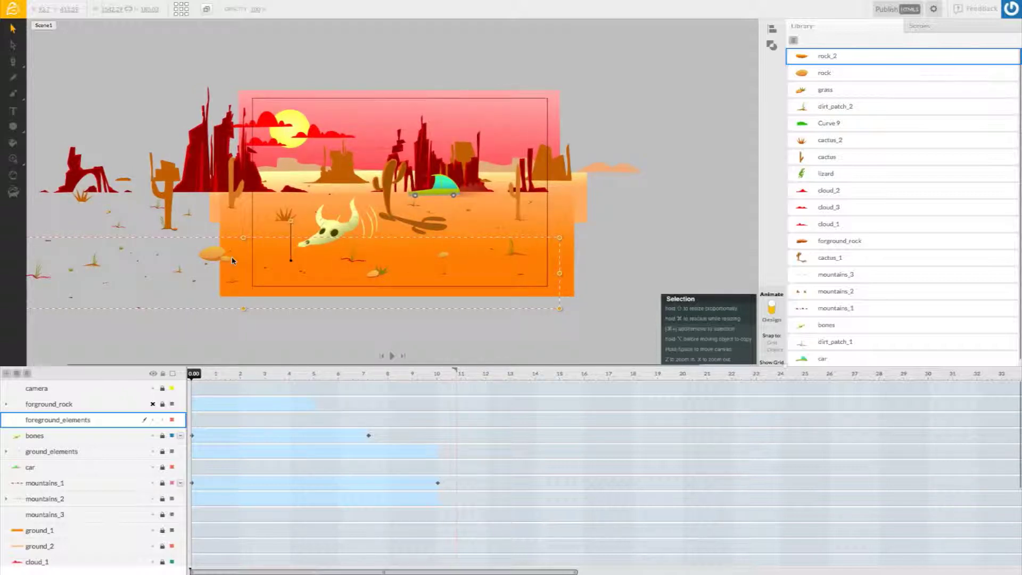
{"action": "scroll", "coordinate": [232, 261], "scroll_direction": "left", "scroll_amount": 2}
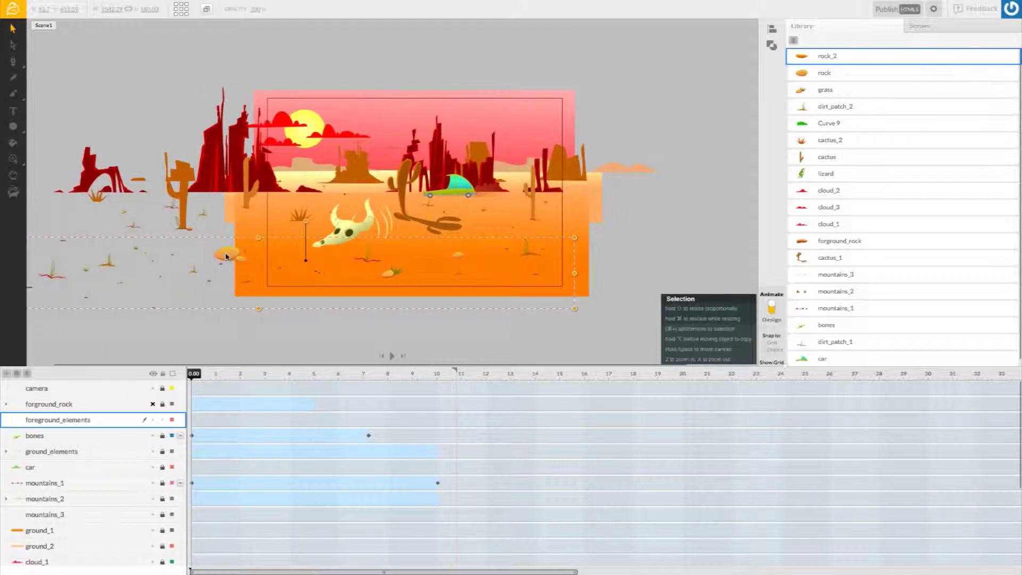
{"action": "scroll", "coordinate": [225, 256], "scroll_direction": "left", "scroll_amount": 3}
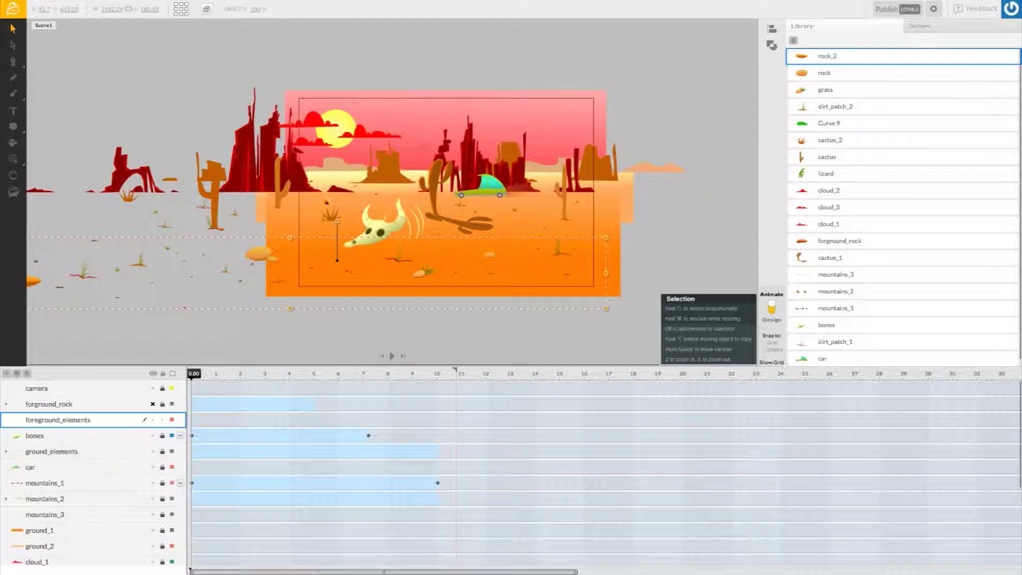
{"action": "left_click", "coordinate": [207, 9]}
{"action": "left_click", "coordinate": [207, 9]}
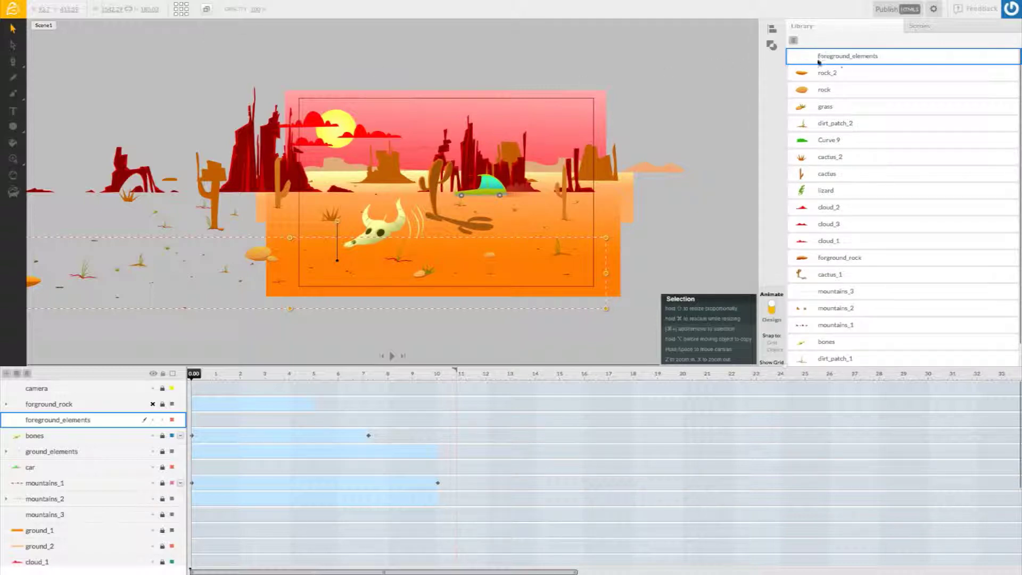
Inside foreground_elements, add a foreground_elements instance from the library and butt it against the left end of the scenery
{"action": "double_click", "coordinate": [262, 259]}
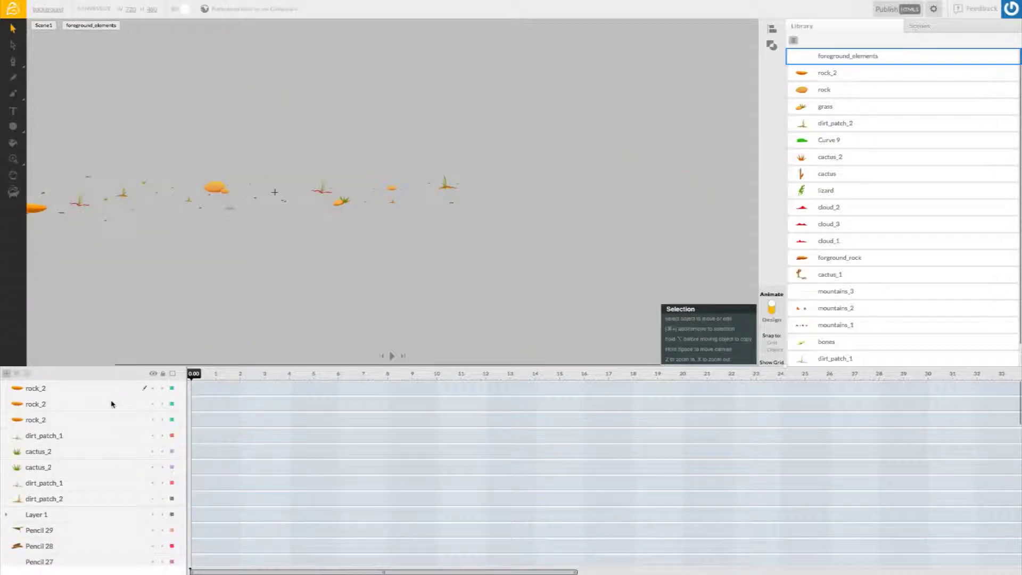
{"action": "left_click", "coordinate": [13, 159]}
{"action": "left_click", "coordinate": [34, 159]}
{"action": "left_click", "coordinate": [129, 204]}
{"action": "left_click", "coordinate": [13, 28]}
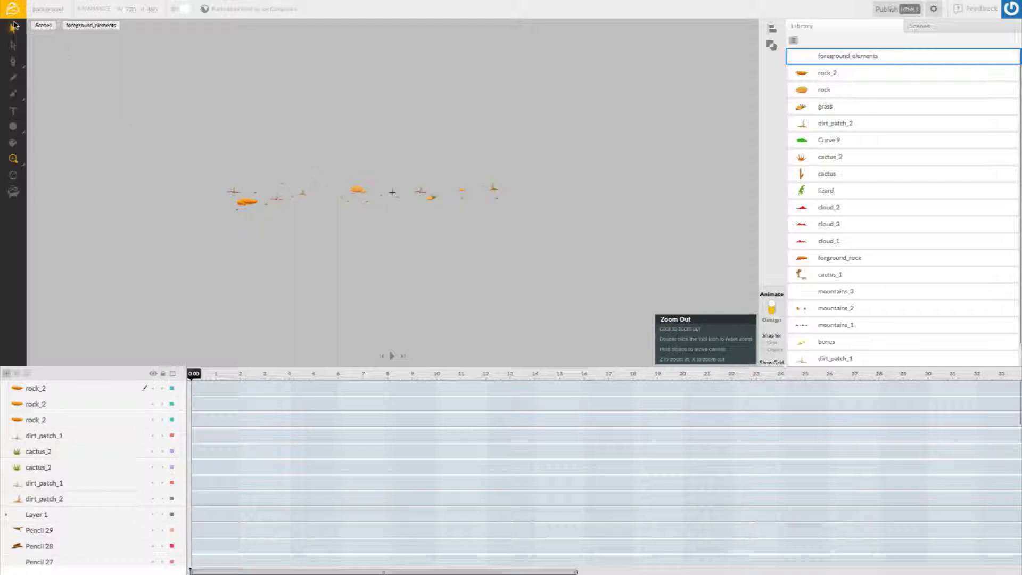
{"action": "left_click", "coordinate": [833, 59]}
{"action": "left_click_drag", "start_coordinate": [832, 59], "coordinate": [103, 192]}
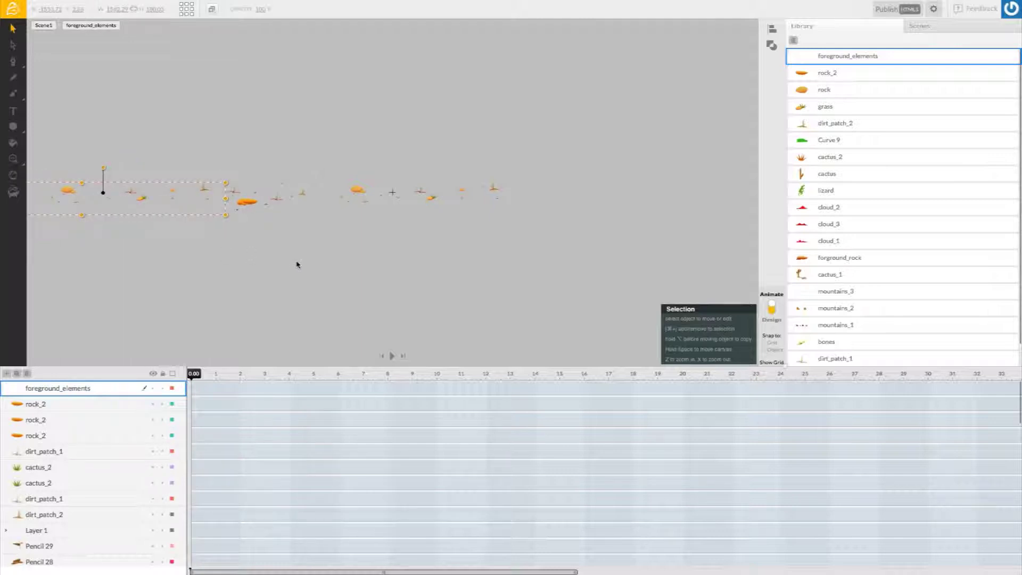
{"action": "left_click", "coordinate": [312, 253]}
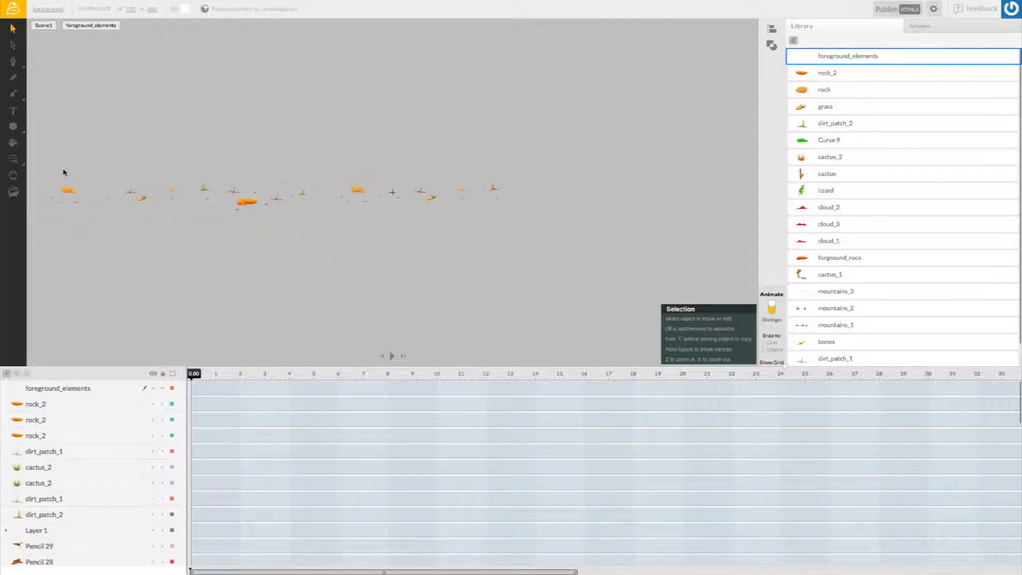
Go back to Scene1 and make the hidden forground_rock layer visible
{"action": "left_click", "coordinate": [14, 159]}
{"action": "left_click", "coordinate": [224, 252]}
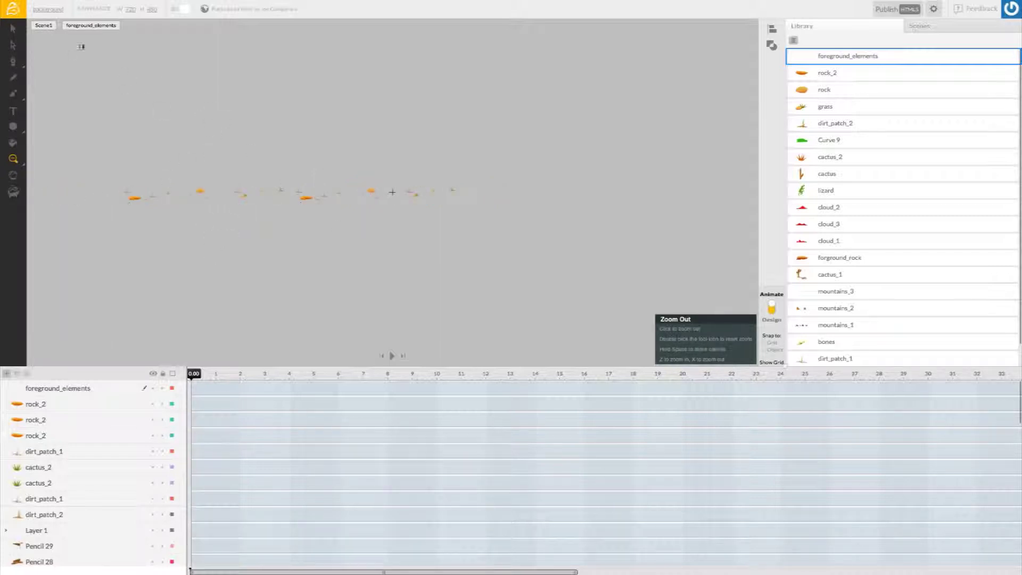
{"action": "left_click", "coordinate": [45, 25]}
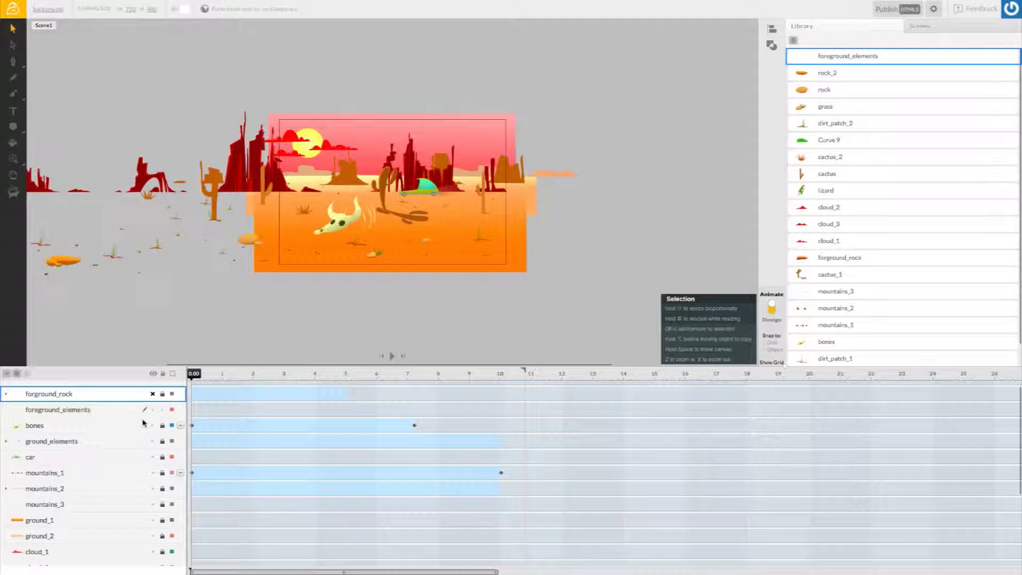
{"action": "scroll", "coordinate": [143, 422], "scroll_direction": "up", "scroll_amount": 1}
{"action": "left_click", "coordinate": [152, 403]}
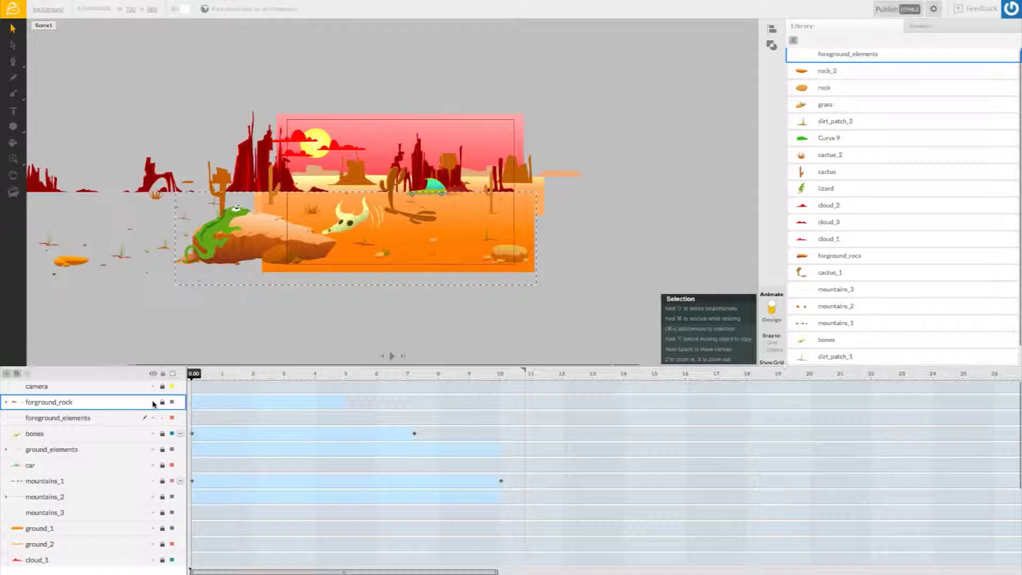
At the 10-second mark, move foreground_elements horizontally to the right so it slides across the scene
{"action": "left_click", "coordinate": [93, 419]}
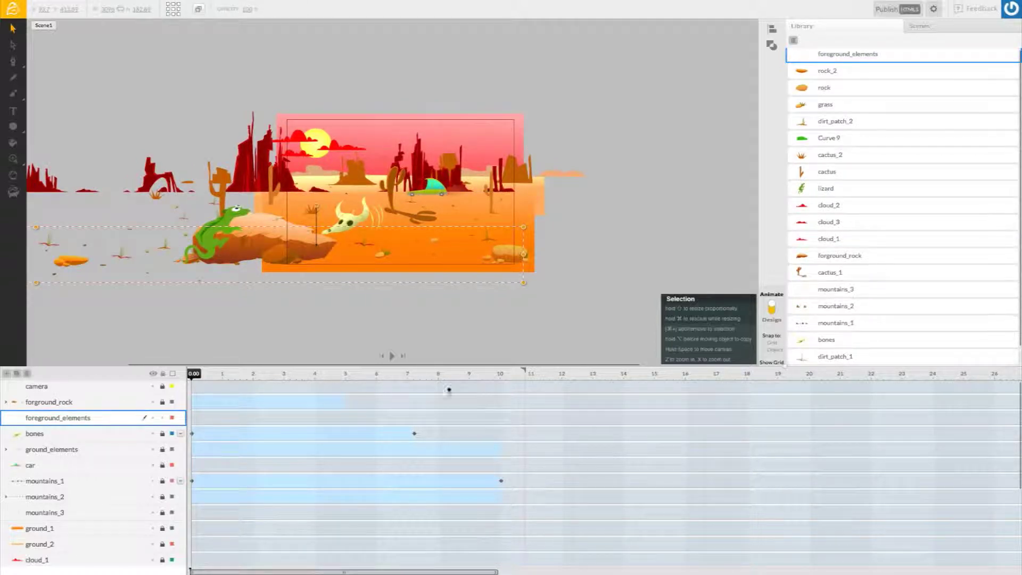
{"action": "left_click_drag", "start_coordinate": [207, 376], "coordinate": [504, 383]}
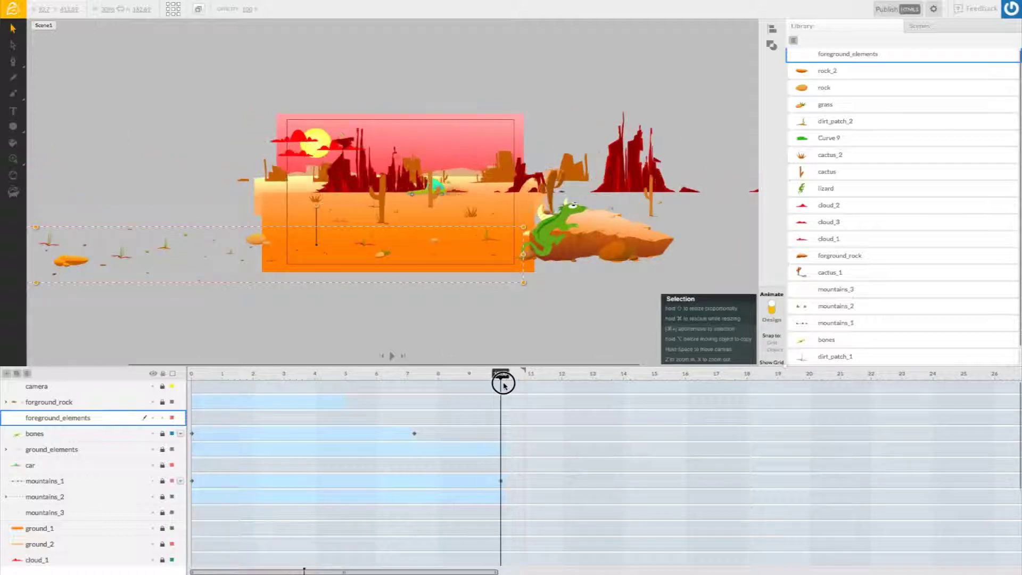
{"action": "left_click_drag", "start_coordinate": [77, 267], "coordinate": [604, 267]}
{"action": "left_click", "coordinate": [273, 242]}
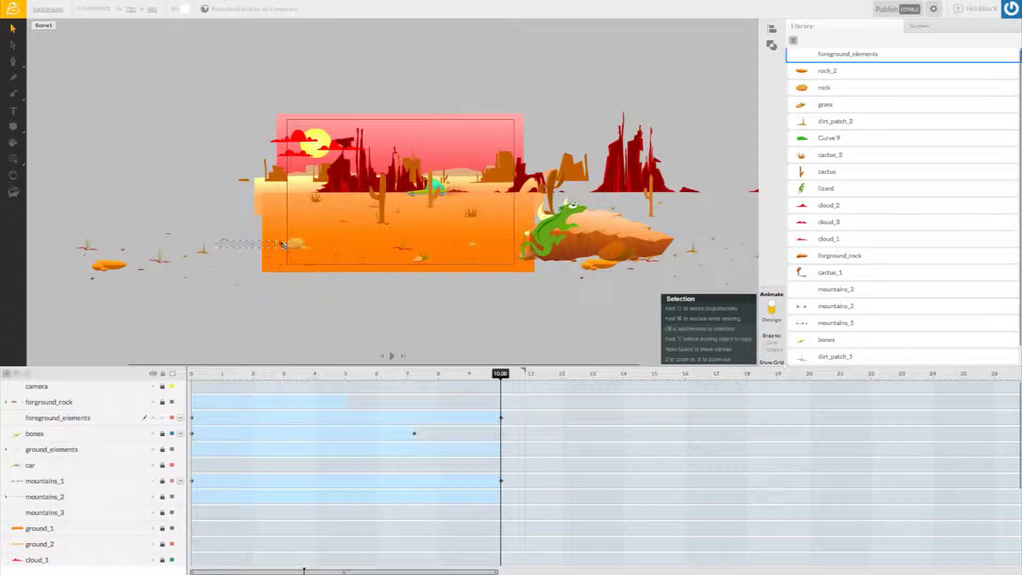
{"action": "left_click", "coordinate": [218, 255]}
{"action": "left_click_drag", "start_coordinate": [183, 258], "coordinate": [247, 257]}
Scrub the timeline between 0 and 10 seconds and play the animation to check the foreground_elements movement
{"action": "left_click", "coordinate": [494, 375]}
{"action": "left_click_drag", "start_coordinate": [421, 385], "coordinate": [310, 385]}
{"action": "left_click_drag", "start_coordinate": [265, 385], "coordinate": [508, 408]}
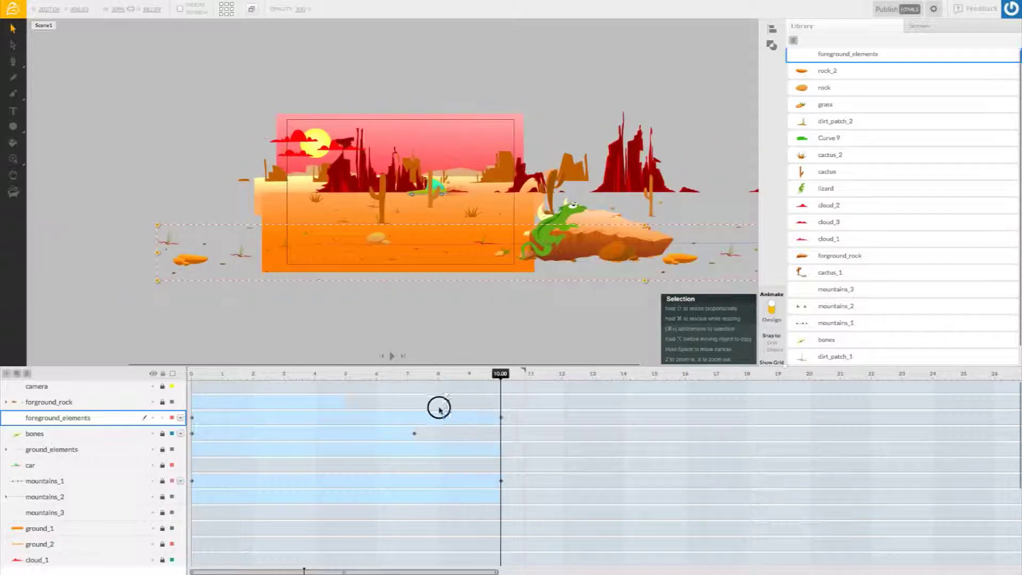
{"action": "left_click", "coordinate": [246, 404]}
{"action": "key", "text": "Home"}
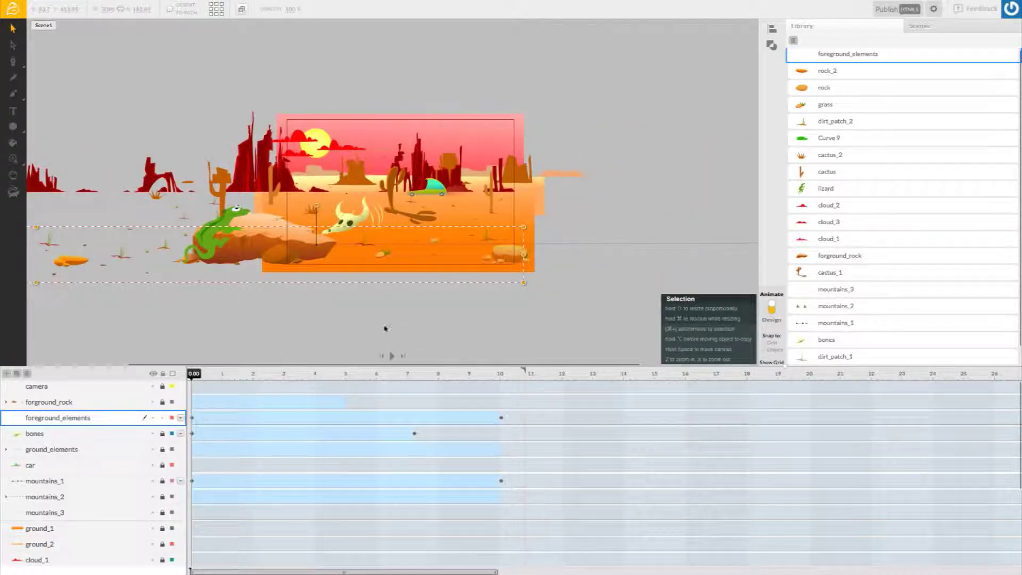
{"action": "left_click", "coordinate": [13, 159]}
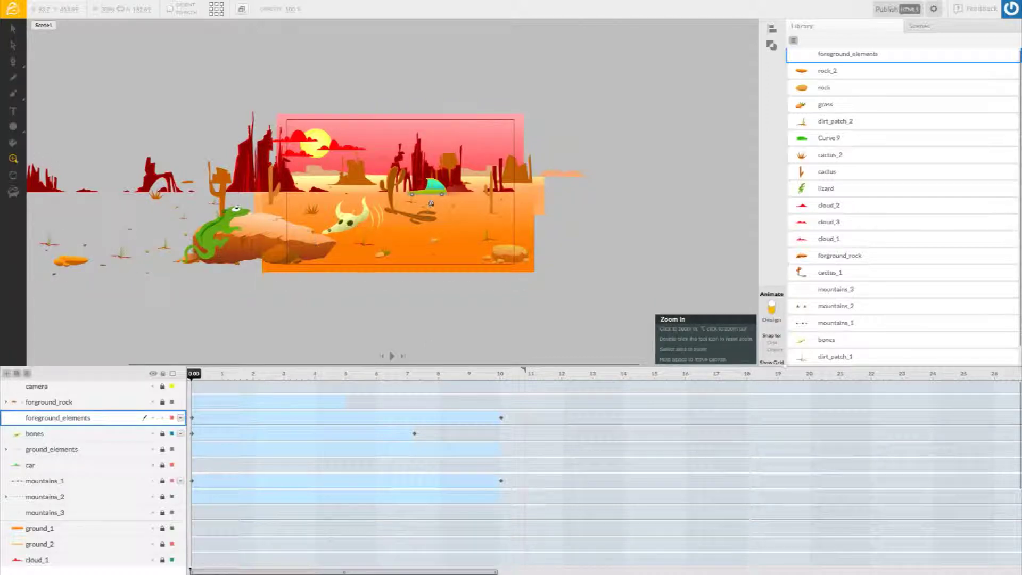
{"action": "left_click", "coordinate": [424, 219]}
{"action": "left_click", "coordinate": [392, 355]}
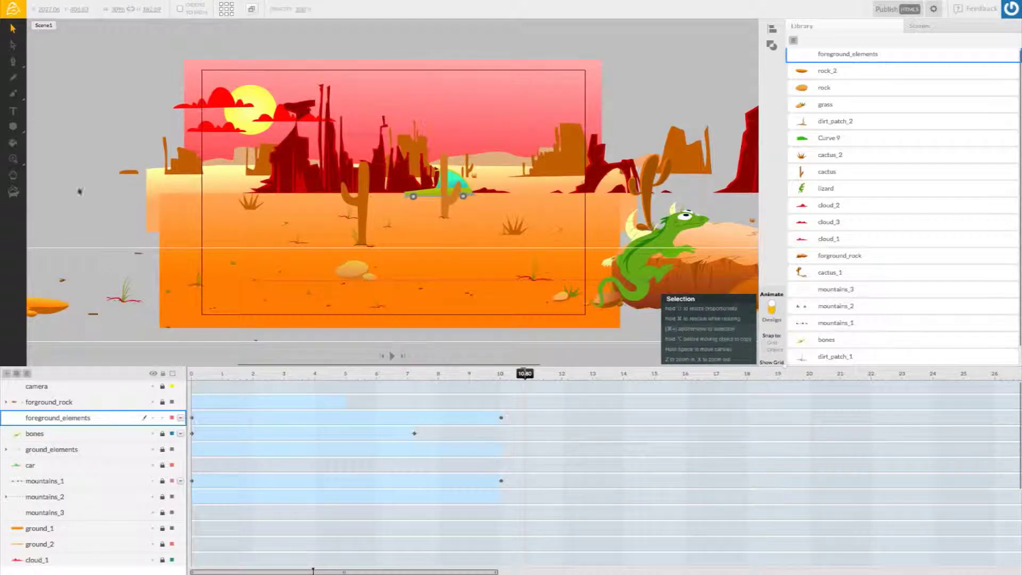
Return the playhead to 0 seconds and lock the foreground_elements layer
{"action": "left_click_drag", "start_coordinate": [525, 378], "coordinate": [141, 394]}
{"action": "left_click_drag", "start_coordinate": [525, 371], "coordinate": [512, 373]}
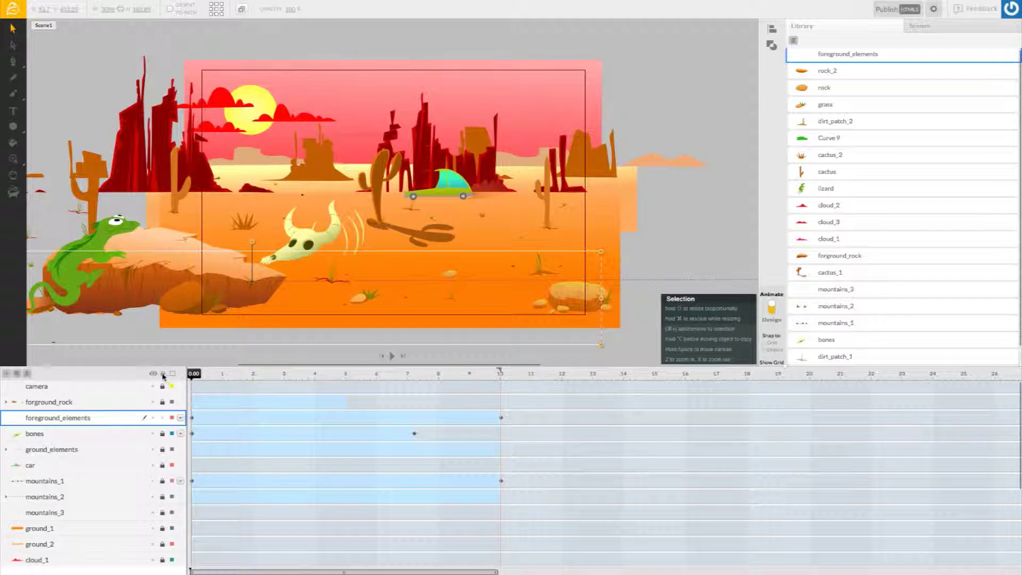
{"action": "scroll", "coordinate": [124, 462], "scroll_direction": "down", "scroll_amount": 2}
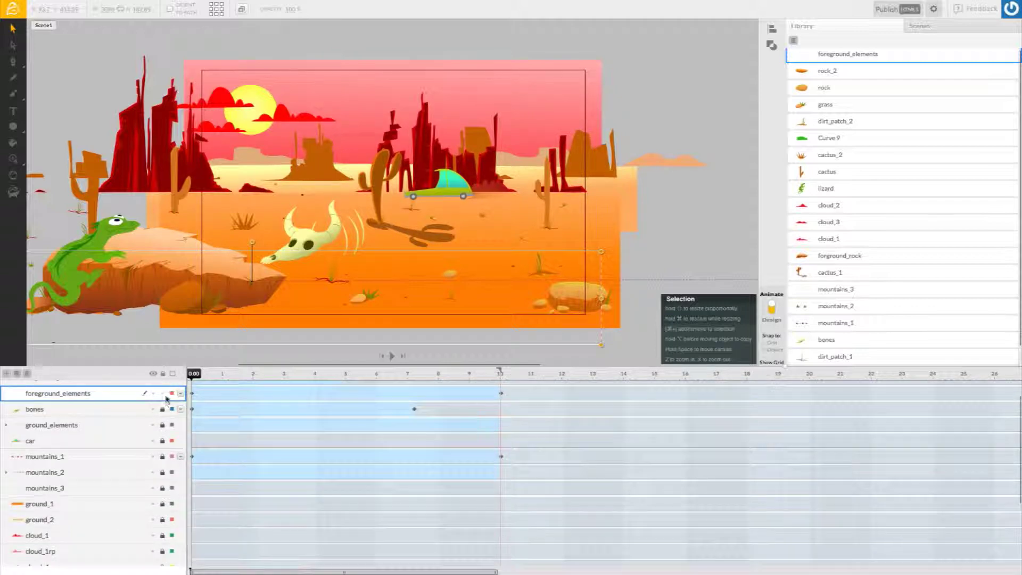
{"action": "left_click", "coordinate": [162, 393]}
{"action": "scroll", "coordinate": [137, 442], "scroll_direction": "up", "scroll_amount": 2}
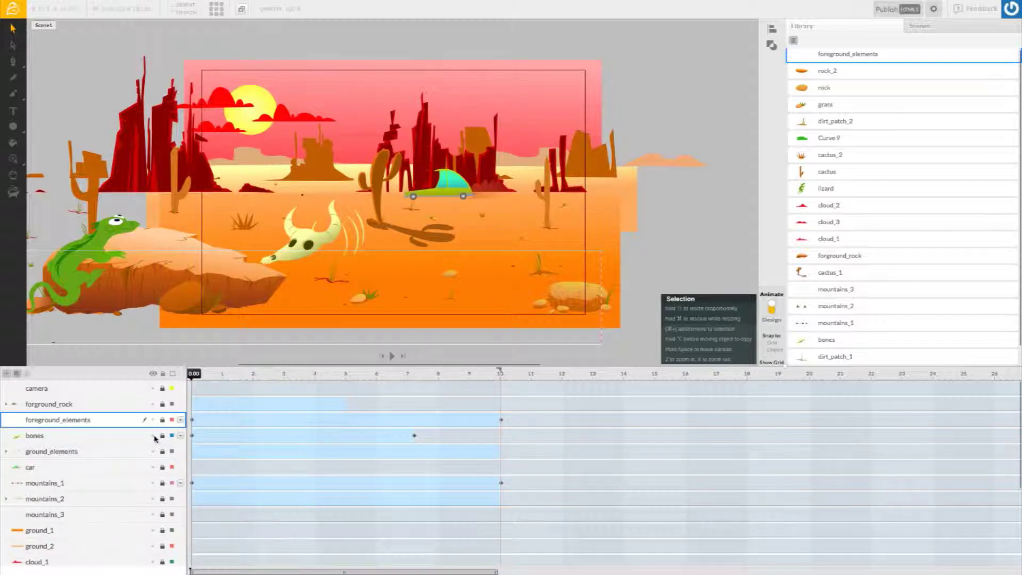
Hide all layers of the desert scene at once
{"action": "left_click", "coordinate": [154, 374]}
{"action": "left_click", "coordinate": [153, 375]}
{"action": "left_click", "coordinate": [154, 374]}
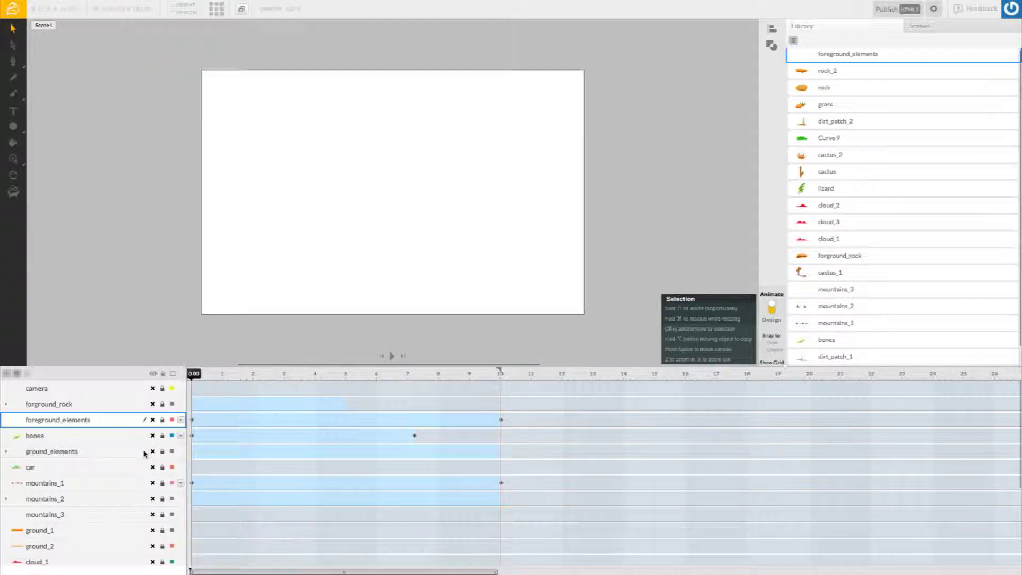
Make the sky, sun, cloud_2, cloud_3, cloud_4, cloud_1rp and cloud_1 layers visible one after another
{"action": "scroll", "coordinate": [144, 453], "scroll_direction": "down", "scroll_amount": 8}
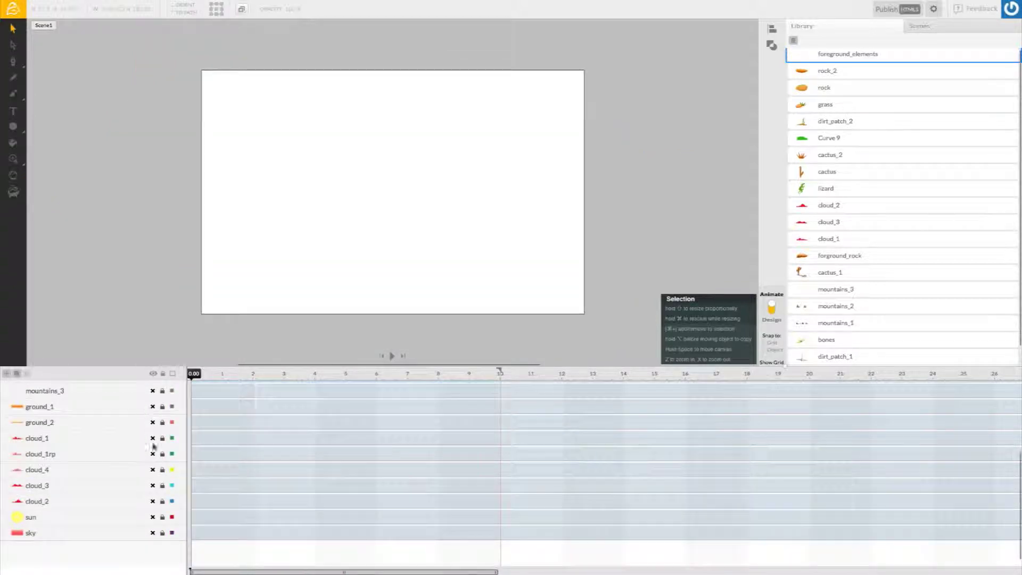
{"action": "left_click", "coordinate": [153, 532]}
{"action": "left_click", "coordinate": [153, 517]}
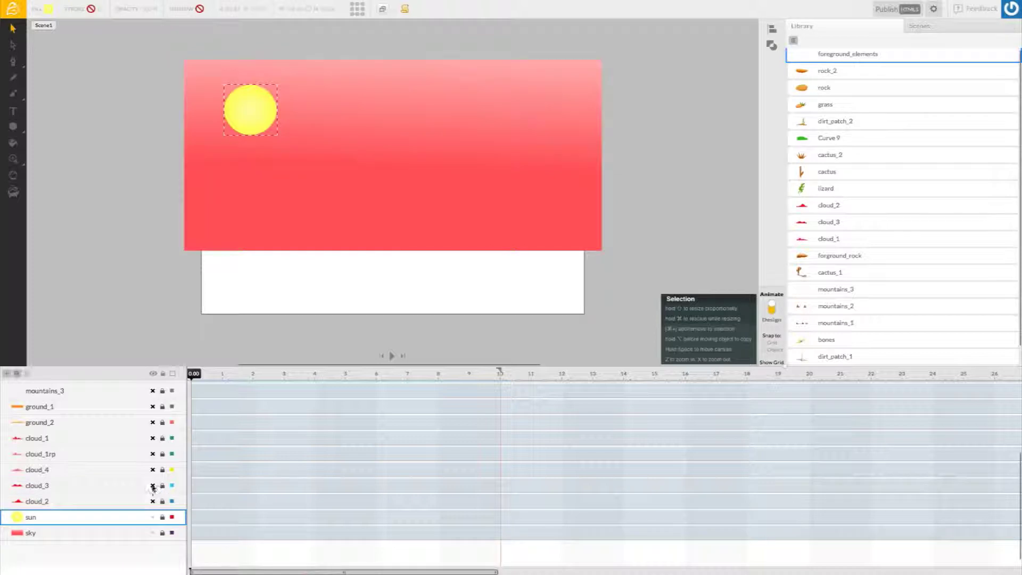
{"action": "left_click", "coordinate": [152, 501]}
{"action": "left_click", "coordinate": [153, 485]}
{"action": "left_click", "coordinate": [153, 470]}
{"action": "left_click", "coordinate": [153, 454]}
{"action": "left_click", "coordinate": [153, 438]}
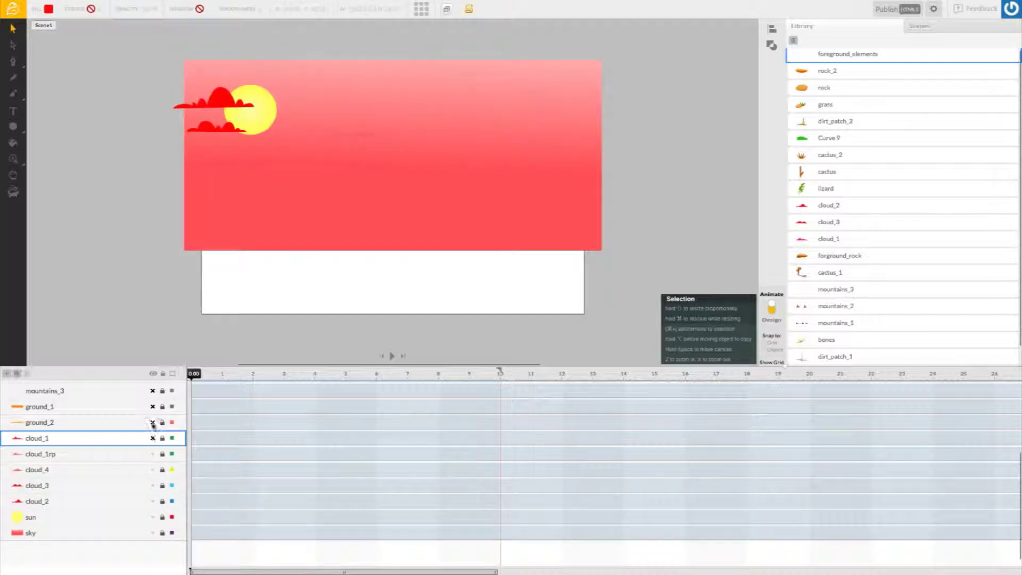
Make the ground_2, ground_1, mountains_3 and mountains_2 layers visible one after another
{"action": "left_click", "coordinate": [153, 422]}
{"action": "left_click", "coordinate": [152, 406]}
{"action": "left_click", "coordinate": [153, 391]}
{"action": "scroll", "coordinate": [144, 453], "scroll_direction": "up", "scroll_amount": 7}
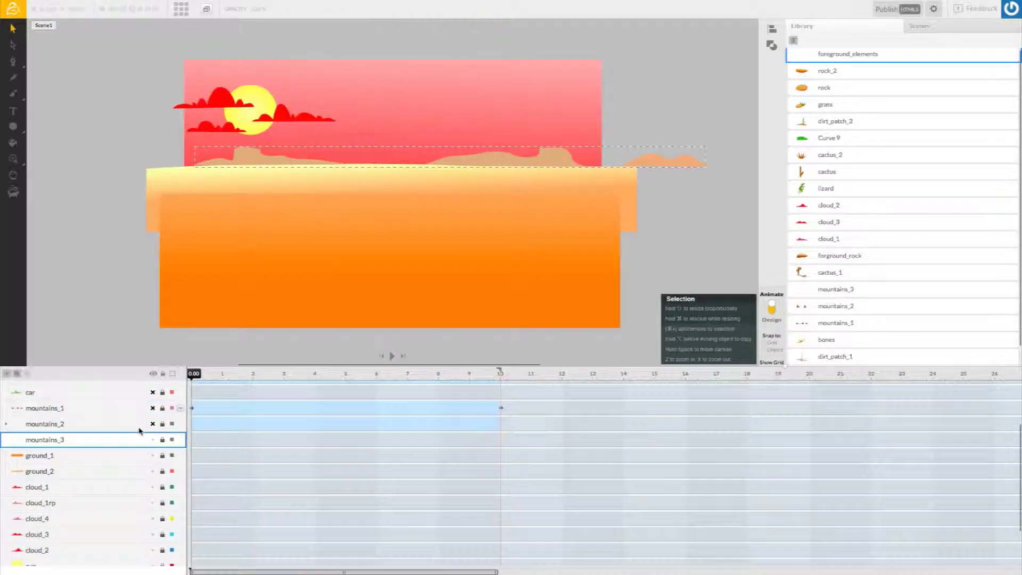
{"action": "left_click", "coordinate": [153, 472]}
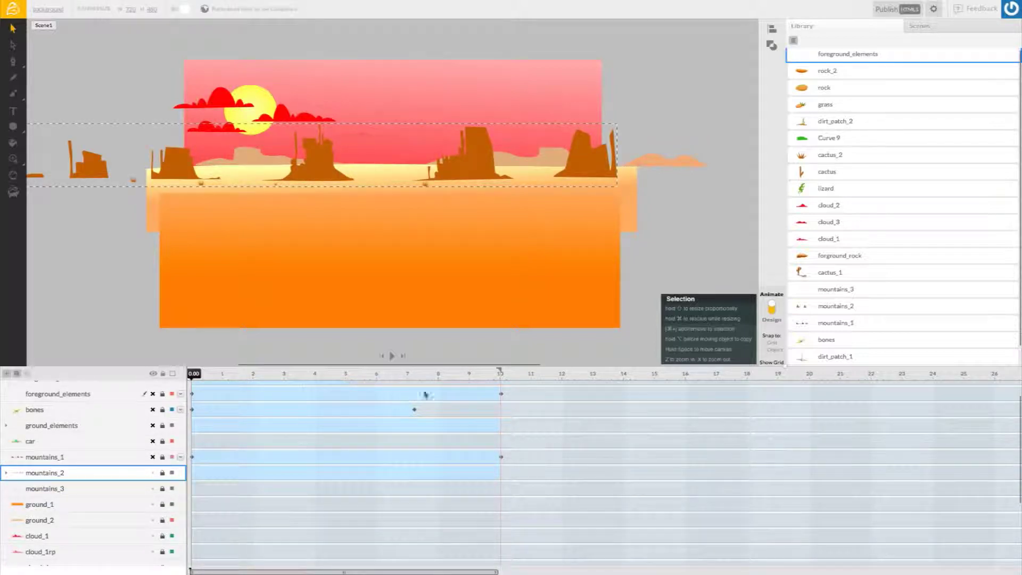
{"action": "scroll", "coordinate": [134, 498], "scroll_direction": "up", "scroll_amount": 2}
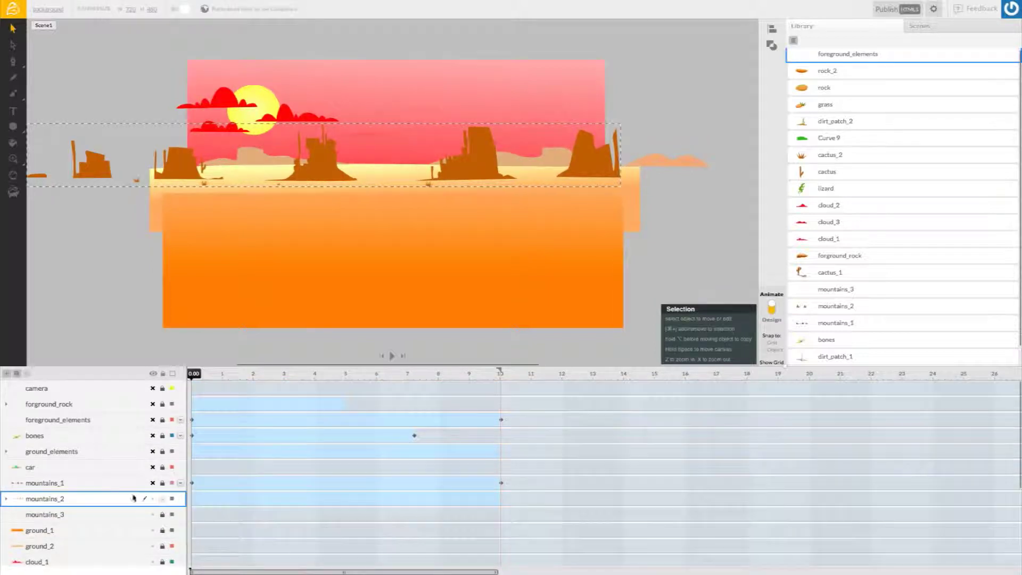
Inside mountains_2, extend the cactus layer's animation to end at 18 seconds and play it back
{"action": "left_click", "coordinate": [6, 499]}
{"action": "scroll", "coordinate": [98, 519], "scroll_direction": "down", "scroll_amount": 5}
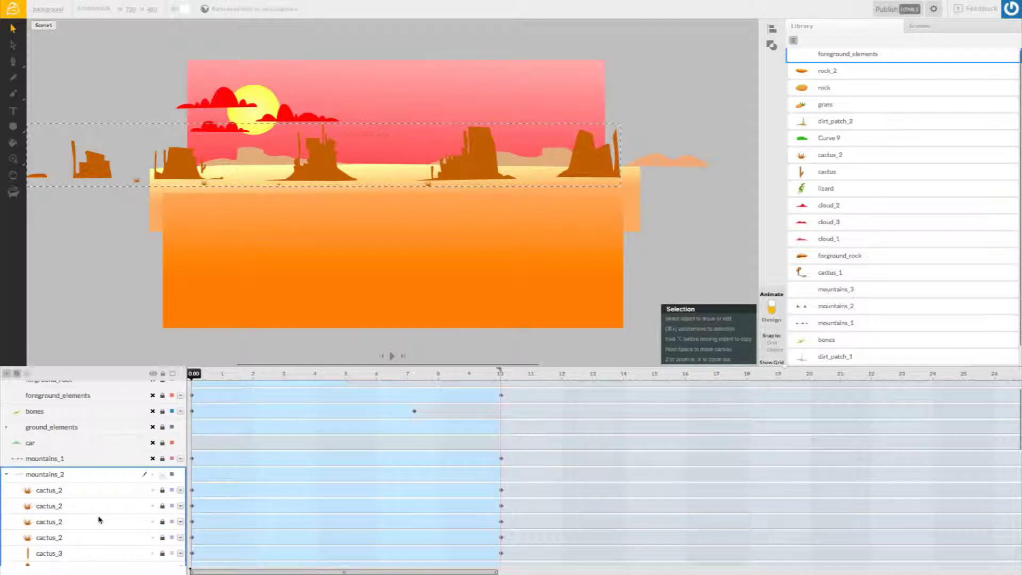
{"action": "scroll", "coordinate": [99, 519], "scroll_direction": "down", "scroll_amount": 1}
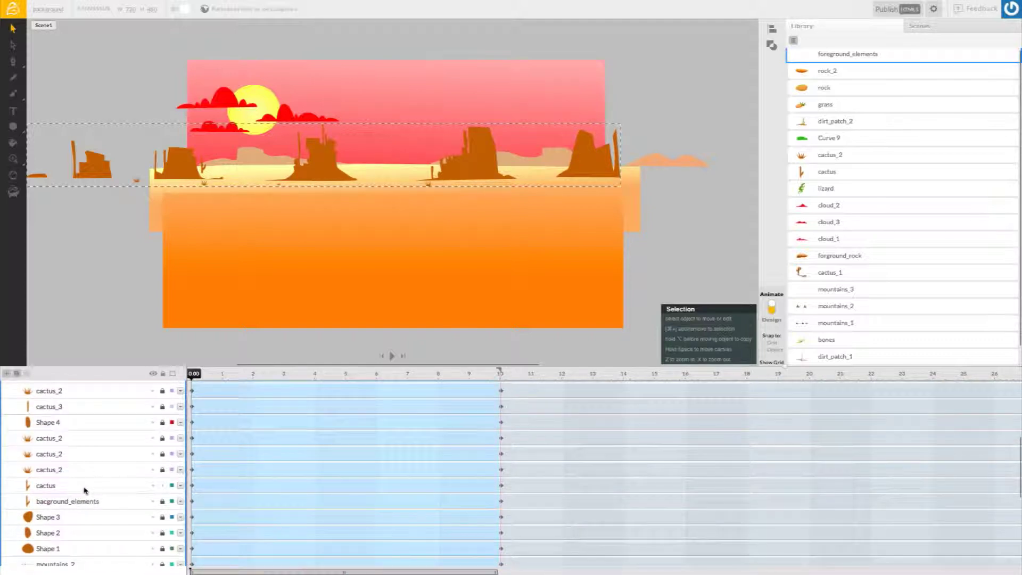
{"action": "left_click", "coordinate": [84, 490]}
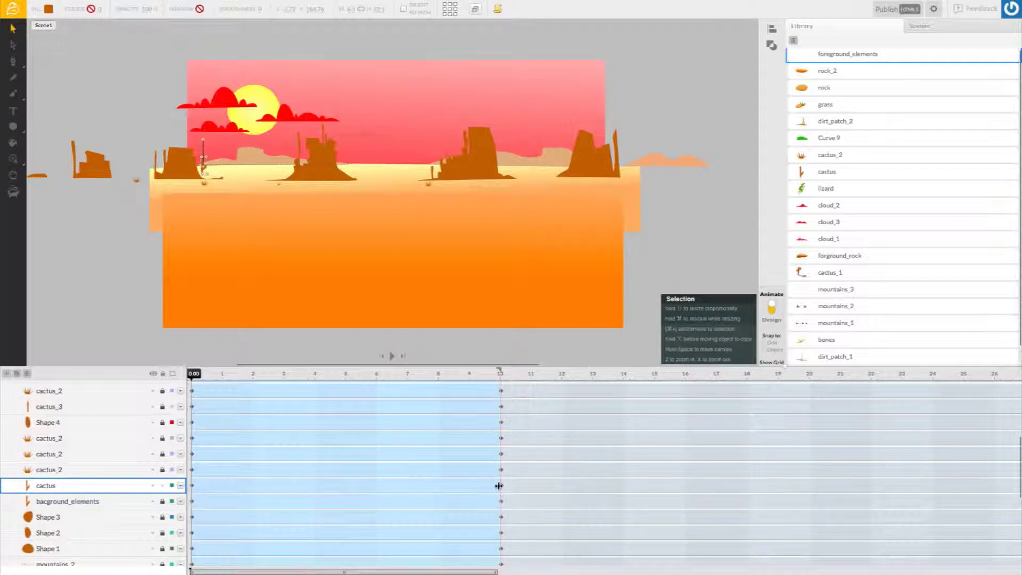
{"action": "left_click_drag", "start_coordinate": [501, 486], "coordinate": [556, 485]}
{"action": "left_click_drag", "start_coordinate": [635, 484], "coordinate": [747, 486]}
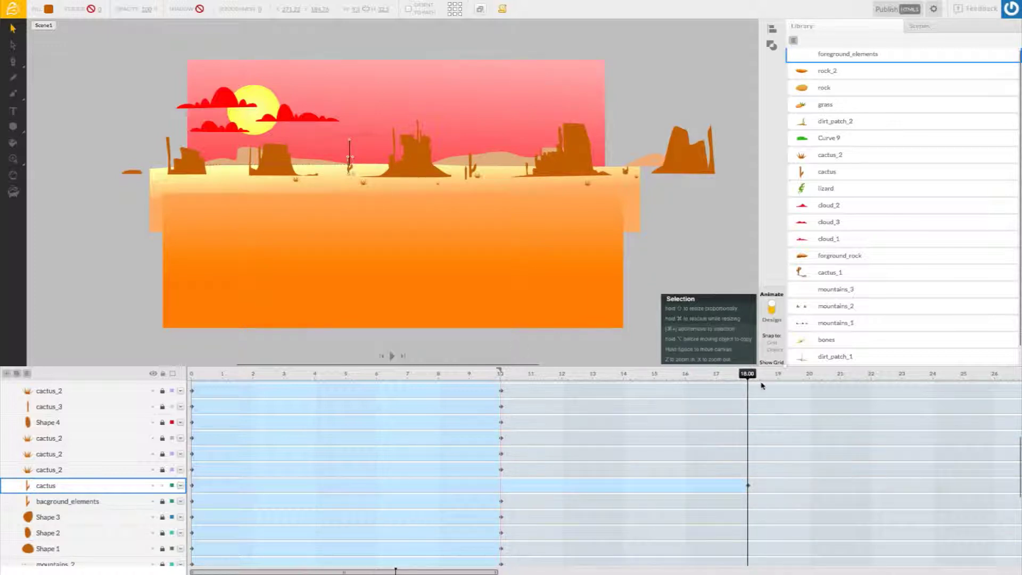
{"action": "left_click_drag", "start_coordinate": [754, 379], "coordinate": [566, 428]}
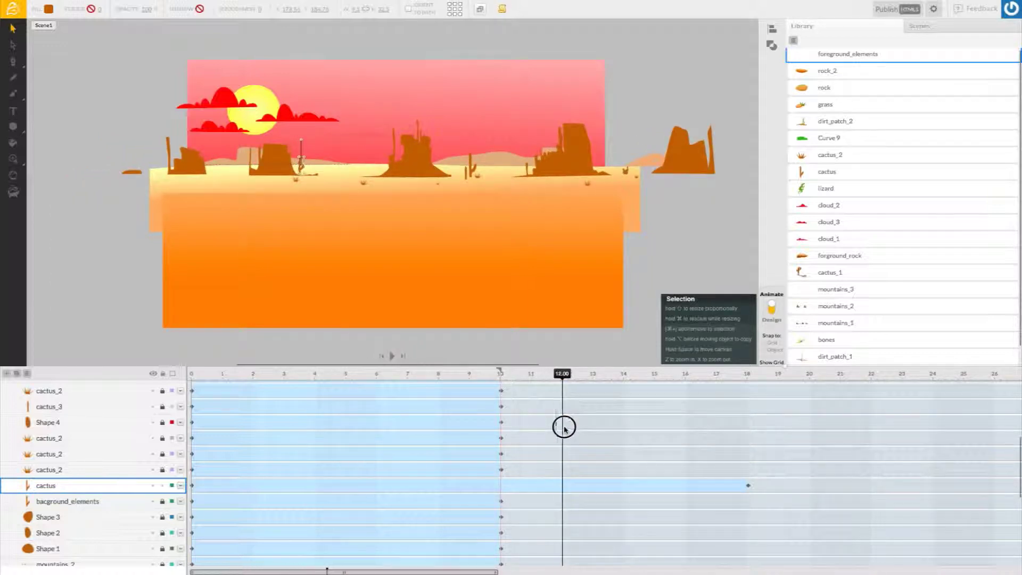
{"action": "left_click", "coordinate": [391, 356]}
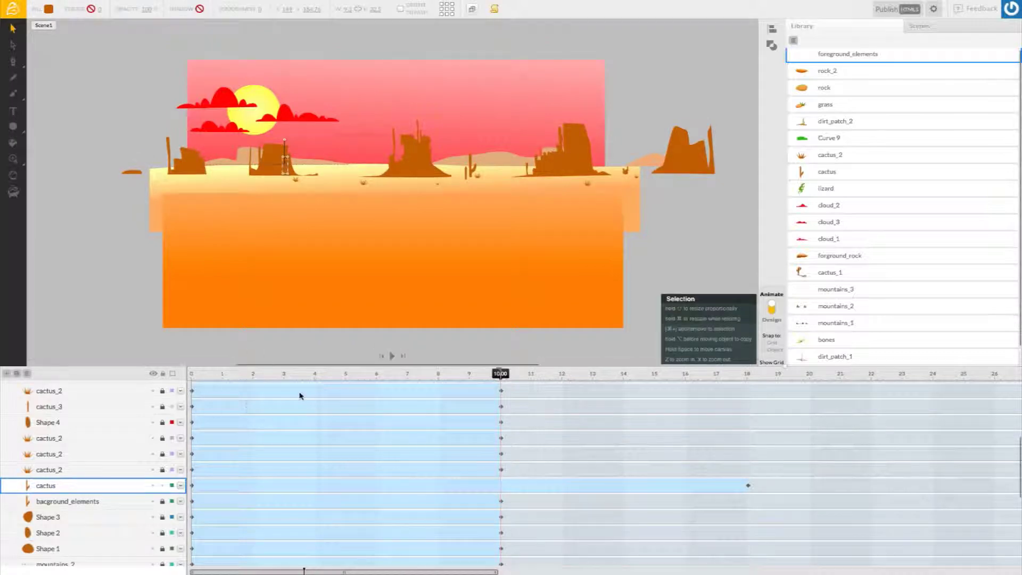
Collapse mountains_2 and make all layers of the scene visible again
{"action": "scroll", "coordinate": [99, 416], "scroll_direction": "up", "scroll_amount": 5}
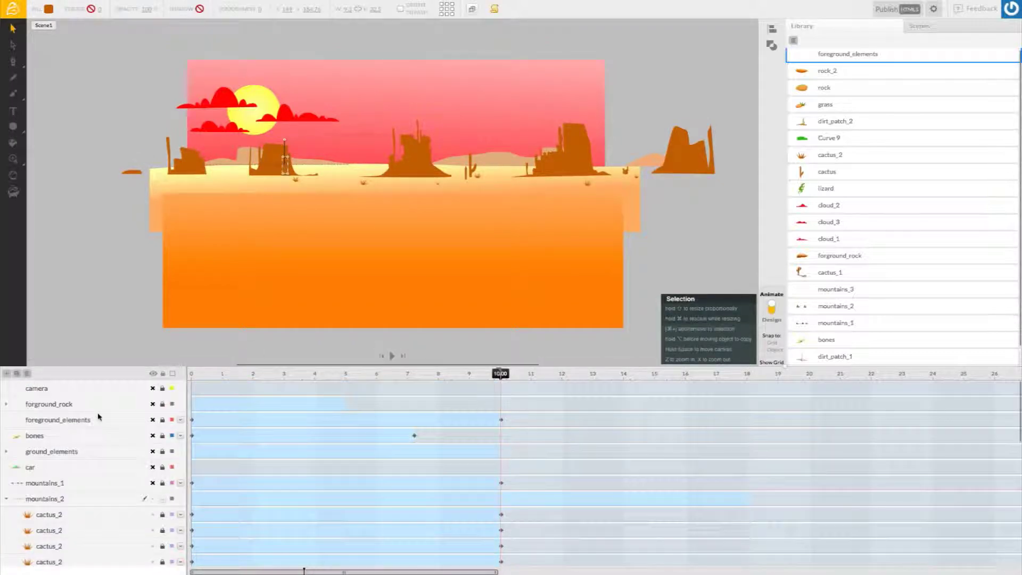
{"action": "left_click", "coordinate": [8, 500]}
{"action": "left_click", "coordinate": [71, 485]}
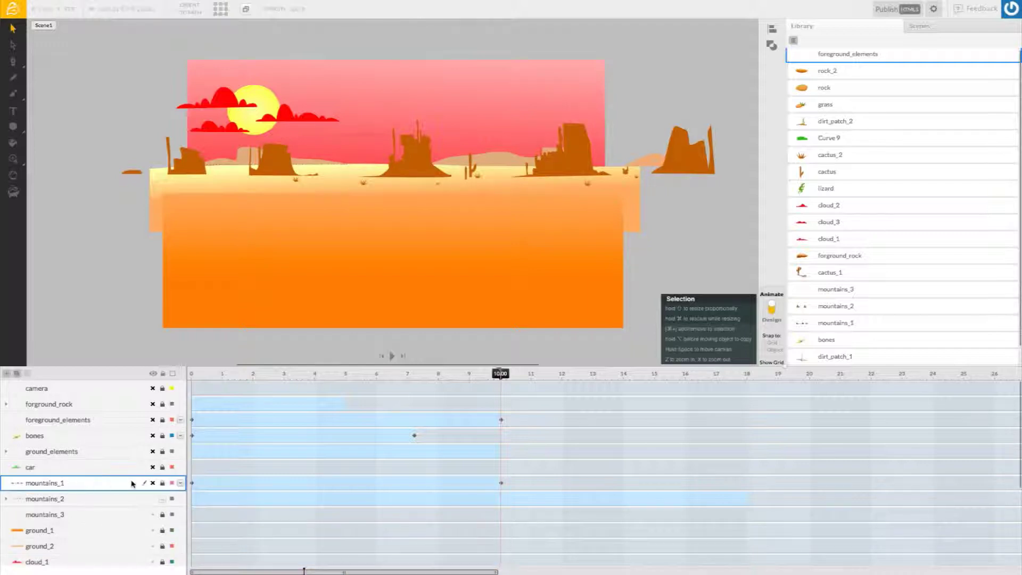
{"action": "left_click", "coordinate": [157, 375]}
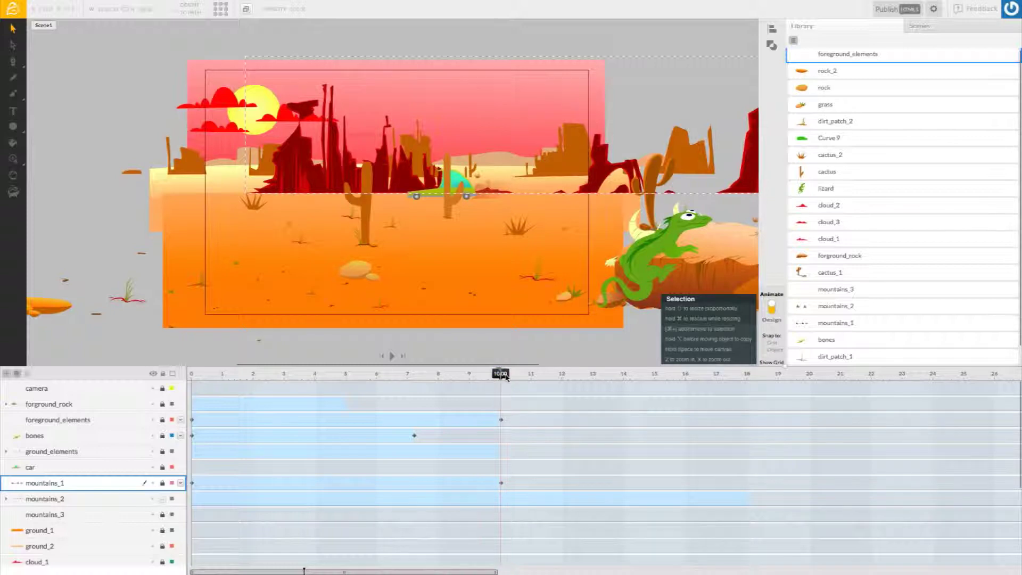
Scrub back to 0 seconds and briefly hide mountains_1 to identify its scenery
{"action": "left_click_drag", "start_coordinate": [499, 378], "coordinate": [389, 378]}
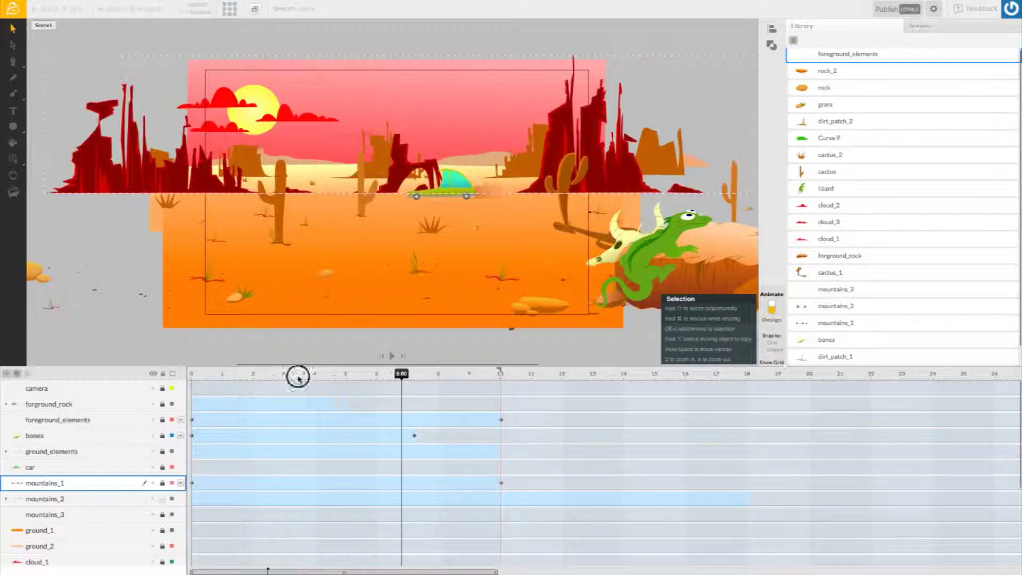
{"action": "left_click_drag", "start_coordinate": [214, 380], "coordinate": [83, 378]}
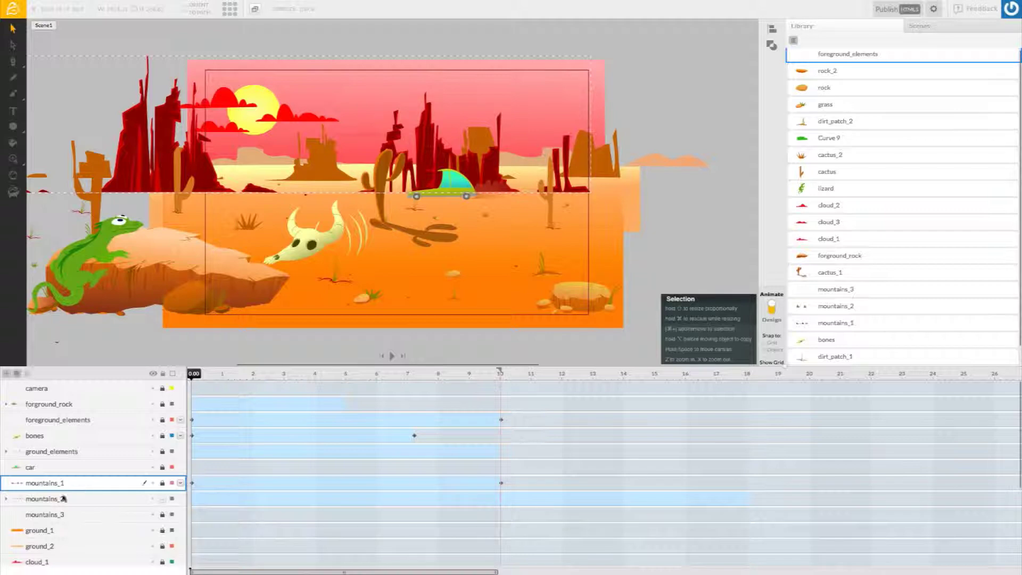
{"action": "left_click", "coordinate": [154, 486]}
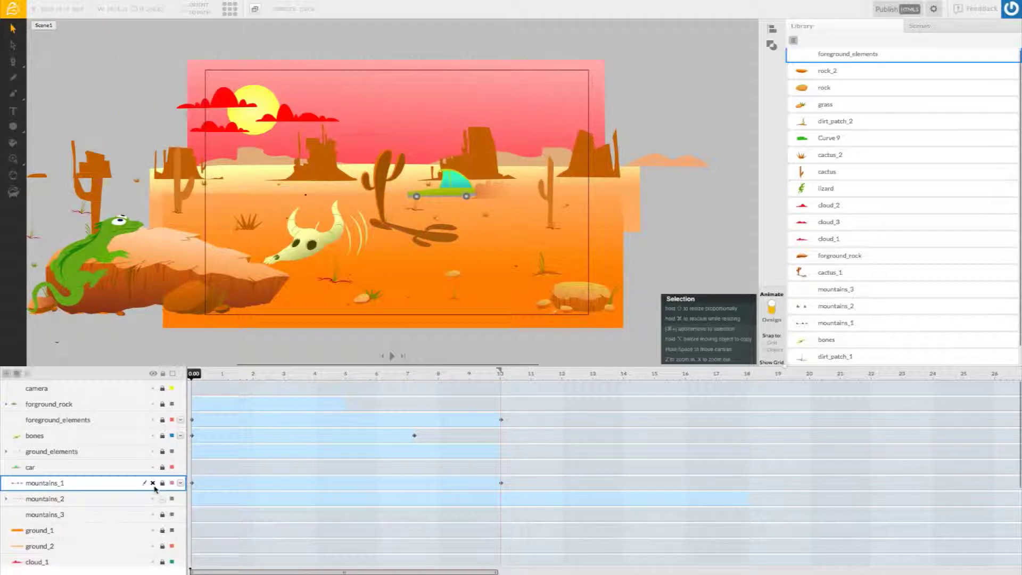
{"action": "left_click", "coordinate": [154, 485]}
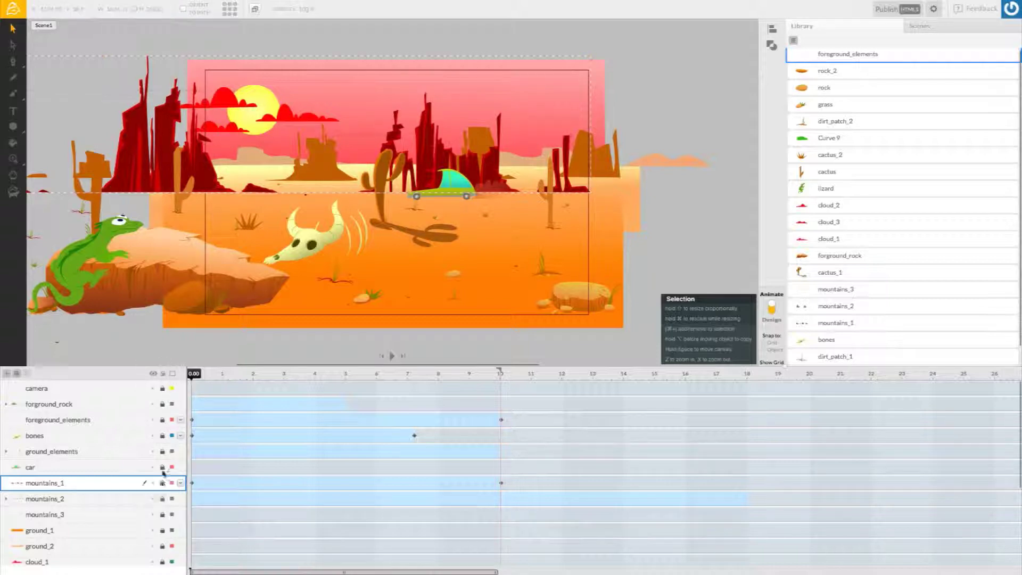
Unlock mountains_1, stretch its animation to end at 24 seconds and scrub through the slower movement
{"action": "left_click", "coordinate": [163, 484]}
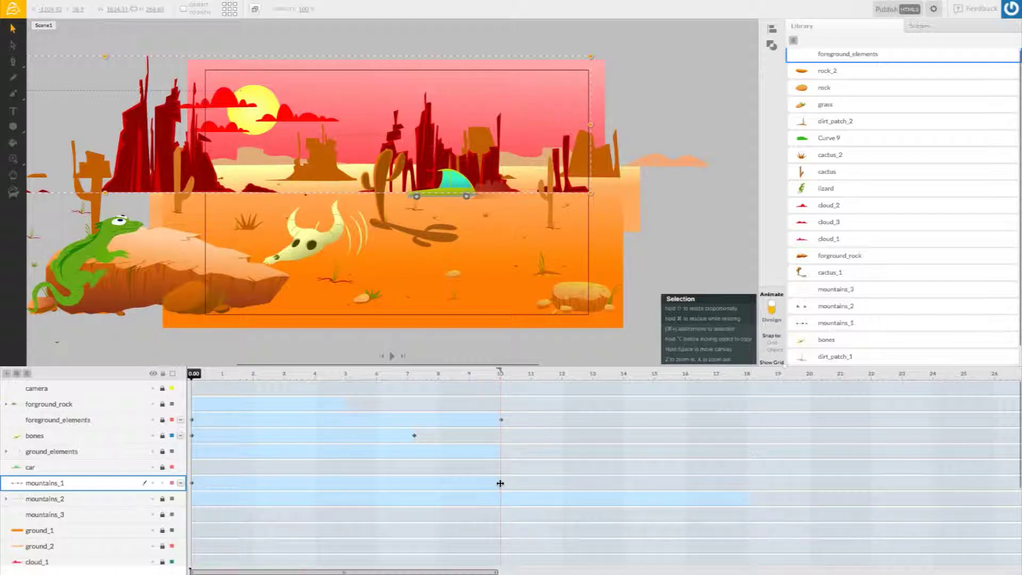
{"action": "left_click_drag", "start_coordinate": [500, 483], "coordinate": [935, 483]}
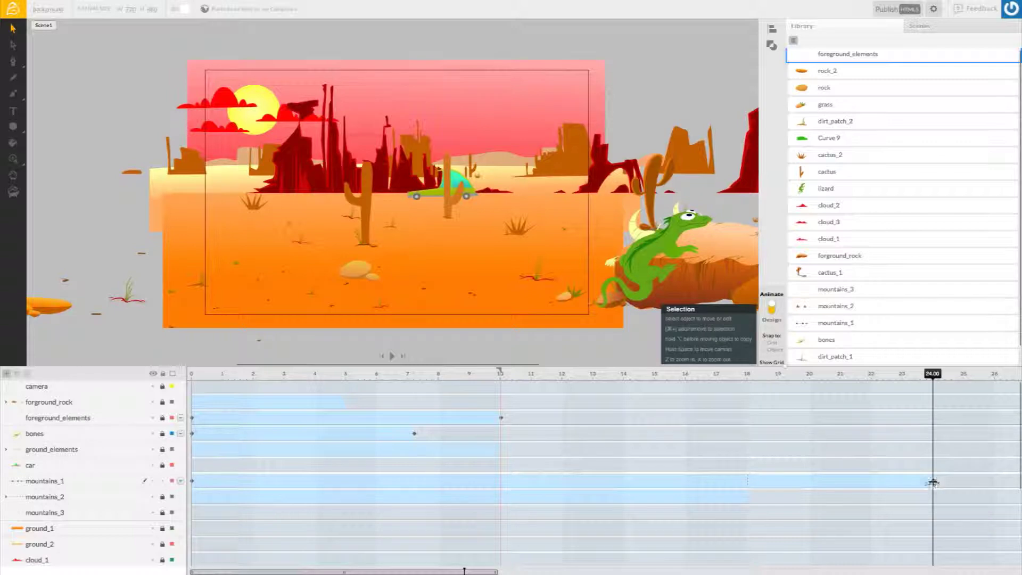
{"action": "left_click", "coordinate": [716, 396]}
{"action": "left_click_drag", "start_coordinate": [612, 406], "coordinate": [174, 445]}
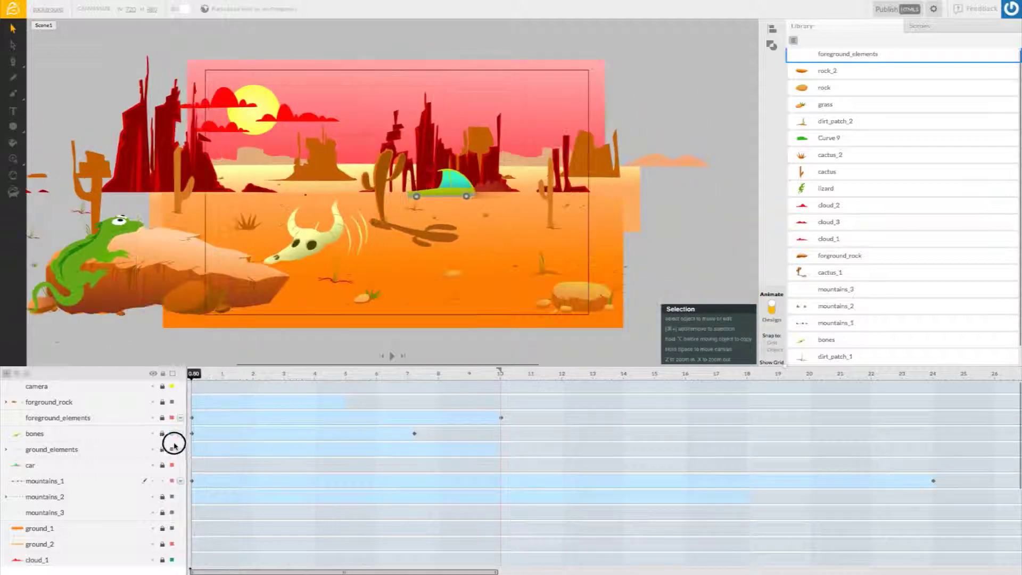
Move the mountains_1 end keyframe to 26 seconds, play the animation and return to 0 seconds
{"action": "left_click_drag", "start_coordinate": [937, 483], "coordinate": [995, 484]}
{"action": "left_click_drag", "start_coordinate": [994, 483], "coordinate": [995, 481]}
{"action": "left_click", "coordinate": [993, 377]}
{"action": "left_click_drag", "start_coordinate": [958, 374], "coordinate": [110, 426]}
{"action": "left_click", "coordinate": [392, 356]}
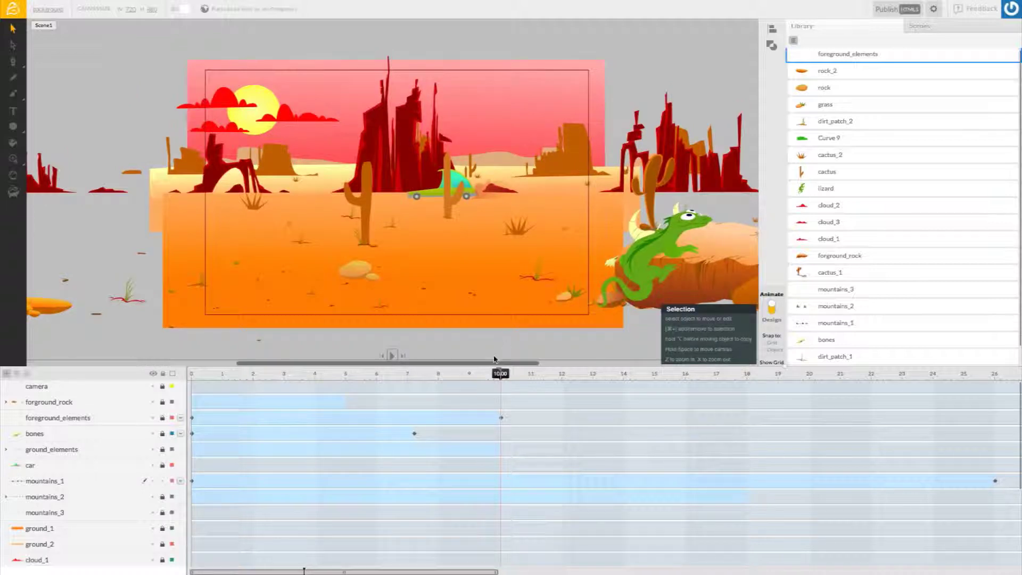
{"action": "left_click_drag", "start_coordinate": [498, 374], "coordinate": [127, 413]}
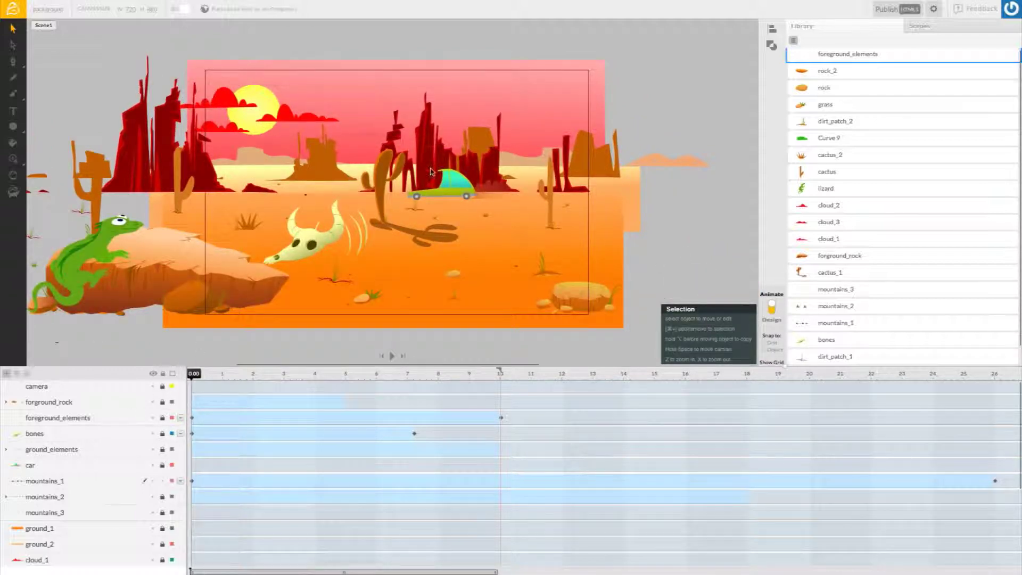
Shift mountains_1 to the right at 0 seconds and play the scene to check its movement
{"action": "left_click_drag", "start_coordinate": [436, 161], "coordinate": [529, 161]}
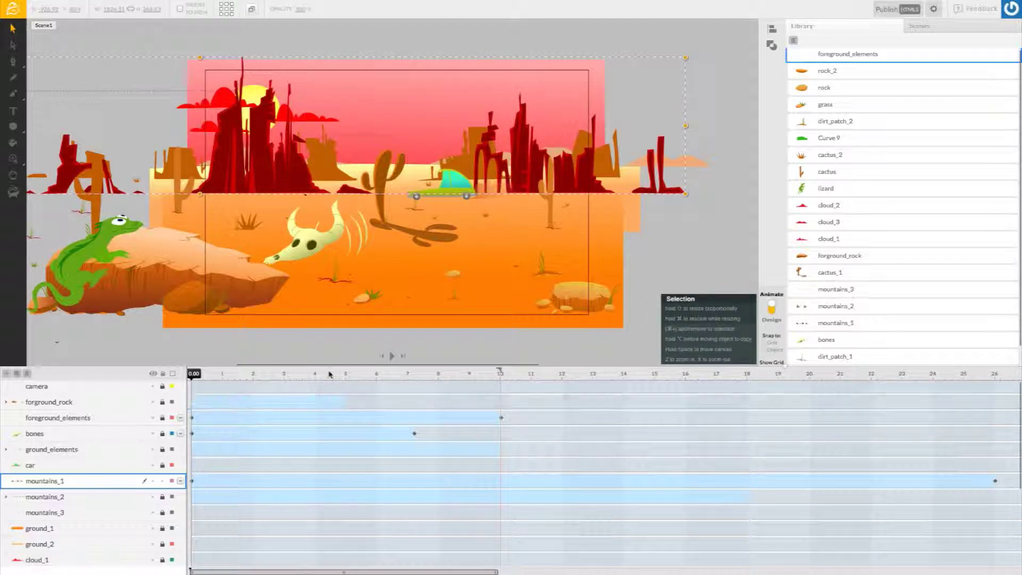
{"action": "left_click", "coordinate": [391, 356]}
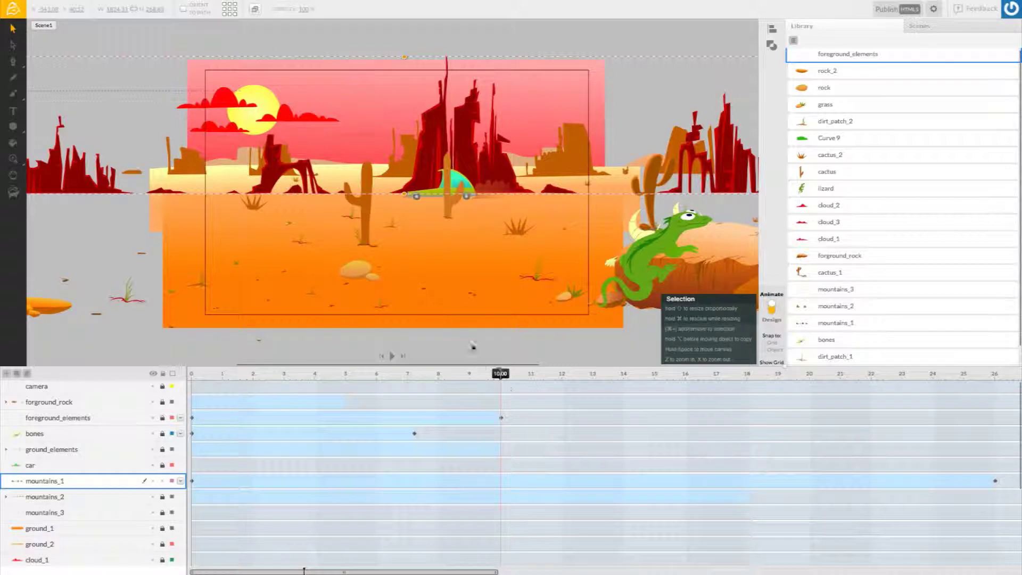
{"action": "left_click_drag", "start_coordinate": [505, 378], "coordinate": [165, 376]}
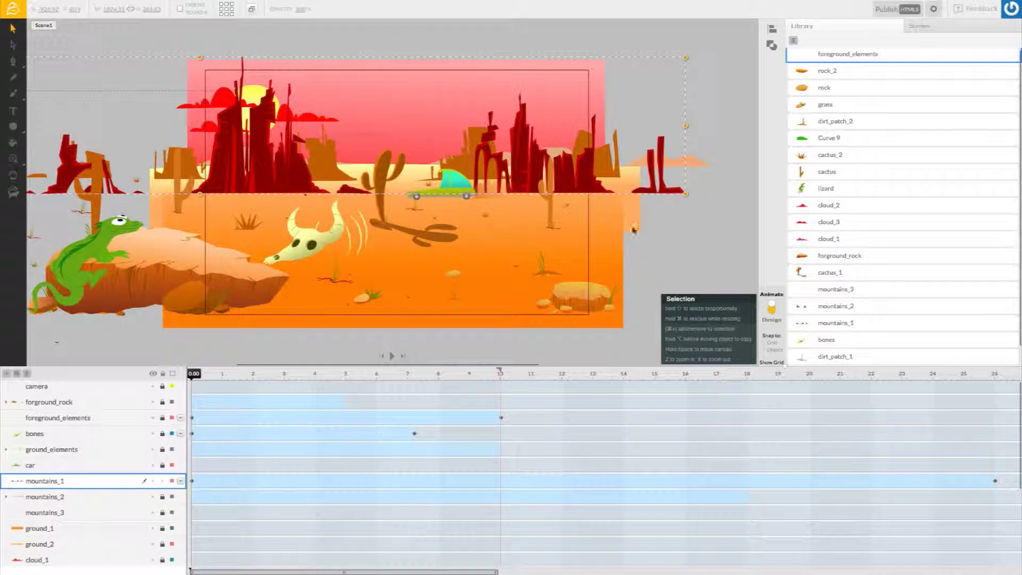
{"action": "left_click", "coordinate": [651, 234]}
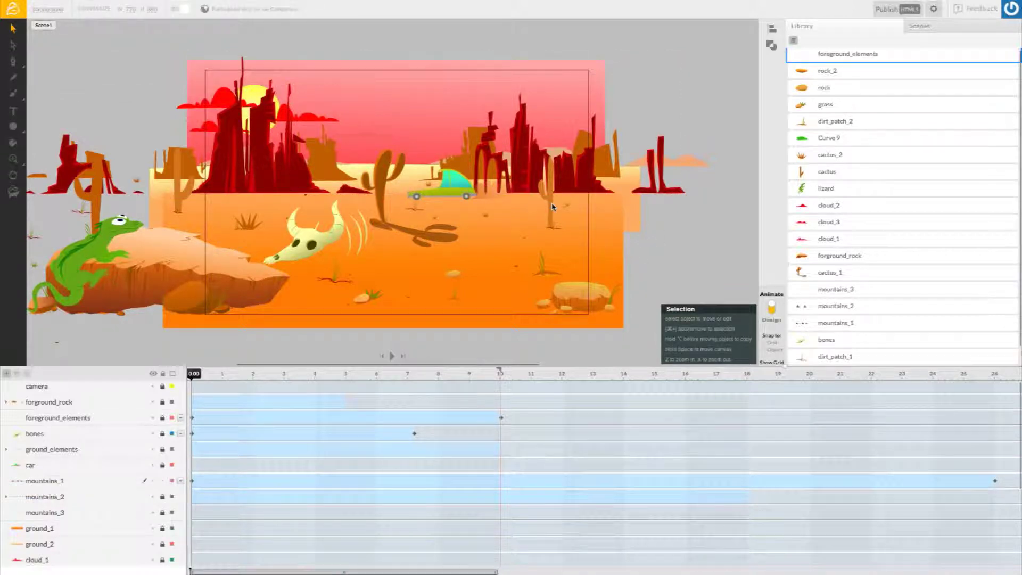
Select the bones symbol and open it for editing
{"action": "scroll", "coordinate": [135, 440], "scroll_direction": "up", "scroll_amount": 1}
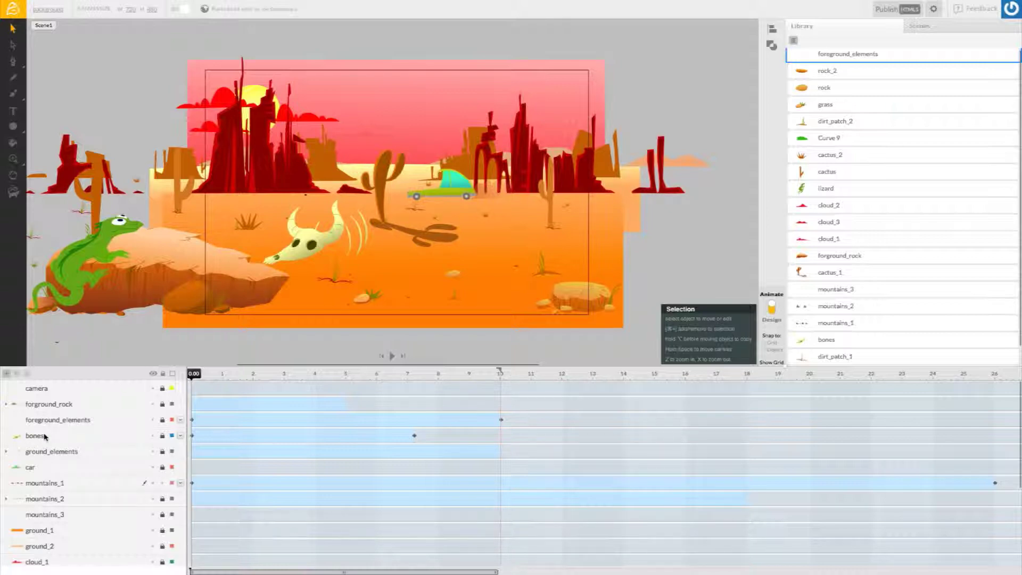
{"action": "left_click", "coordinate": [115, 436]}
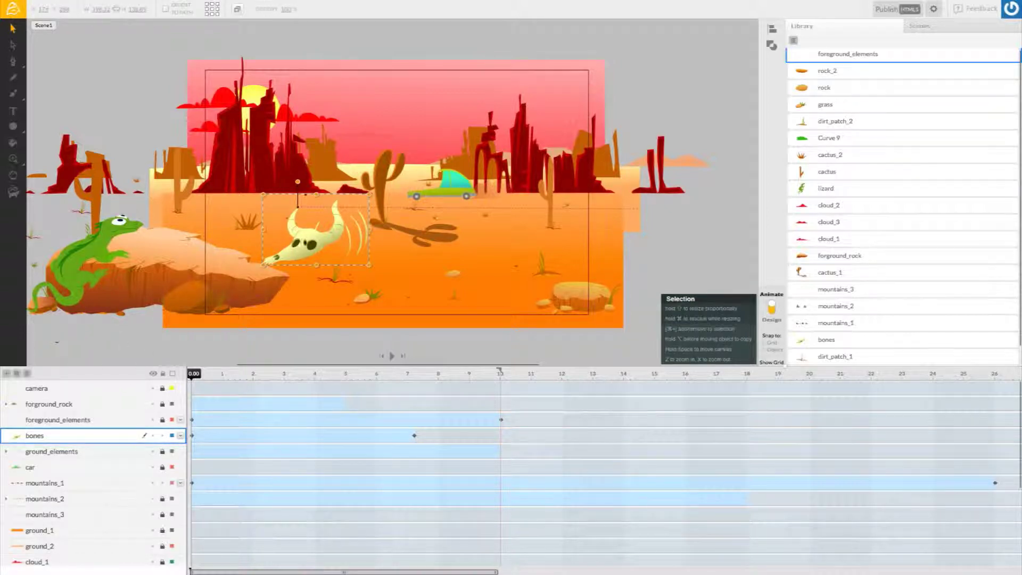
{"action": "double_click", "coordinate": [305, 242]}
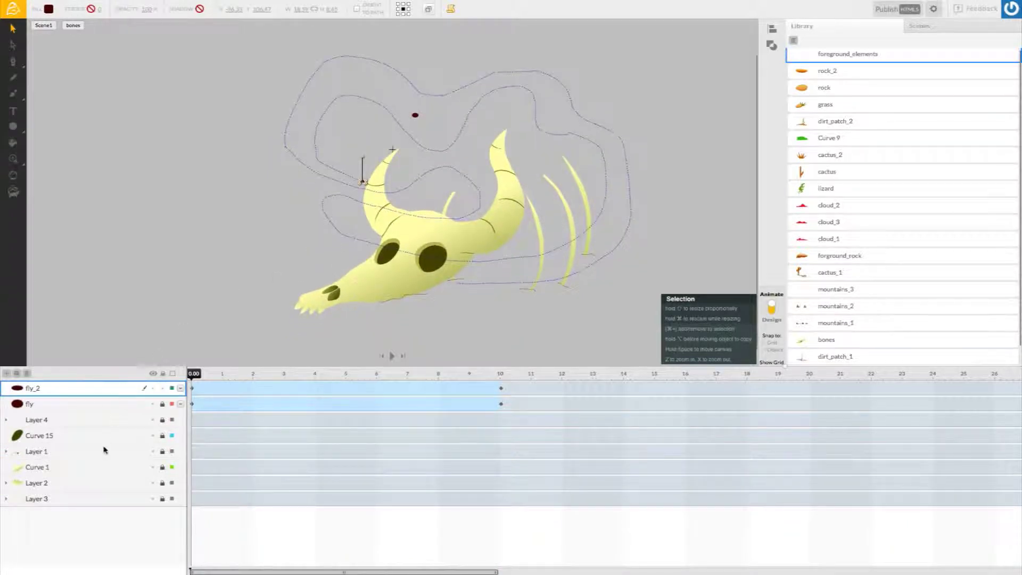
Add a new layer beneath Layer 3 at the end of the stack, rename it "shadow" and lock fly_2
{"action": "left_click", "coordinate": [113, 503]}
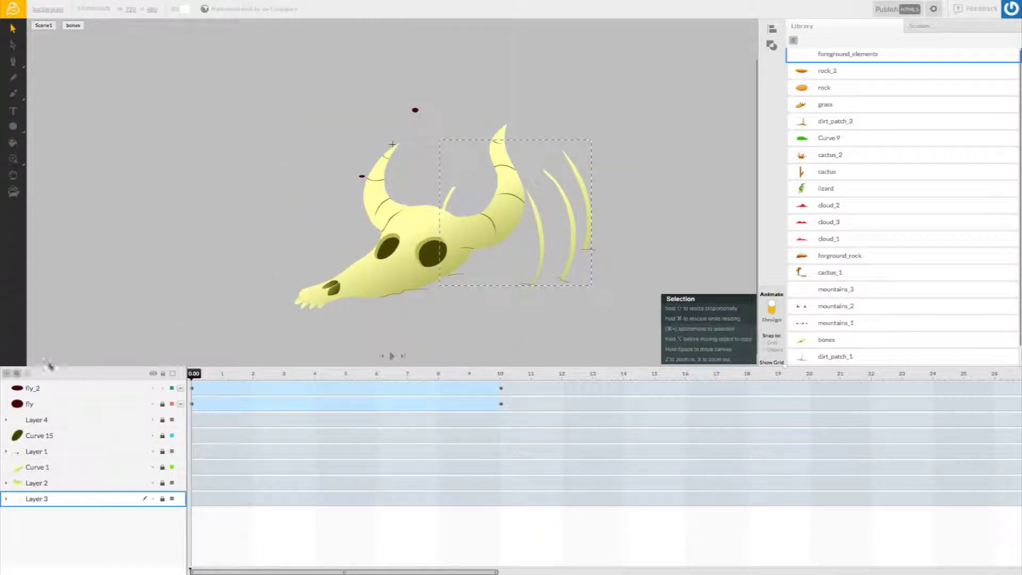
{"action": "left_click", "coordinate": [7, 373]}
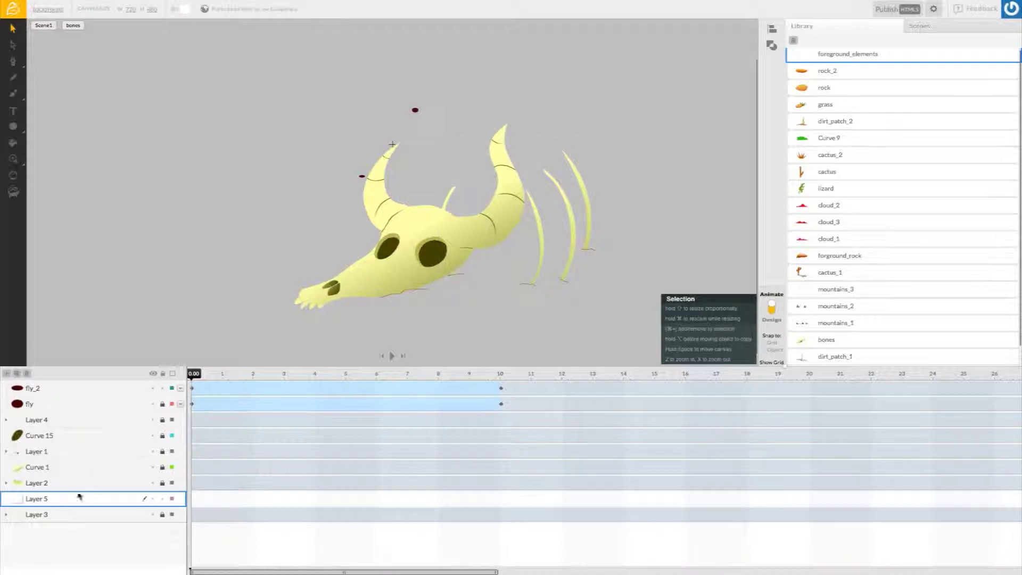
{"action": "double_click", "coordinate": [37, 514]}
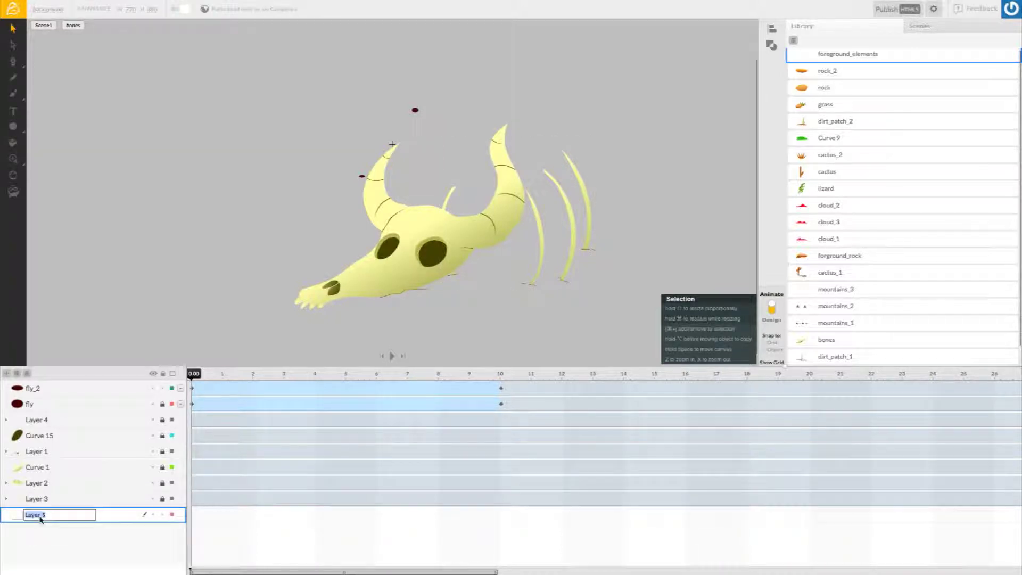
{"action": "type", "text": "sk"}
{"action": "left_click", "coordinate": [65, 539]}
{"action": "left_click", "coordinate": [158, 388]}
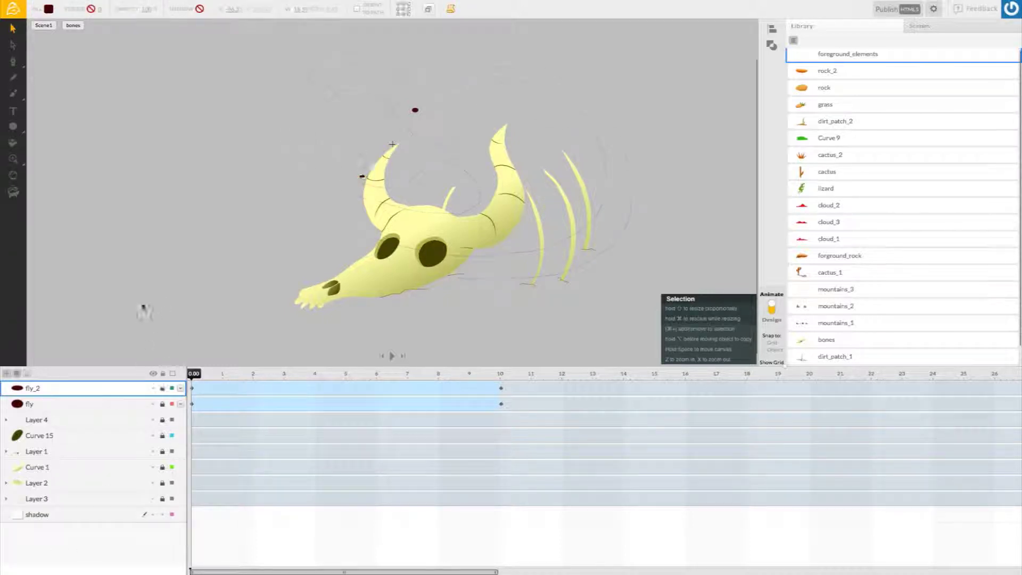
Draw a closed brown shadow with the Bezier Curves tool from the skull's teeth to a hooked horn end and back beneath the head
{"action": "left_click", "coordinate": [13, 61]}
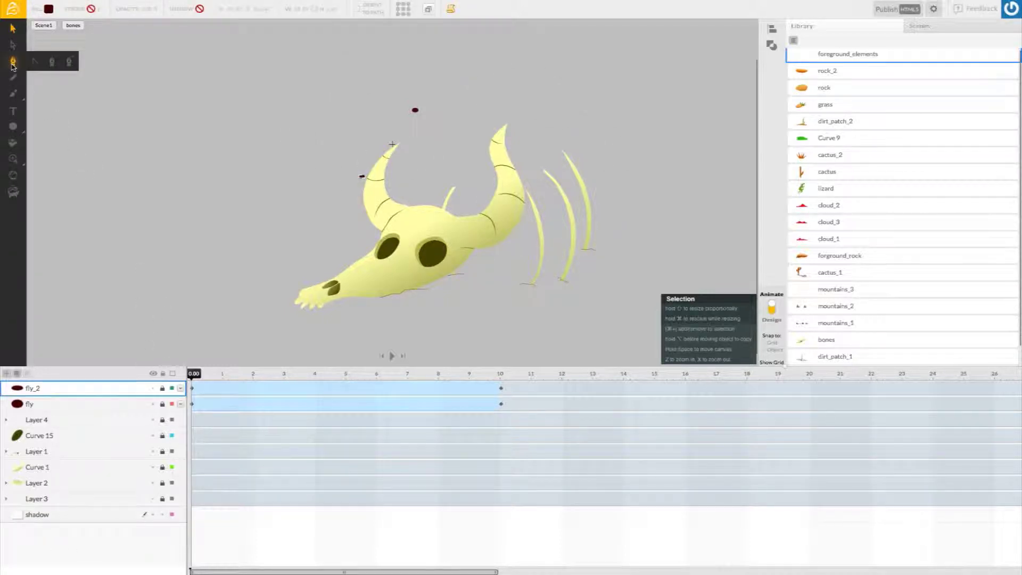
{"action": "left_click", "coordinate": [51, 62]}
{"action": "left_click", "coordinate": [317, 308]}
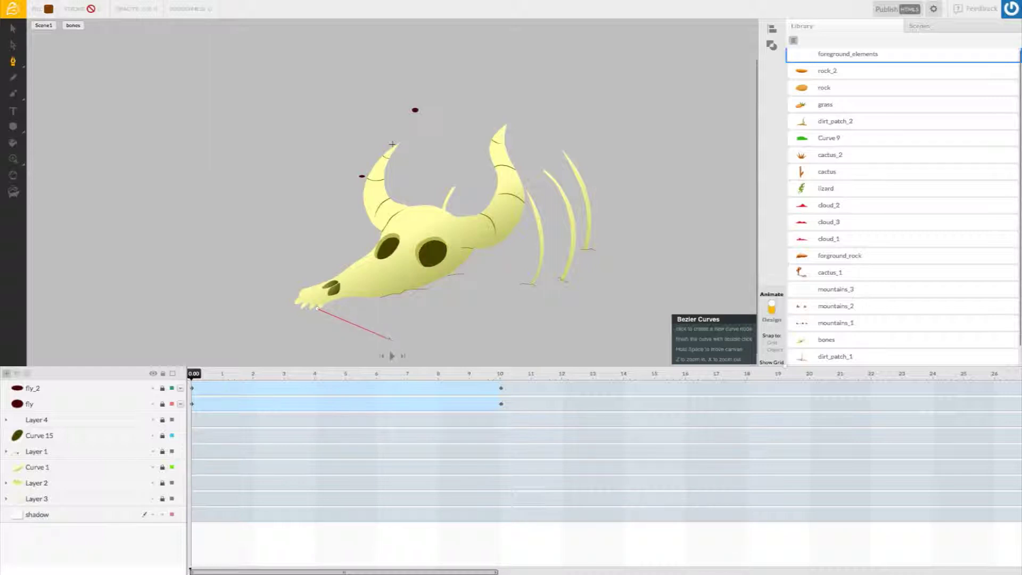
{"action": "left_click", "coordinate": [368, 310]}
{"action": "left_click", "coordinate": [445, 325]}
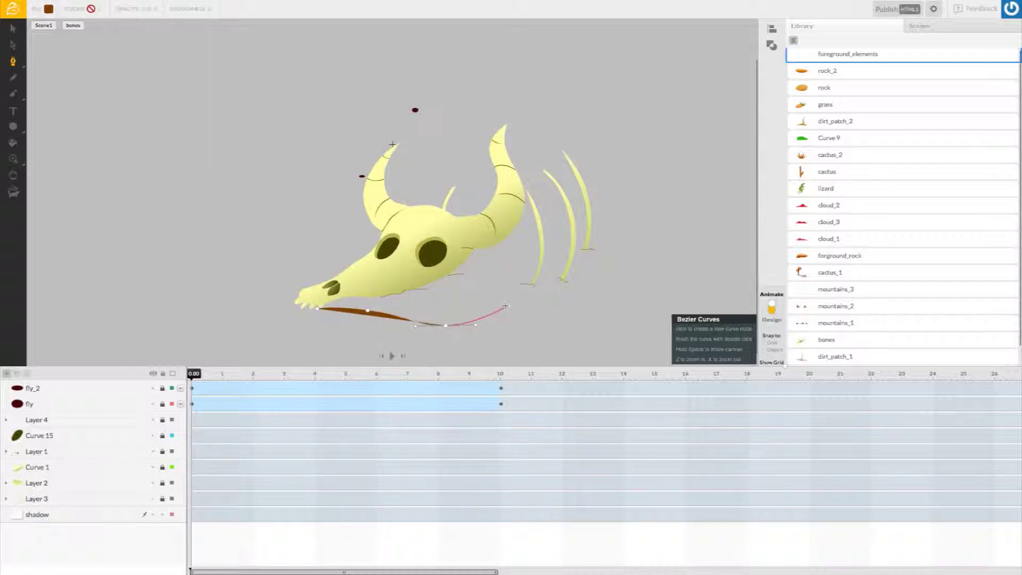
{"action": "left_click_drag", "start_coordinate": [504, 305], "coordinate": [529, 308]}
{"action": "left_click", "coordinate": [549, 344]}
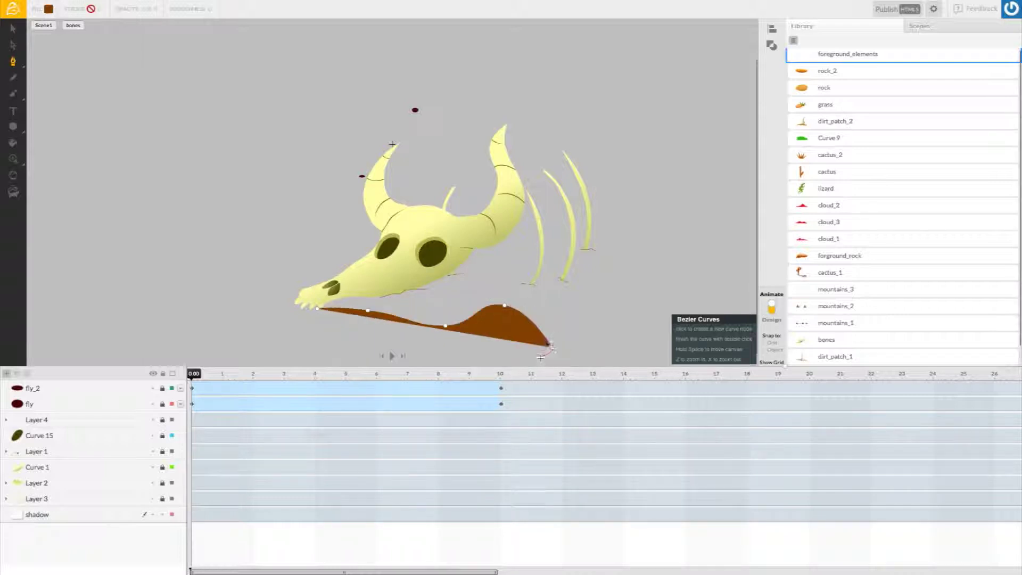
{"action": "left_click", "coordinate": [536, 360]}
{"action": "left_click", "coordinate": [580, 352]}
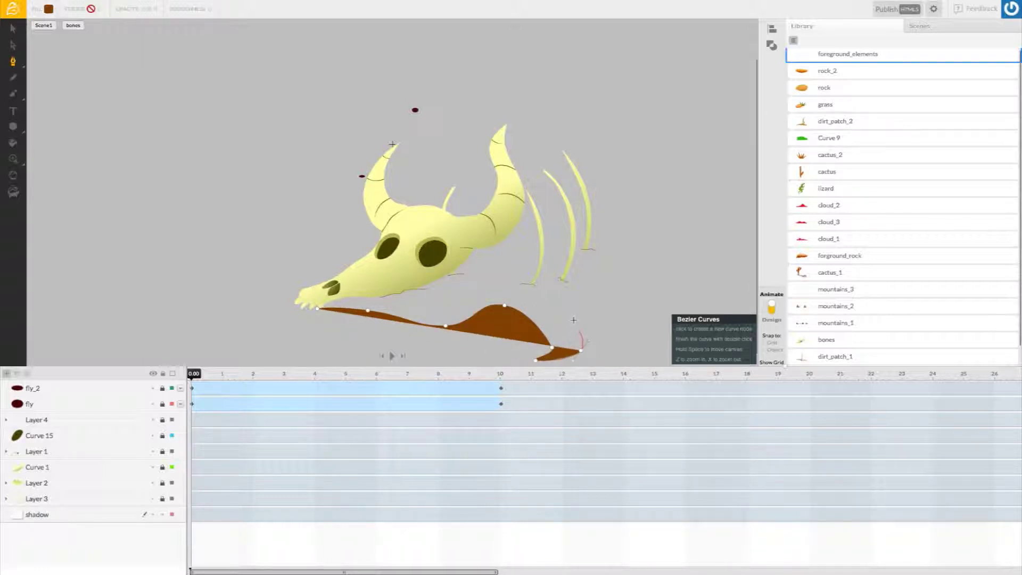
{"action": "double_click", "coordinate": [453, 274]}
{"action": "left_click_drag", "start_coordinate": [453, 273], "coordinate": [390, 262]}
{"action": "left_click", "coordinate": [317, 308]}
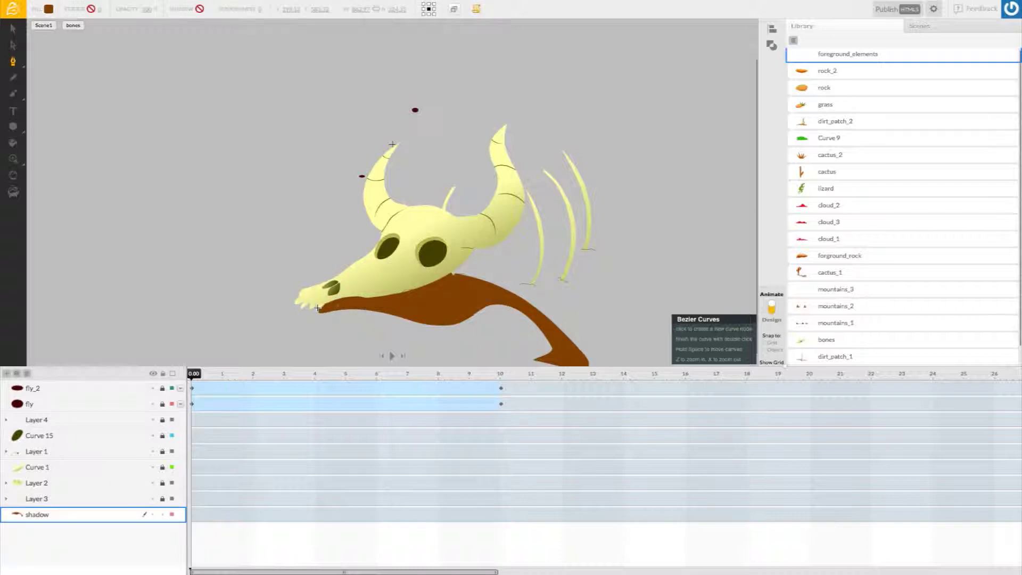
Draw a narrow slanted brown shadow running outward from the base of the rib nearest the skull
{"action": "scroll", "coordinate": [446, 309], "scroll_direction": "down", "scroll_amount": 1}
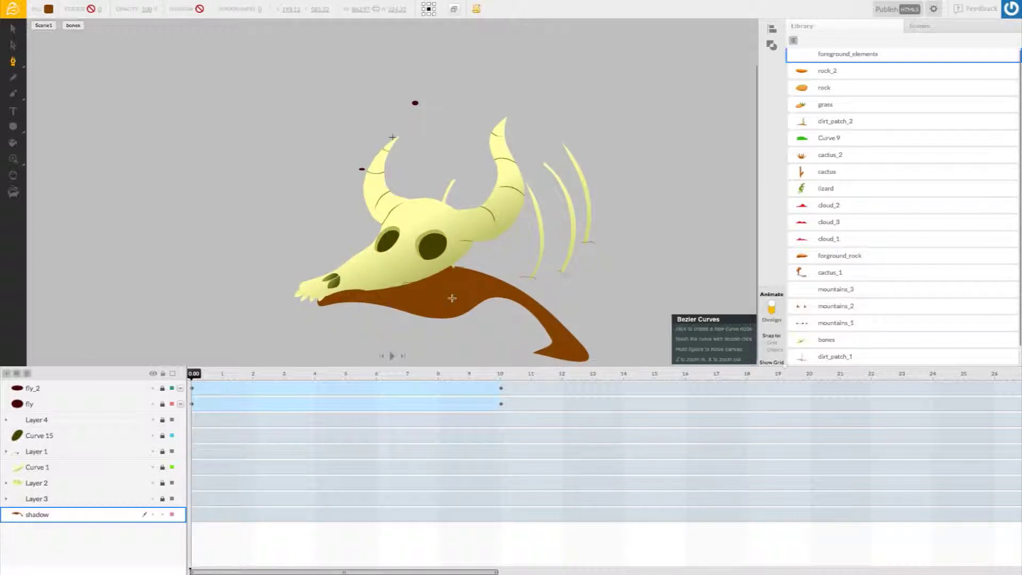
{"action": "scroll", "coordinate": [446, 310], "scroll_direction": "down", "scroll_amount": 5}
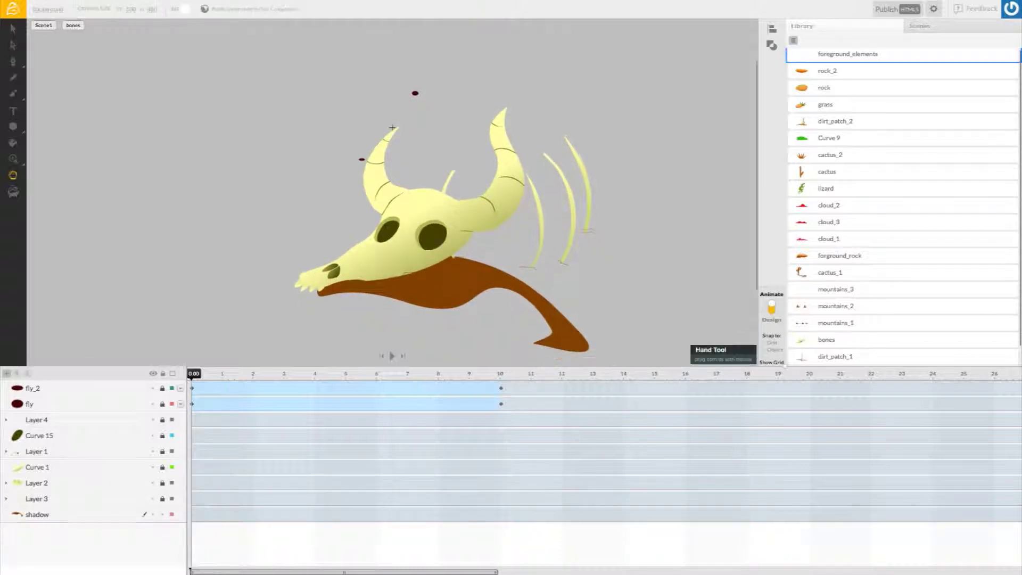
{"action": "left_click", "coordinate": [119, 521]}
{"action": "left_click", "coordinate": [106, 513]}
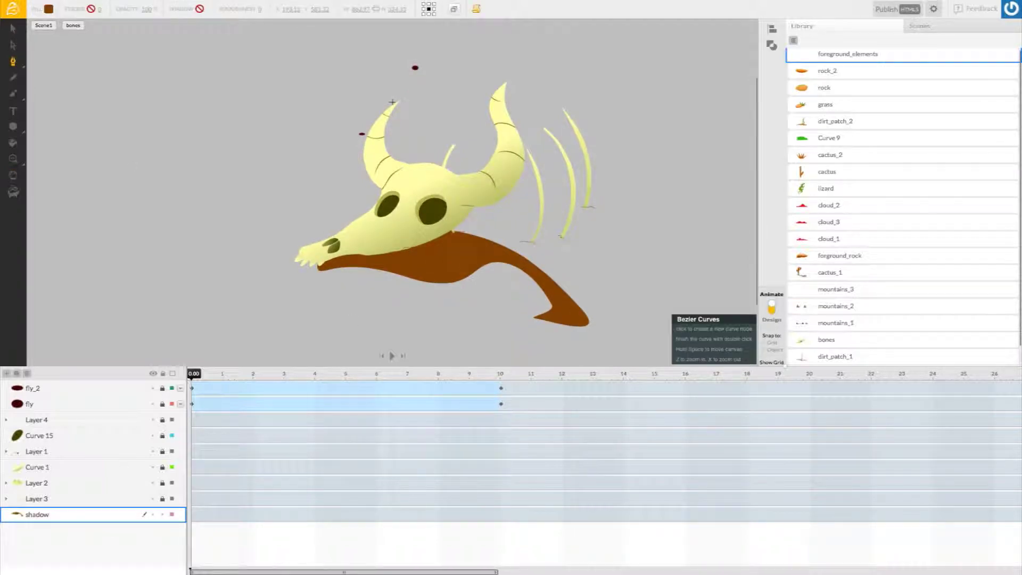
{"action": "key", "text": "space"}
{"action": "left_click_drag", "start_coordinate": [457, 324], "coordinate": [457, 396]}
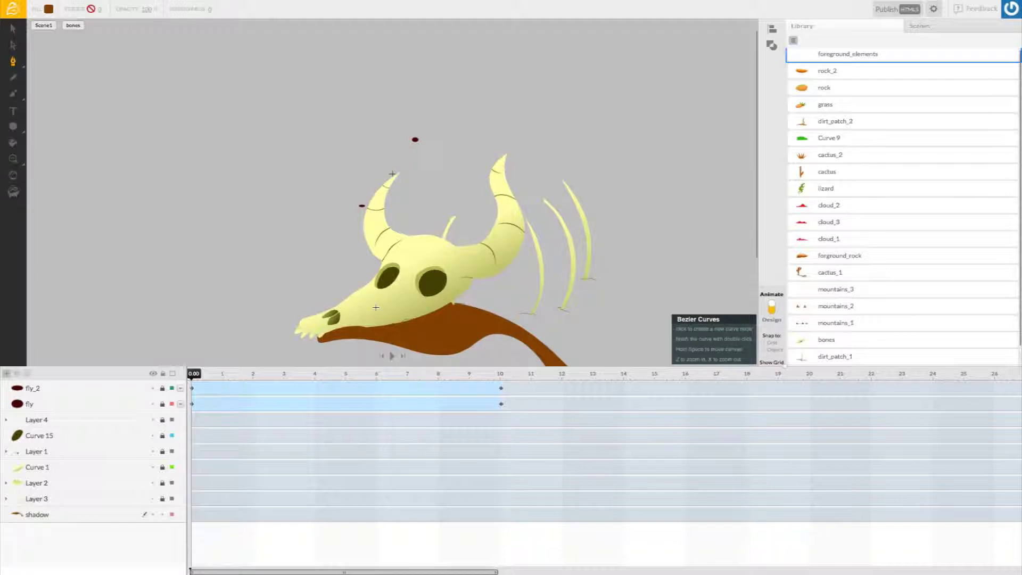
{"action": "key", "text": "space"}
{"action": "left_click_drag", "start_coordinate": [324, 290], "coordinate": [321, 210]}
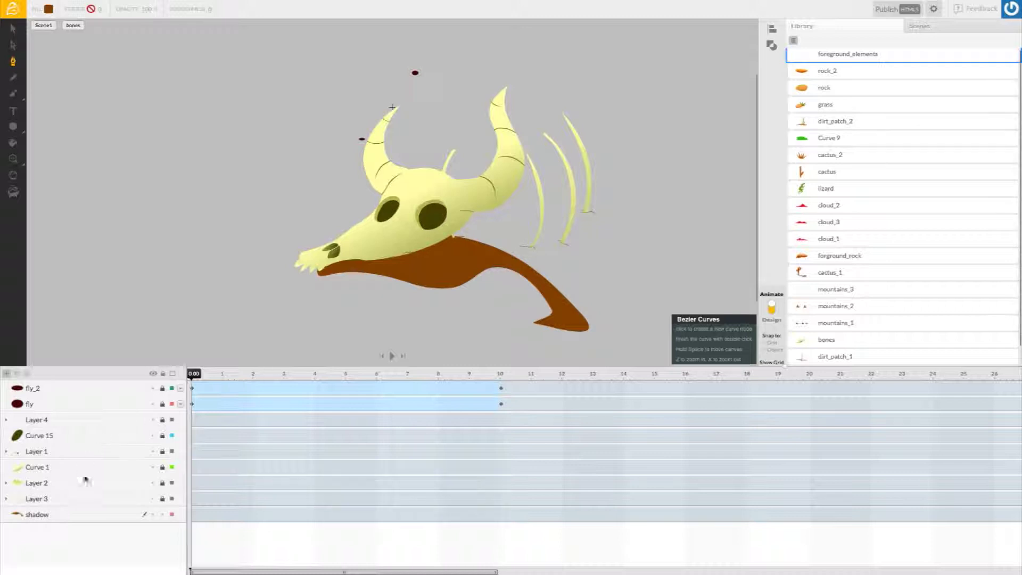
{"action": "left_click", "coordinate": [531, 249]}
{"action": "left_click", "coordinate": [607, 290]}
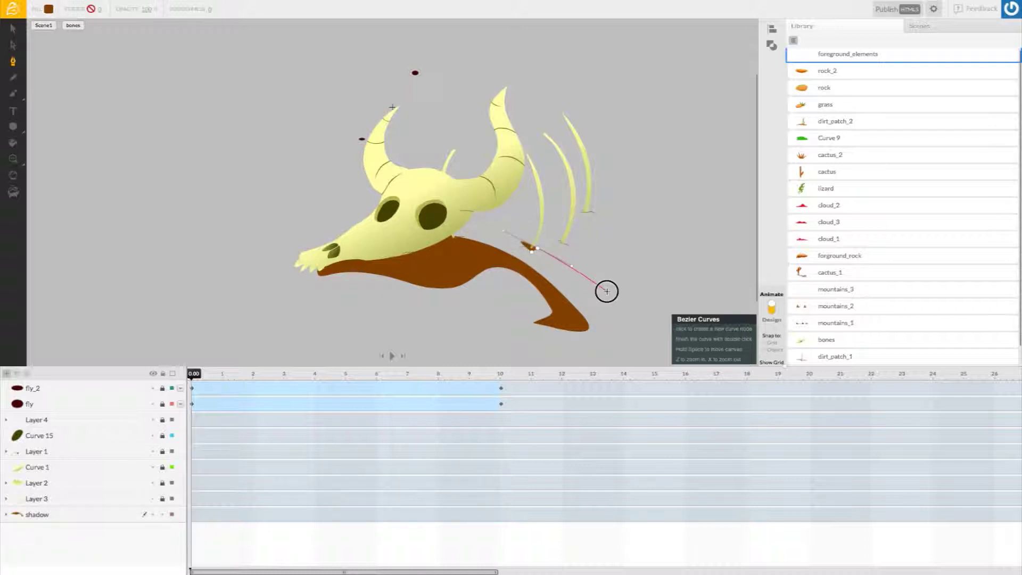
{"action": "left_click", "coordinate": [532, 251]}
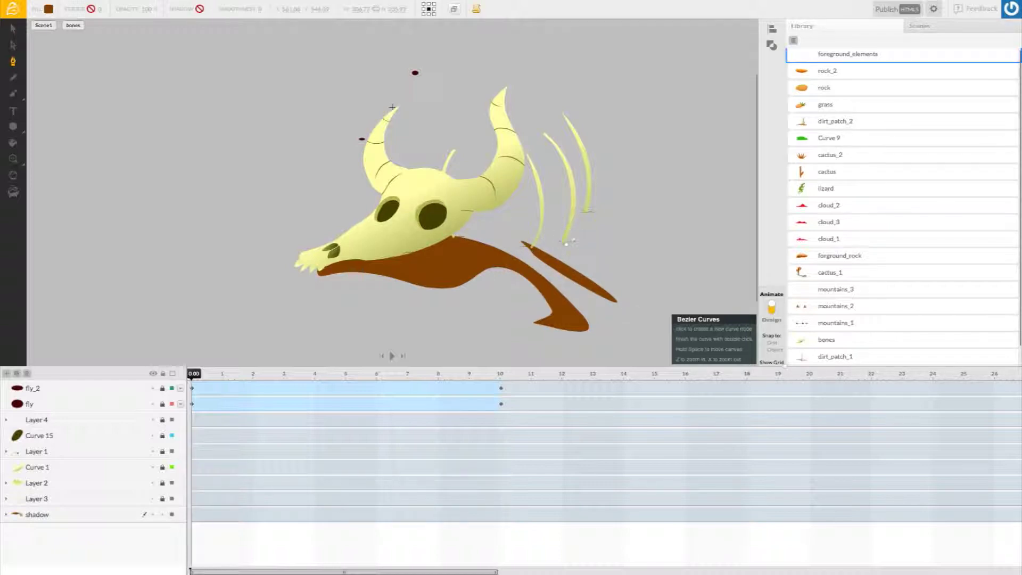
Draw matching narrow slanted shadows from the bases of the second and third ribs
{"action": "left_click", "coordinate": [631, 285]}
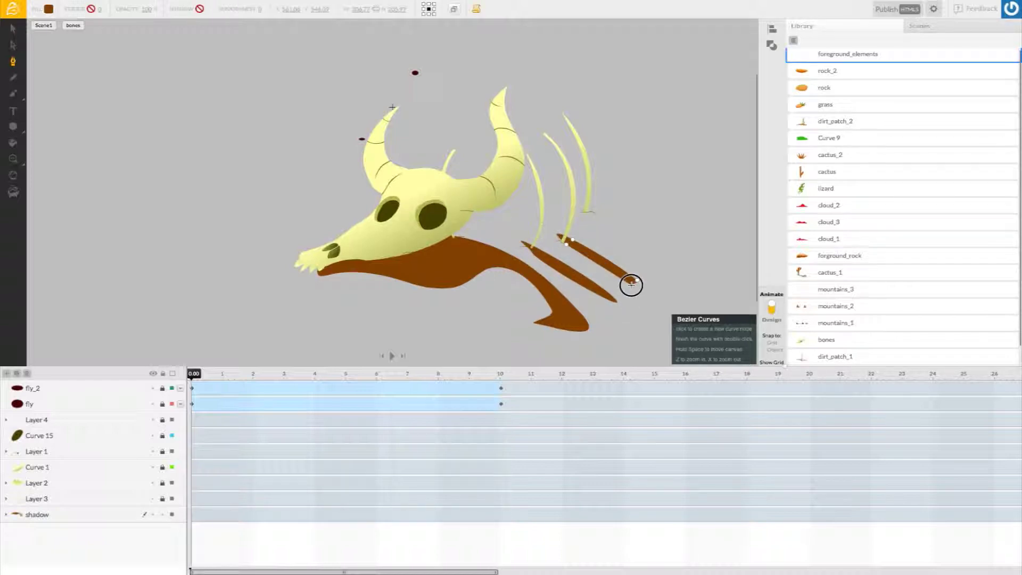
{"action": "left_click", "coordinate": [567, 242]}
{"action": "left_click", "coordinate": [591, 209]}
{"action": "left_click", "coordinate": [660, 253]}
{"action": "left_click", "coordinate": [584, 216]}
{"action": "left_click_drag", "start_coordinate": [654, 259], "coordinate": [620, 244]}
{"action": "left_click", "coordinate": [584, 216]}
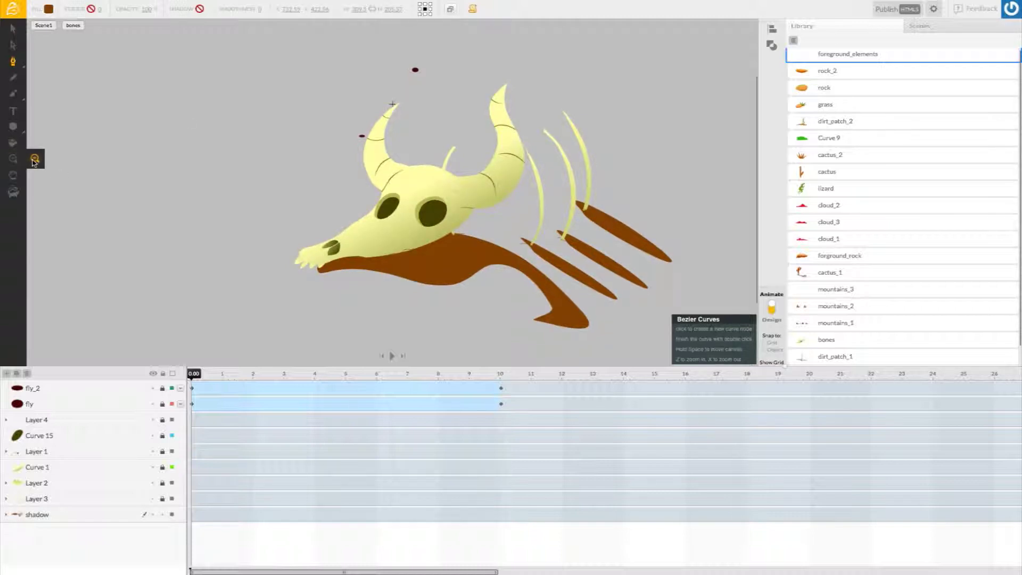
Flatten the rounded outer end of the first rib's shadow using the Convert Bezier Node tool
{"action": "left_click", "coordinate": [33, 160]}
{"action": "left_click", "coordinate": [590, 241]}
{"action": "left_click", "coordinate": [478, 199]}
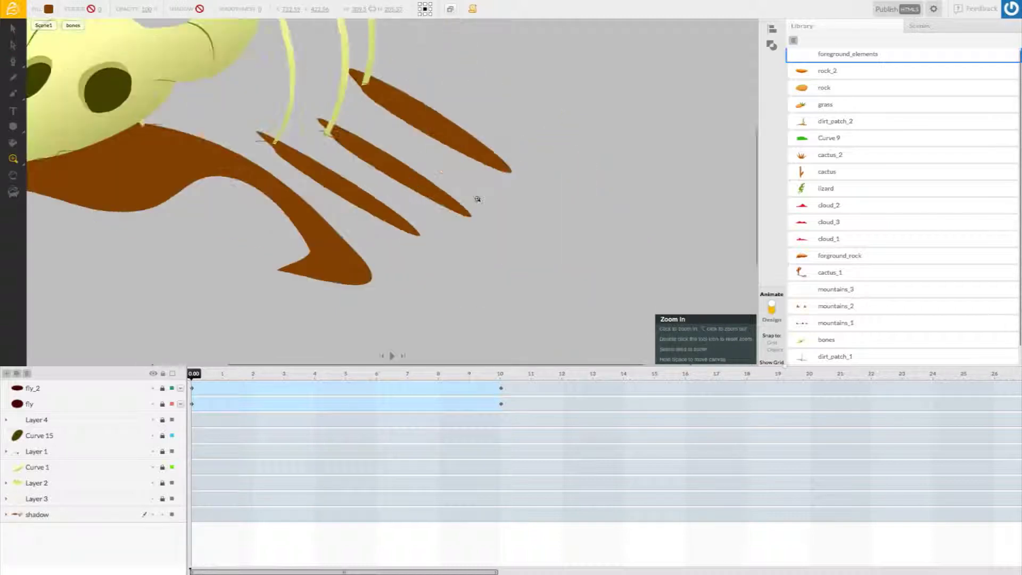
{"action": "left_click", "coordinate": [13, 61]}
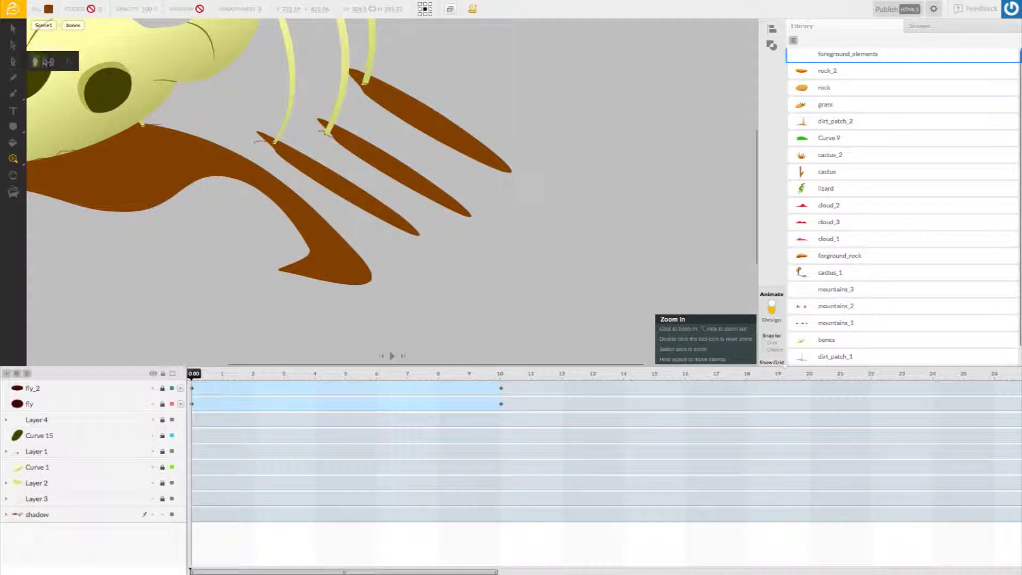
{"action": "left_click", "coordinate": [64, 61]}
{"action": "left_click", "coordinate": [315, 182]}
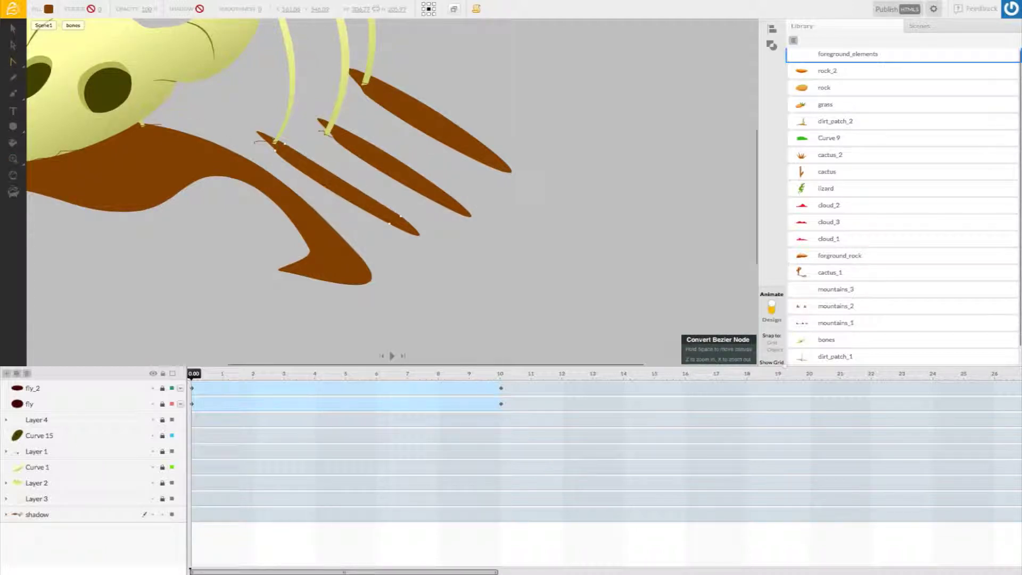
{"action": "left_click", "coordinate": [406, 236]}
{"action": "left_click", "coordinate": [380, 167]}
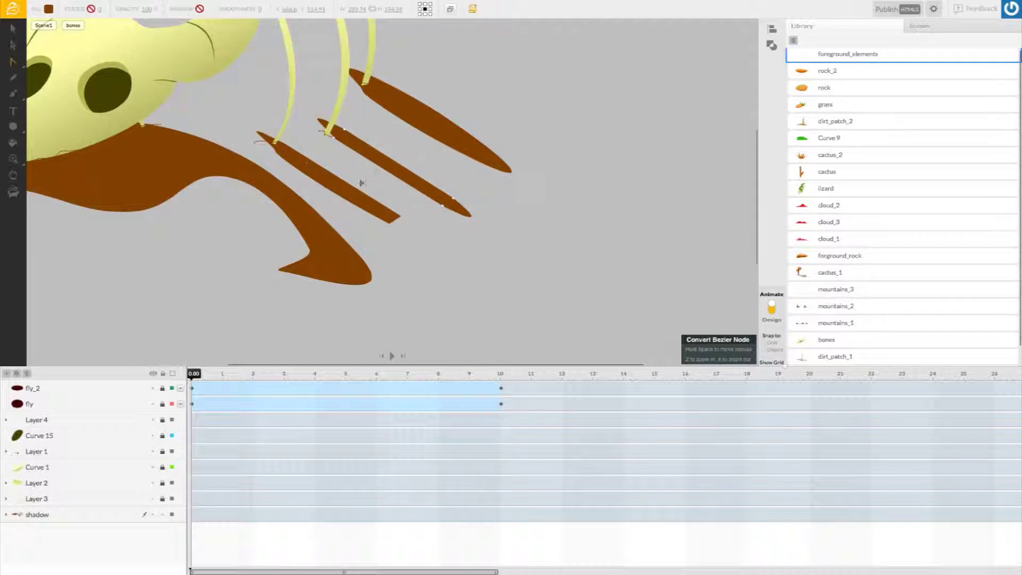
Taper the first rib's shadow to a point at the rib base and extend its outer end farther across the ground
{"action": "left_click", "coordinate": [265, 137]}
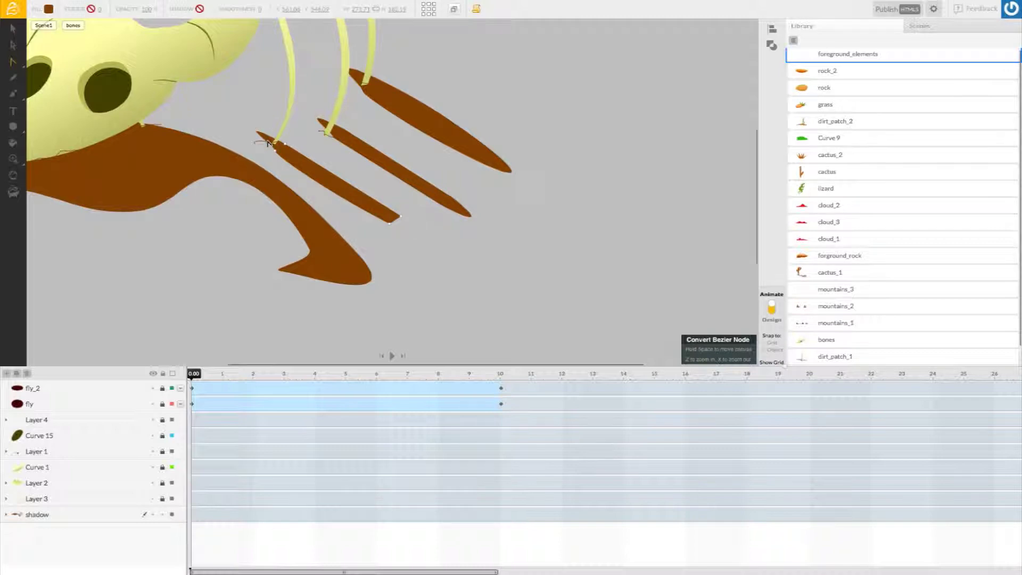
{"action": "left_click", "coordinate": [274, 149]}
{"action": "left_click", "coordinate": [284, 147]}
{"action": "left_click", "coordinate": [284, 148]}
{"action": "left_click", "coordinate": [276, 143]}
{"action": "left_click_drag", "start_coordinate": [400, 216], "coordinate": [496, 292]}
{"action": "left_click_drag", "start_coordinate": [401, 218], "coordinate": [496, 287]}
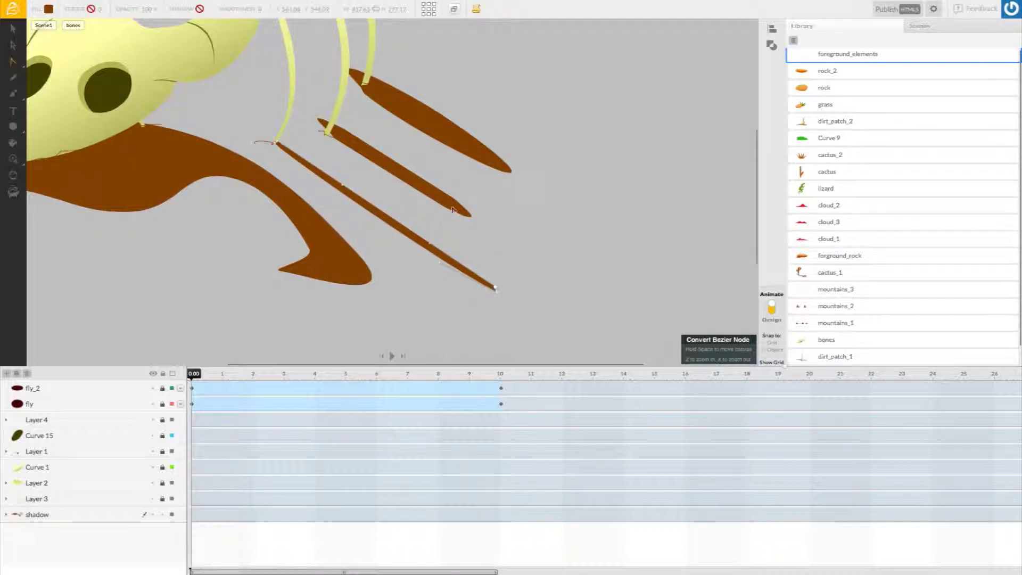
Straighten both ends of the second rib's shadow, taper it to the rib base and extend its outer end
{"action": "left_click", "coordinate": [319, 128]}
{"action": "left_click", "coordinate": [468, 213]}
{"action": "key", "text": "Delete"}
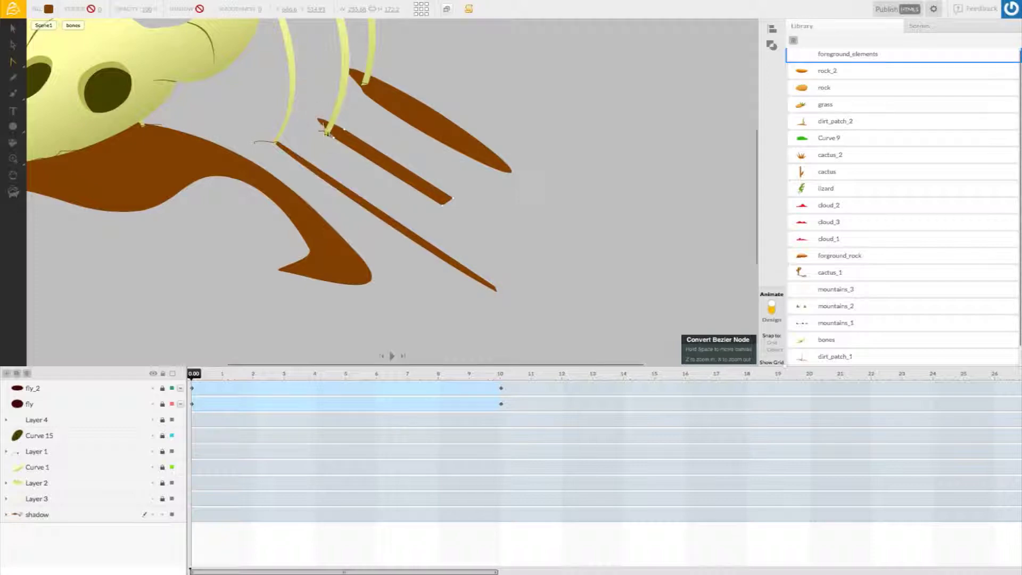
{"action": "left_click", "coordinate": [321, 122]}
{"action": "key", "text": "Delete"}
{"action": "left_click_drag", "start_coordinate": [335, 139], "coordinate": [326, 136]}
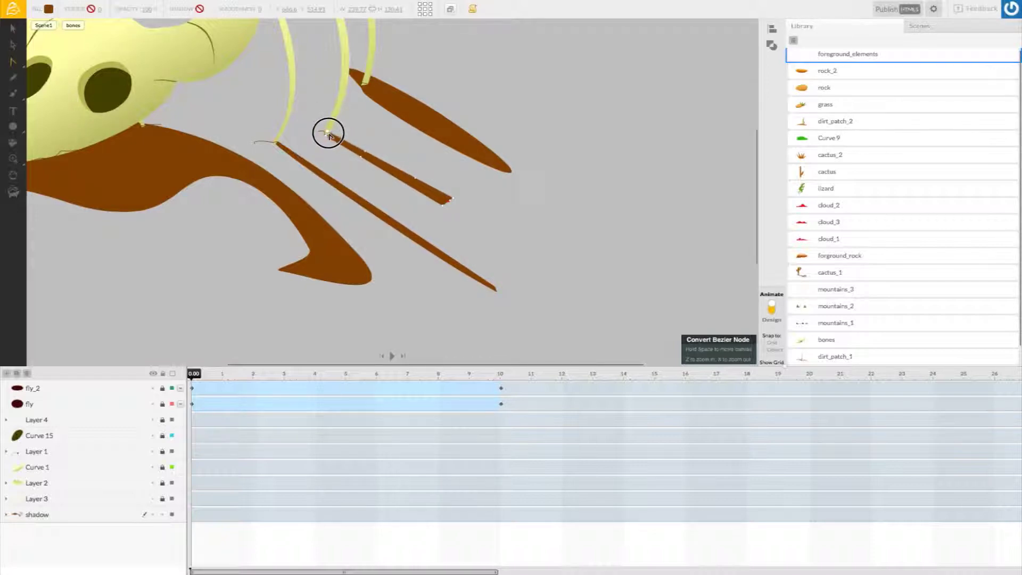
{"action": "left_click_drag", "start_coordinate": [440, 202], "coordinate": [524, 254]}
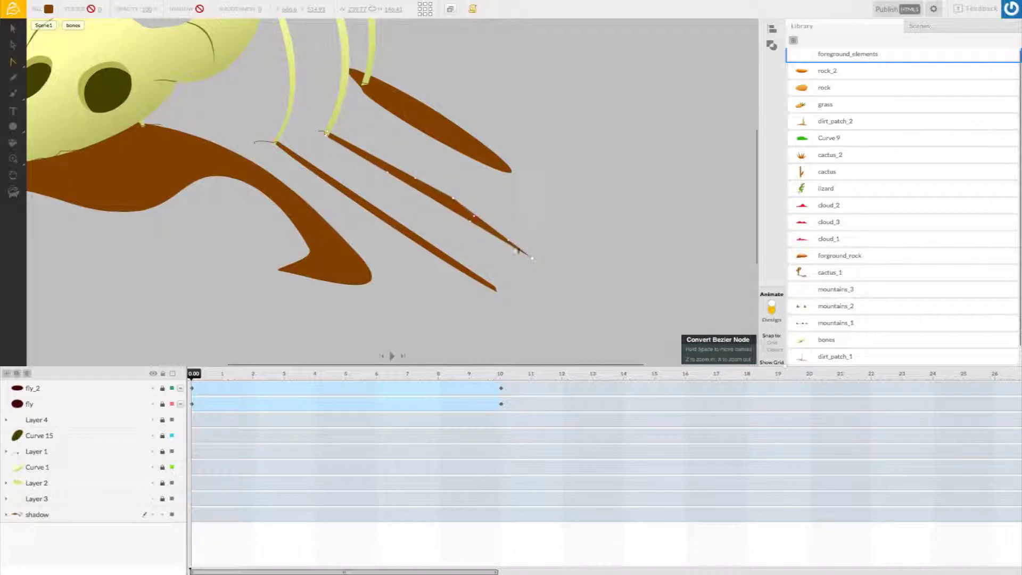
{"action": "left_click_drag", "start_coordinate": [454, 199], "coordinate": [545, 260]}
Remove the rounded ends of the third rib's shadow, align its start with the rib base and lengthen its outer end
{"action": "left_click", "coordinate": [406, 119]}
{"action": "left_click", "coordinate": [407, 96]}
{"action": "left_click_drag", "start_coordinate": [357, 73], "coordinate": [364, 87]}
{"action": "left_click_drag", "start_coordinate": [509, 170], "coordinate": [627, 228]}
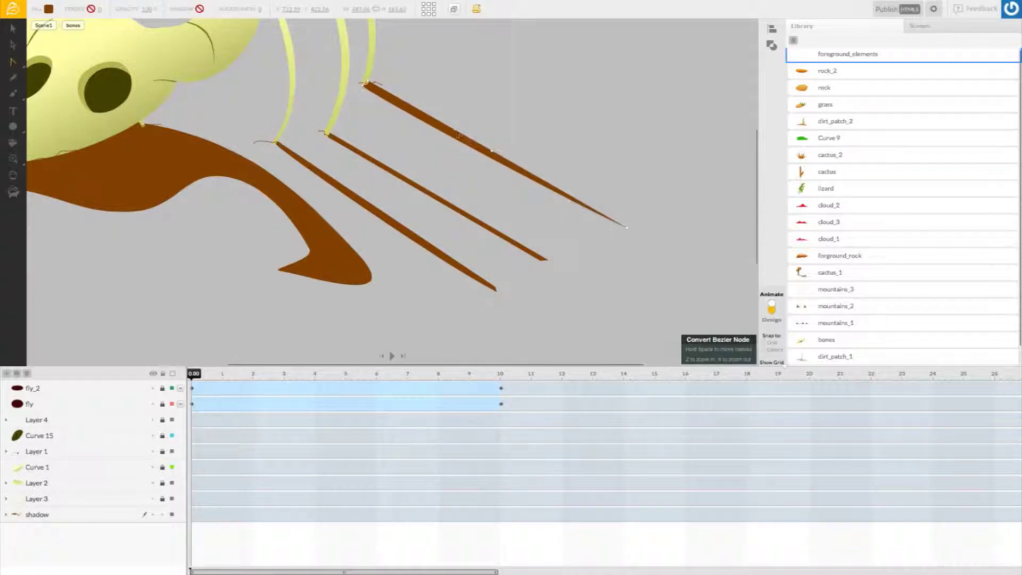
Bring the third rib shadow's outer nodes together at a tip and bend both long edges into a slender curve
{"action": "left_click", "coordinate": [496, 153]}
{"action": "left_click_drag", "start_coordinate": [495, 153], "coordinate": [626, 226]}
{"action": "left_click", "coordinate": [627, 227]}
{"action": "left_click_drag", "start_coordinate": [566, 204], "coordinate": [532, 207]}
{"action": "left_click", "coordinate": [628, 228]}
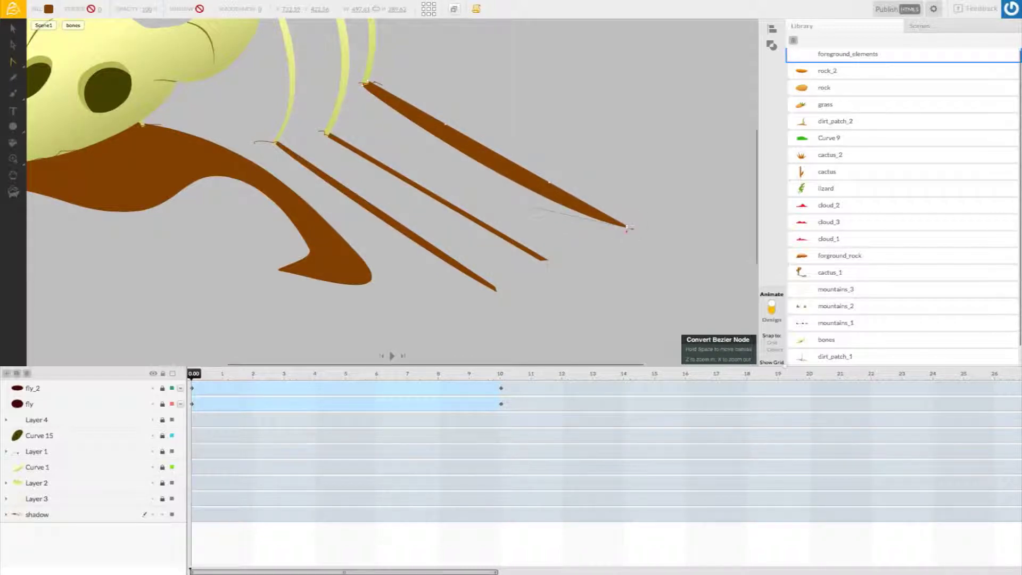
{"action": "left_click_drag", "start_coordinate": [554, 189], "coordinate": [537, 199]}
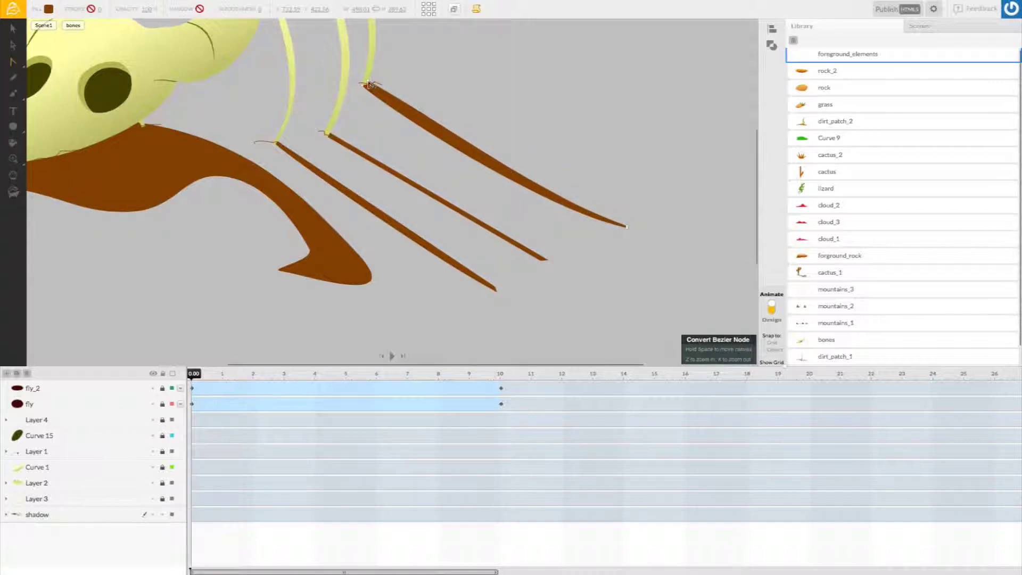
{"action": "left_click_drag", "start_coordinate": [445, 126], "coordinate": [438, 127]}
Lengthen the second rib's shadow slightly at its outer end and adjust the thickness along its edge
{"action": "left_click", "coordinate": [548, 259]}
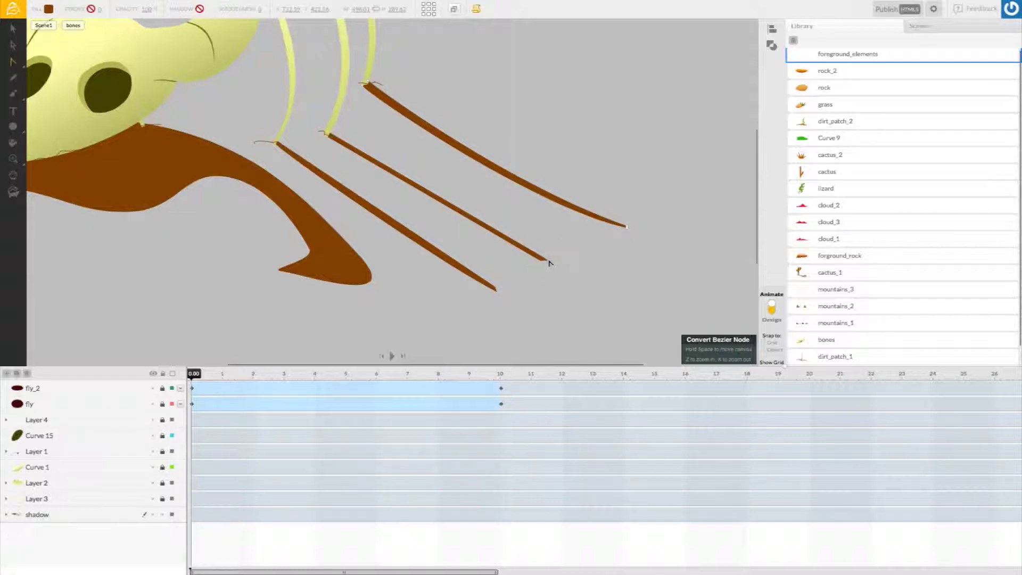
{"action": "left_click_drag", "start_coordinate": [548, 260], "coordinate": [571, 273]}
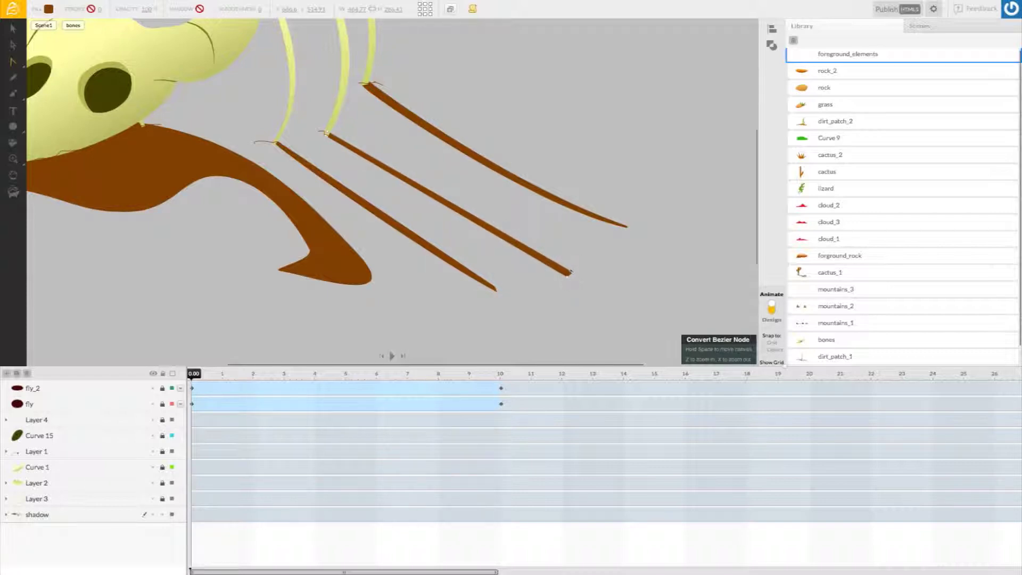
{"action": "left_click", "coordinate": [498, 231]}
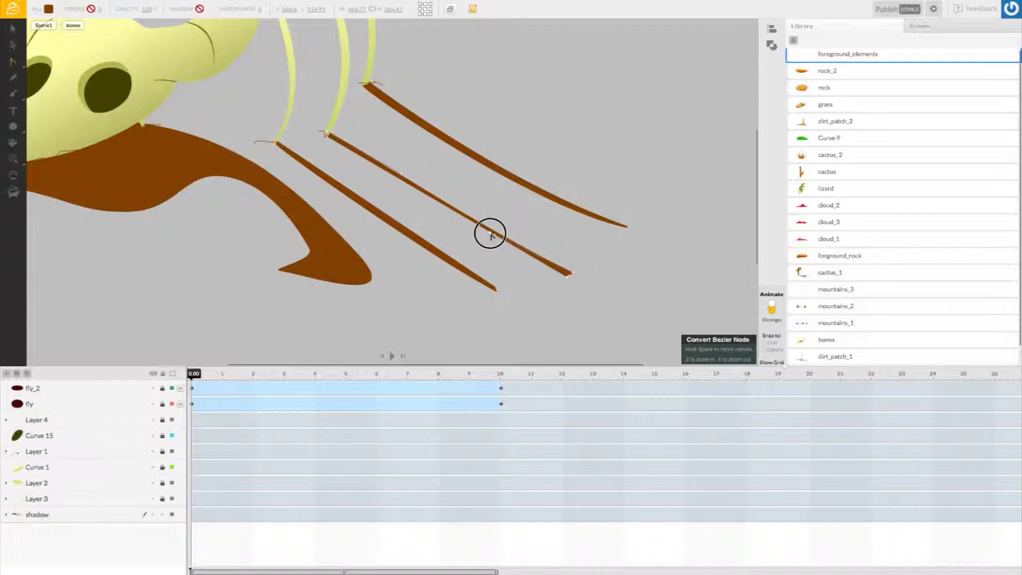
{"action": "mouse_move", "coordinate": [491, 236]}
{"action": "left_mouse_down"}
{"action": "mouse_move", "coordinate": [475, 239]}
{"action": "mouse_move", "coordinate": [498, 232]}
{"action": "left_mouse_up"}
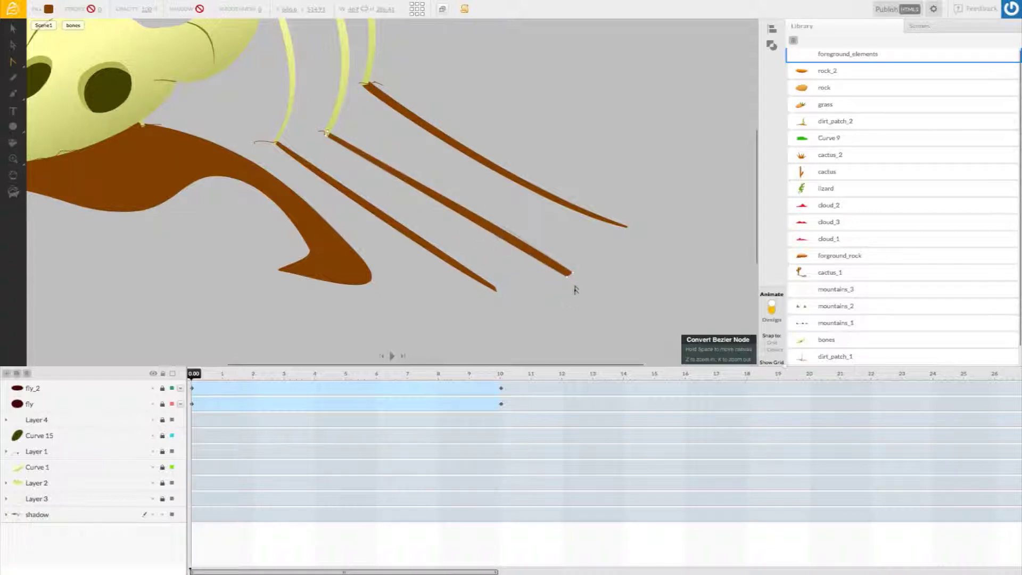
Bend both long edges of the second rib's shadow into a slender downward-sagging curve with the Convert Bezier Node tool
{"action": "left_click", "coordinate": [565, 276]}
{"action": "left_click", "coordinate": [569, 277]}
{"action": "left_click_drag", "start_coordinate": [495, 238], "coordinate": [448, 233]}
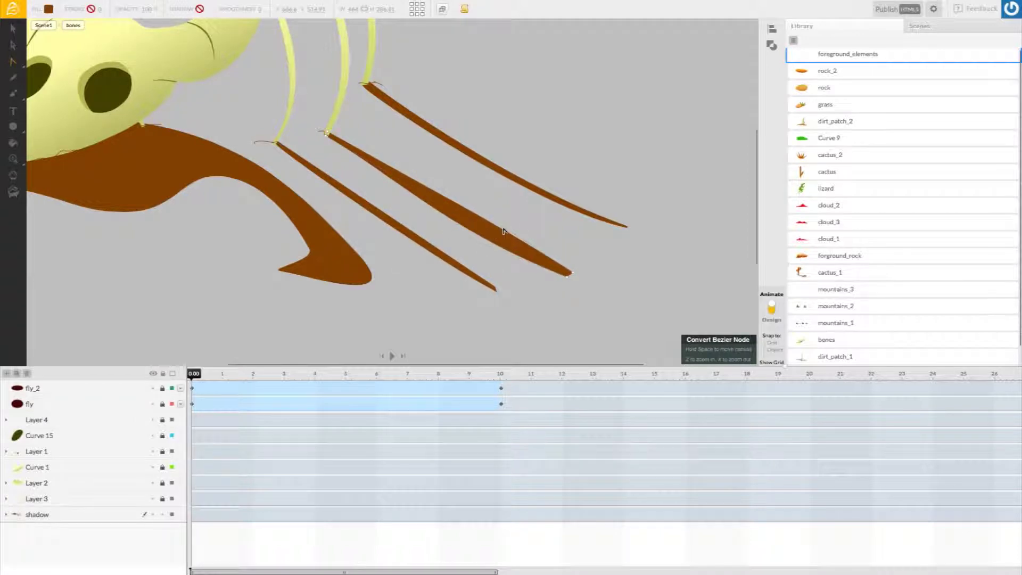
{"action": "left_click", "coordinate": [573, 276]}
{"action": "left_click_drag", "start_coordinate": [500, 227], "coordinate": [481, 239]}
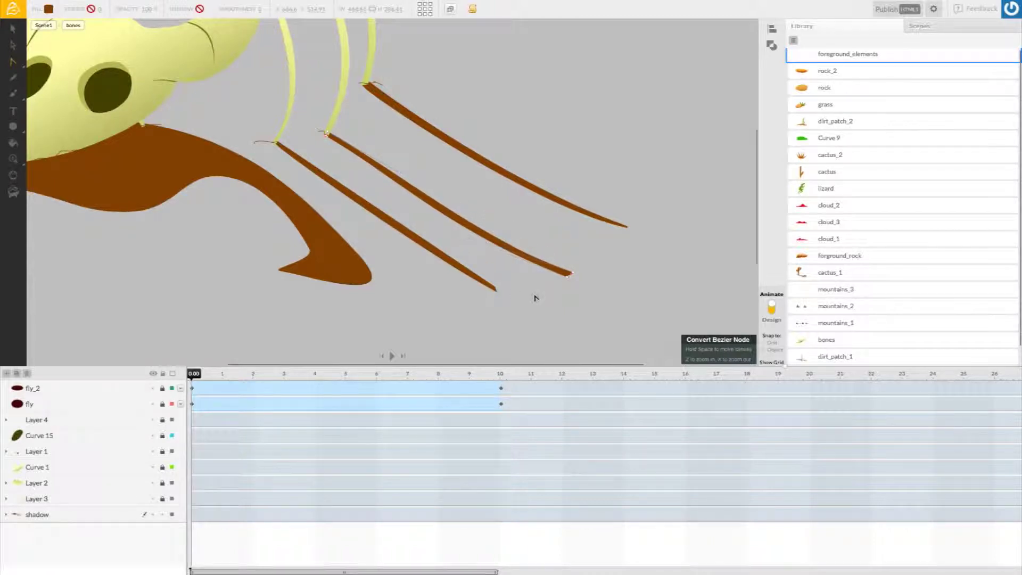
Curve both long edges of the first rib's shadow, bring its outer nodes together at a tip, and return to the main scene
{"action": "mouse_move", "coordinate": [497, 291]}
{"action": "left_mouse_down"}
{"action": "mouse_move", "coordinate": [464, 297]}
{"action": "mouse_move", "coordinate": [485, 294]}
{"action": "left_mouse_up"}
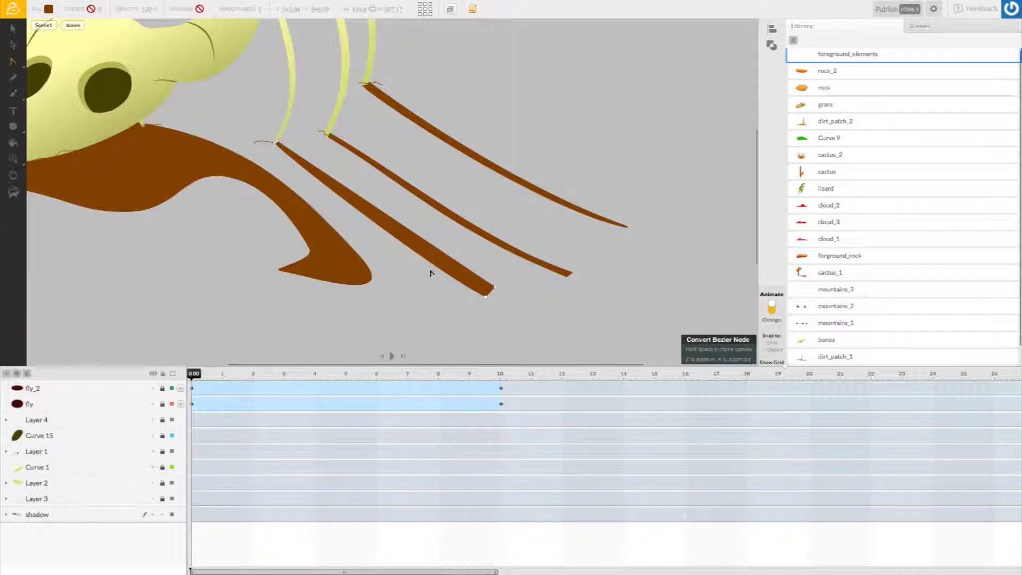
{"action": "left_click", "coordinate": [485, 296]}
{"action": "left_click_drag", "start_coordinate": [430, 272], "coordinate": [406, 273]}
{"action": "left_click", "coordinate": [495, 287]}
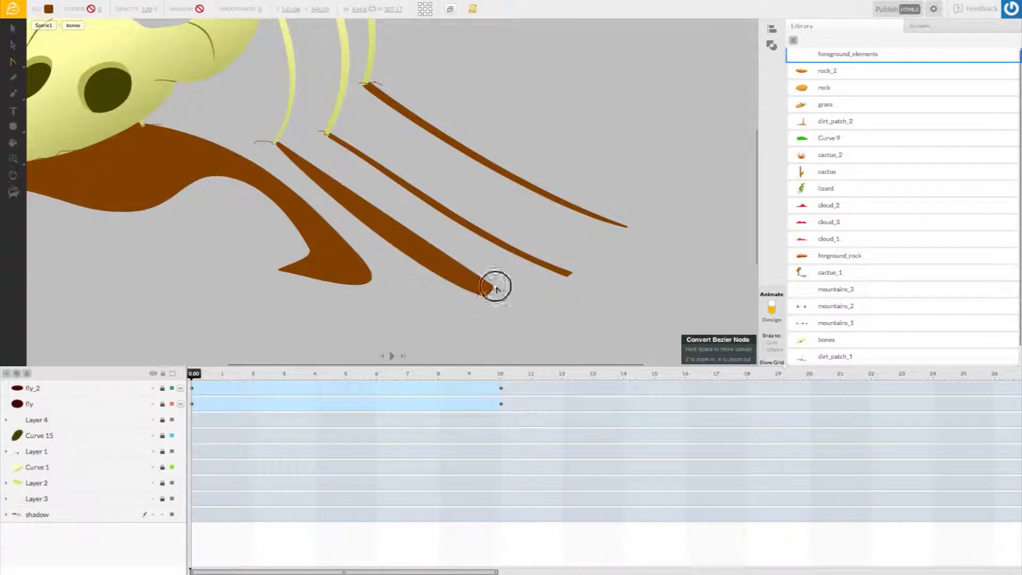
{"action": "left_click_drag", "start_coordinate": [429, 240], "coordinate": [409, 256]}
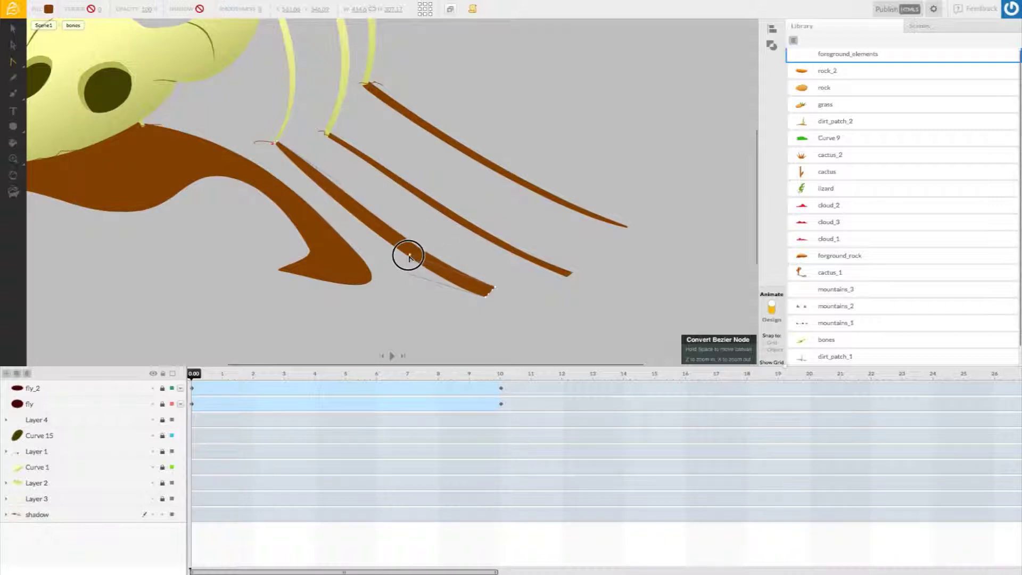
{"action": "left_click_drag", "start_coordinate": [496, 292], "coordinate": [486, 294]}
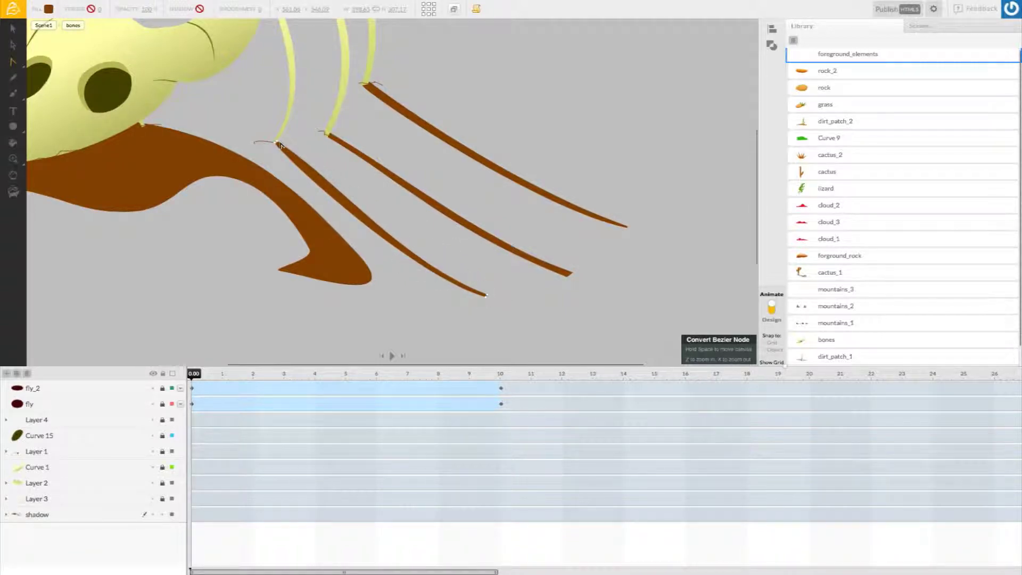
{"action": "left_click_drag", "start_coordinate": [345, 185], "coordinate": [329, 181]}
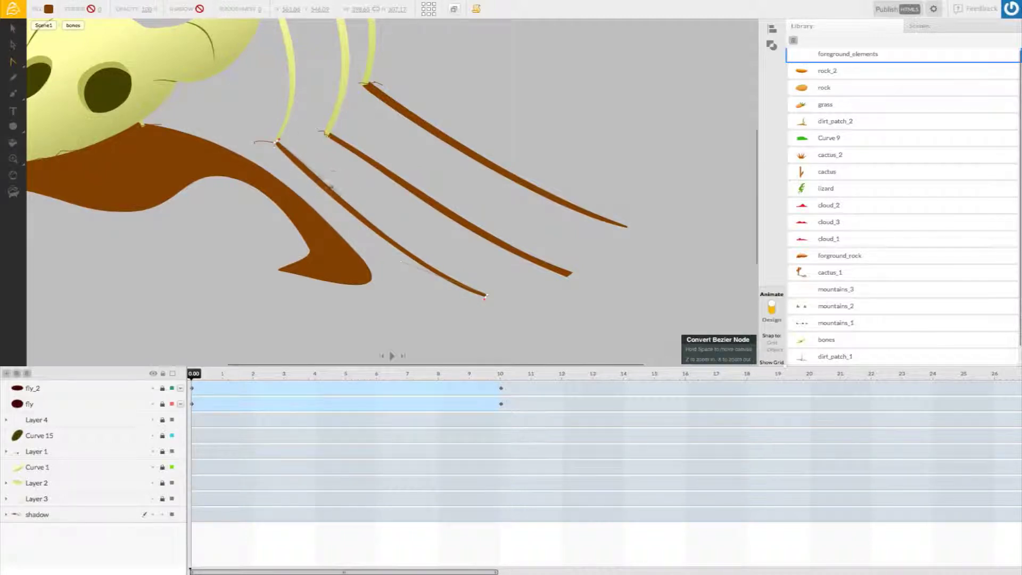
{"action": "left_click", "coordinate": [43, 26]}
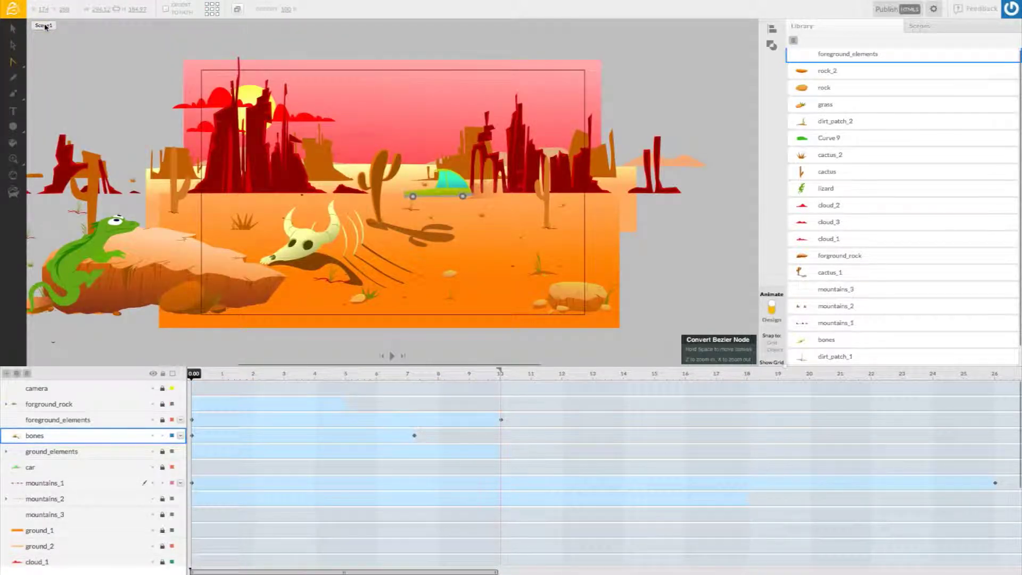
{"action": "scroll", "coordinate": [400, 259], "scroll_direction": "left", "scroll_amount": 1}
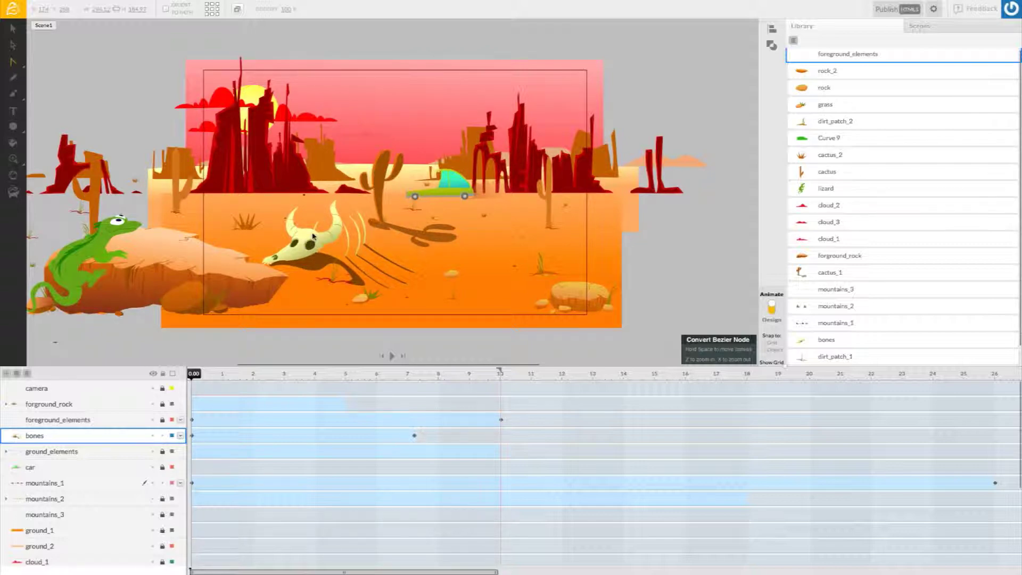
Inside the bones symbol, rotate the third and second rib shadows counterclockwise, the second by about 18°, keeping their starts at the rib bases
{"action": "double_click", "coordinate": [309, 235]}
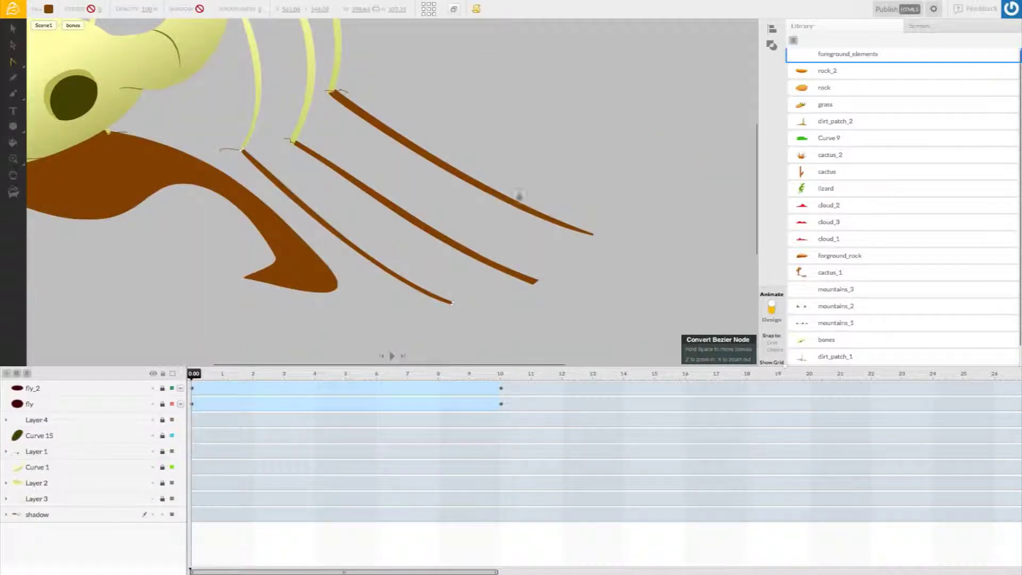
{"action": "key", "text": "v"}
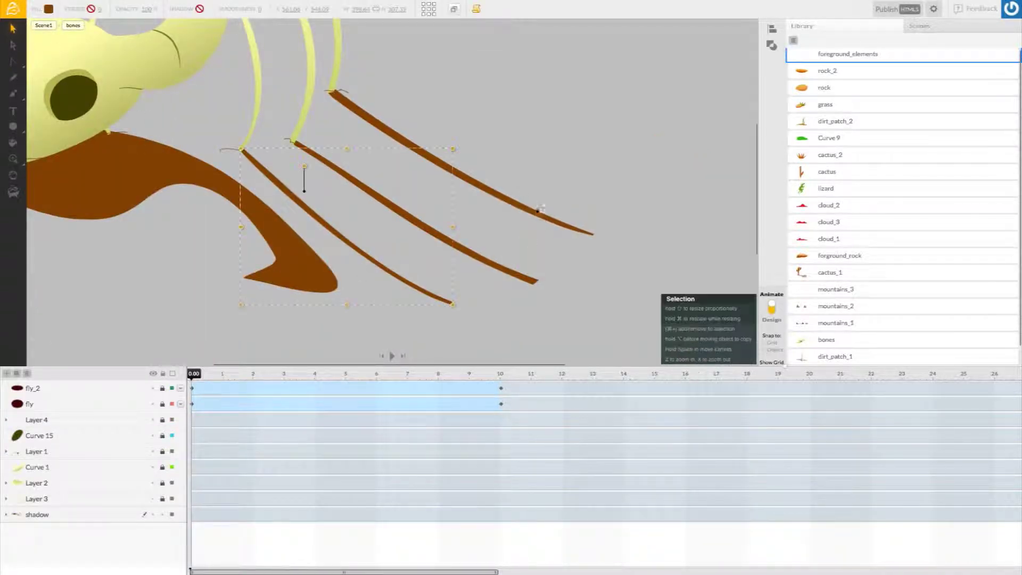
{"action": "left_click", "coordinate": [524, 207]}
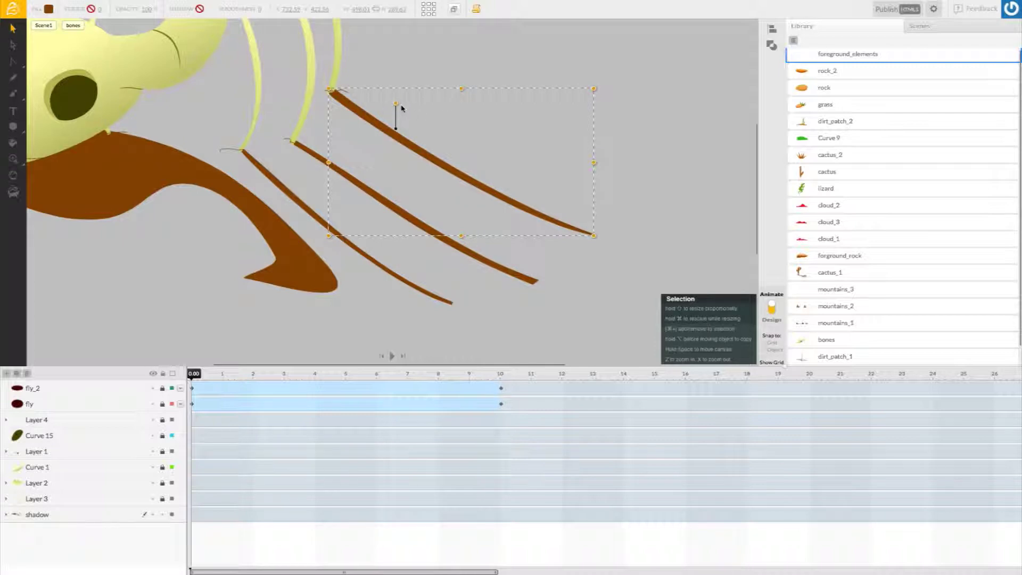
{"action": "mouse_move", "coordinate": [397, 103]}
{"action": "left_mouse_down"}
{"action": "mouse_move", "coordinate": [393, 114]}
{"action": "mouse_move", "coordinate": [381, 109]}
{"action": "left_mouse_up"}
{"action": "left_click", "coordinate": [448, 242]}
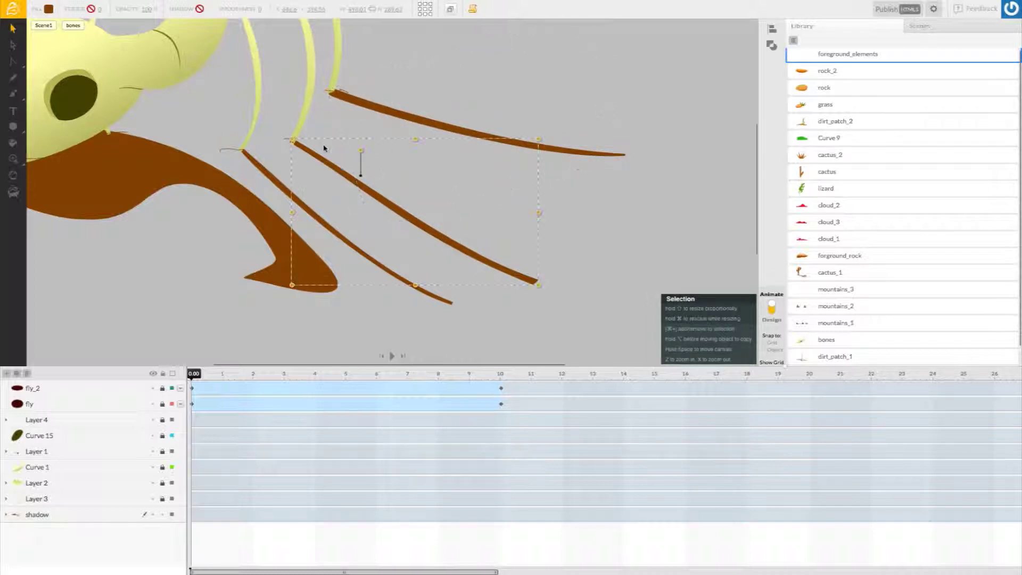
{"action": "left_click_drag", "start_coordinate": [358, 155], "coordinate": [353, 153]}
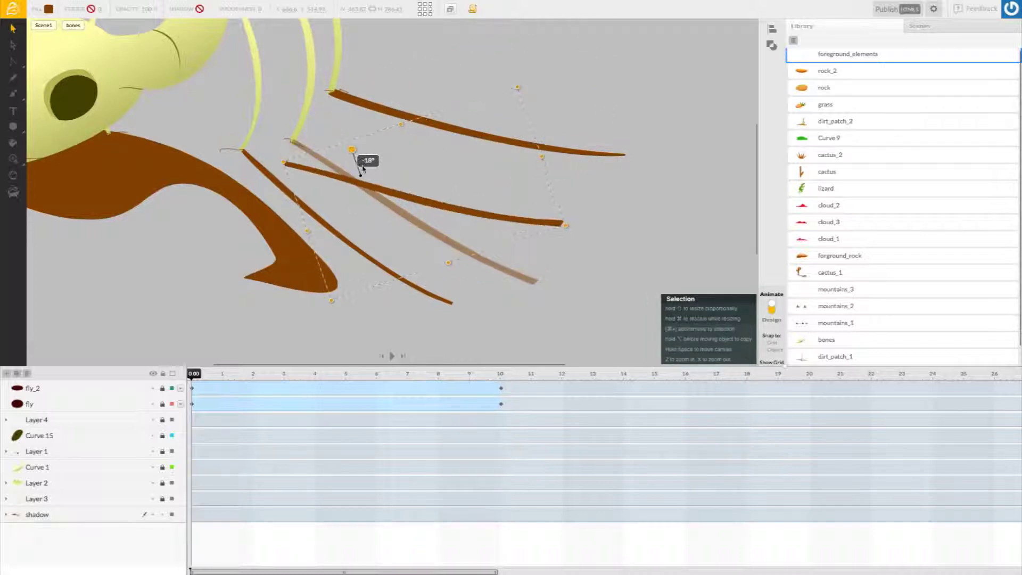
{"action": "left_click_drag", "start_coordinate": [397, 186], "coordinate": [388, 168]}
Rotate the first rib's shadow counterclockwise to follow the other rib shadows and realign its start with the rib base
{"action": "left_click", "coordinate": [260, 157]}
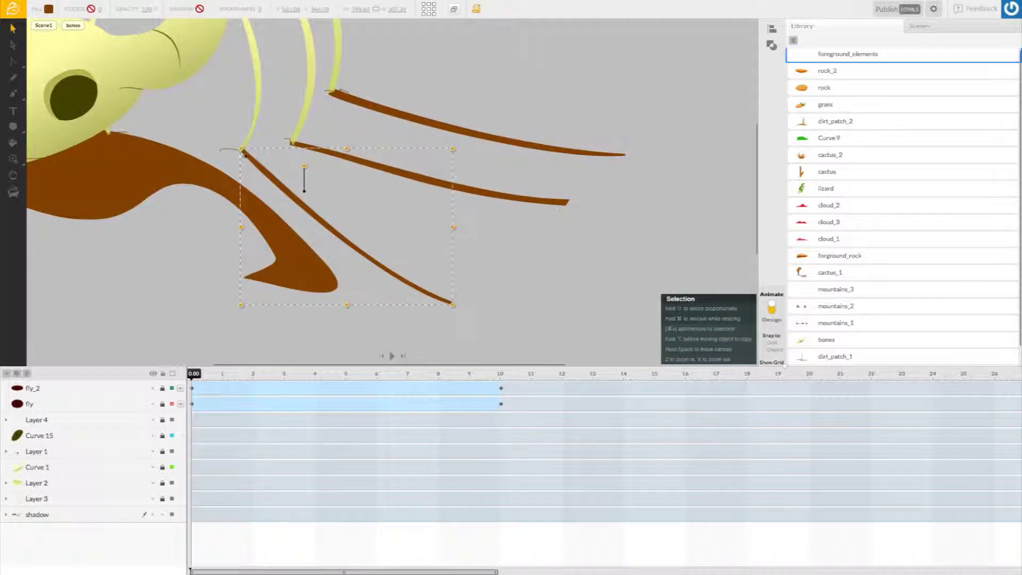
{"action": "mouse_move", "coordinate": [304, 166]}
{"action": "left_mouse_down"}
{"action": "mouse_move", "coordinate": [288, 169]}
{"action": "mouse_move", "coordinate": [285, 196]}
{"action": "mouse_move", "coordinate": [292, 166]}
{"action": "left_mouse_up"}
{"action": "left_click_drag", "start_coordinate": [501, 194], "coordinate": [497, 212]}
{"action": "left_click_drag", "start_coordinate": [389, 194], "coordinate": [388, 199]}
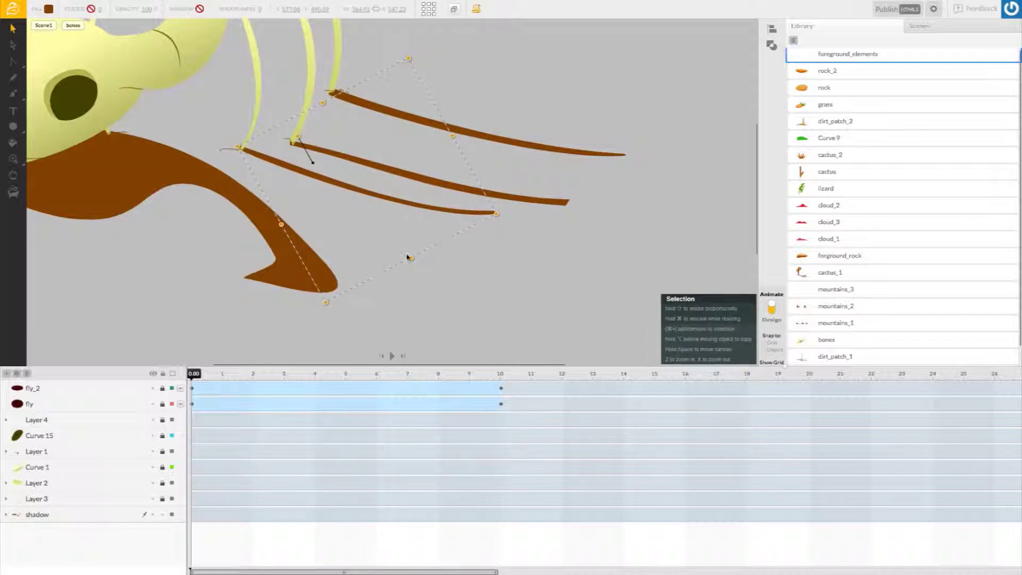
Rotate the skull's shadow slightly counterclockwise to match the rib shadows' direction and return to the main scene
{"action": "left_click", "coordinate": [148, 165]}
{"action": "left_click_drag", "start_coordinate": [108, 184], "coordinate": [101, 177]}
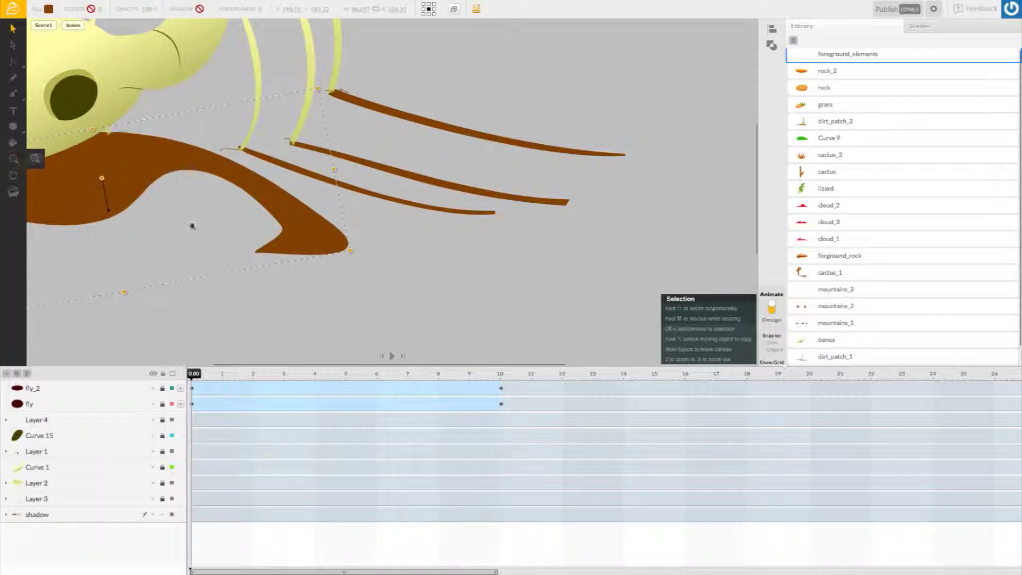
{"action": "left_click_drag", "start_coordinate": [282, 213], "coordinate": [551, 216]}
{"action": "left_click_drag", "start_coordinate": [394, 204], "coordinate": [387, 212]}
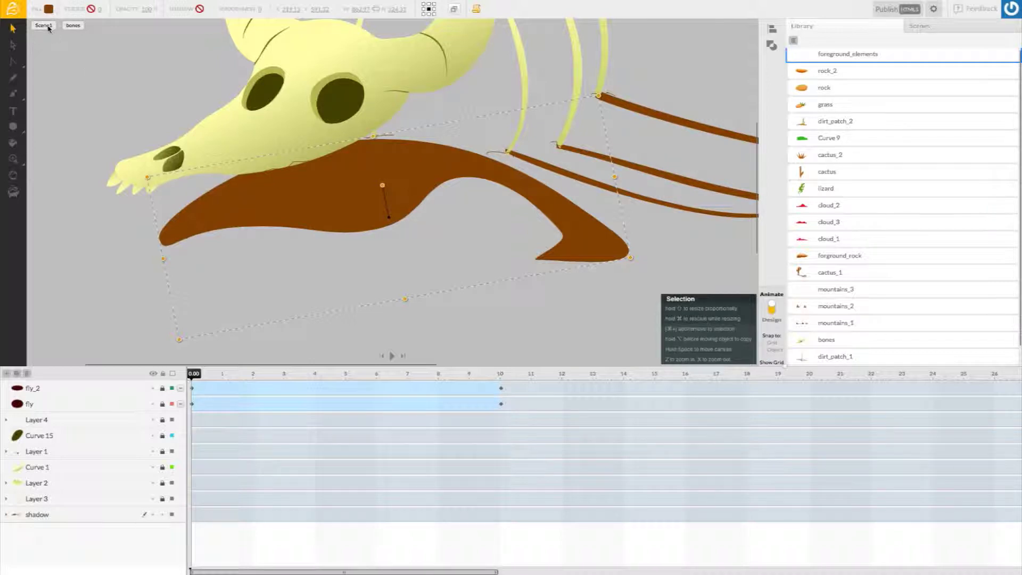
{"action": "left_click", "coordinate": [48, 27]}
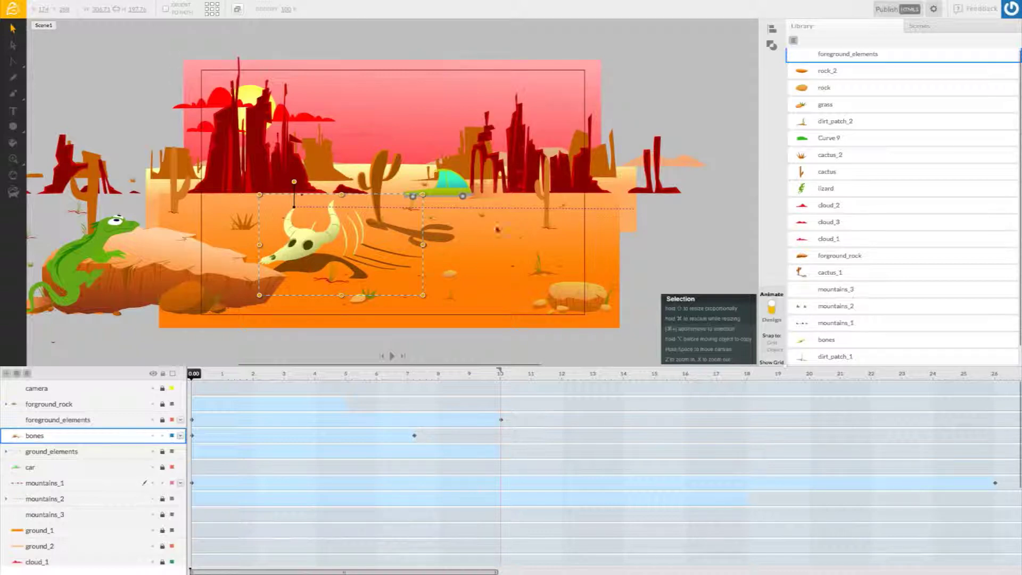
Reopen the bones symbol and set the skull shadow's fill opacity to 50%
{"action": "double_click", "coordinate": [319, 238]}
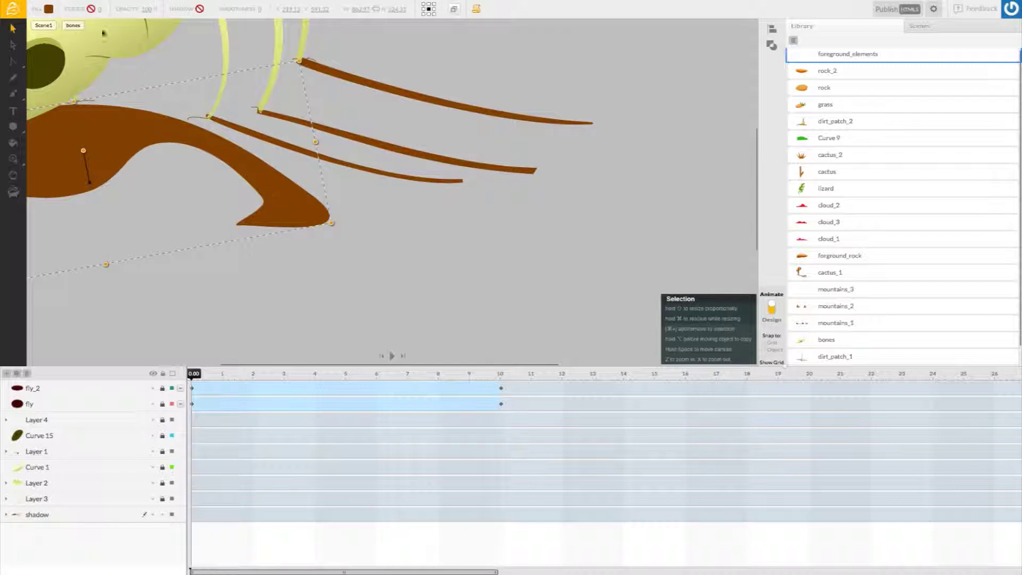
{"action": "left_click", "coordinate": [48, 9]}
{"action": "left_click_drag", "start_coordinate": [200, 47], "coordinate": [189, 45]}
{"action": "left_click", "coordinate": [199, 45]}
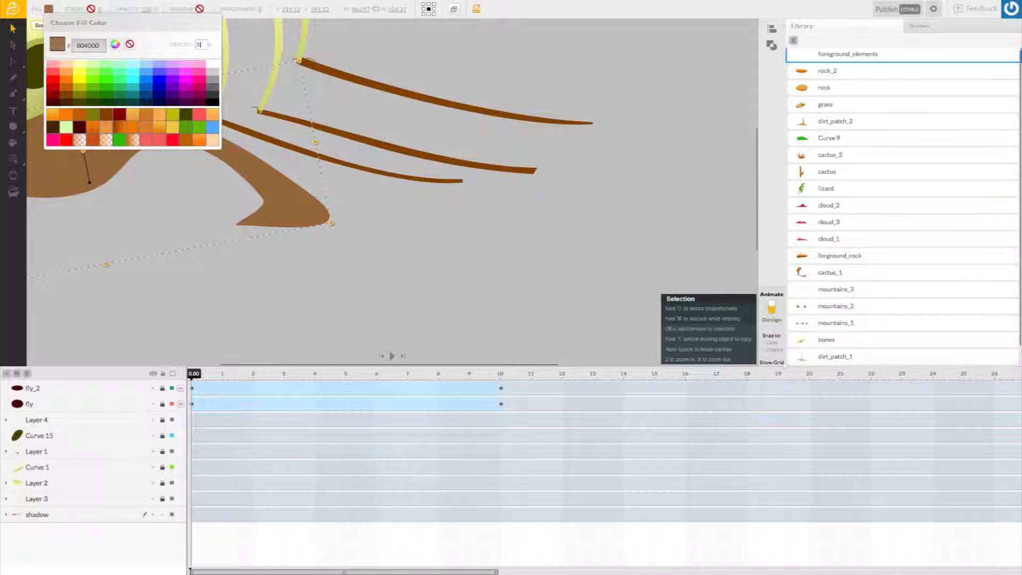
{"action": "key", "text": "Return"}
Set the fill opacity of the first and second rib shadows to 50%
{"action": "left_click", "coordinate": [410, 180]}
{"action": "left_click", "coordinate": [47, 10]}
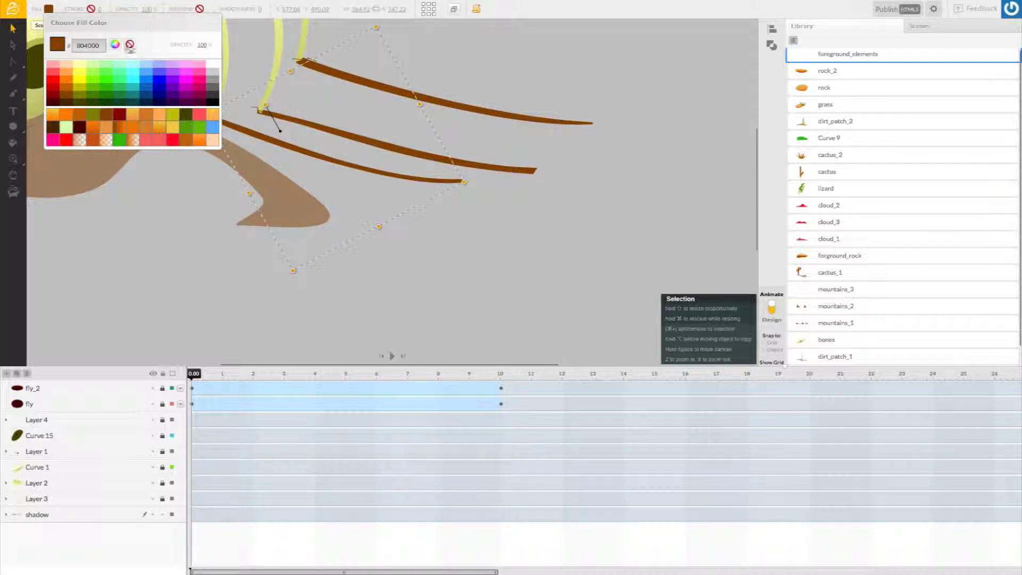
{"action": "left_click", "coordinate": [203, 45]}
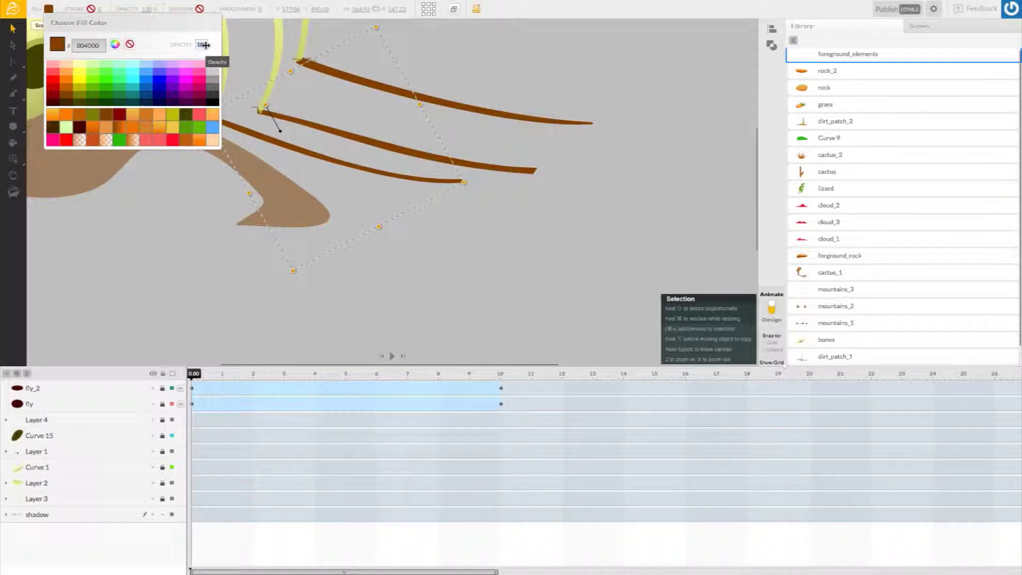
{"action": "key", "text": "Return"}
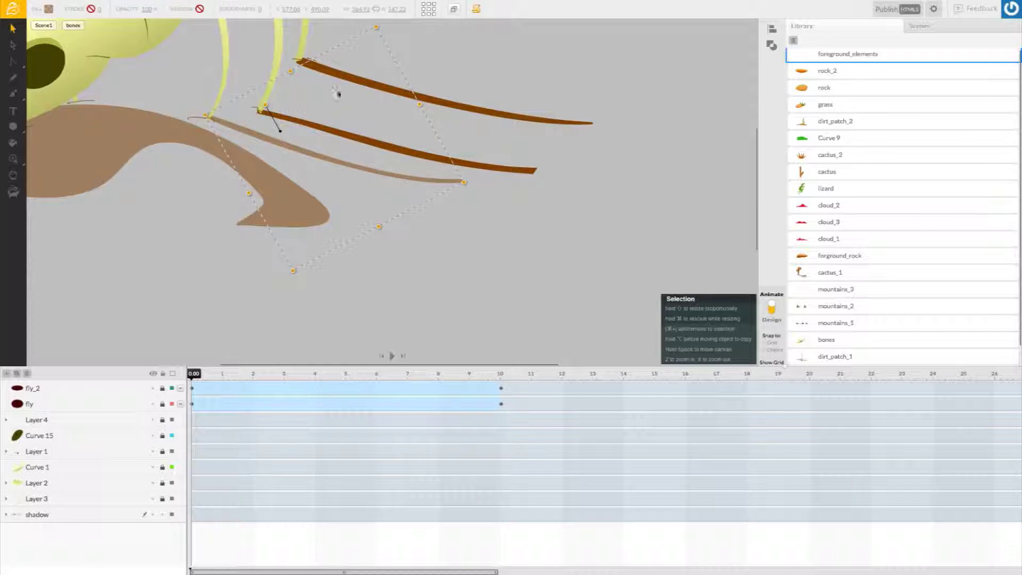
{"action": "left_click", "coordinate": [49, 9]}
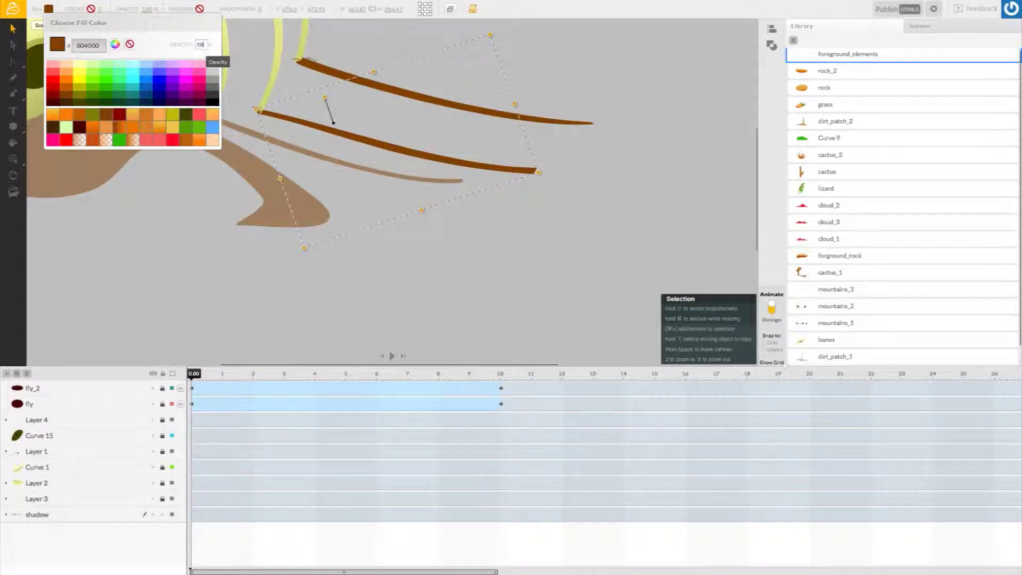
{"action": "left_click", "coordinate": [202, 45]}
{"action": "type", "text": "50"}
{"action": "key", "text": "Return"}
Set the third rib shadow's fill opacity to 50%, return to the main scene and clear the selection
{"action": "left_click", "coordinate": [485, 108]}
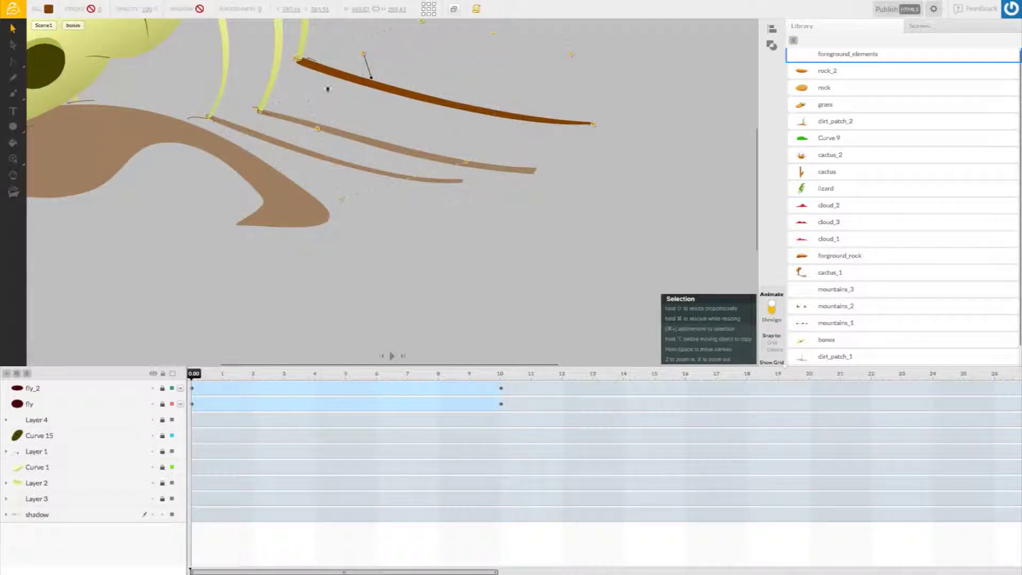
{"action": "left_click", "coordinate": [49, 10]}
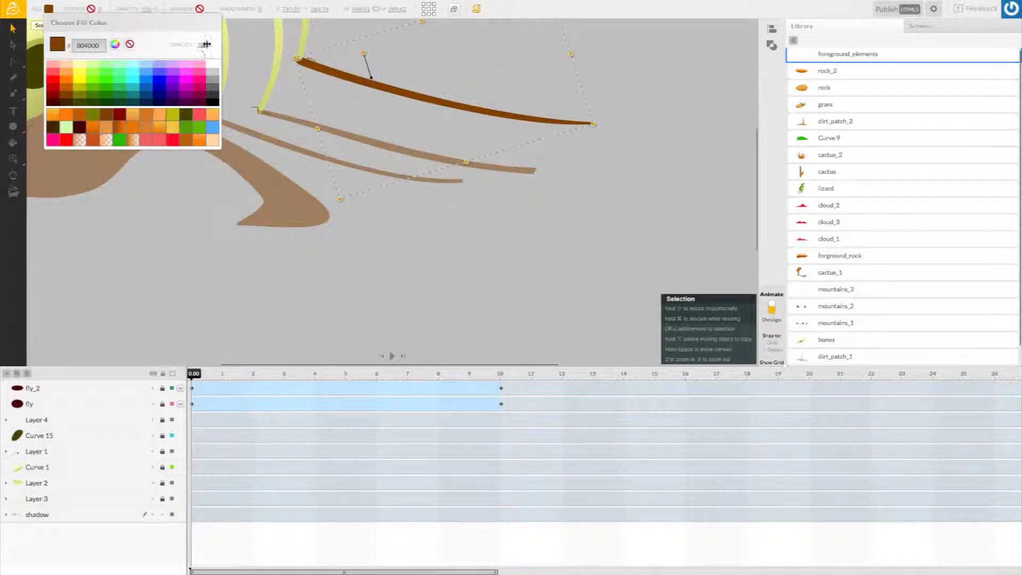
{"action": "type", "text": "50"}
{"action": "key", "text": "Return"}
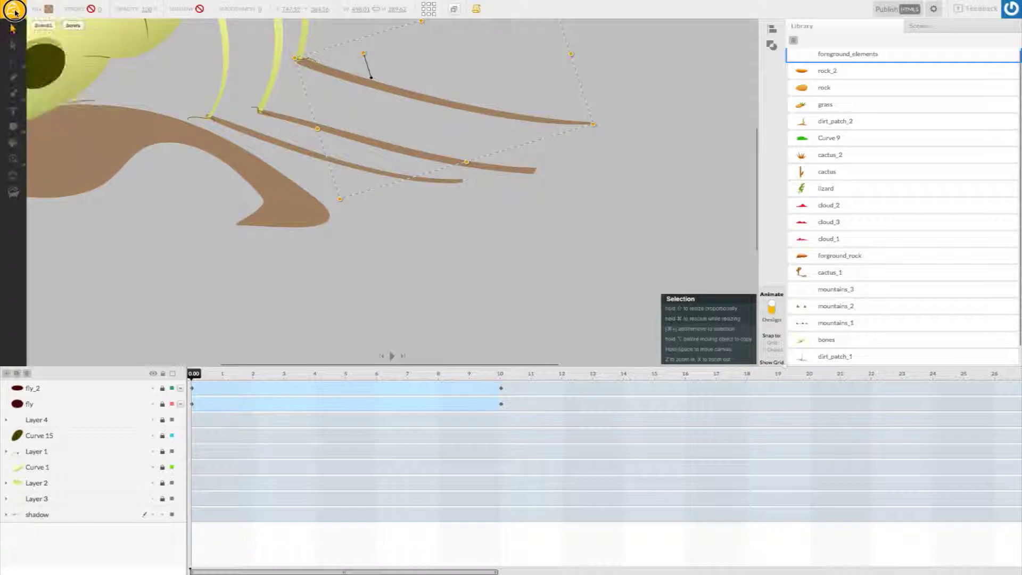
{"action": "left_click", "coordinate": [47, 26]}
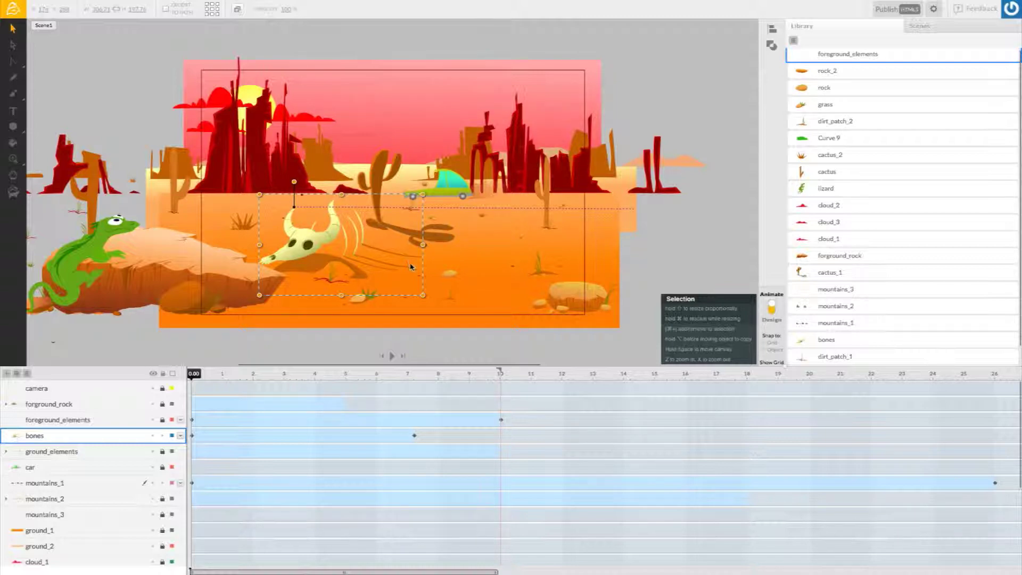
{"action": "scroll", "coordinate": [480, 227], "scroll_direction": "left", "scroll_amount": 1}
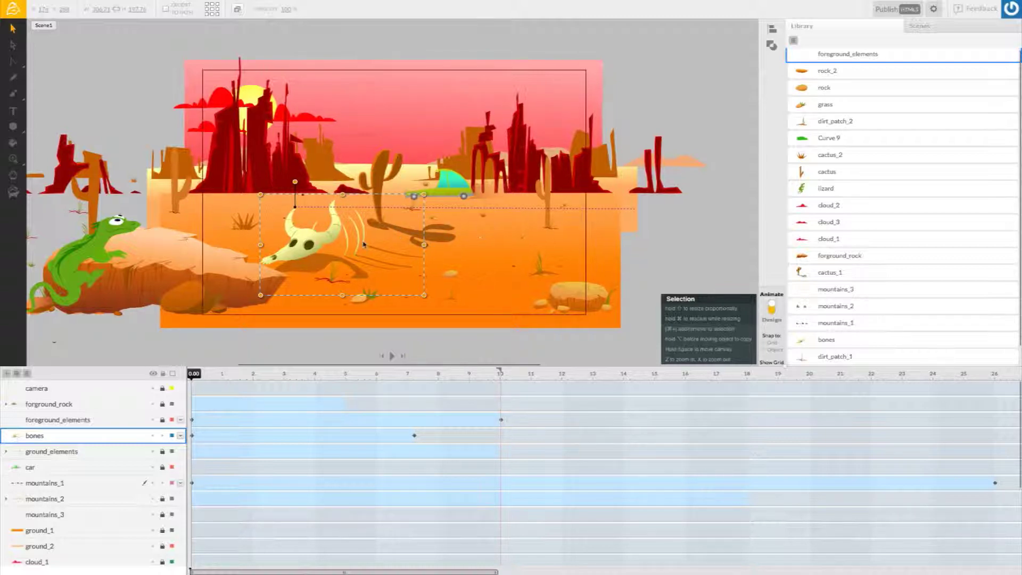
{"action": "left_click", "coordinate": [670, 241]}
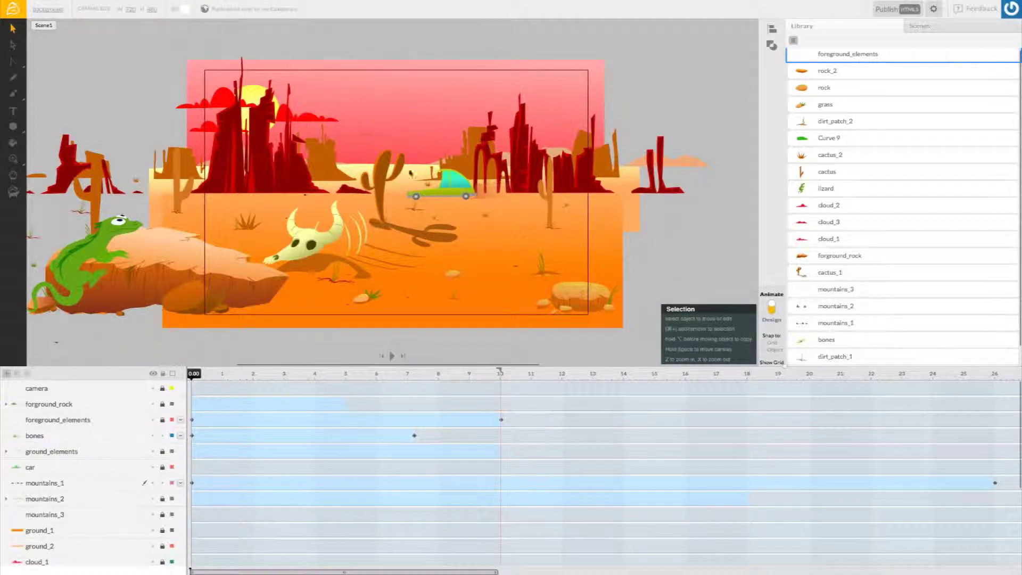
Unlock the scene's layers and set the large cactus shadow's fill opacity to 50% inside the cactus_1 symbol
{"action": "left_click", "coordinate": [163, 374]}
{"action": "double_click", "coordinate": [388, 174]}
{"action": "left_click", "coordinate": [519, 147]}
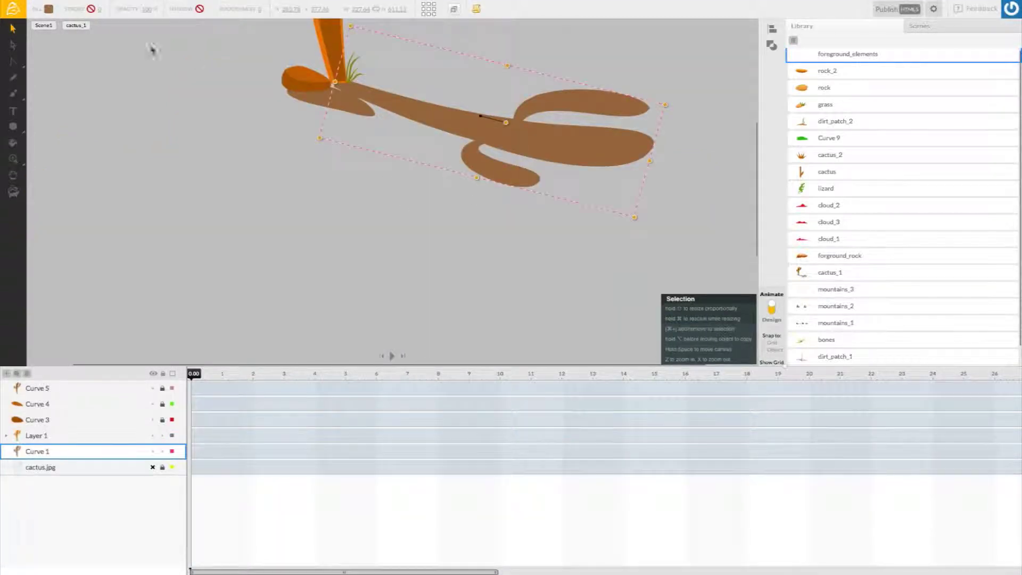
{"action": "left_click", "coordinate": [50, 10]}
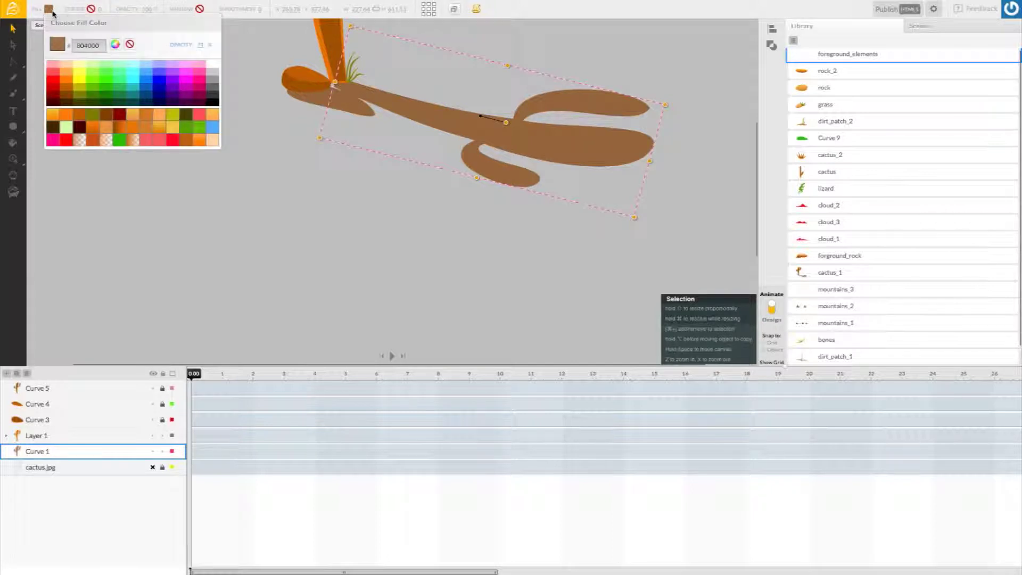
{"action": "left_click", "coordinate": [204, 45]}
{"action": "type", "text": "50"}
{"action": "key", "text": "Return"}
{"action": "left_click", "coordinate": [244, 126]}
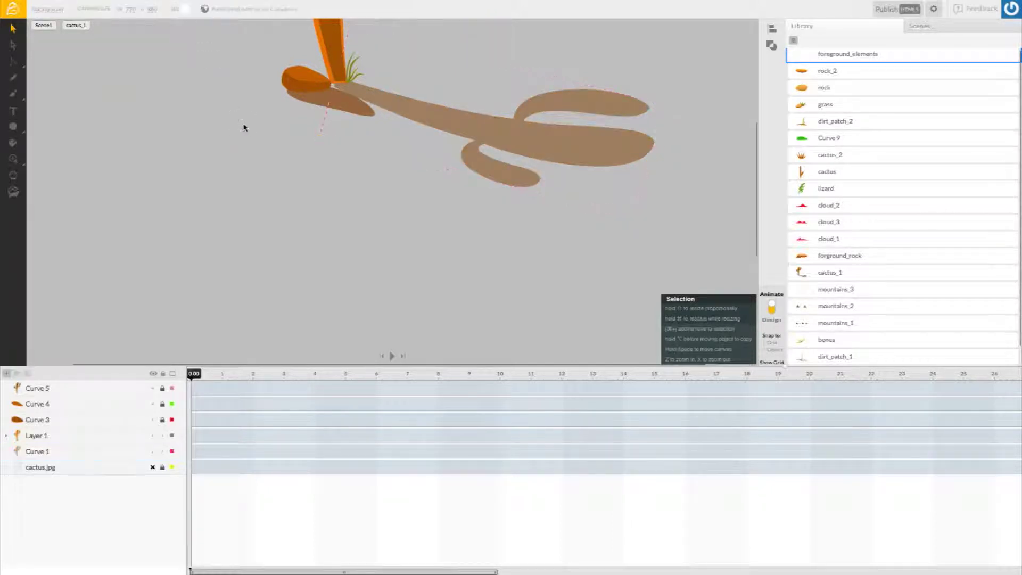
Set the rock shadow's fill opacity to 50%, return to the main scene and clear the selection
{"action": "left_click", "coordinate": [48, 9]}
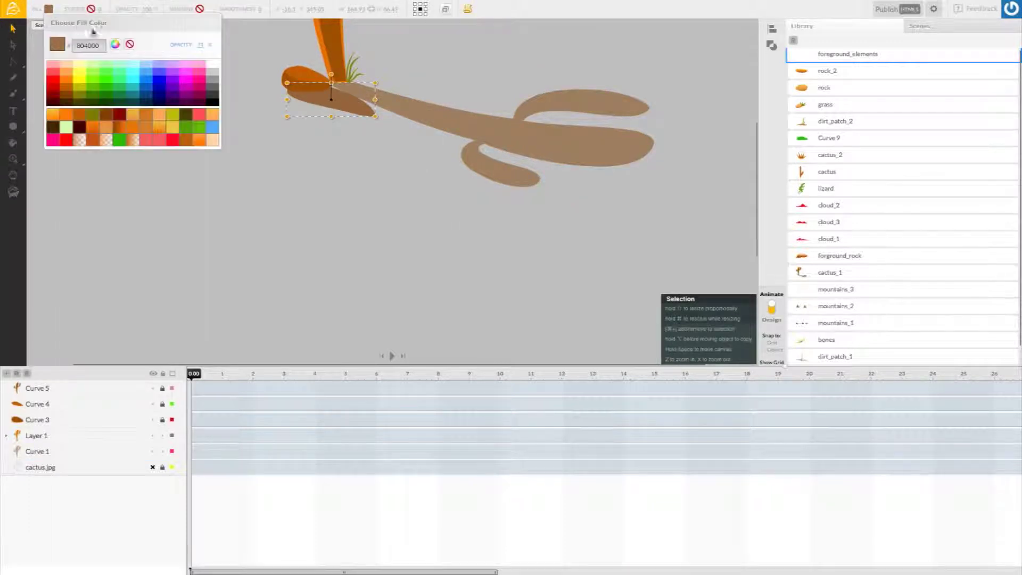
{"action": "left_click", "coordinate": [200, 44]}
{"action": "type", "text": "50"}
{"action": "key", "text": "Return"}
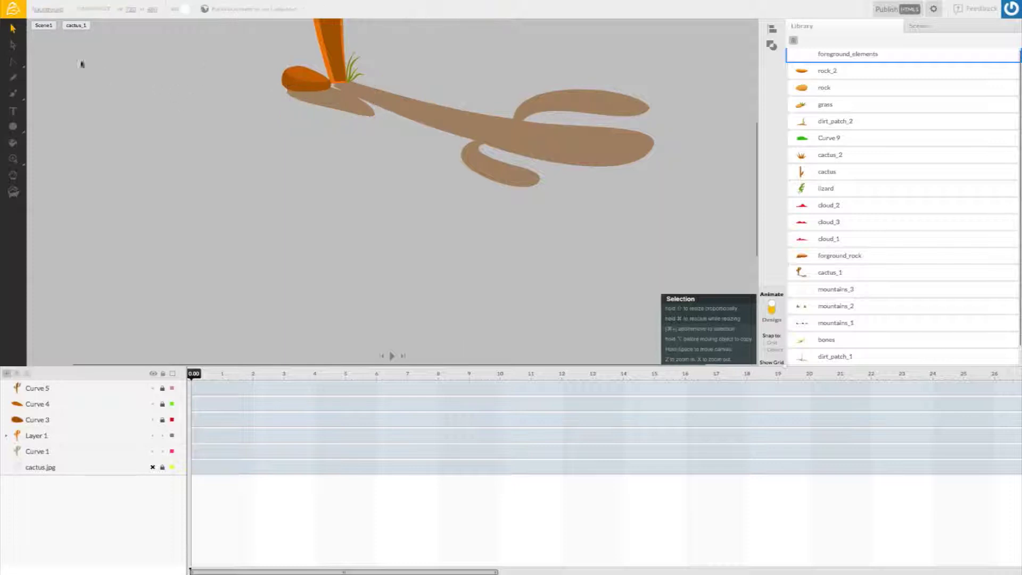
{"action": "left_click", "coordinate": [49, 28]}
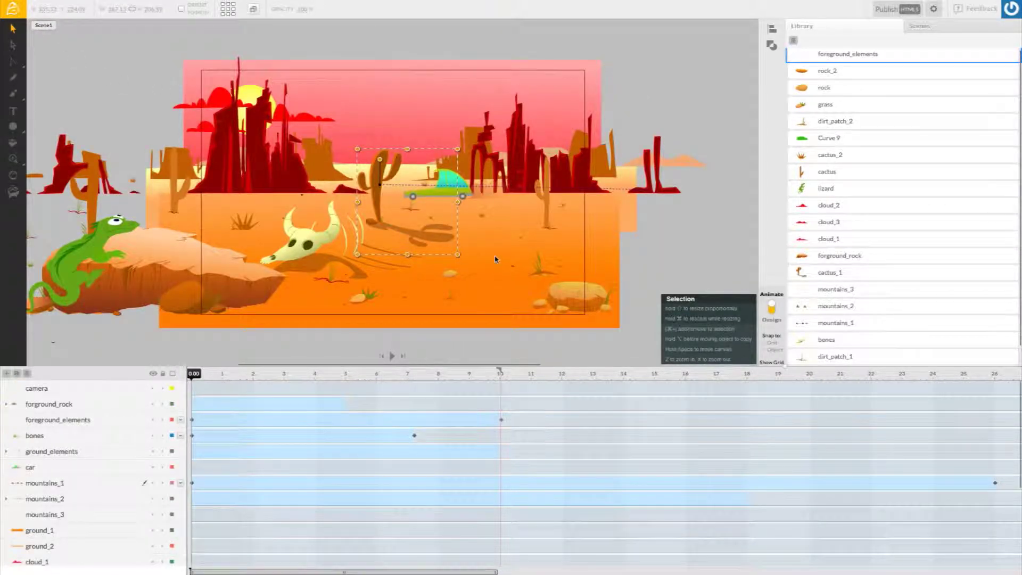
{"action": "left_click", "coordinate": [495, 242]}
{"action": "scroll", "coordinate": [328, 299], "scroll_direction": "left", "scroll_amount": 1}
{"action": "scroll", "coordinate": [327, 300], "scroll_direction": "left", "scroll_amount": 3}
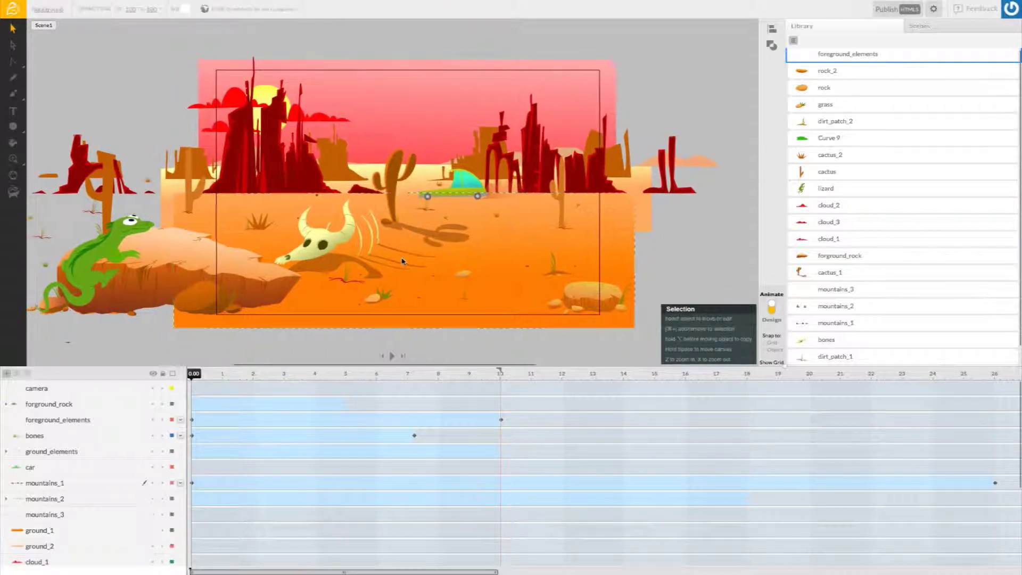
{"action": "key", "text": "Escape"}
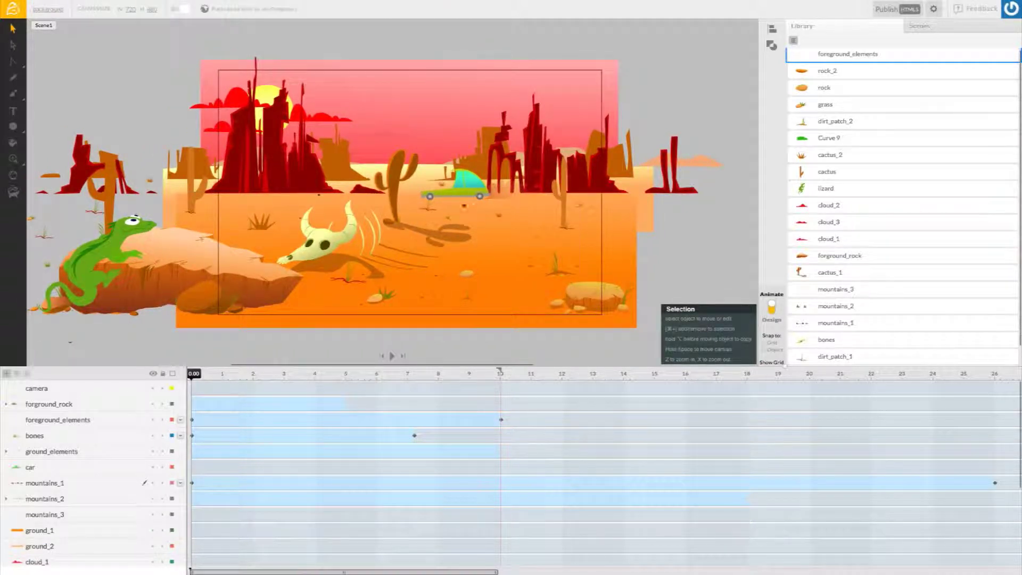
Open the car symbol and add a layer named shadow beneath all its other layers
{"action": "left_click", "coordinate": [464, 188]}
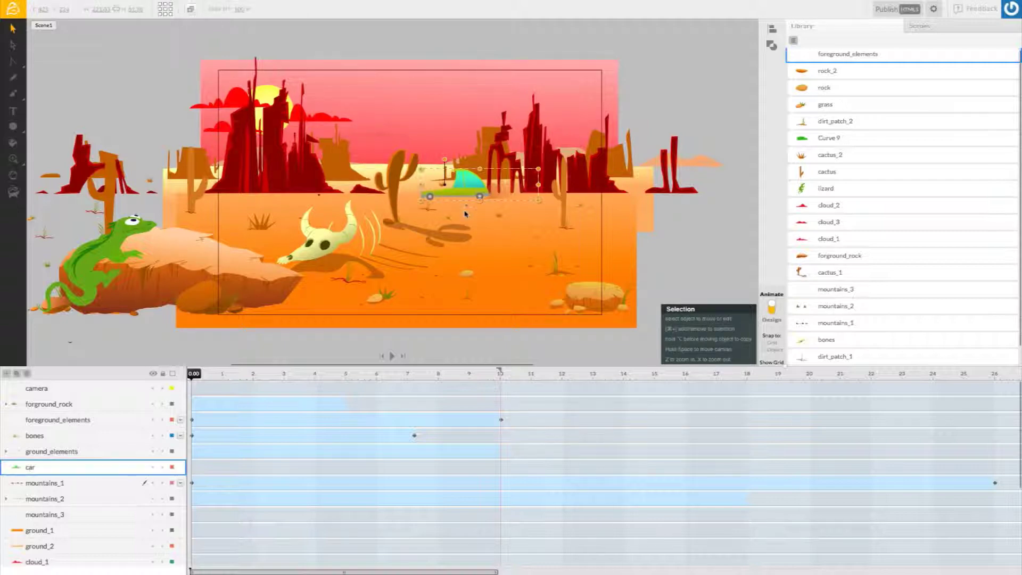
{"action": "double_click", "coordinate": [469, 190]}
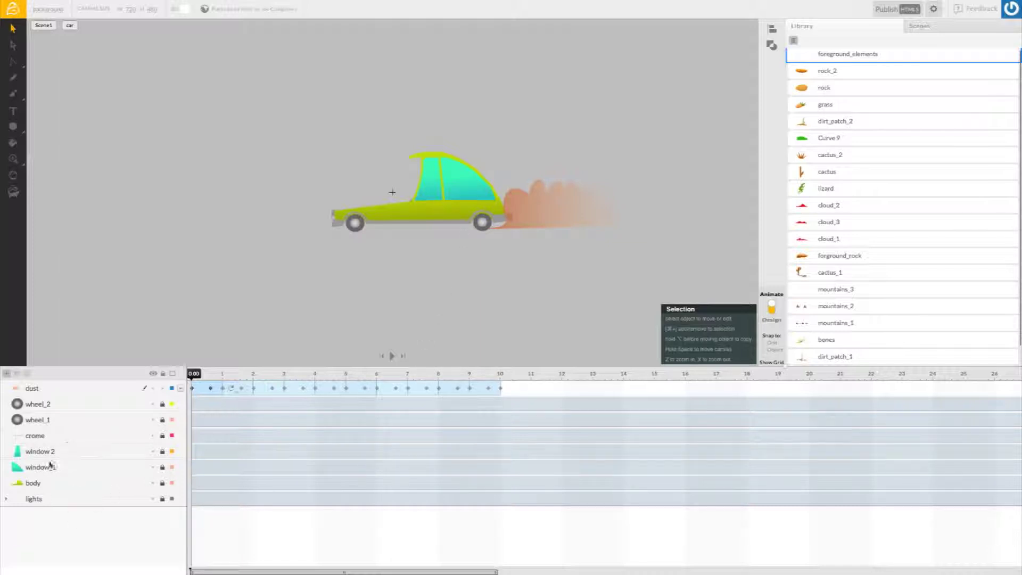
{"action": "left_click", "coordinate": [10, 374]}
{"action": "left_click_drag", "start_coordinate": [91, 543], "coordinate": [109, 527]}
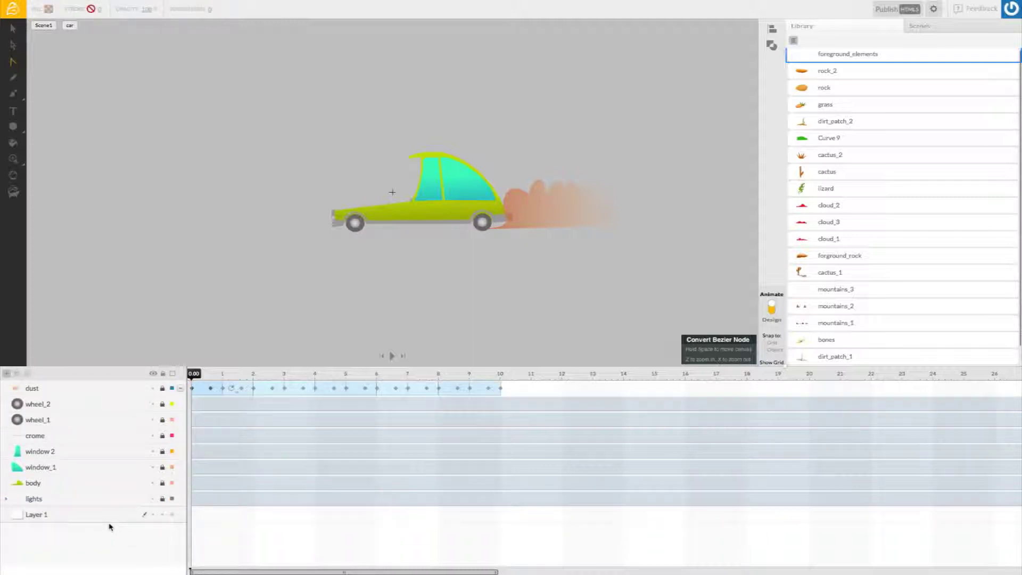
{"action": "double_click", "coordinate": [44, 516]}
{"action": "type", "text": "shadow"}
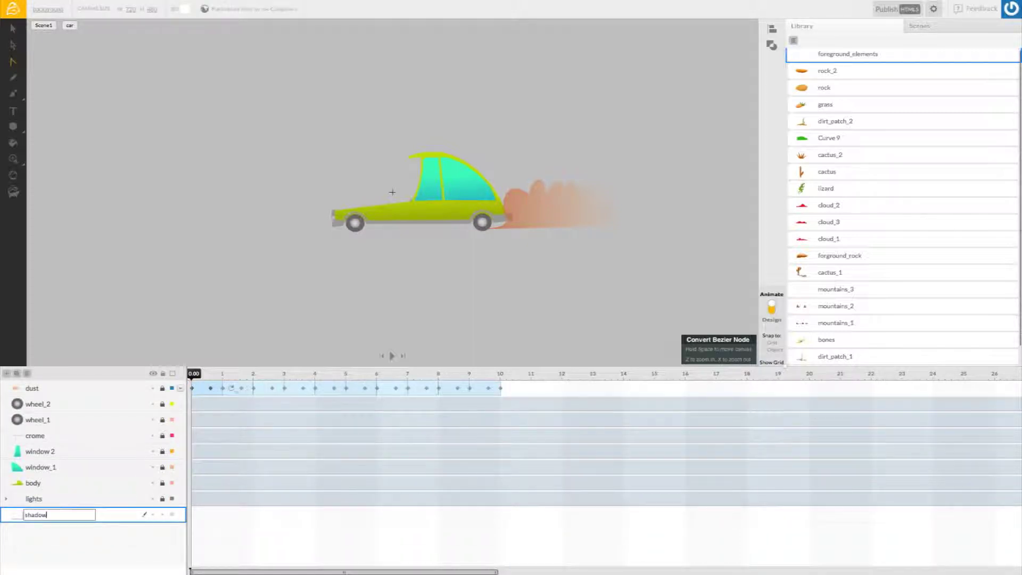
{"action": "key", "text": "Return"}
Draw a rectangle under the car between its bumpers on the shadow layer and fill it with brown #804000
{"action": "left_click", "coordinate": [13, 94]}
{"action": "left_click", "coordinate": [13, 62]}
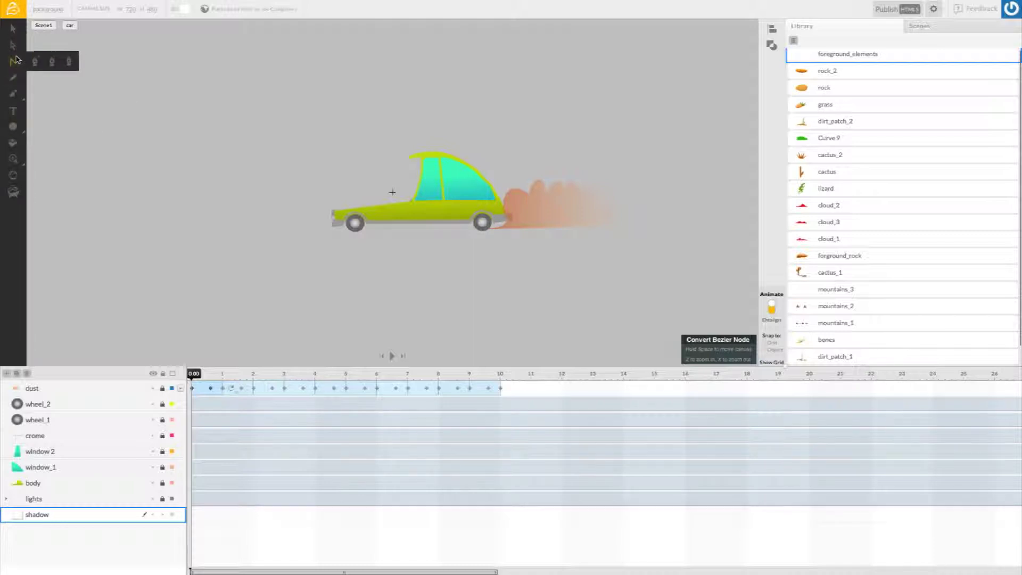
{"action": "left_click", "coordinate": [68, 63]}
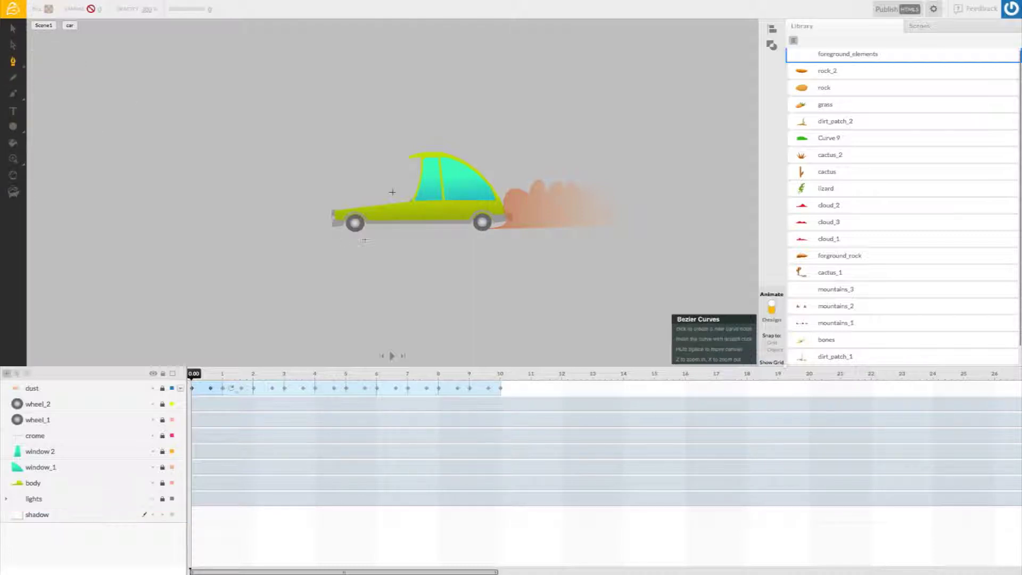
{"action": "left_click", "coordinate": [13, 126]}
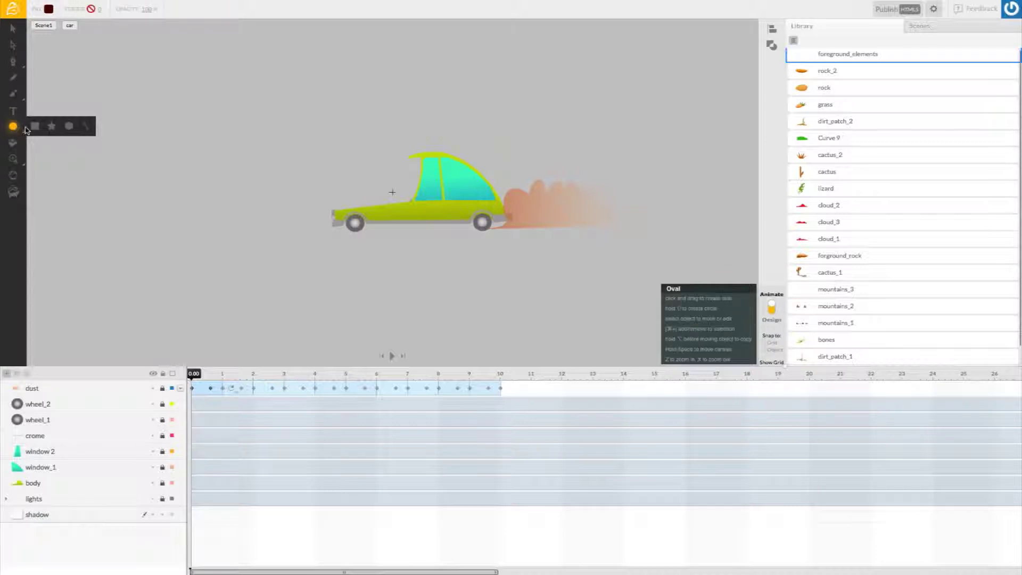
{"action": "left_click", "coordinate": [39, 126]}
{"action": "left_click", "coordinate": [12, 128]}
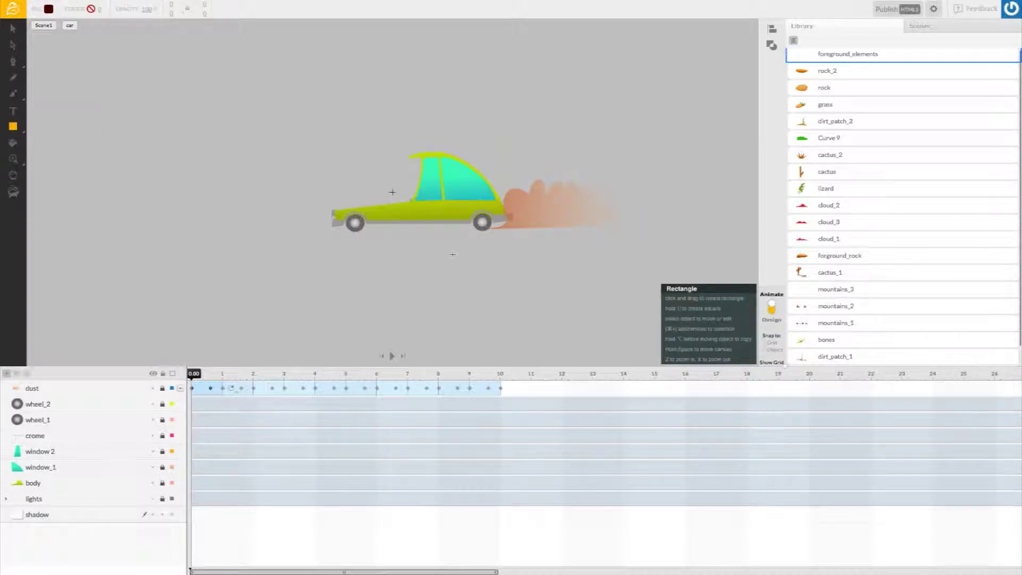
{"action": "left_click_drag", "start_coordinate": [339, 224], "coordinate": [507, 246]}
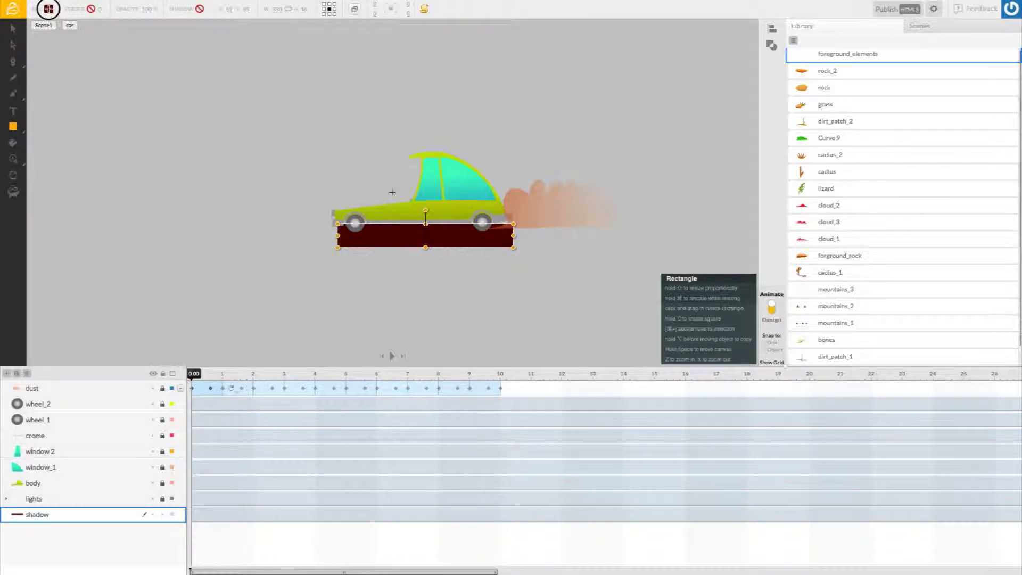
{"action": "left_click", "coordinate": [49, 9]}
{"action": "left_click", "coordinate": [66, 98]}
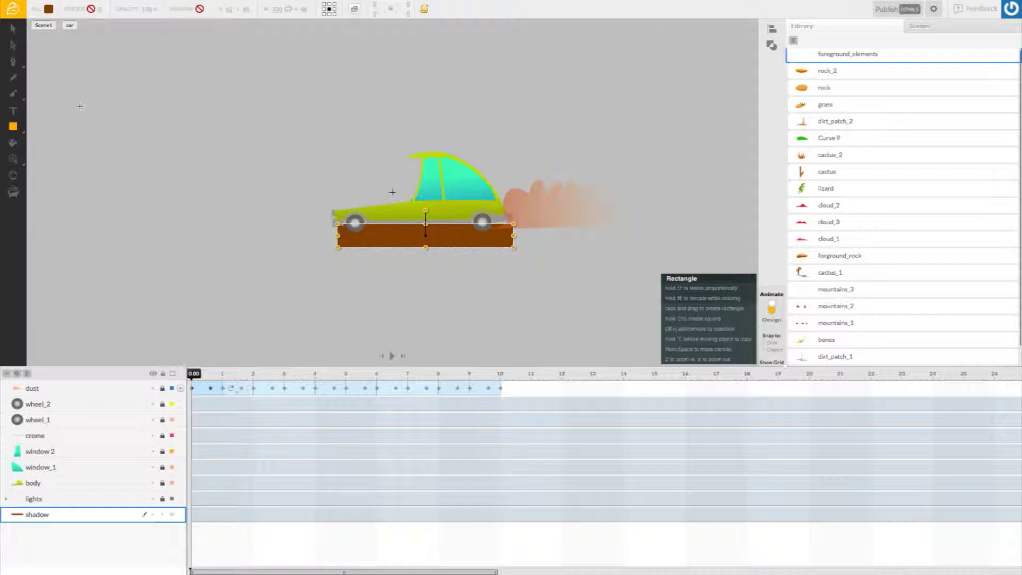
Reshape the rectangle into a tapered car shadow by moving its lower corner nodes towards the rear of the car
{"action": "left_click", "coordinate": [12, 61]}
{"action": "left_click", "coordinate": [53, 62]}
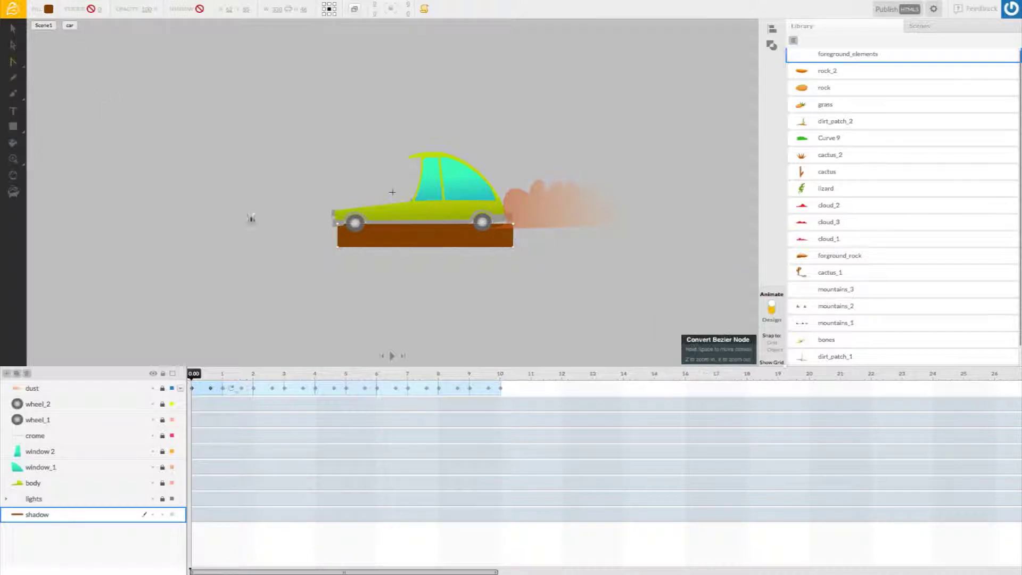
{"action": "left_click_drag", "start_coordinate": [338, 245], "coordinate": [368, 246]}
{"action": "left_click_drag", "start_coordinate": [513, 247], "coordinate": [517, 239]}
{"action": "left_click_drag", "start_coordinate": [369, 246], "coordinate": [414, 245]}
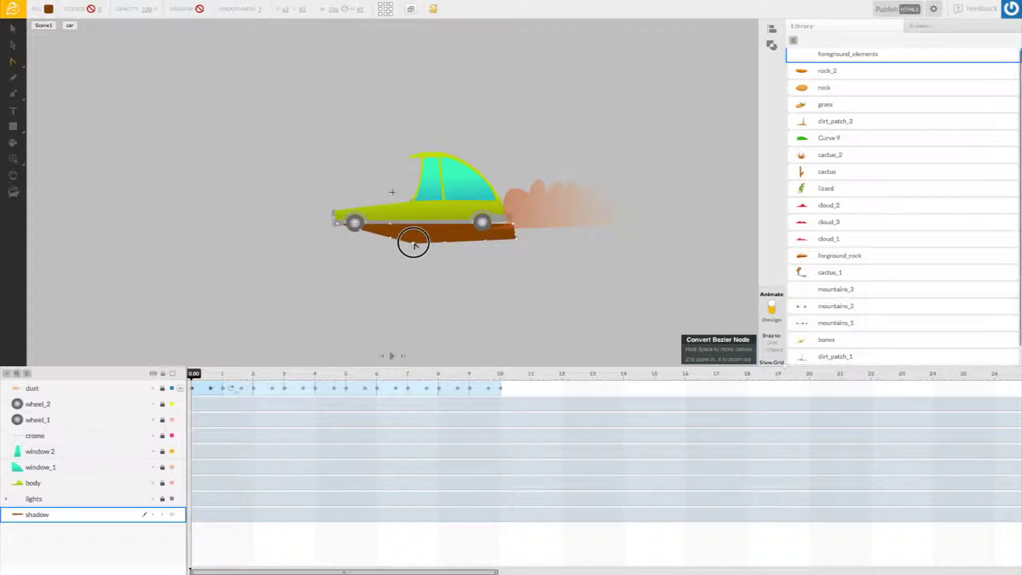
{"action": "left_click_drag", "start_coordinate": [516, 242], "coordinate": [539, 246]}
{"action": "left_click_drag", "start_coordinate": [410, 245], "coordinate": [435, 250]}
{"action": "left_click_drag", "start_coordinate": [538, 249], "coordinate": [519, 238]}
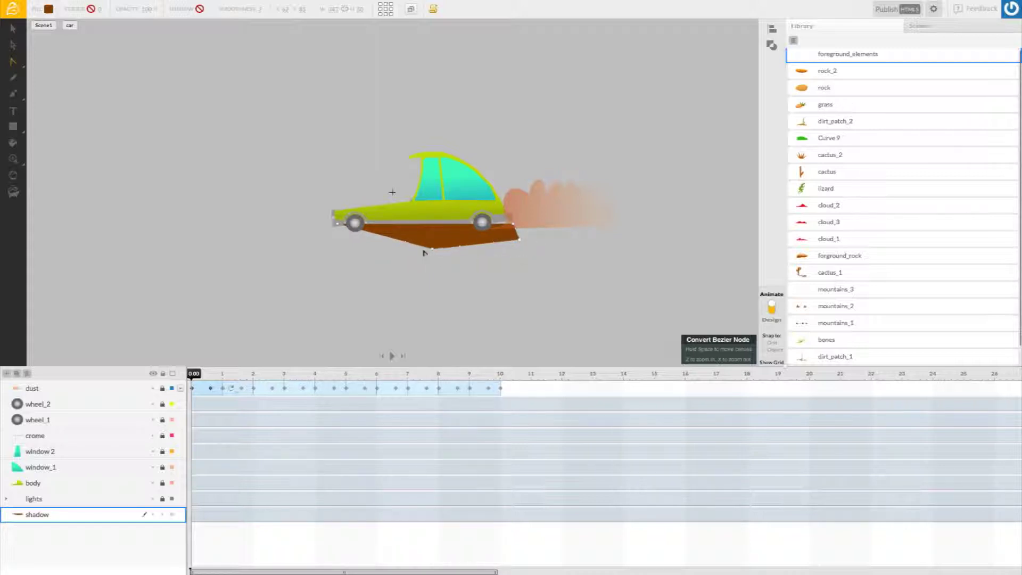
{"action": "left_click_drag", "start_coordinate": [425, 250], "coordinate": [428, 242]}
Set the car shadow's fill opacity to 35% and return to the main scene
{"action": "left_click", "coordinate": [49, 8]}
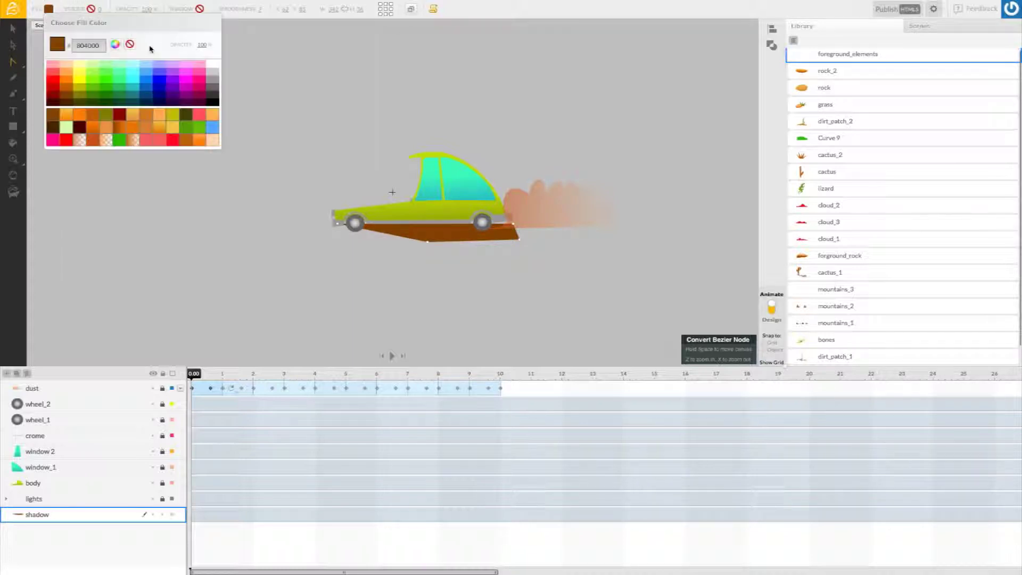
{"action": "left_click", "coordinate": [202, 45]}
{"action": "double_click", "coordinate": [203, 46]}
{"action": "type", "text": "35"}
{"action": "key", "text": "Return"}
{"action": "left_click", "coordinate": [77, 44]}
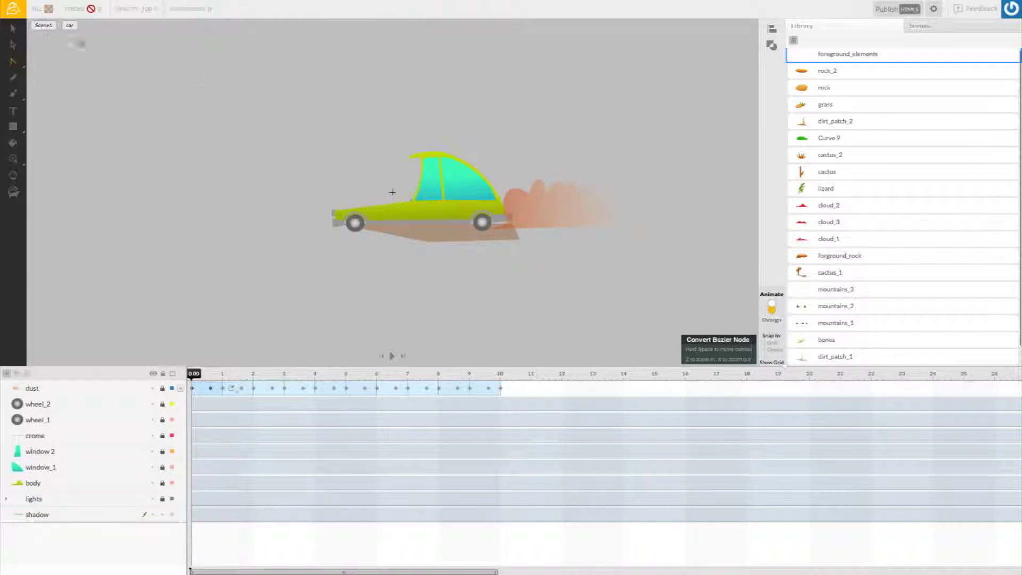
{"action": "left_click", "coordinate": [46, 27]}
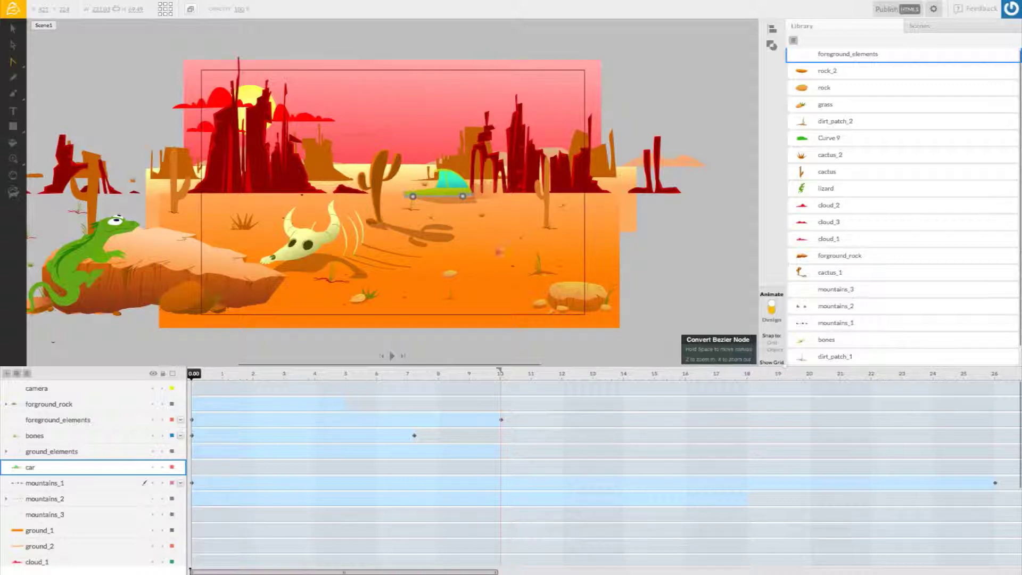
Add a layer named fade_black directly above the forground_rock layer
{"action": "left_click", "coordinate": [161, 391]}
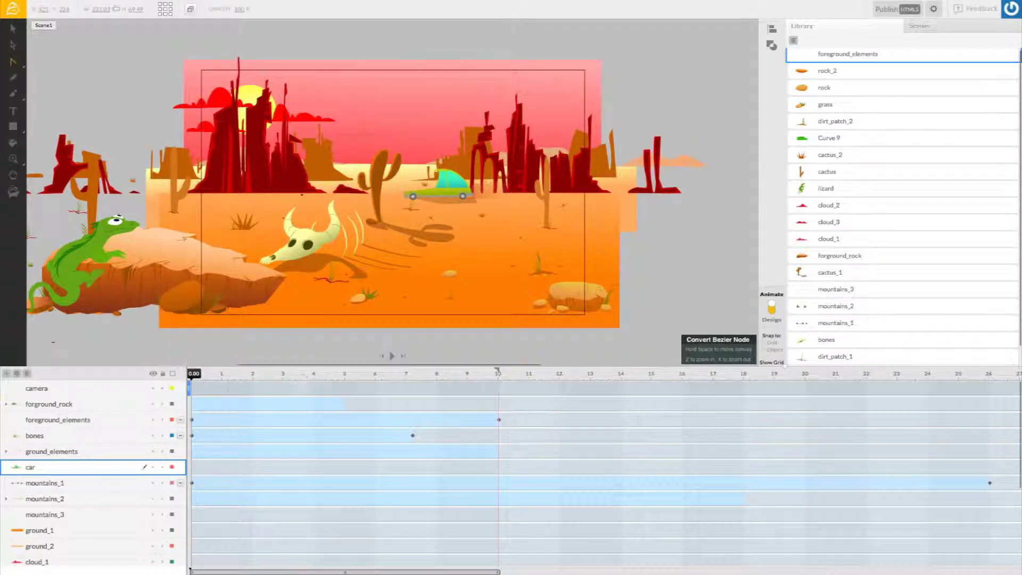
{"action": "left_click", "coordinate": [104, 405]}
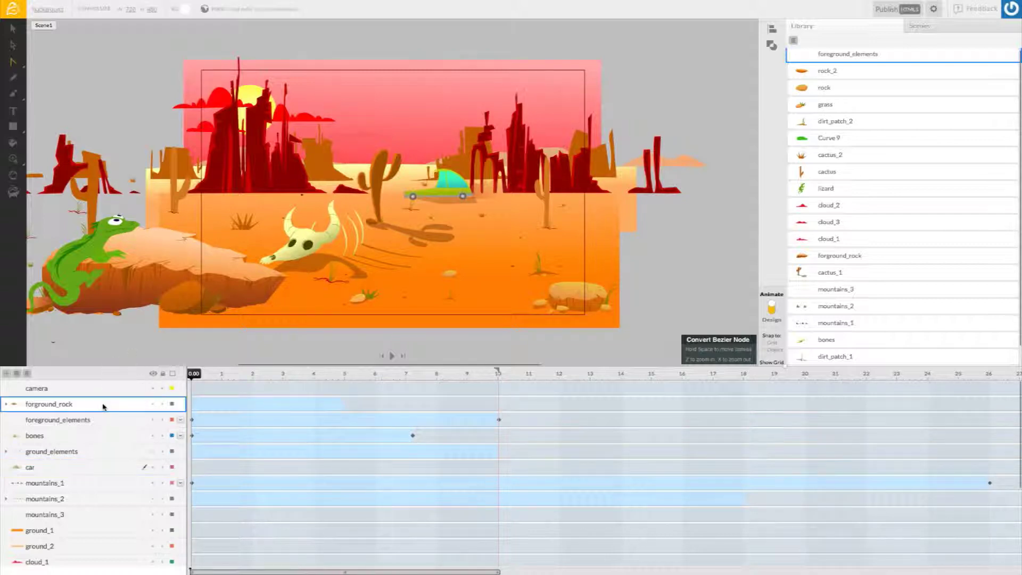
{"action": "left_click", "coordinate": [7, 374]}
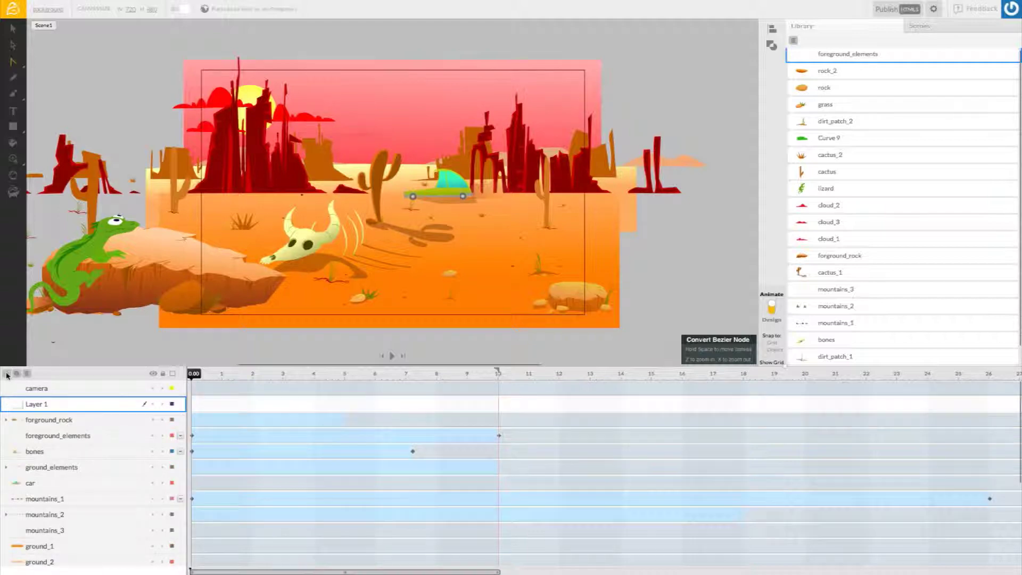
{"action": "double_click", "coordinate": [42, 406]}
{"action": "key", "text": "BackSpace"}
{"action": "key", "text": "Return"}
Draw a black rectangle covering the whole canvas on the fade_black layer and lock the layers beneath it
{"action": "left_click", "coordinate": [14, 126]}
{"action": "left_click", "coordinate": [14, 128]}
{"action": "left_click_drag", "start_coordinate": [183, 64], "coordinate": [599, 326]}
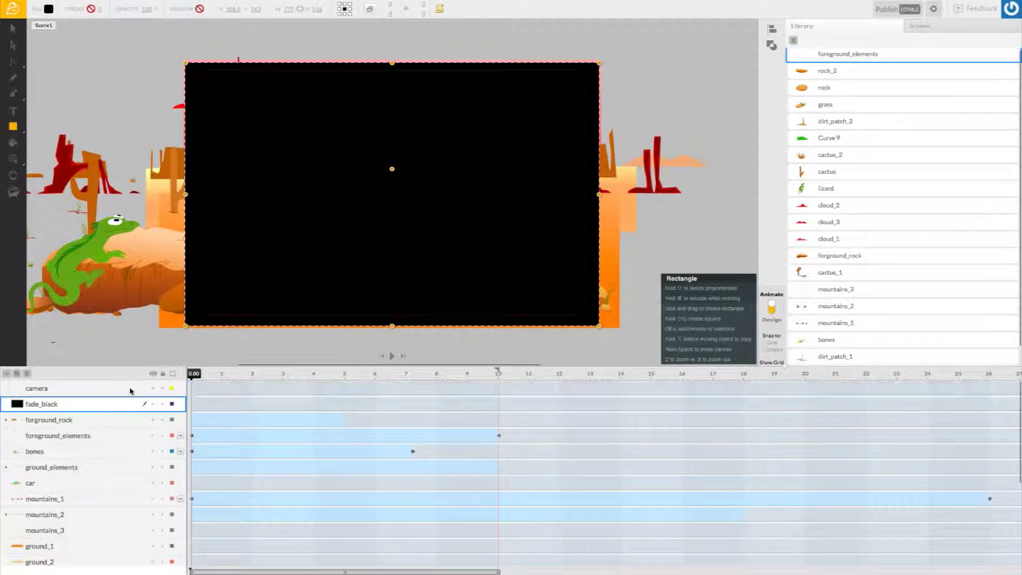
{"action": "left_click", "coordinate": [164, 374]}
Insert a keyframe for the fade_black layer and place it at 10 seconds
{"action": "left_click_drag", "start_coordinate": [193, 374], "coordinate": [502, 387]}
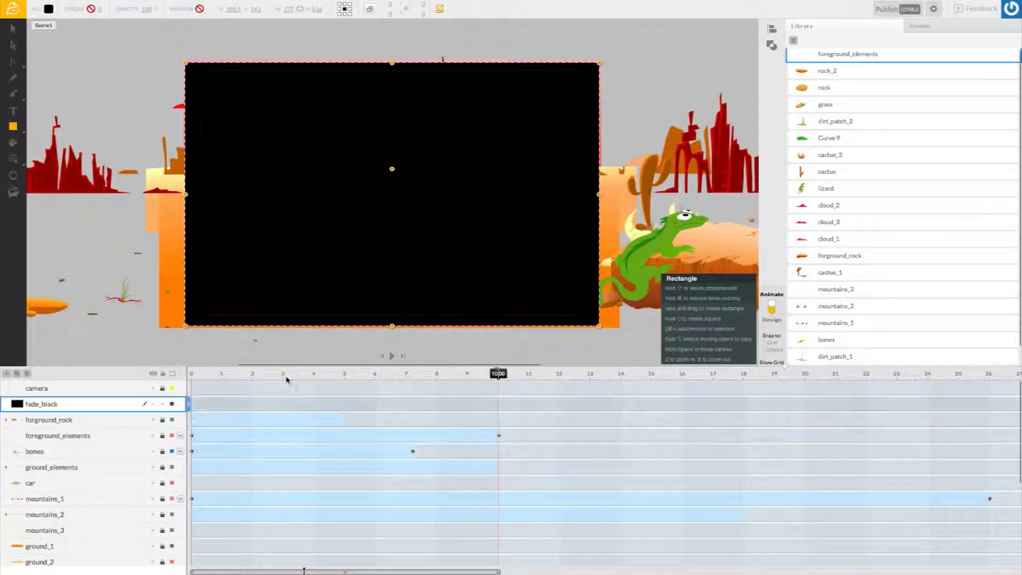
{"action": "left_click", "coordinate": [504, 407]}
{"action": "right_click", "coordinate": [496, 406]}
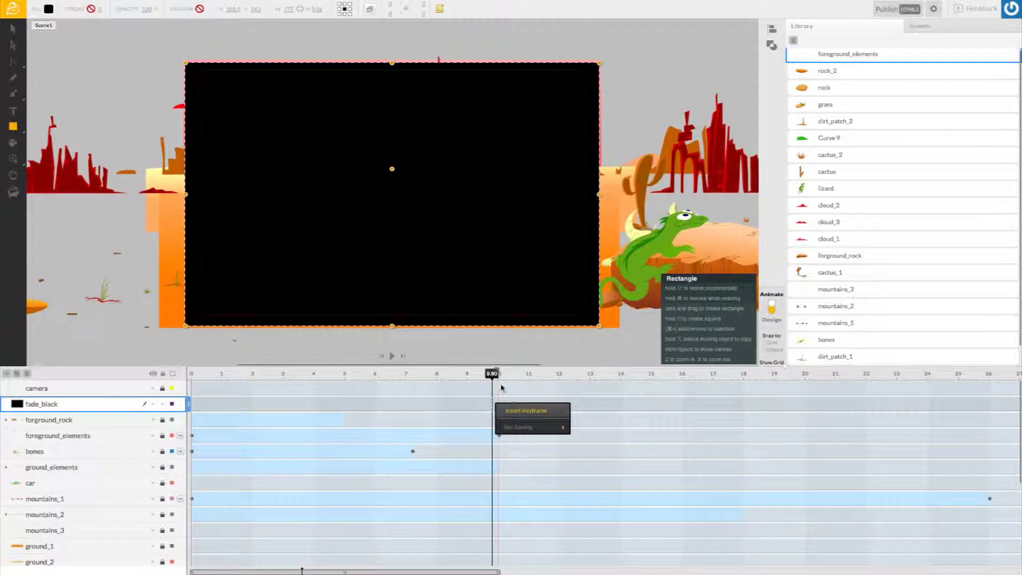
{"action": "left_click", "coordinate": [521, 412]}
{"action": "left_click", "coordinate": [502, 405]}
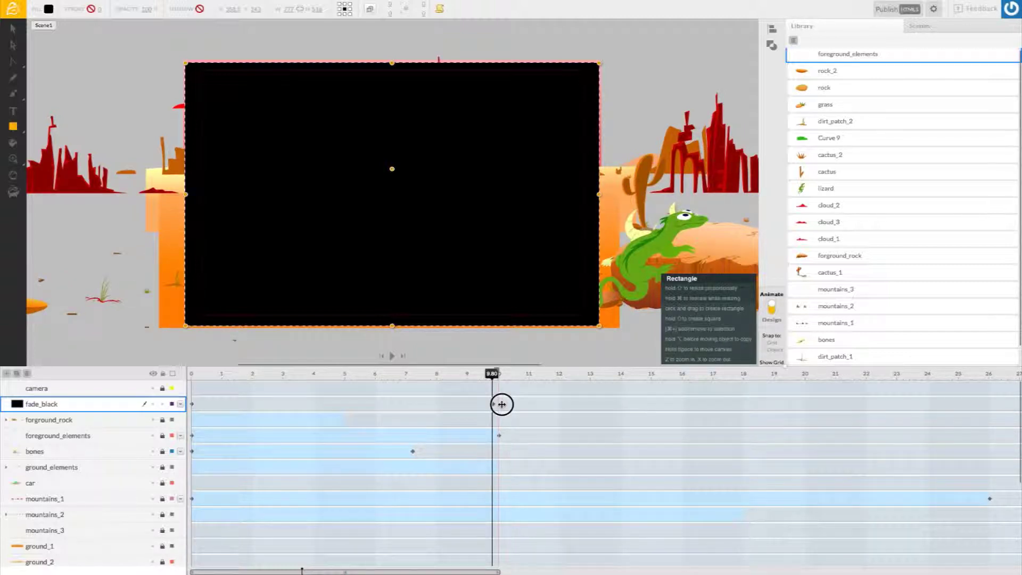
{"action": "left_click", "coordinate": [501, 405]}
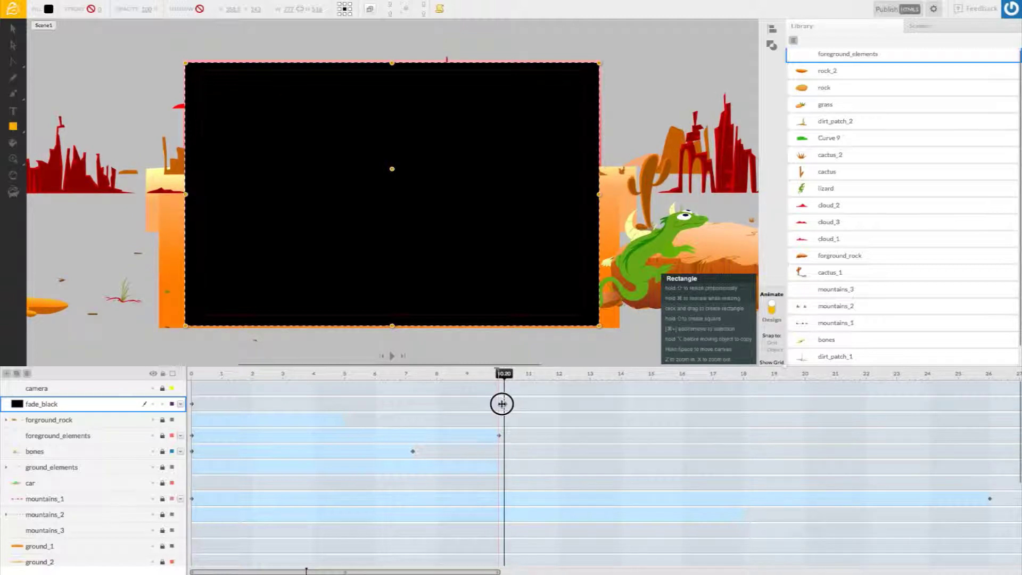
{"action": "left_click", "coordinate": [500, 404]}
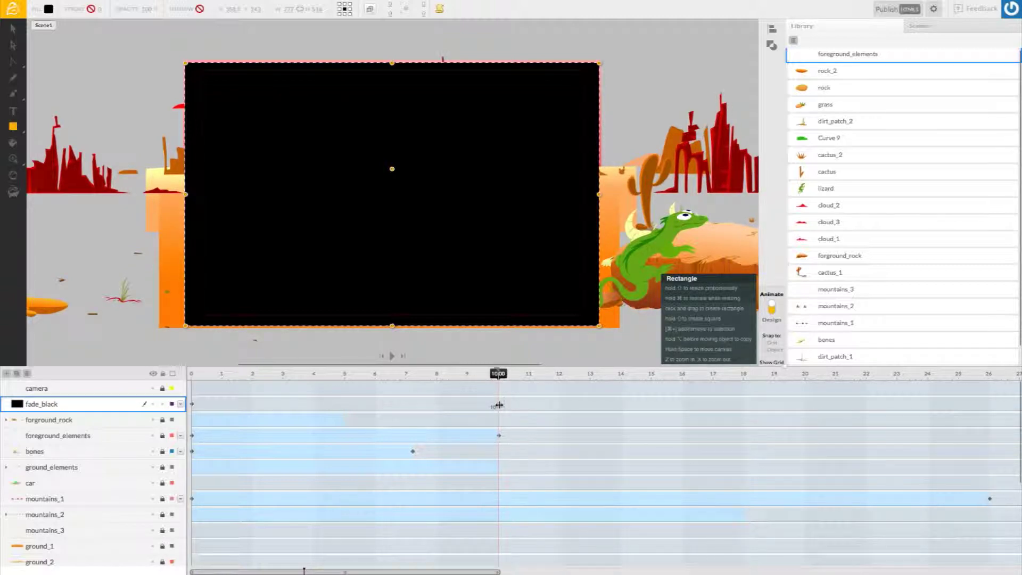
Set the black rectangle's opacity to 0% at the start of the timeline and clear the selection
{"action": "left_click_drag", "start_coordinate": [504, 378], "coordinate": [296, 375]}
{"action": "left_click_drag", "start_coordinate": [425, 385], "coordinate": [165, 378]}
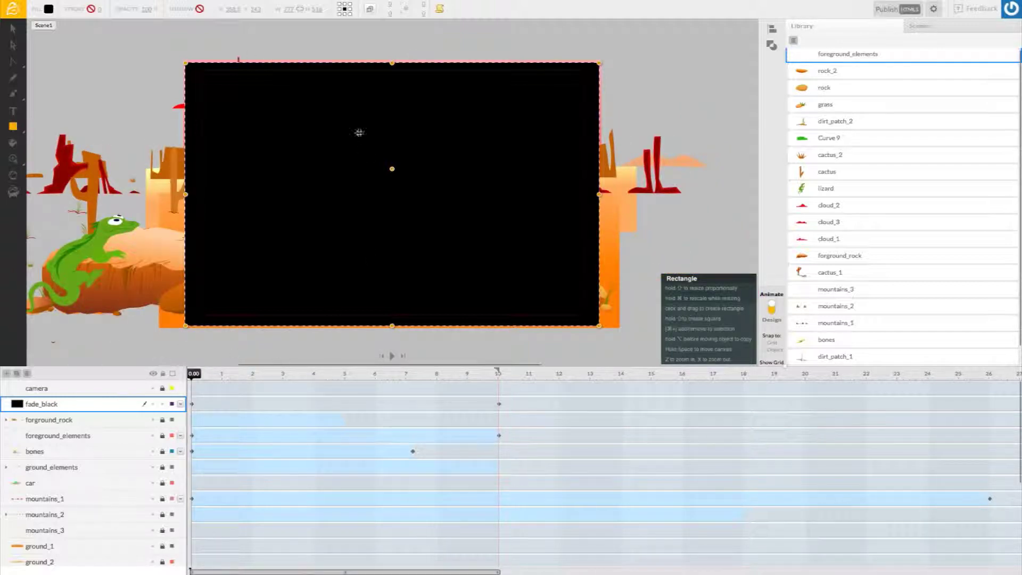
{"action": "left_click_drag", "start_coordinate": [151, 10], "coordinate": [32, 24]}
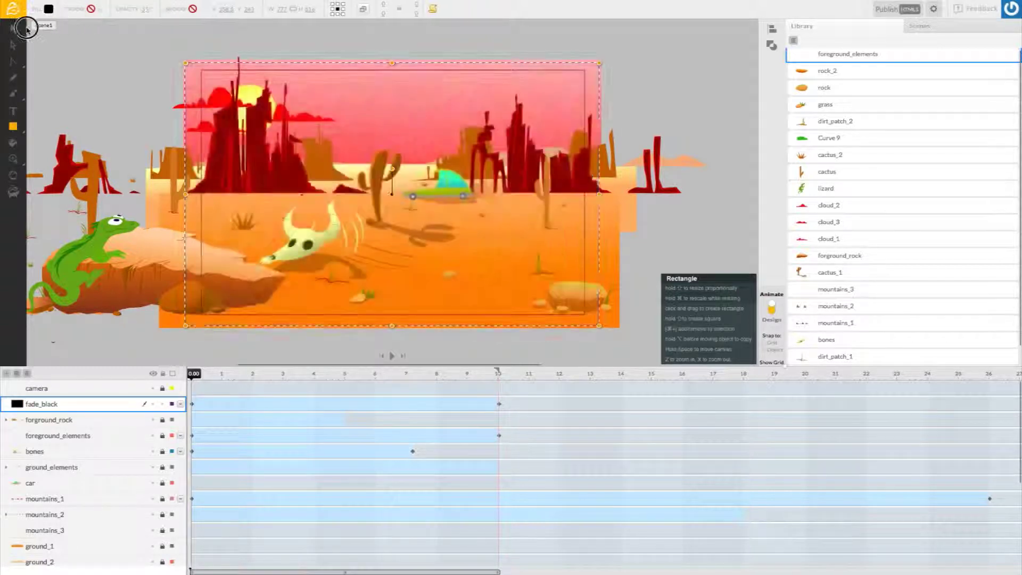
{"action": "left_click_drag", "start_coordinate": [143, 8], "coordinate": [76, 10]}
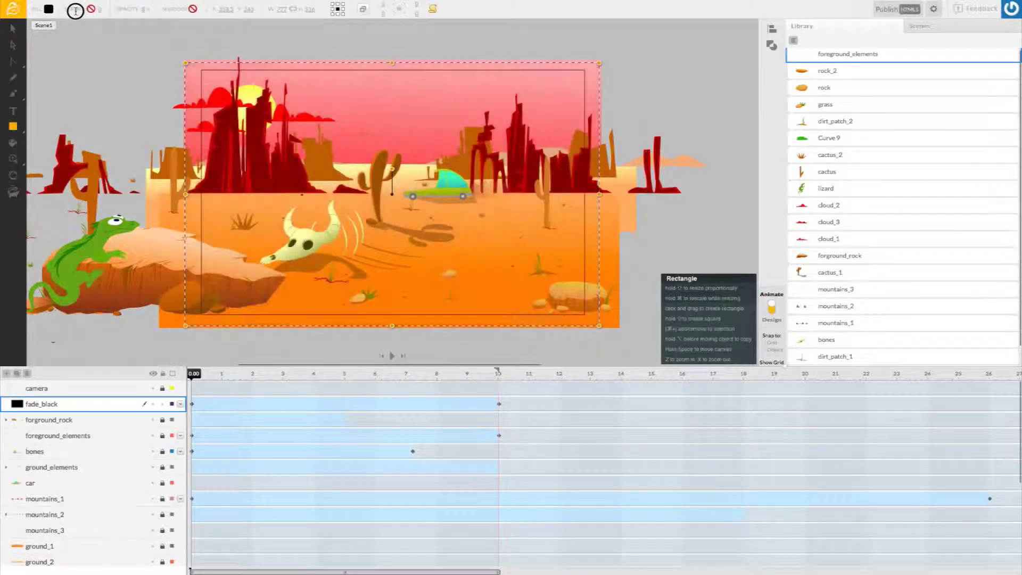
{"action": "left_click", "coordinate": [251, 352]}
Add a fade_black keyframe at 9.60 seconds, just before the final one
{"action": "left_click_drag", "start_coordinate": [193, 376], "coordinate": [480, 405]}
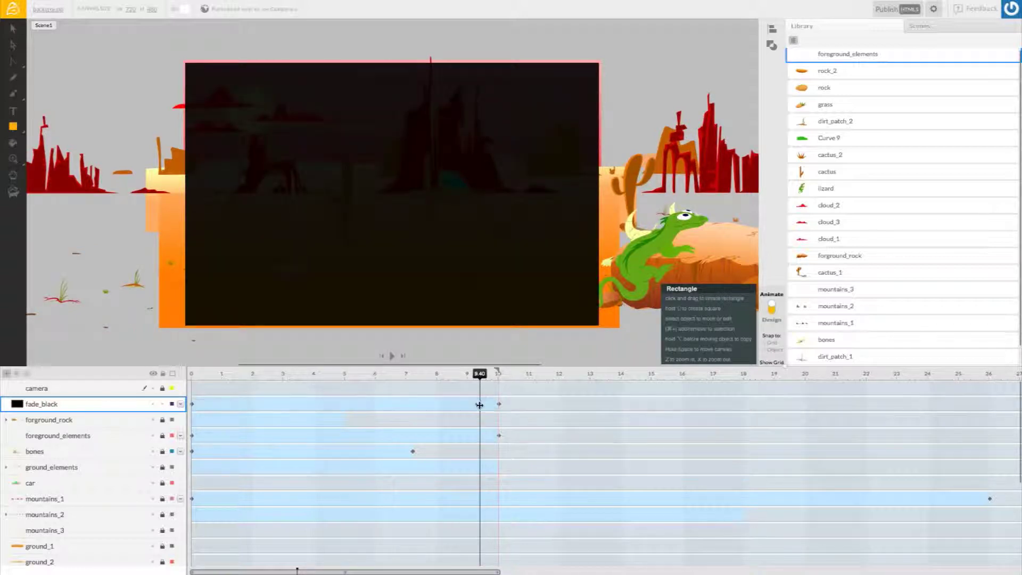
{"action": "left_click", "coordinate": [482, 404]}
{"action": "left_click_drag", "start_coordinate": [486, 404], "coordinate": [488, 406]}
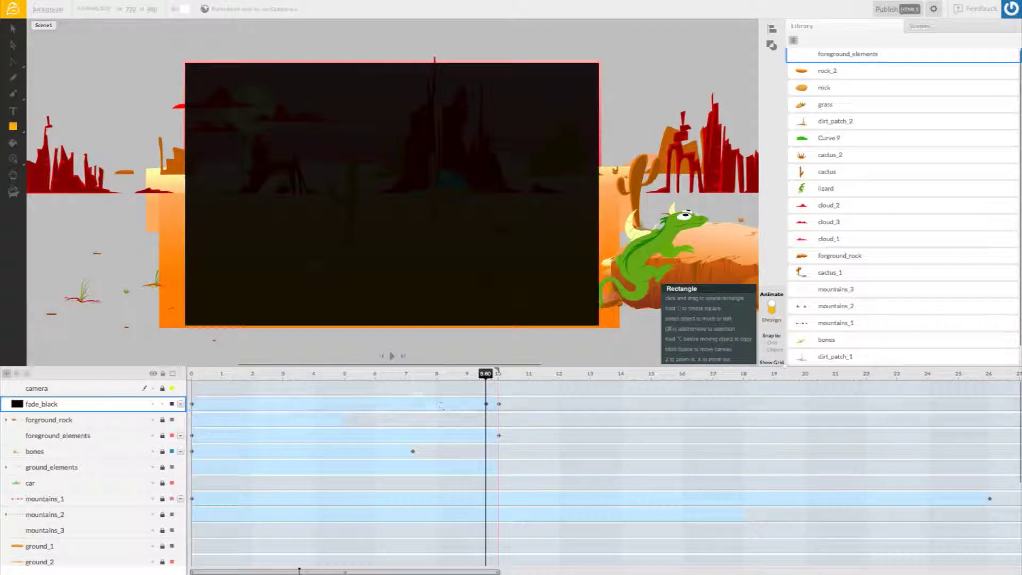
Move the fade_black layer's second-to-last keyframe to 9.50 seconds
{"action": "left_click_drag", "start_coordinate": [485, 403], "coordinate": [486, 404]}
{"action": "left_click_drag", "start_coordinate": [496, 570], "coordinate": [431, 570]}
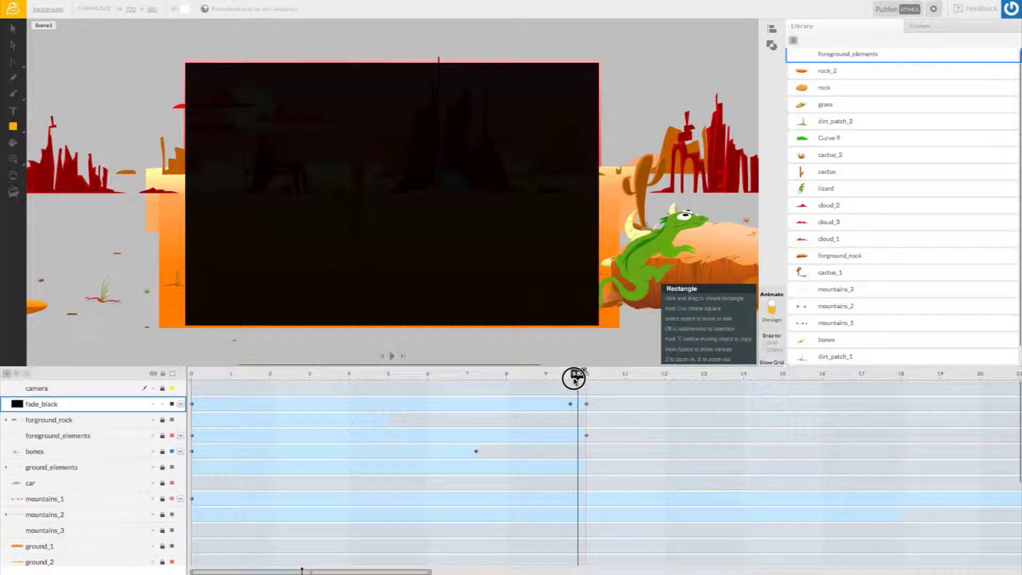
{"action": "left_click_drag", "start_coordinate": [191, 571], "coordinate": [268, 571]}
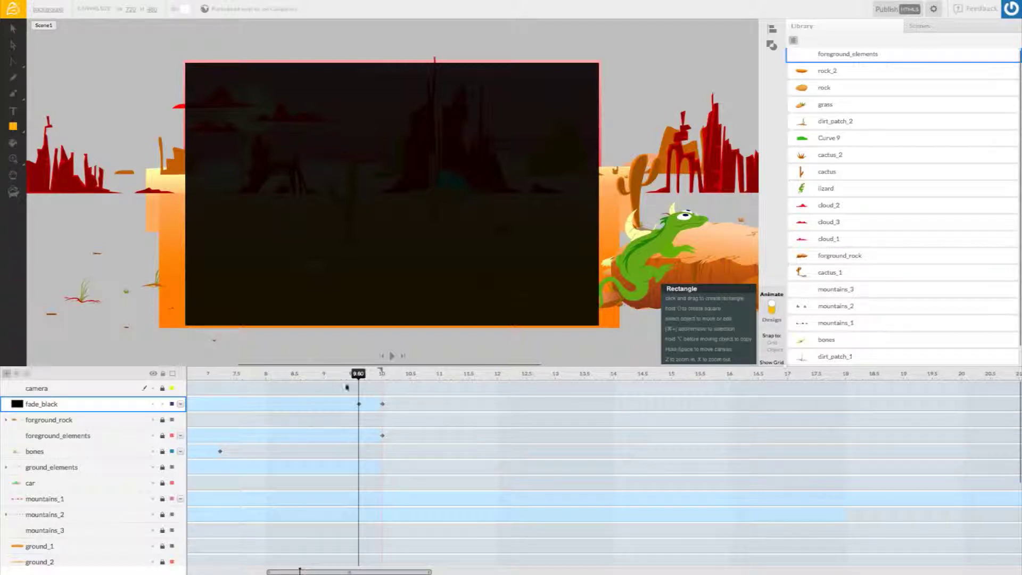
{"action": "left_click_drag", "start_coordinate": [363, 379], "coordinate": [357, 380]}
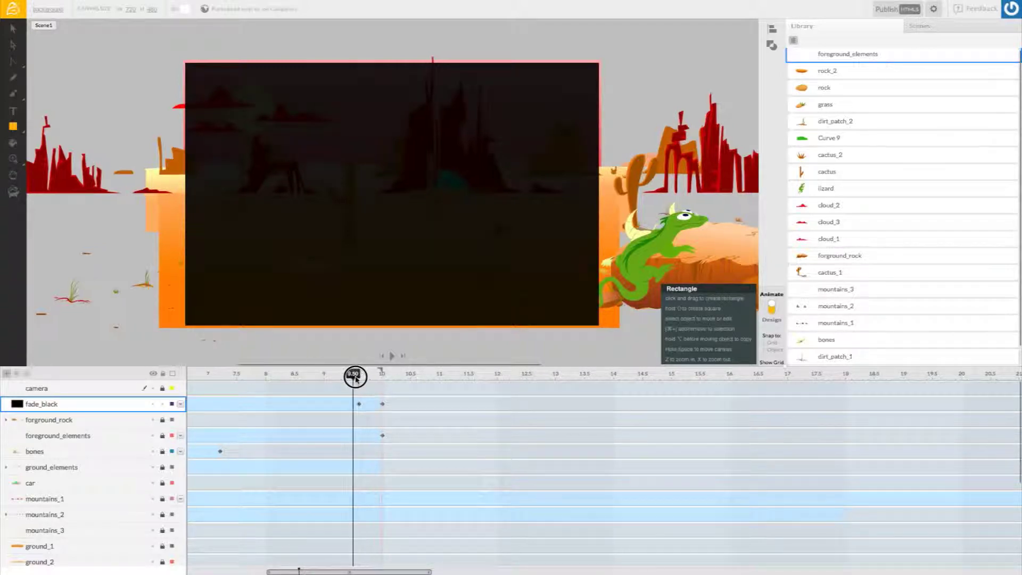
{"action": "left_click", "coordinate": [358, 403]}
Set the black rectangle's opacity to 0% at 9.50 seconds and scrub through the fade to check it
{"action": "left_click", "coordinate": [12, 31]}
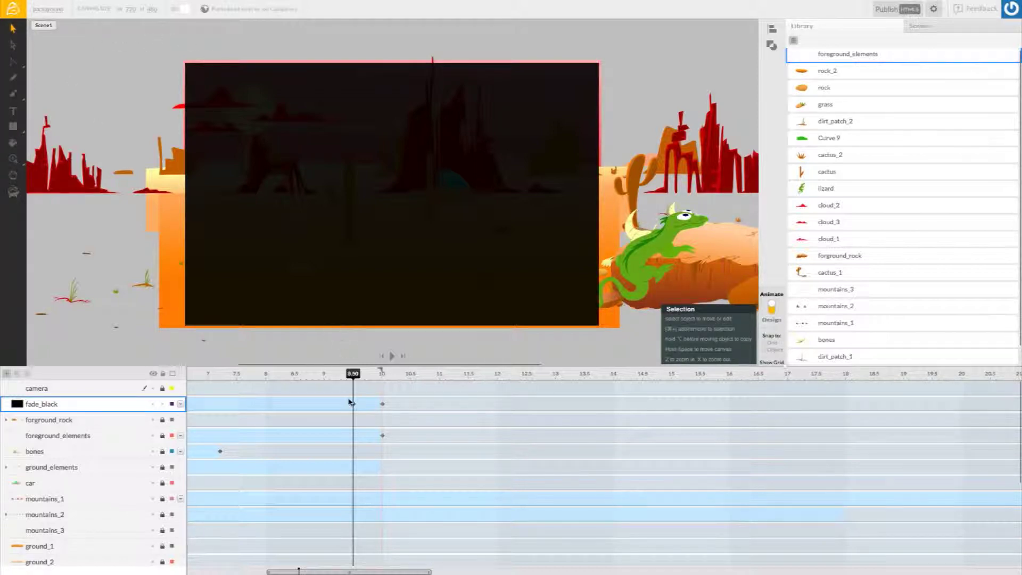
{"action": "left_click", "coordinate": [287, 186]}
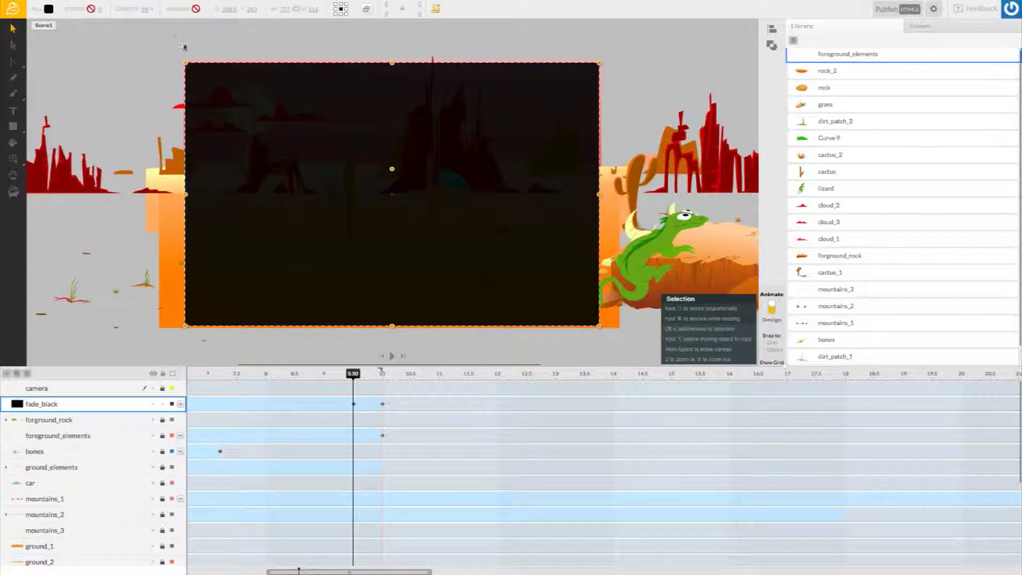
{"action": "left_click_drag", "start_coordinate": [145, 8], "coordinate": [33, 12]}
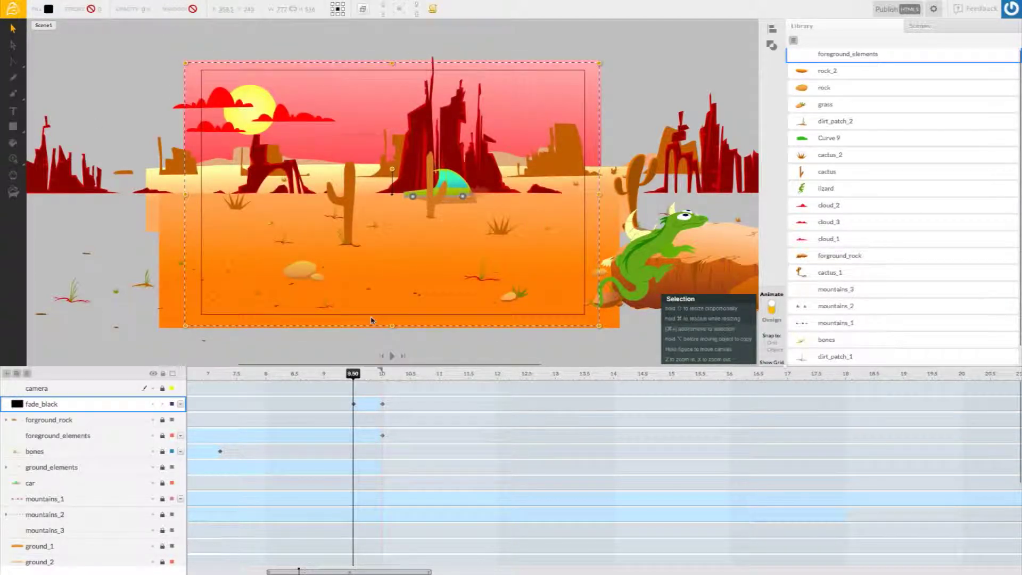
{"action": "left_click_drag", "start_coordinate": [353, 381], "coordinate": [390, 400]}
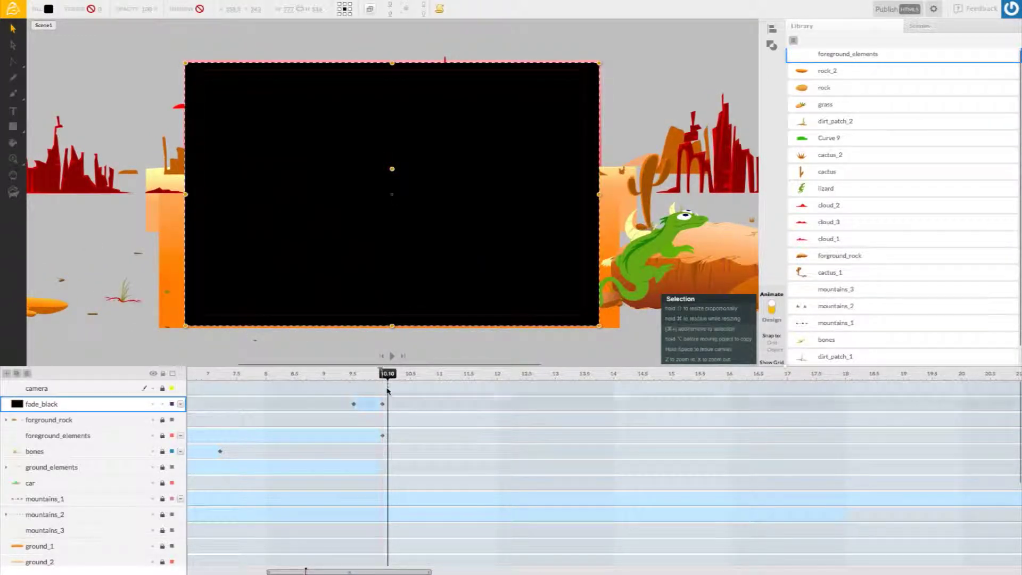
{"action": "left_click_drag", "start_coordinate": [388, 392], "coordinate": [32, 381]}
Return to the start of the timeline, then unlock and delete the camera layer
{"action": "left_click", "coordinate": [274, 417]}
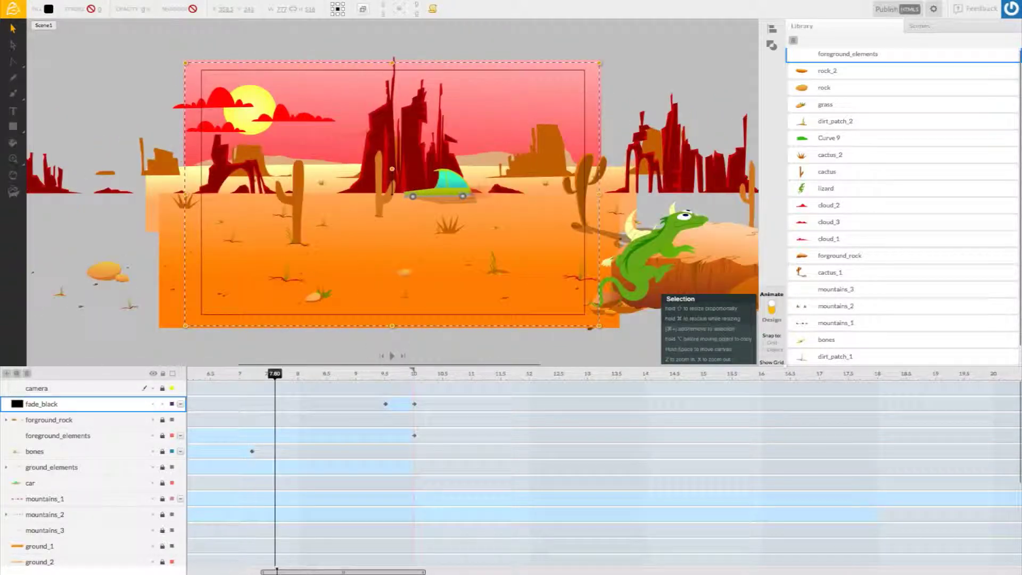
{"action": "left_click_drag", "start_coordinate": [263, 571], "coordinate": [142, 563]}
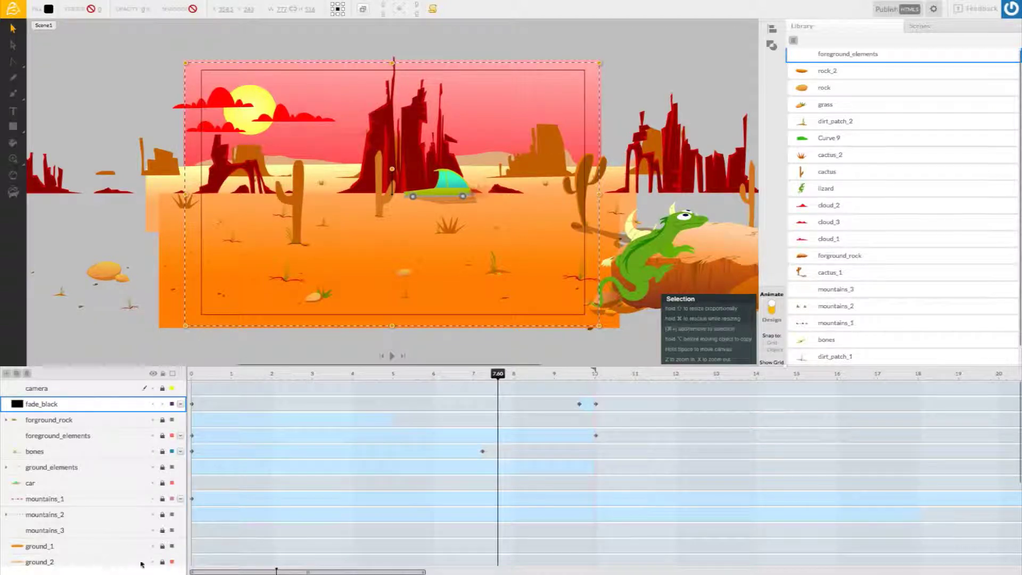
{"action": "left_click_drag", "start_coordinate": [432, 570], "coordinate": [532, 568]}
{"action": "left_click_drag", "start_coordinate": [402, 373], "coordinate": [107, 390]}
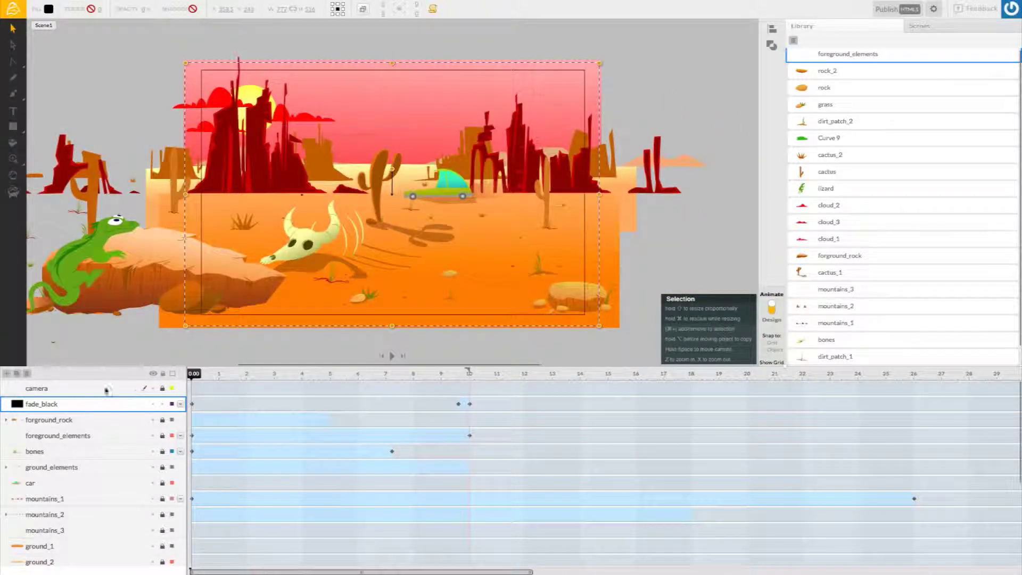
{"action": "left_click", "coordinate": [78, 392]}
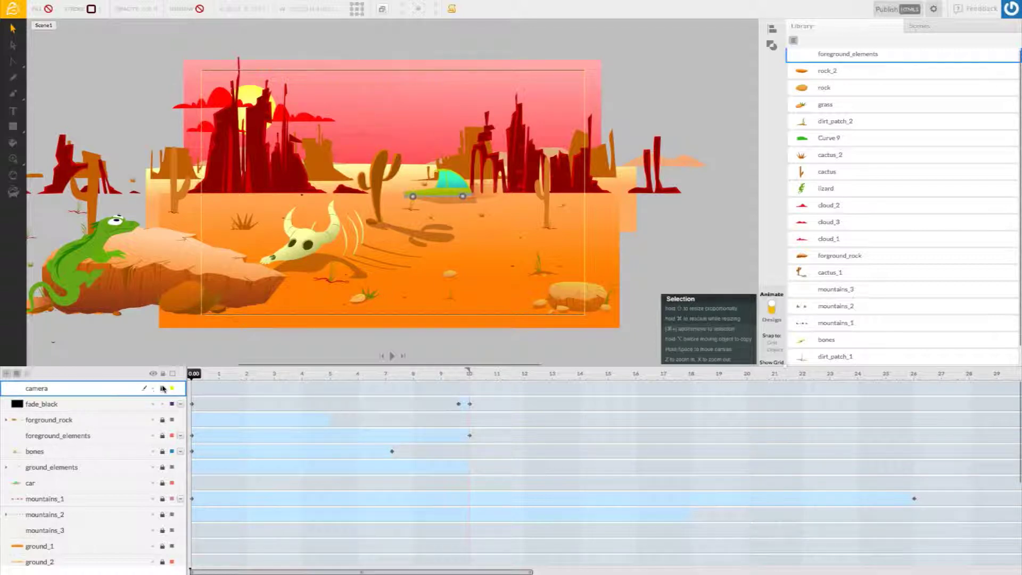
{"action": "left_click", "coordinate": [104, 392]}
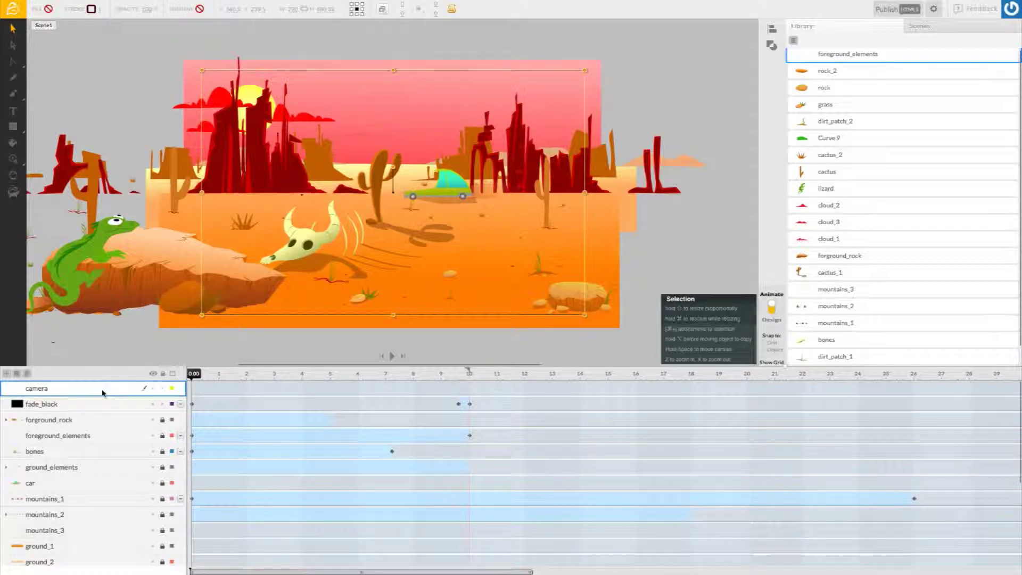
{"action": "left_click", "coordinate": [27, 373]}
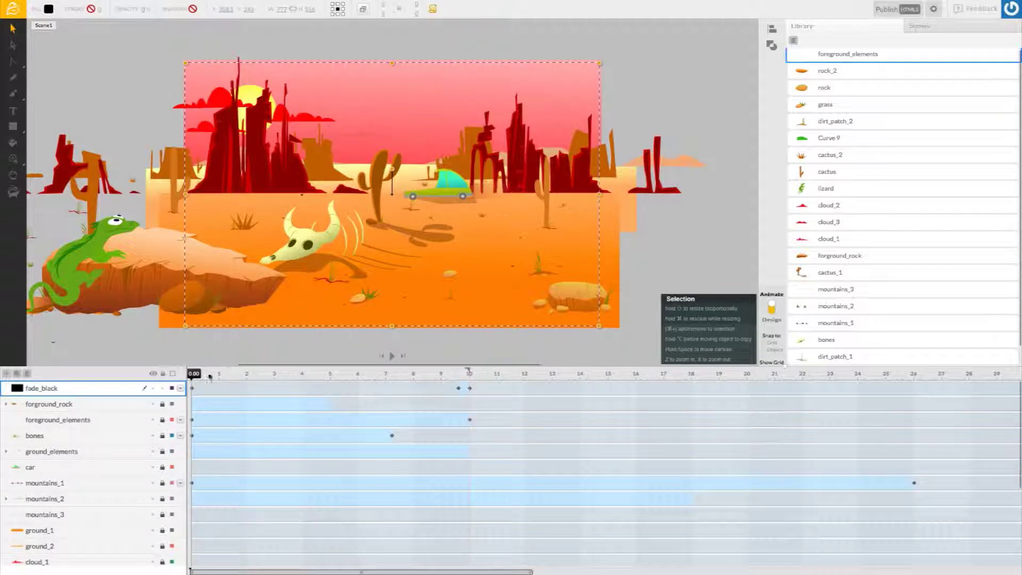
Clear the selection, preview the whole animation from the start, and scrub back through the fade to black
{"action": "left_click_drag", "start_coordinate": [228, 377], "coordinate": [142, 406]}
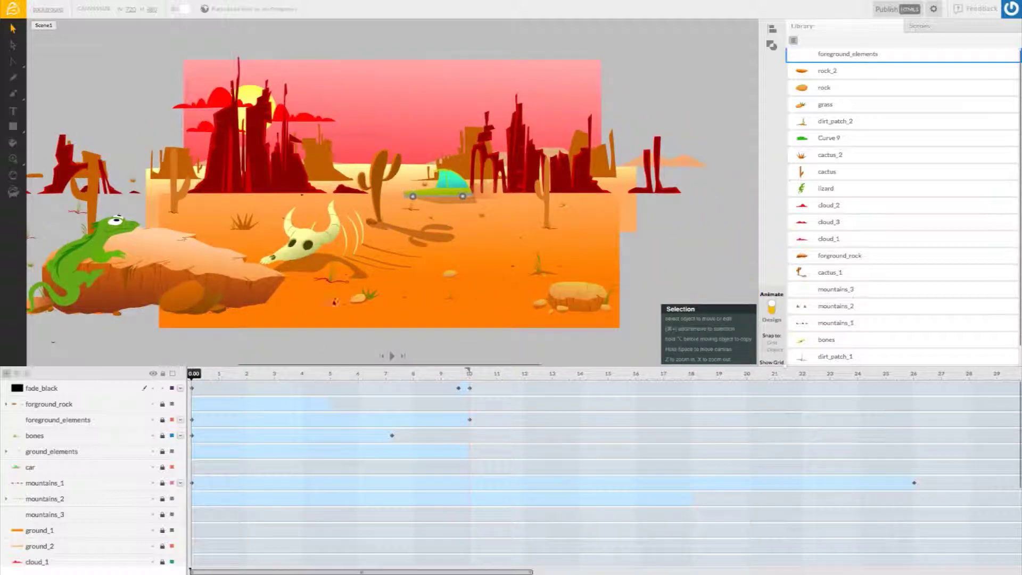
{"action": "left_click", "coordinate": [393, 357]}
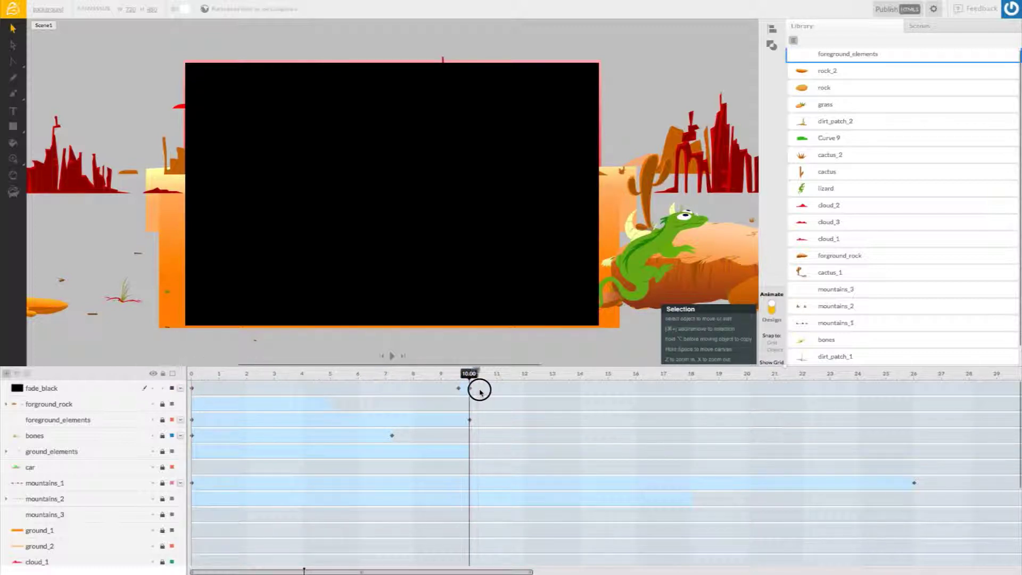
{"action": "left_click_drag", "start_coordinate": [469, 375], "coordinate": [452, 375]}
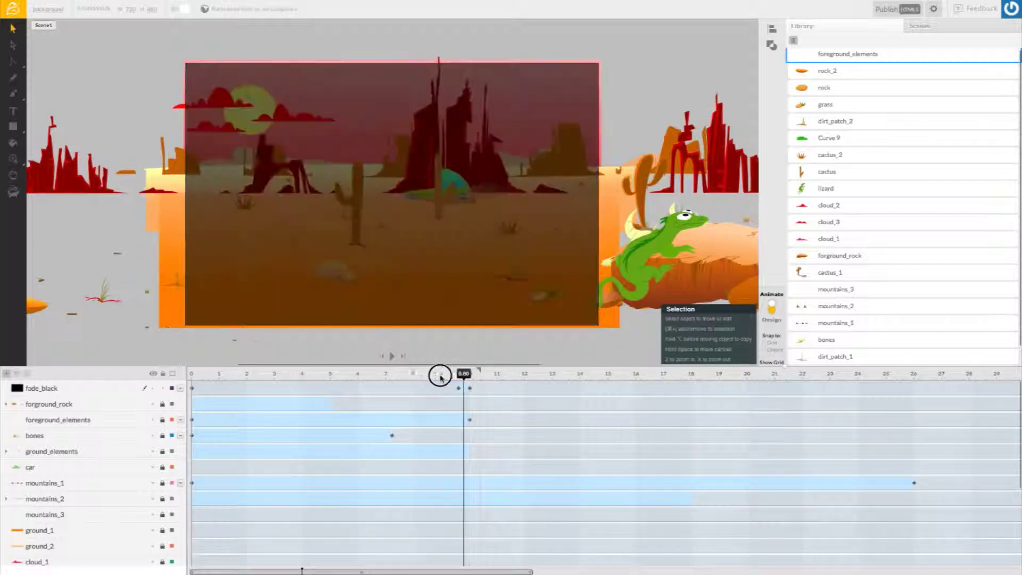
{"action": "left_click_drag", "start_coordinate": [342, 375], "coordinate": [149, 370]}
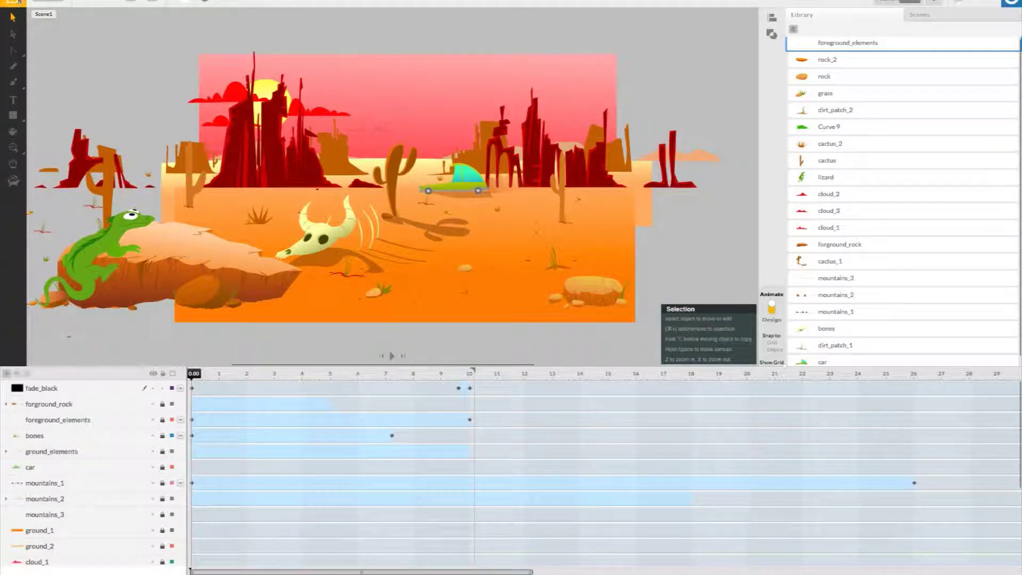
{"action": "left_click", "coordinate": [14, 3]}
{"action": "mouse_move", "coordinate": [35, 17]}
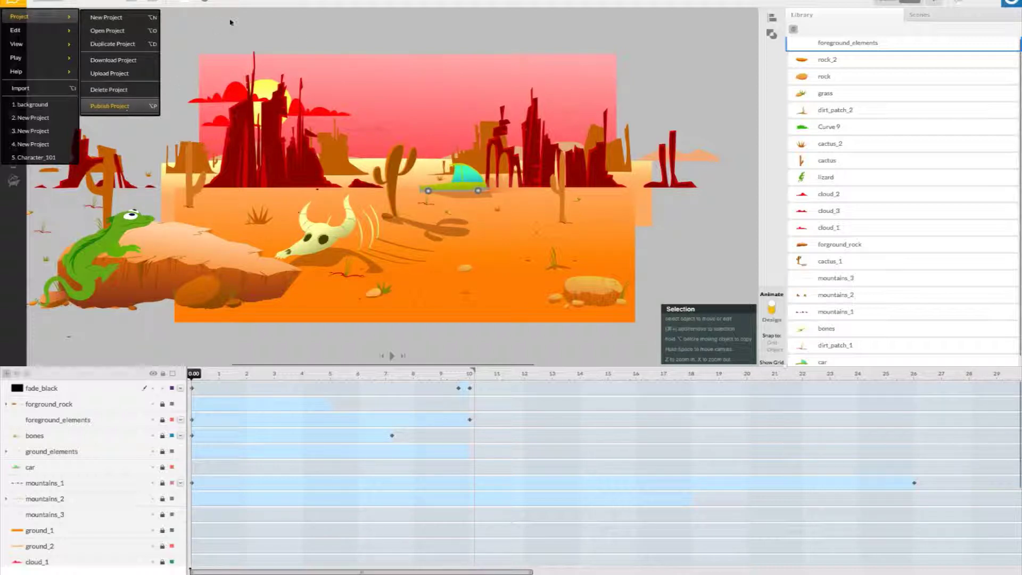
{"action": "left_click", "coordinate": [330, 40]}
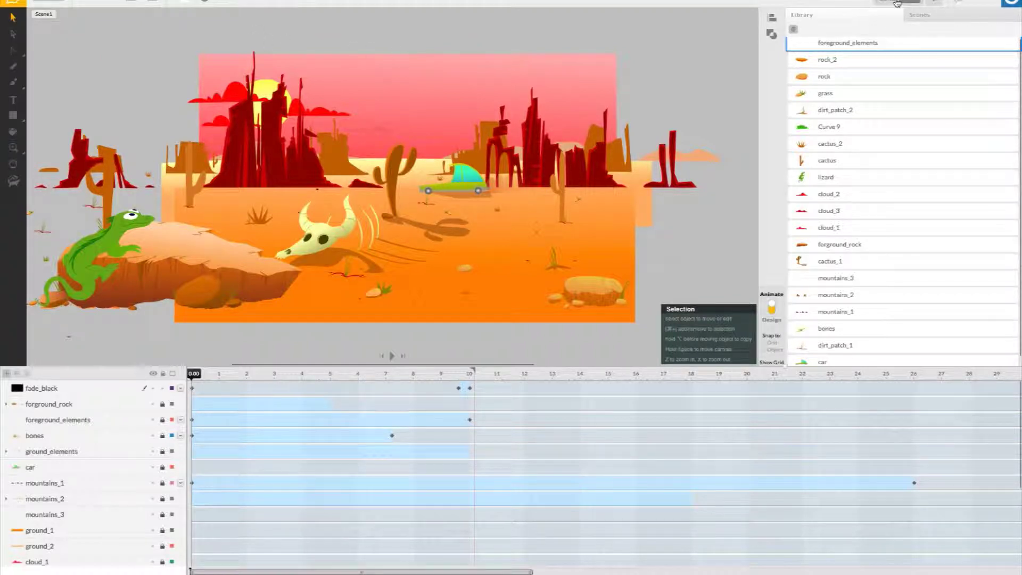
Publish the project in HTML5 format and open the published animation
{"action": "left_click", "coordinate": [935, 3]}
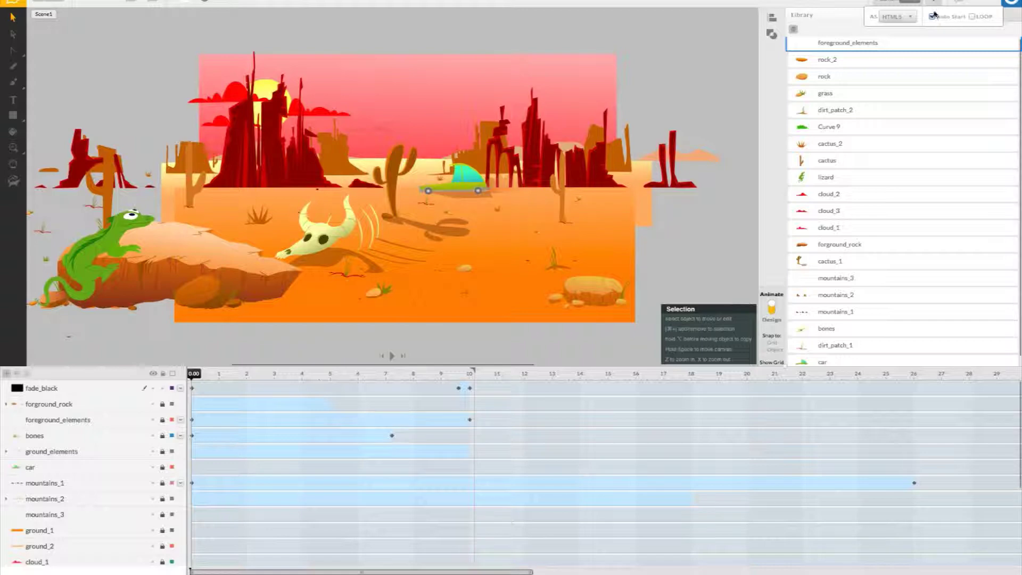
{"action": "left_click", "coordinate": [908, 19]}
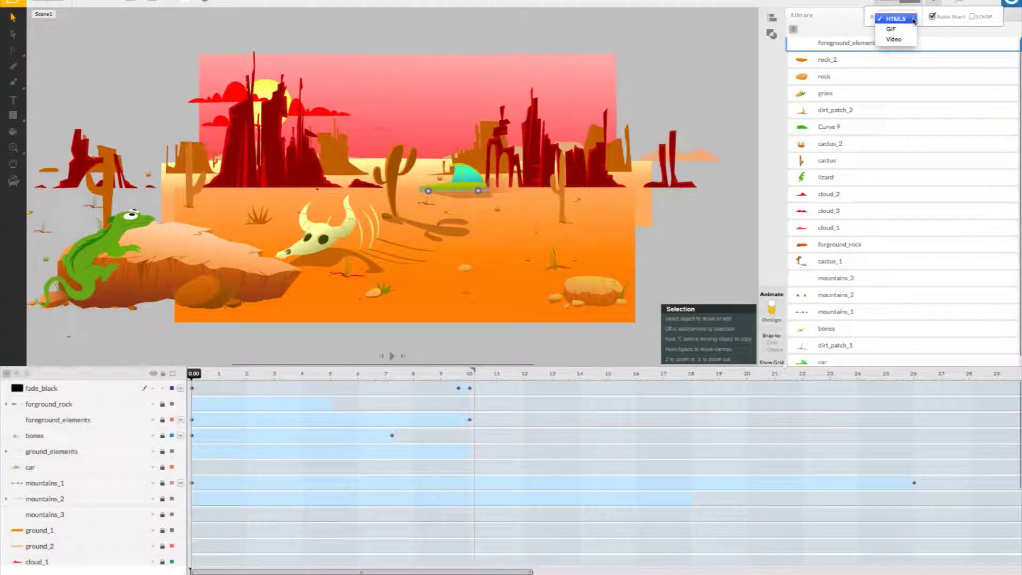
{"action": "left_click", "coordinate": [912, 23]}
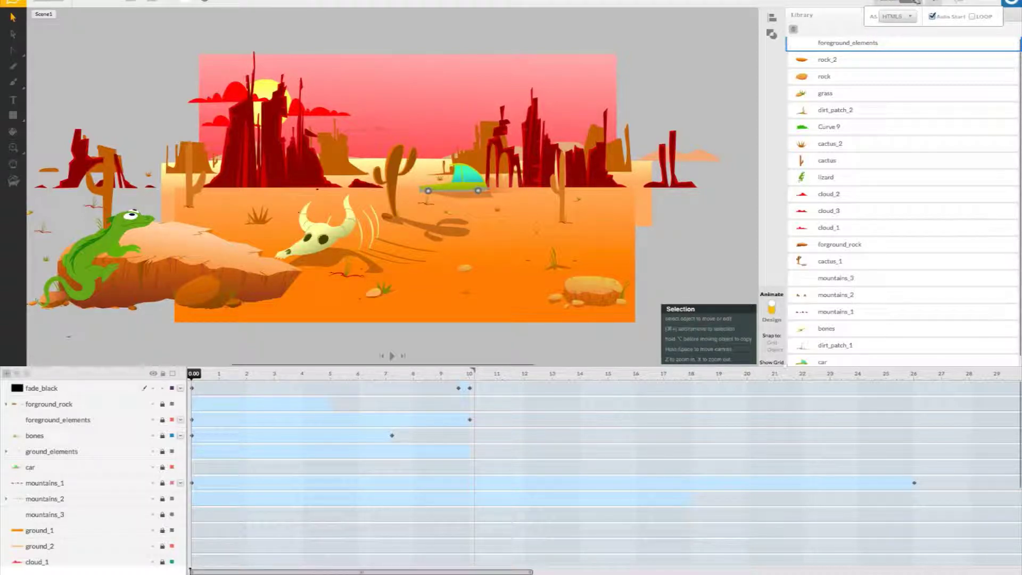
{"action": "left_click", "coordinate": [899, 6]}
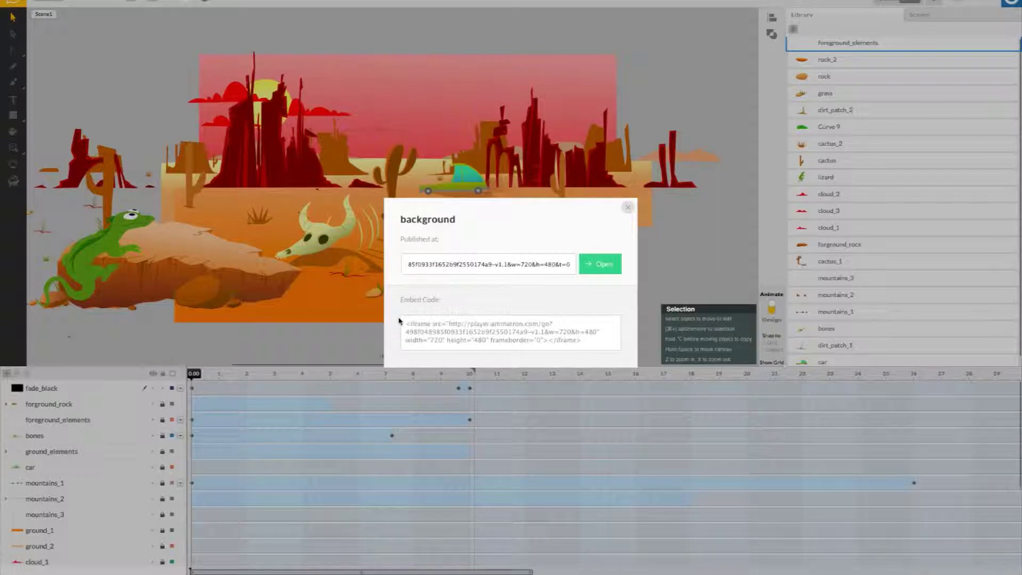
{"action": "left_click", "coordinate": [610, 266]}
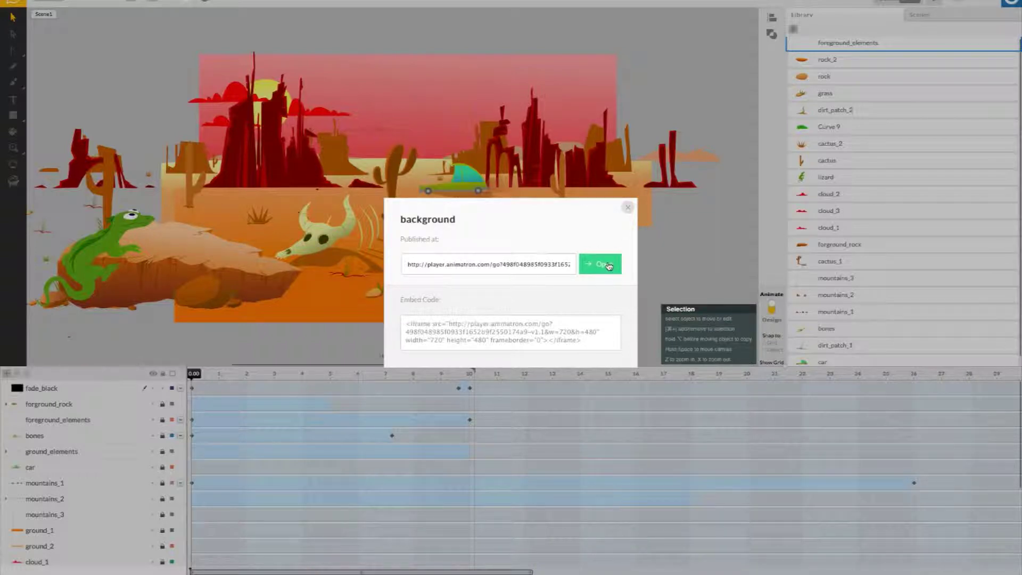